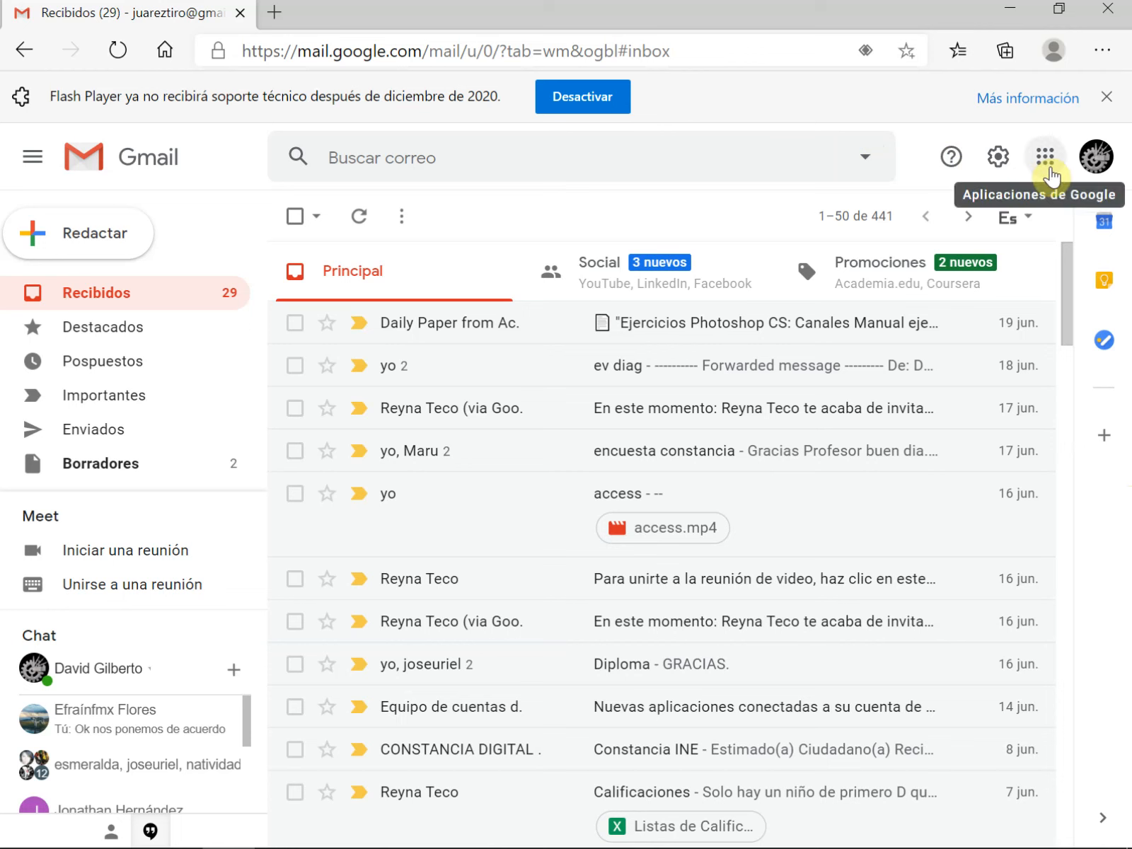
# Open the page with more Google products from the end of the Google apps list
pyautogui.click(1045, 157)
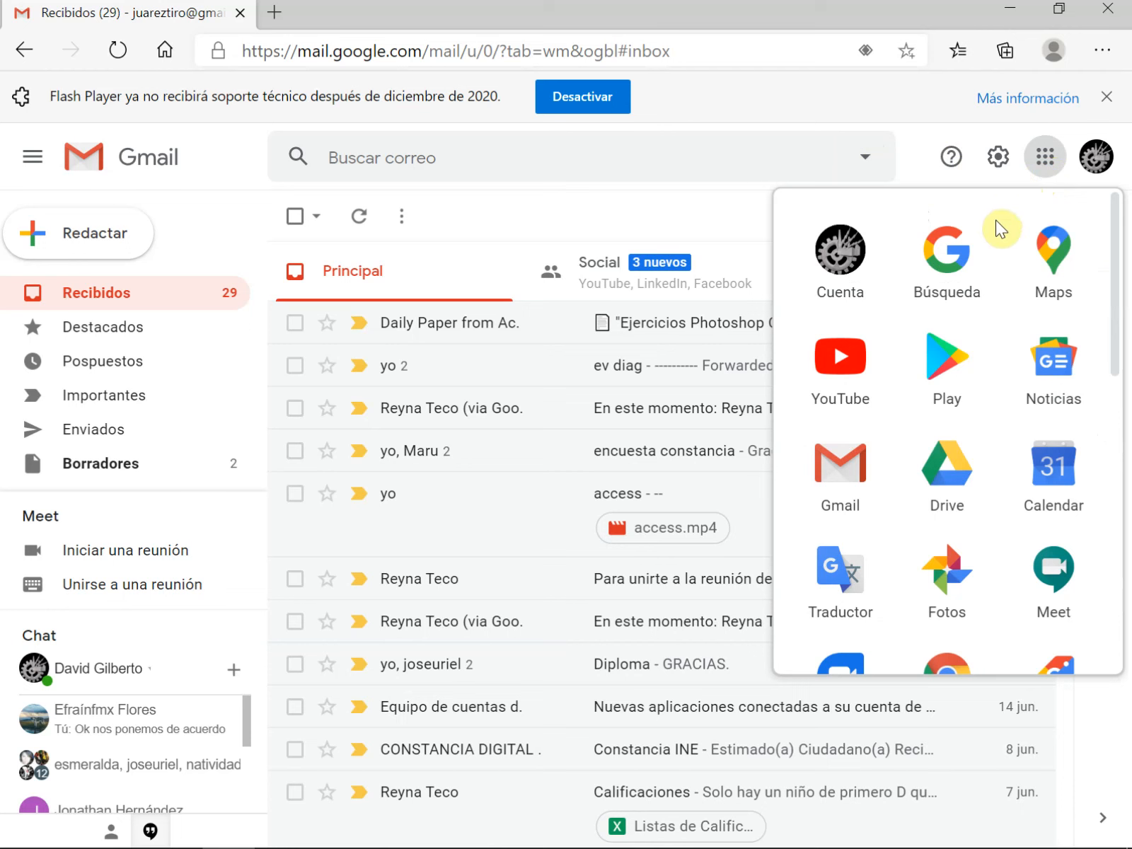
pyautogui.scroll(-1, 1119, 290)
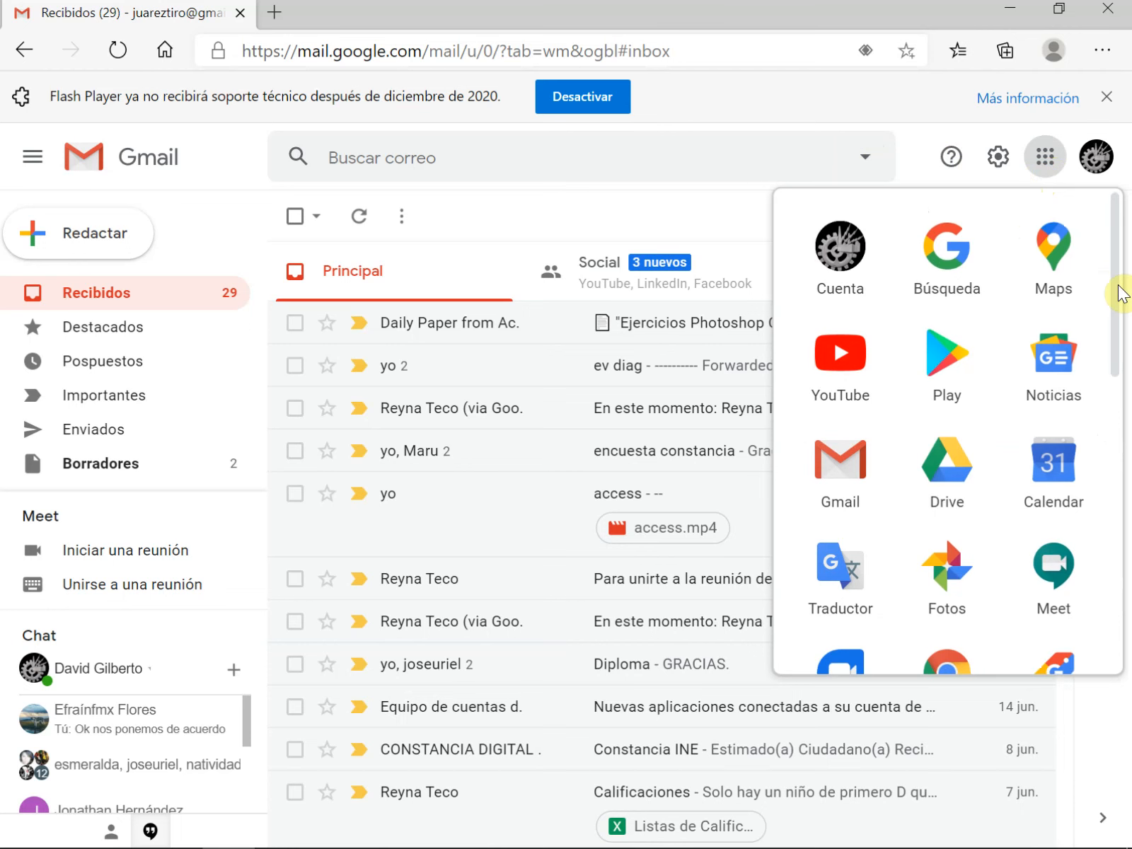
pyautogui.moveTo(1120, 290); pyautogui.dragTo(1097, 588)
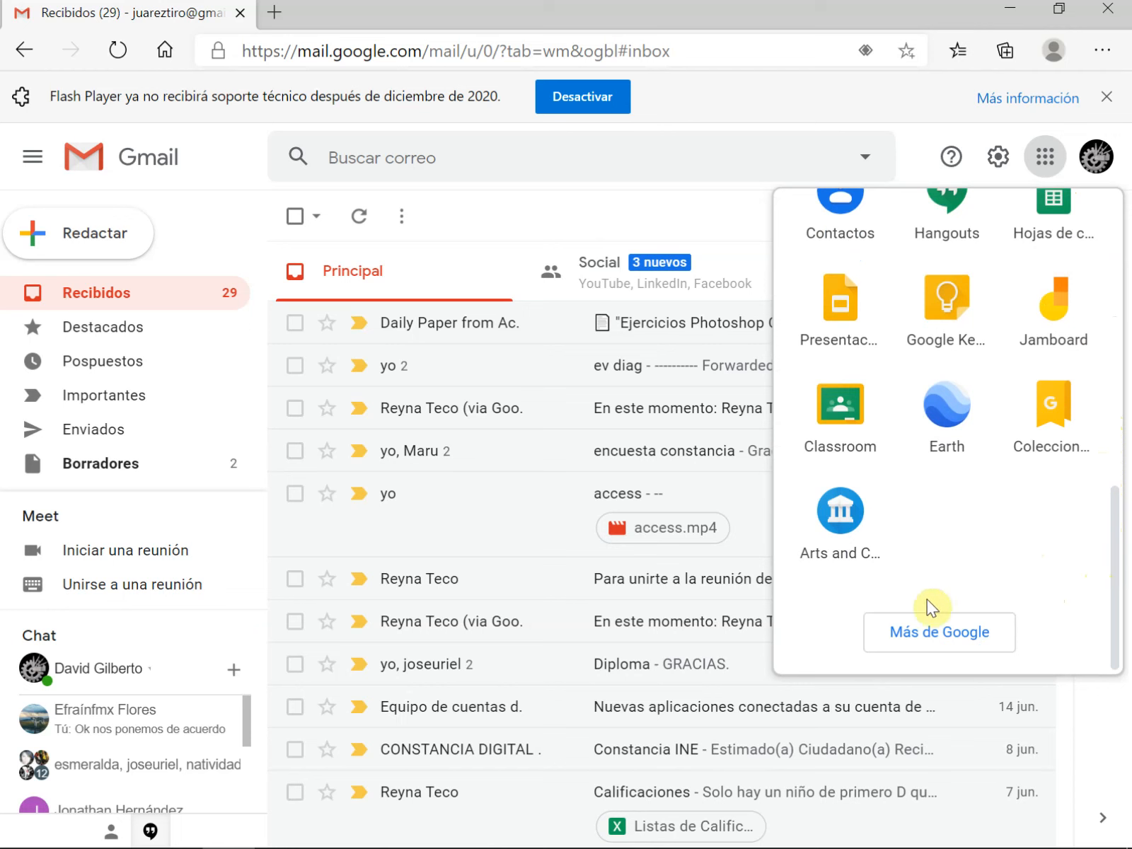
pyautogui.click(916, 646)
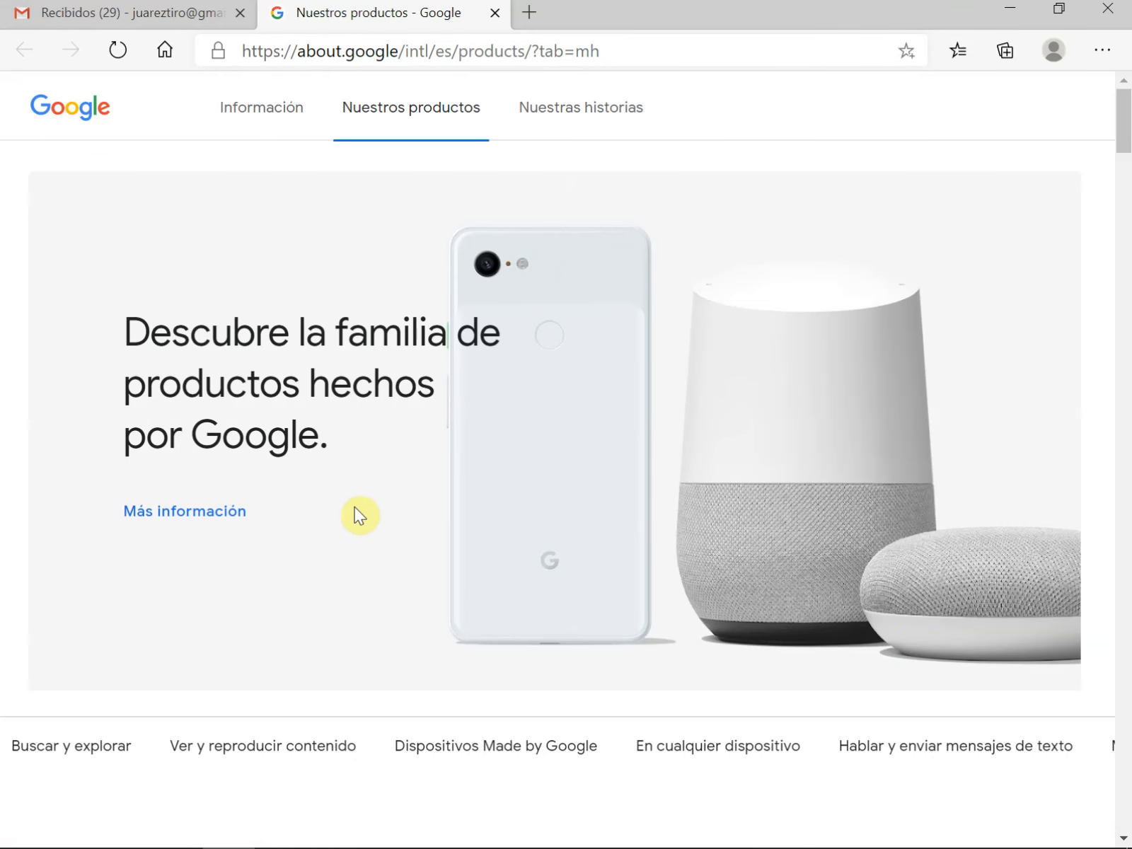
# Find Formularios among all the products for everyone on the products page and open its page
pyautogui.scroll(-20, 360, 460)
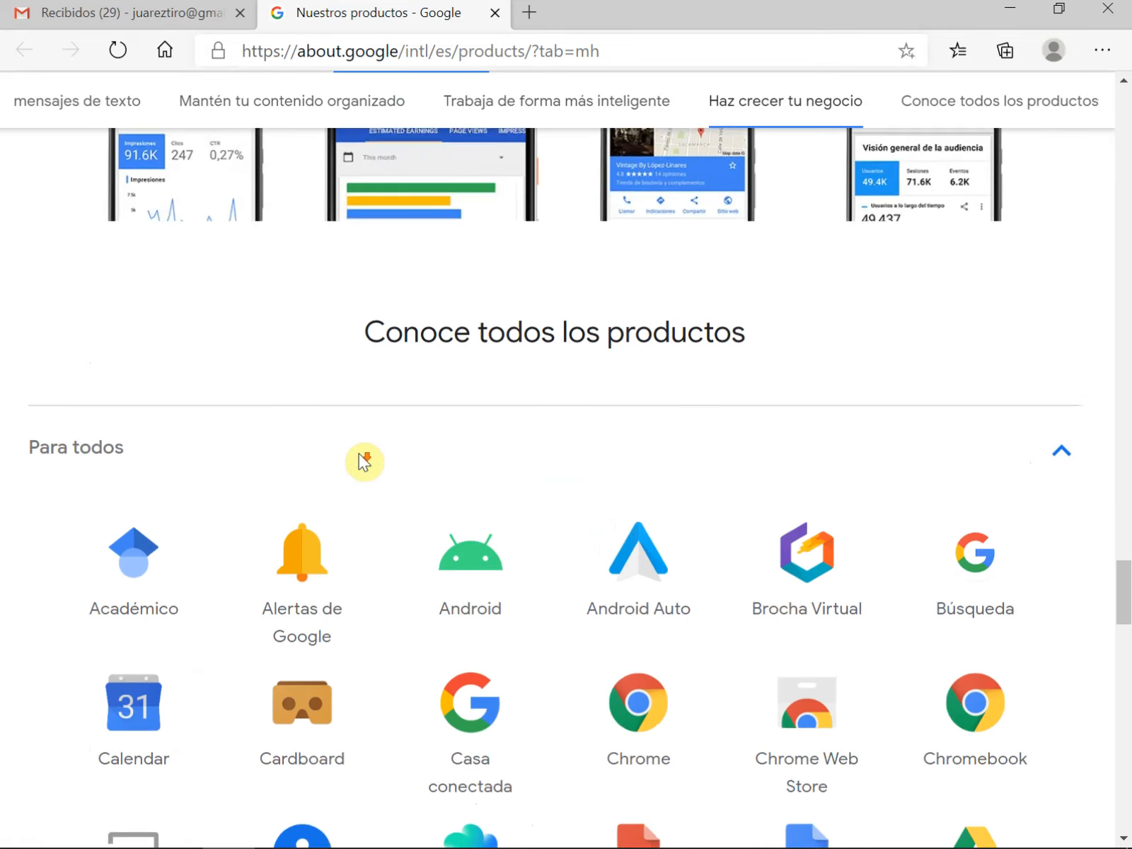
pyautogui.scroll(-1, 363, 461)
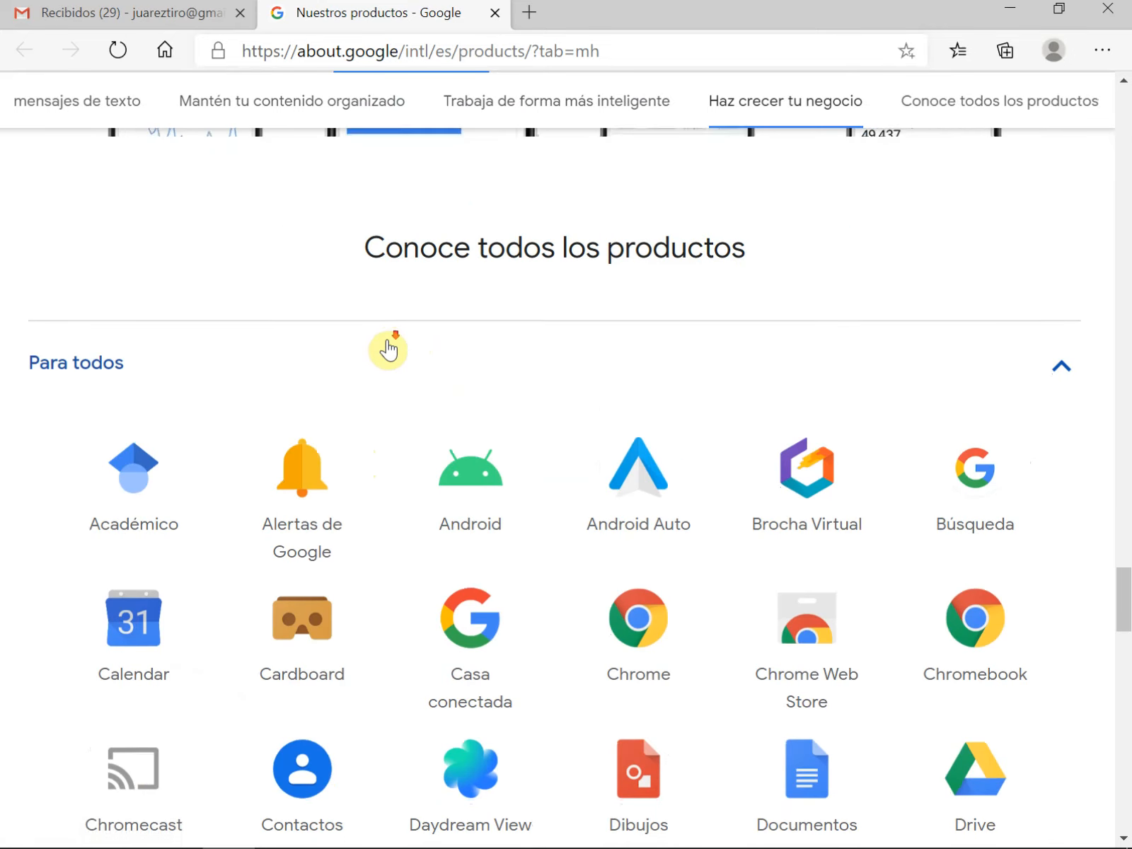
pyautogui.scroll(-3, 387, 348)
pyautogui.scroll(-1, 387, 348)
pyautogui.scroll(-2, 391, 347)
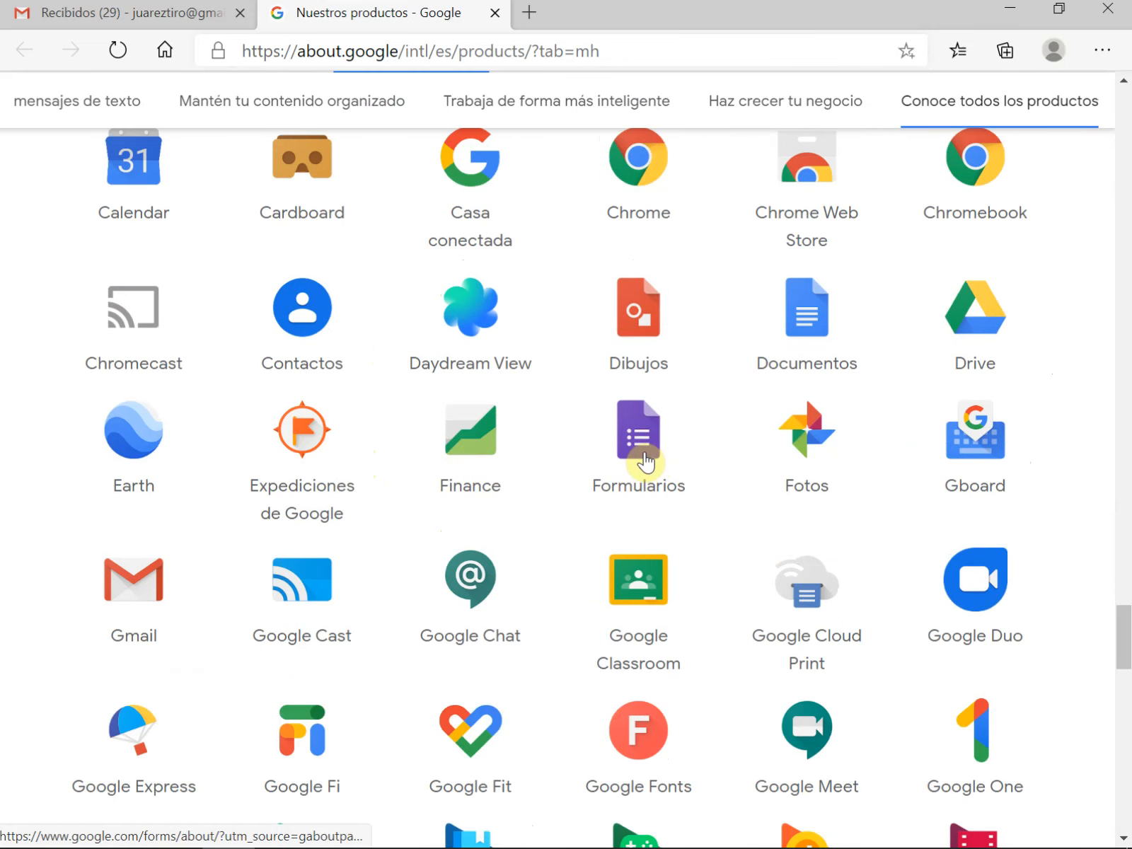
pyautogui.click(644, 447)
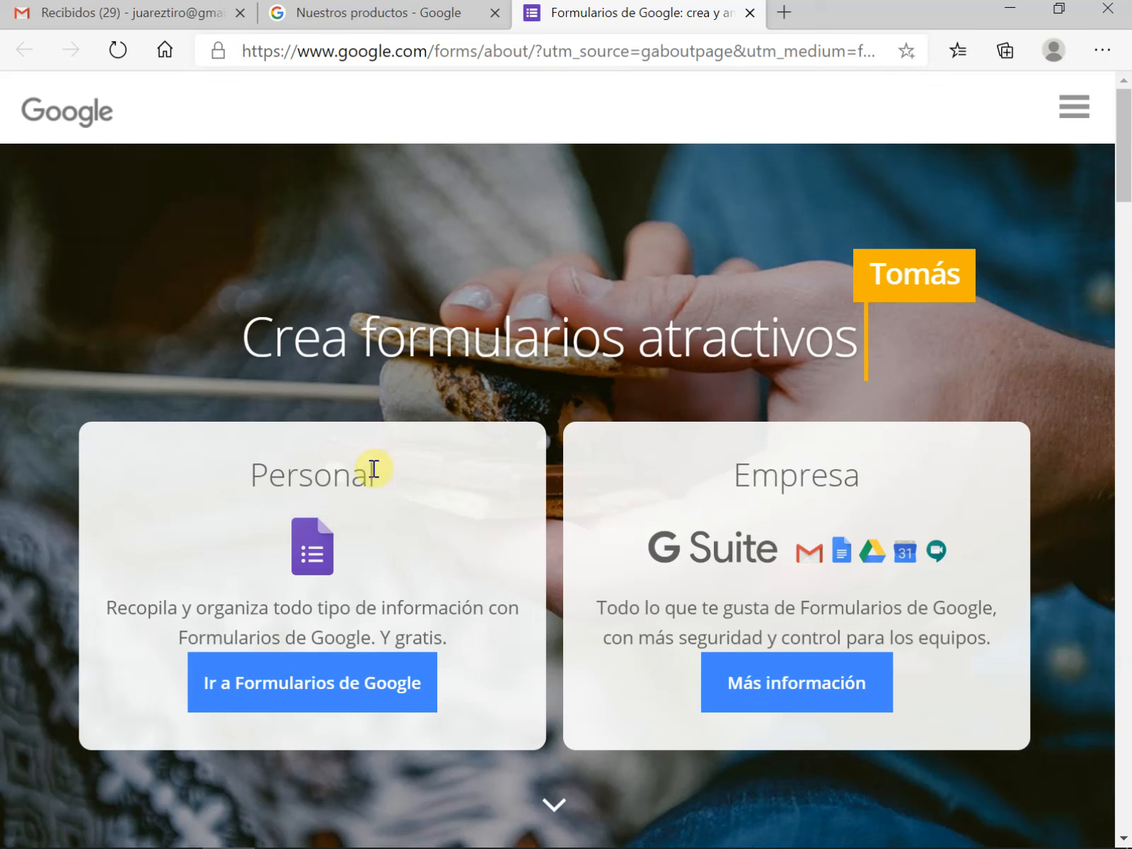
# Go to the personal version of Formularios de Google and create a blank form from the template gallery
pyautogui.click(321, 705)
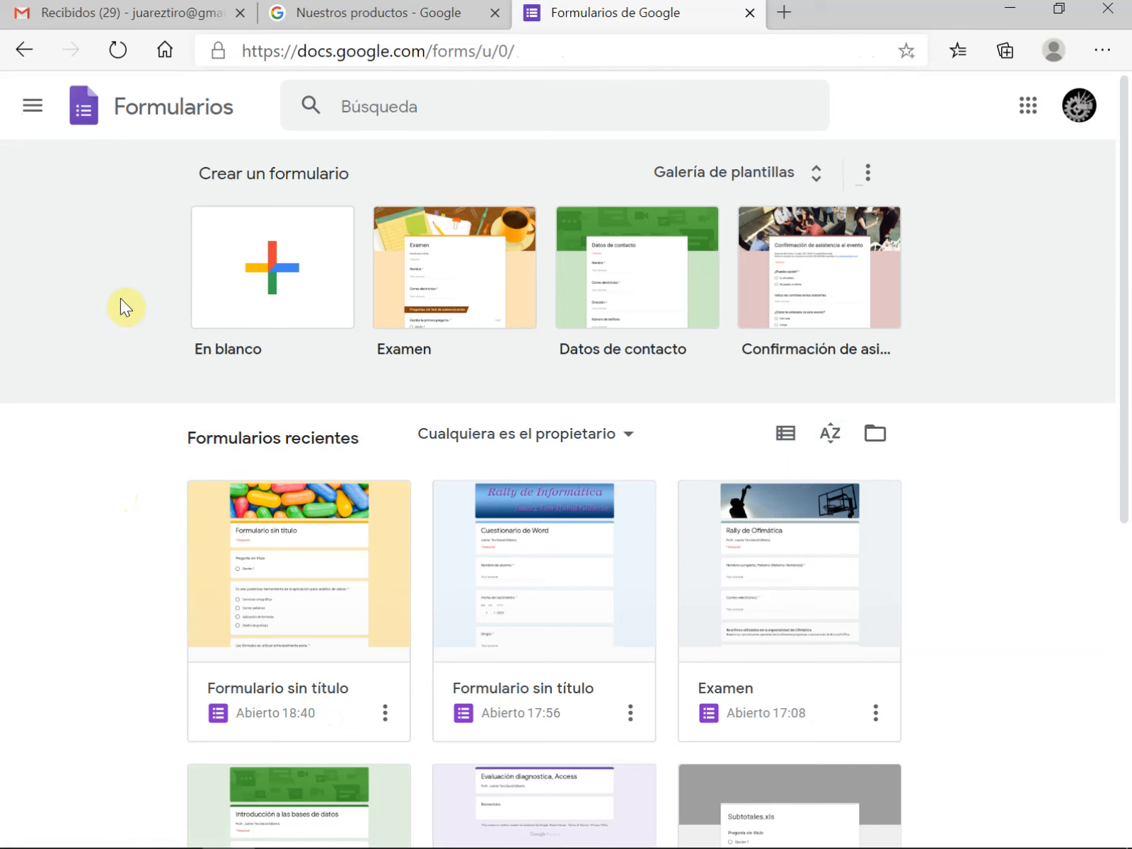
pyautogui.click(297, 331)
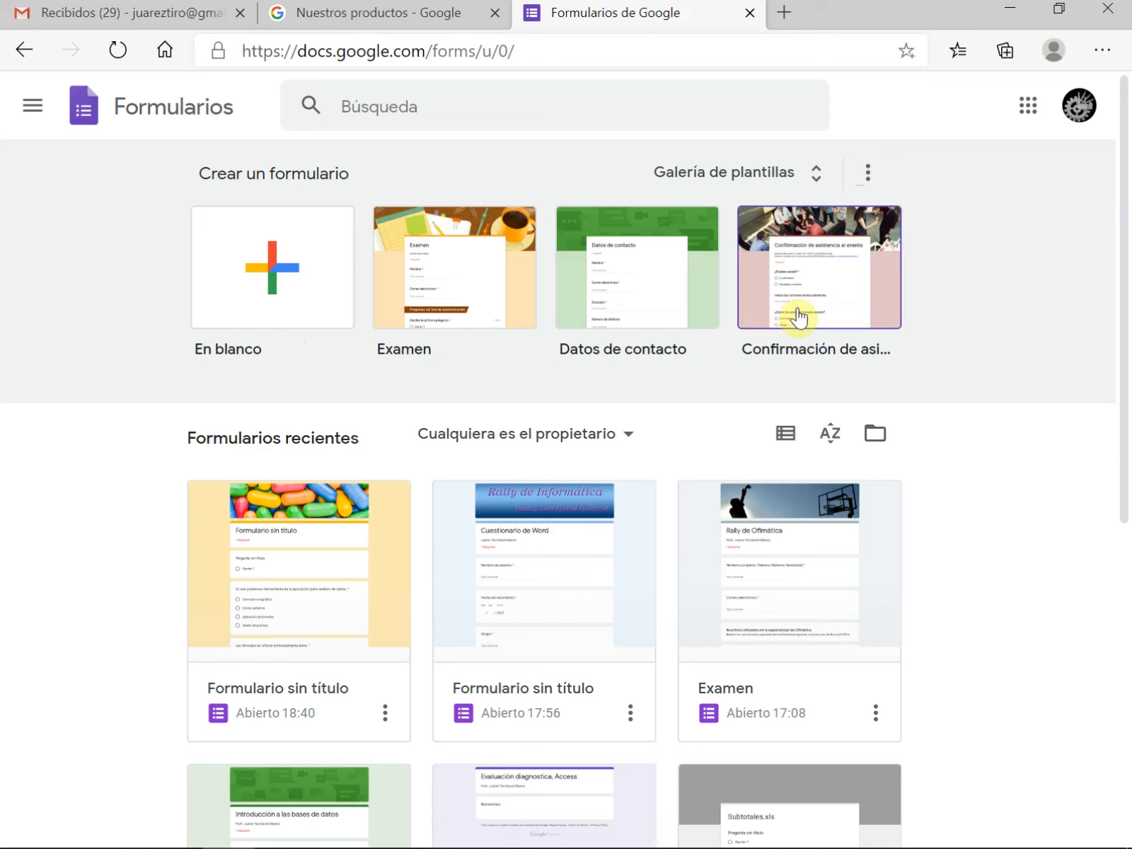
pyautogui.click(817, 173)
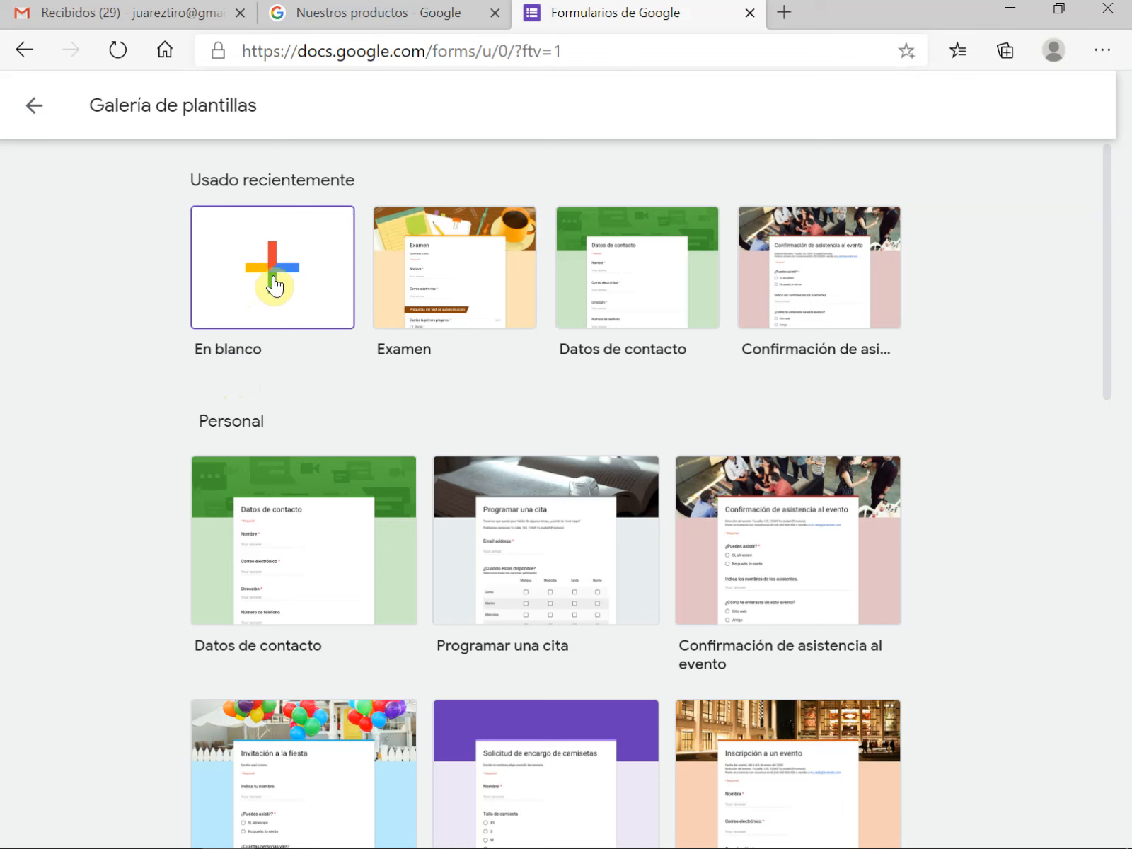
pyautogui.click(274, 280)
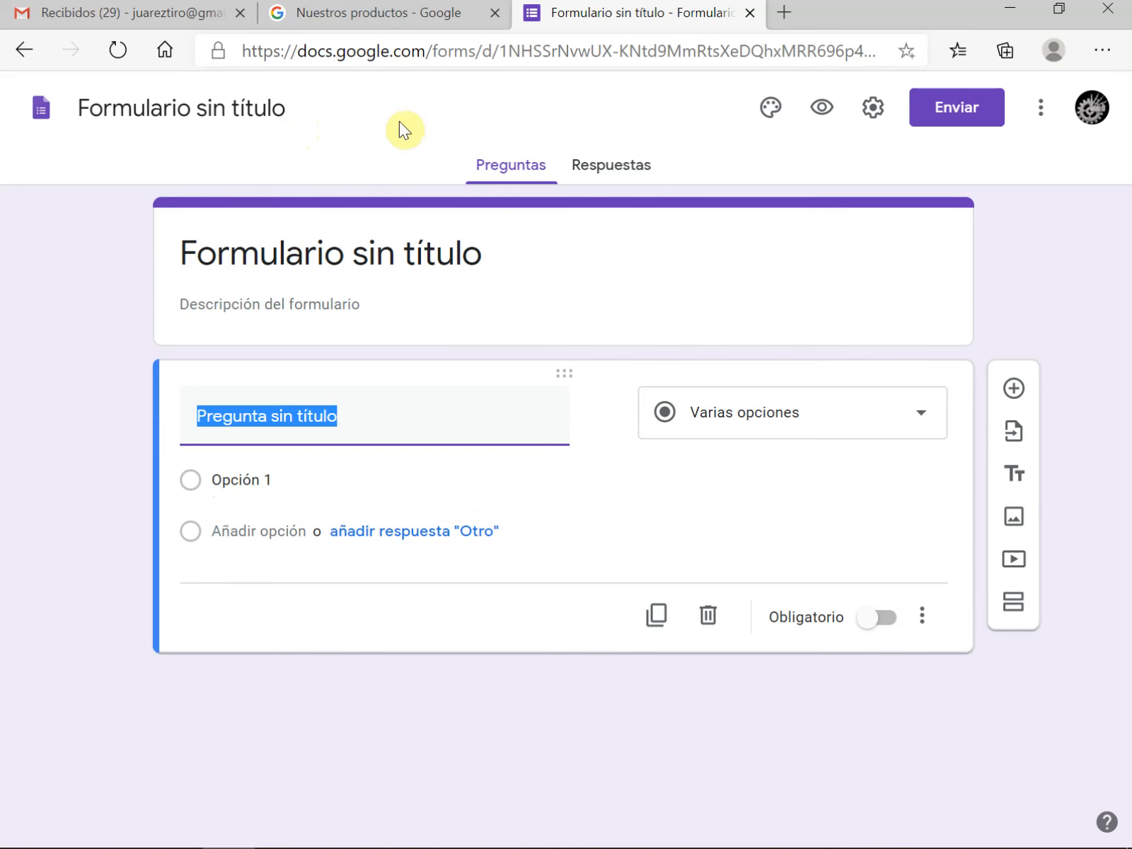
# Set the form's theme colour to teal with the dark background #a6dad5, keeping the Básicos font style
pyautogui.click(771, 121)
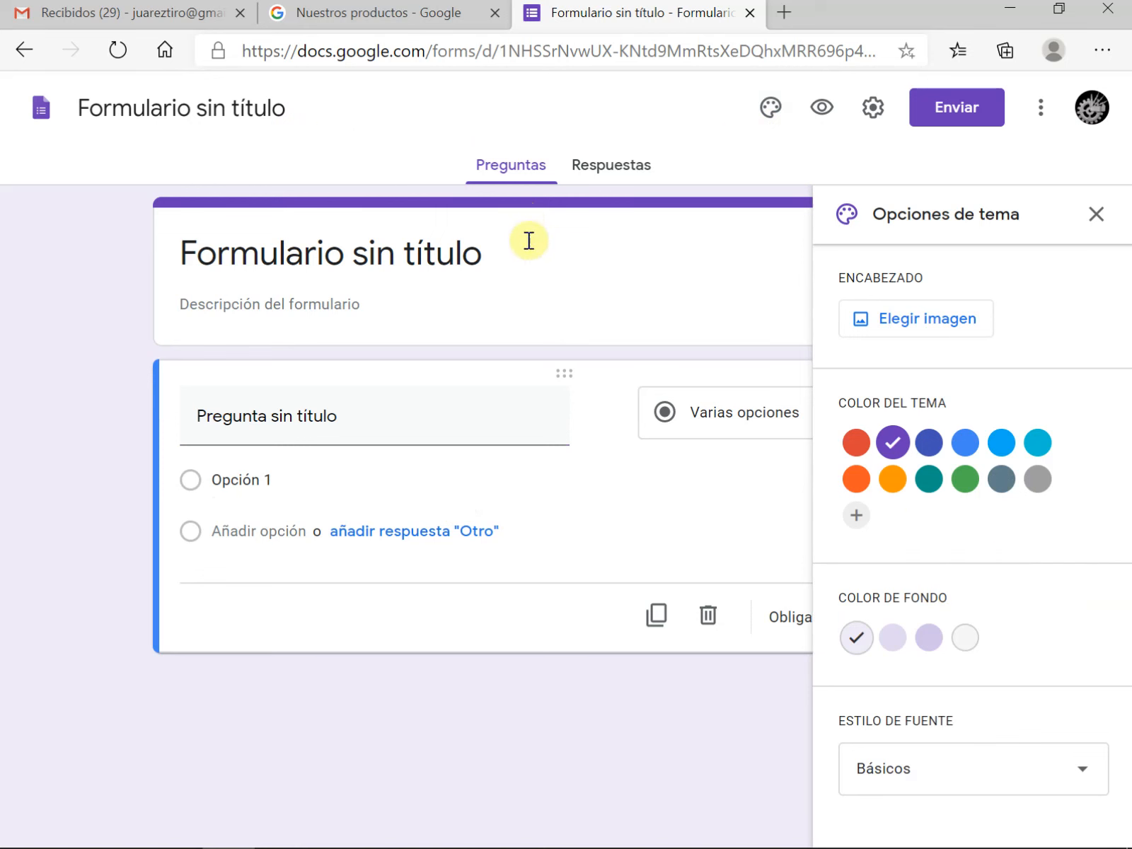
pyautogui.click(928, 442)
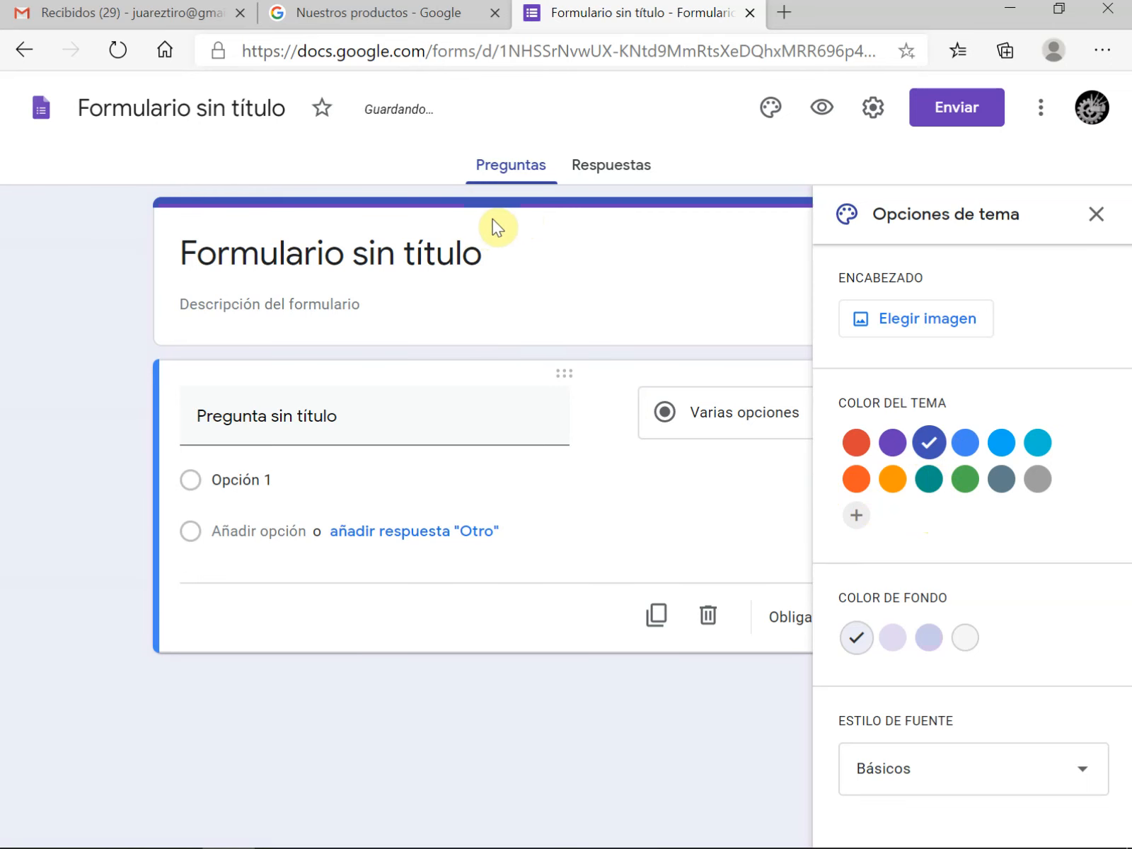
pyautogui.click(931, 488)
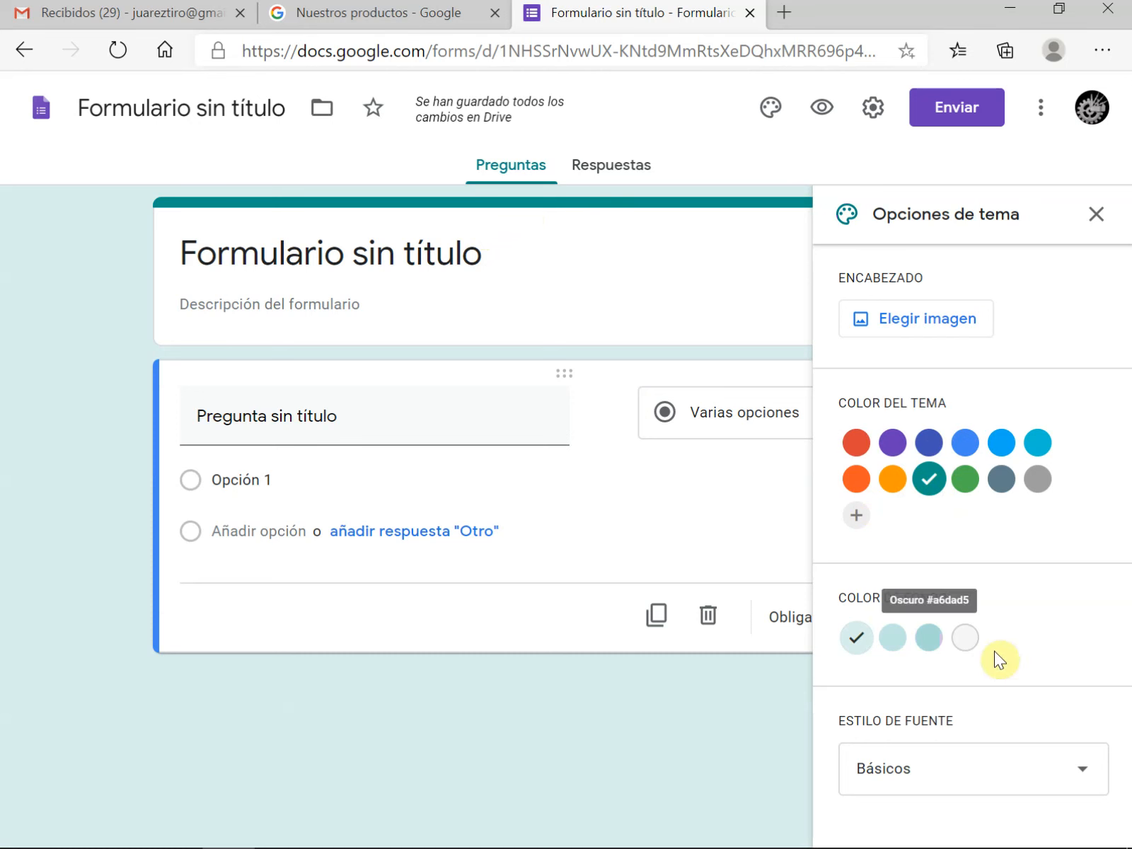
pyautogui.click(929, 637)
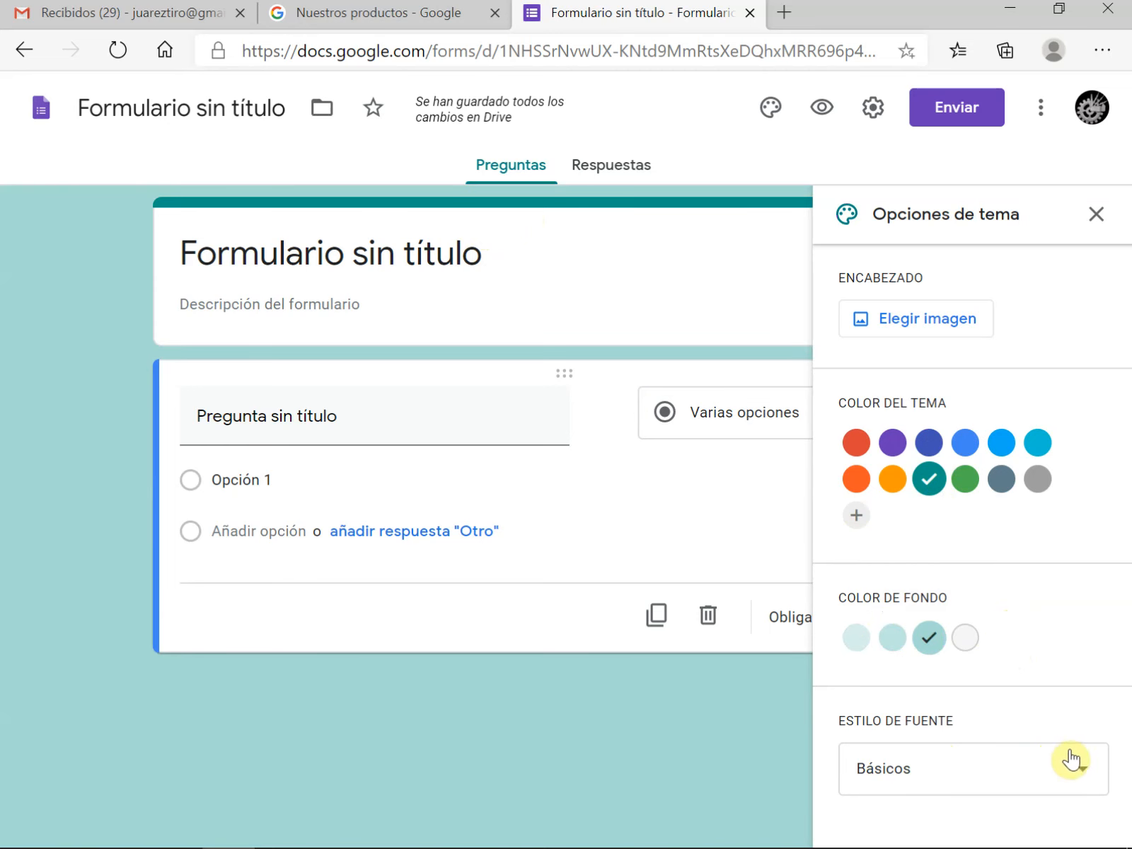
pyautogui.click(1086, 782)
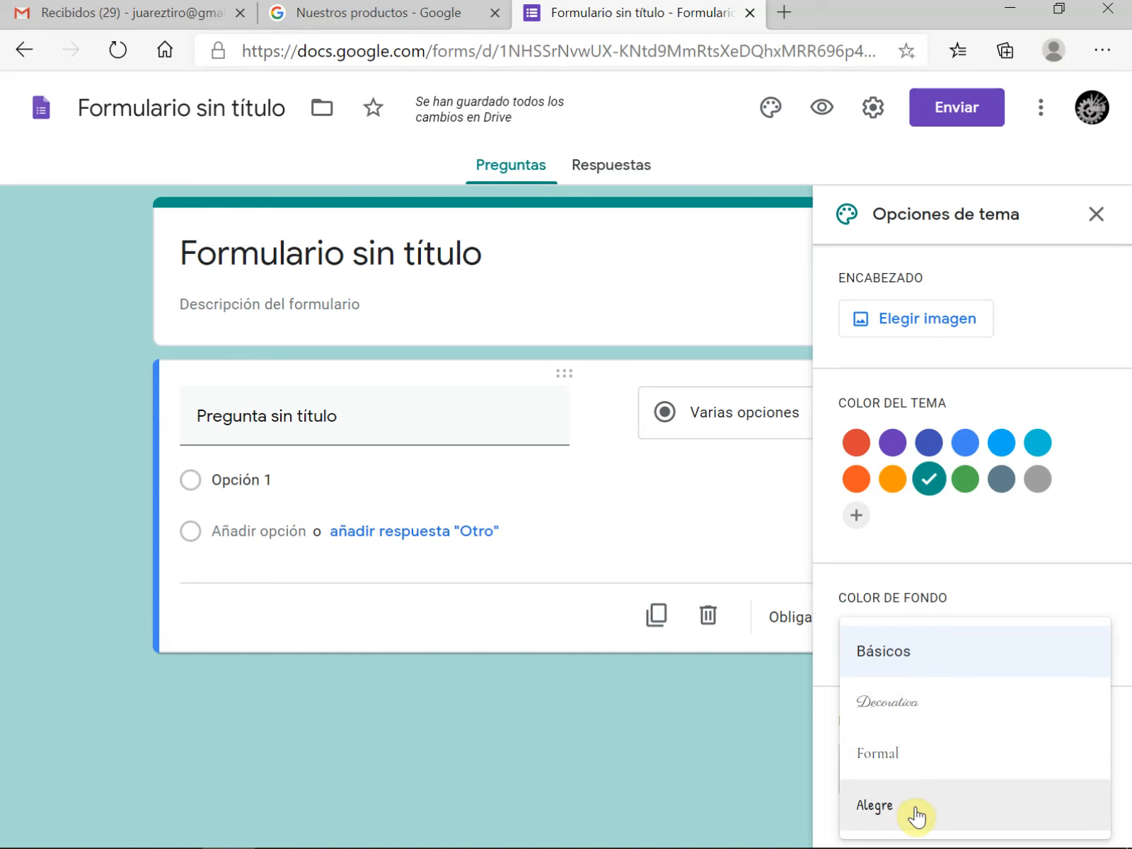
pyautogui.click(893, 661)
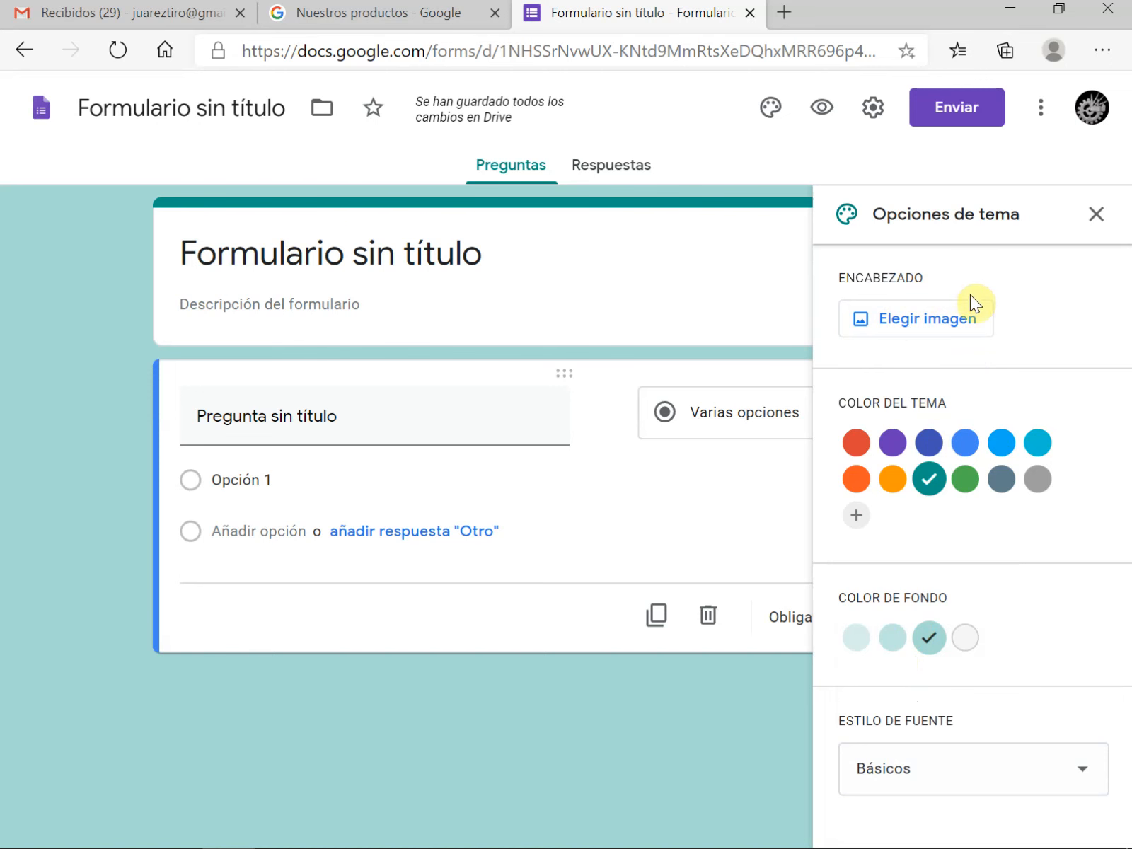
# Browse the theme images available for the form header, going through the categories from Ilustraciones to Viajes
pyautogui.click(946, 324)
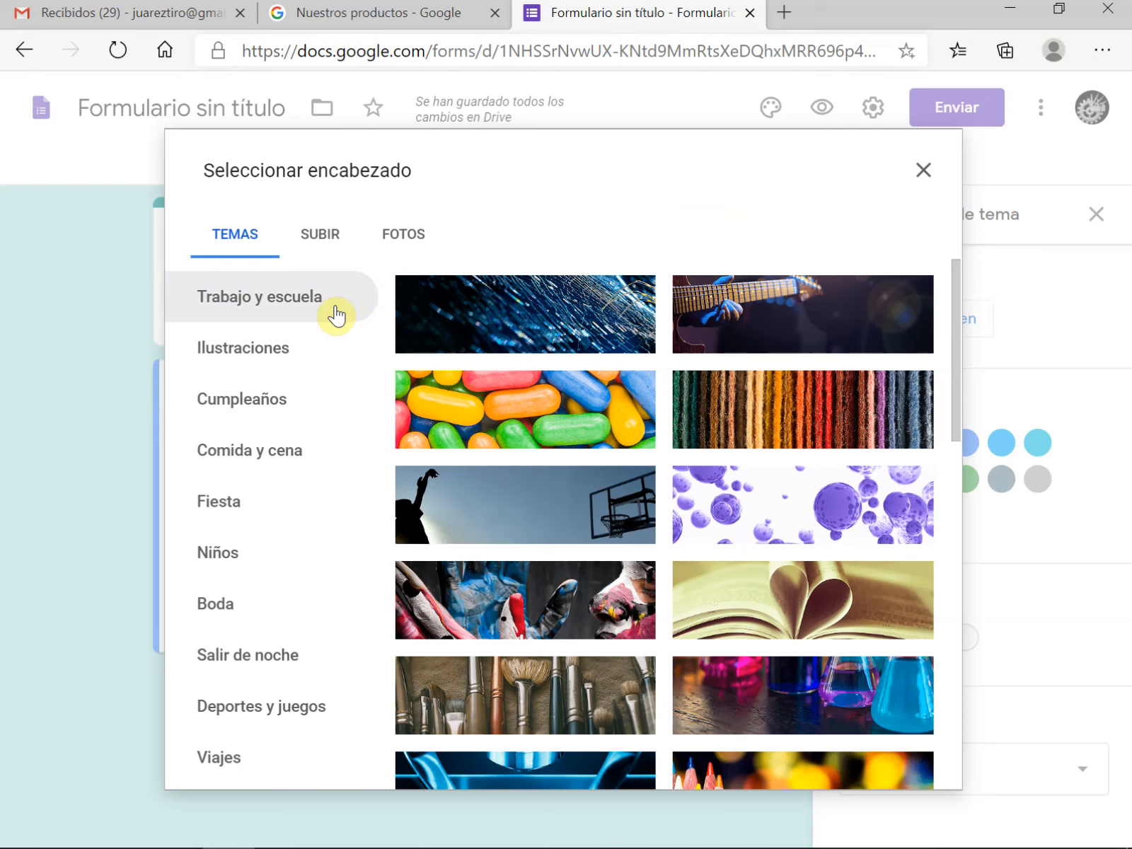
pyautogui.click(283, 350)
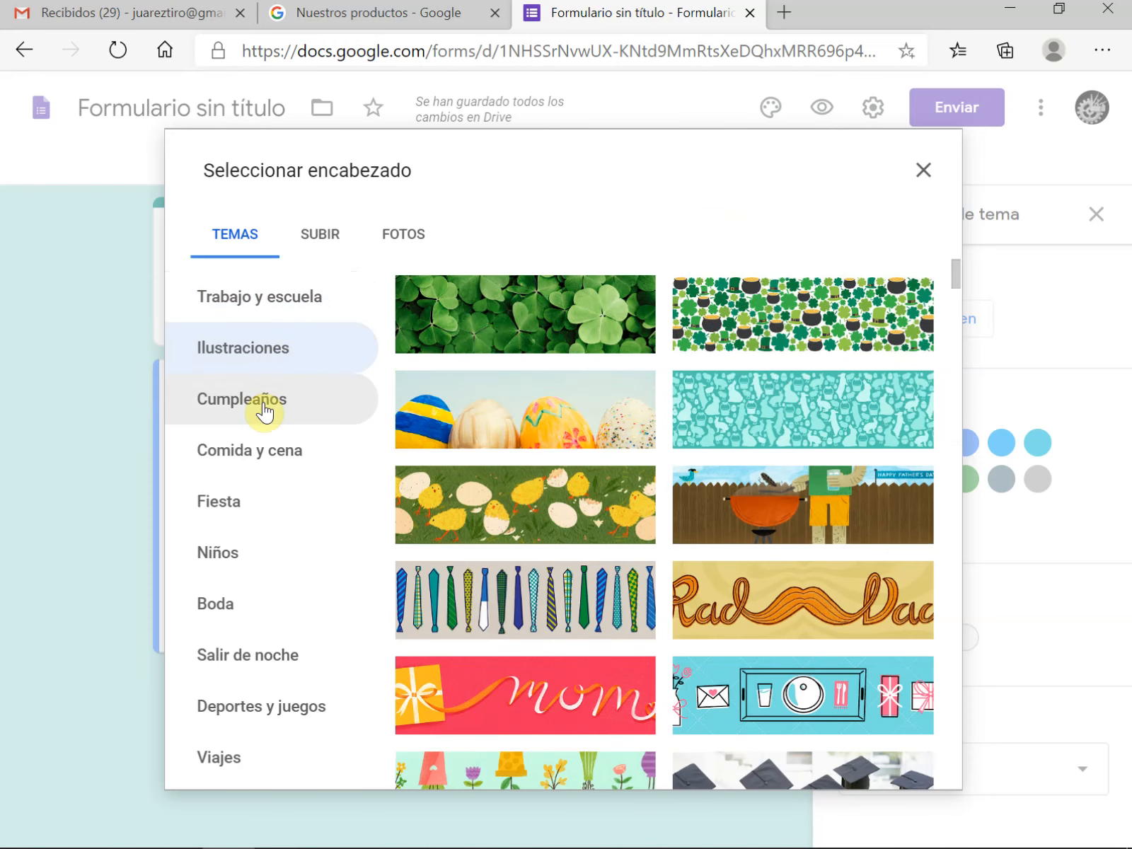
pyautogui.click(264, 410)
pyautogui.click(264, 460)
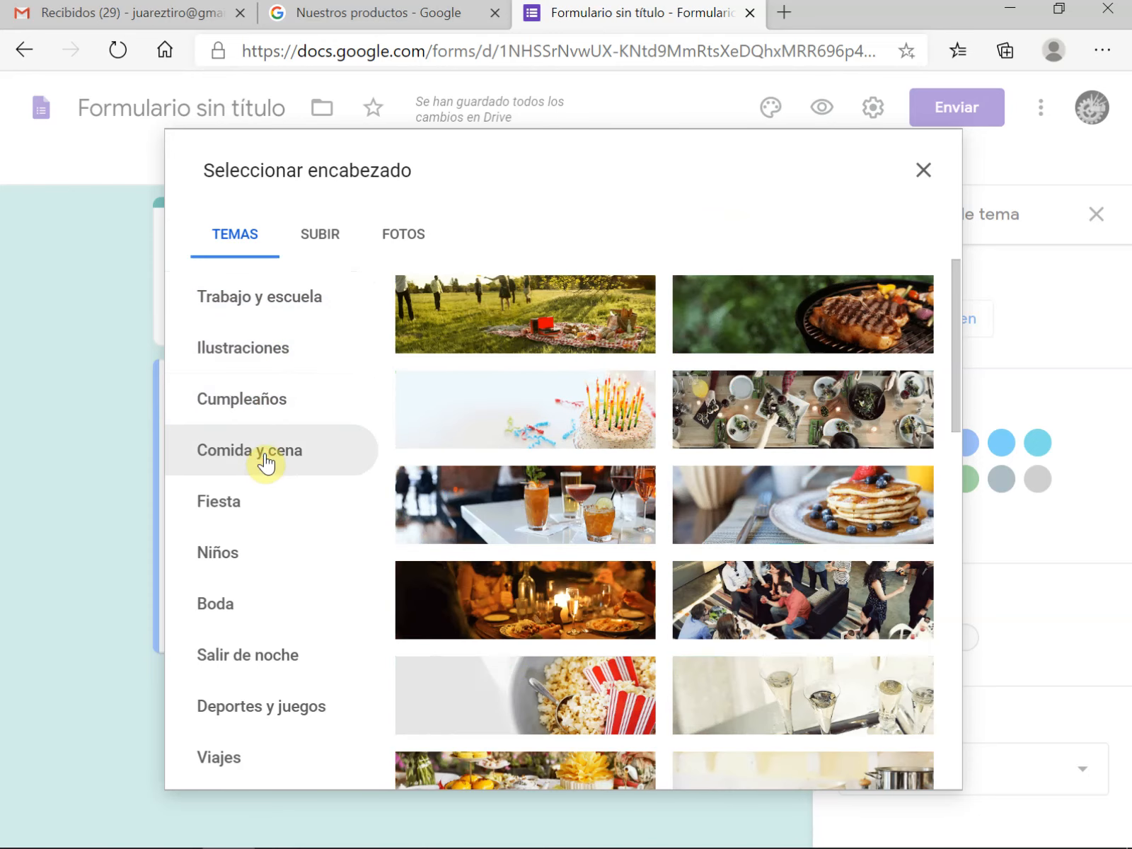
pyautogui.click(235, 514)
pyautogui.click(238, 566)
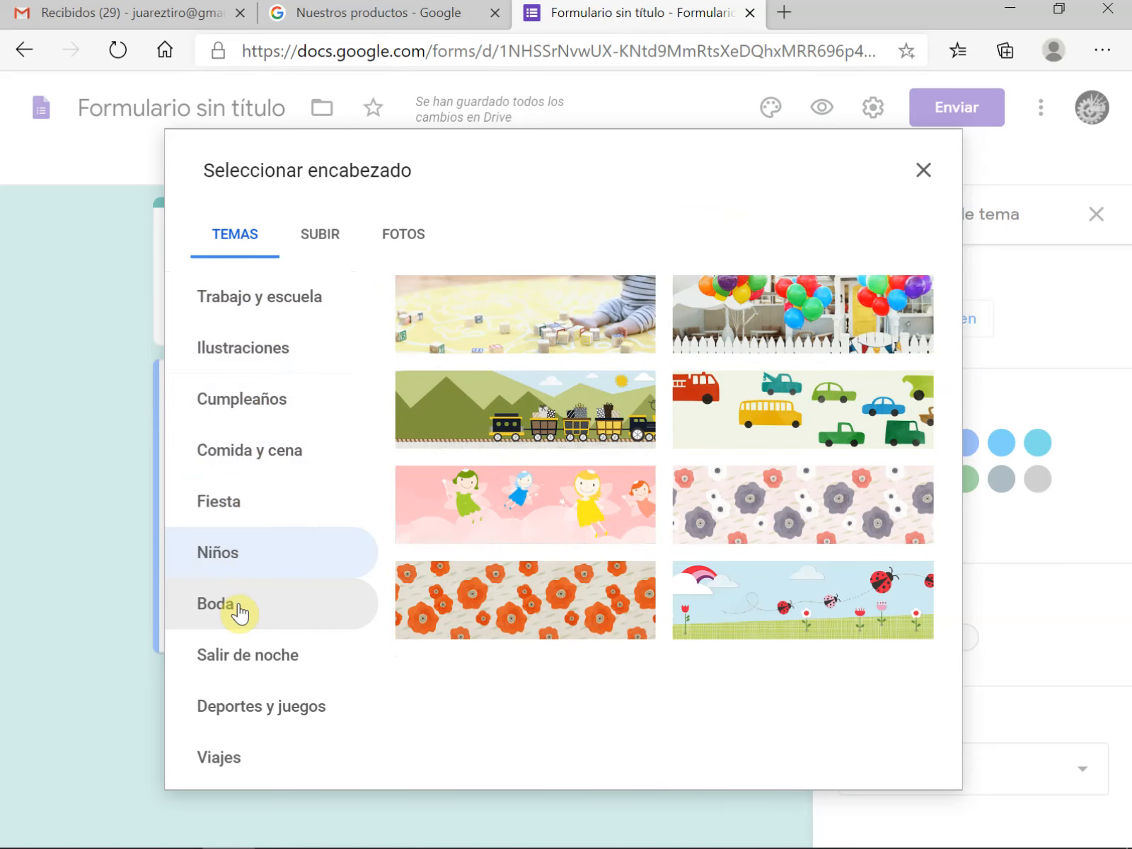
pyautogui.click(239, 610)
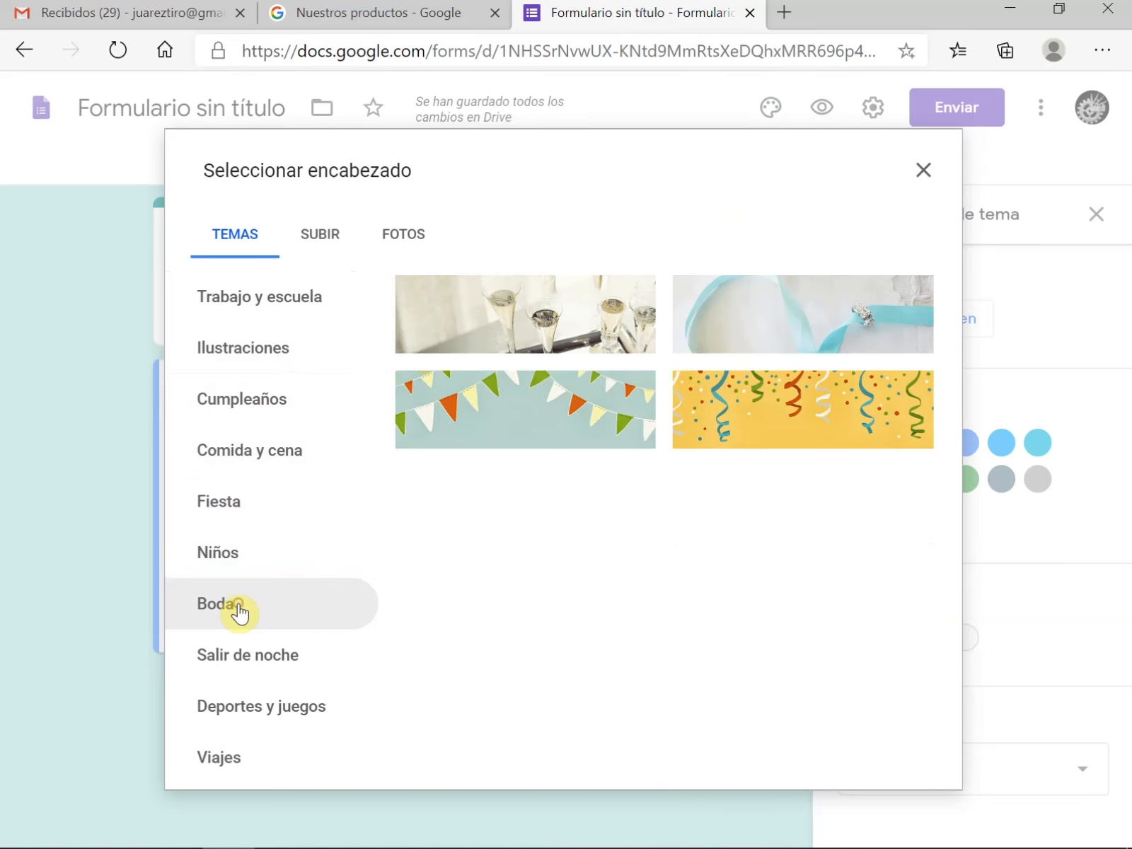
pyautogui.click(303, 724)
pyautogui.click(251, 771)
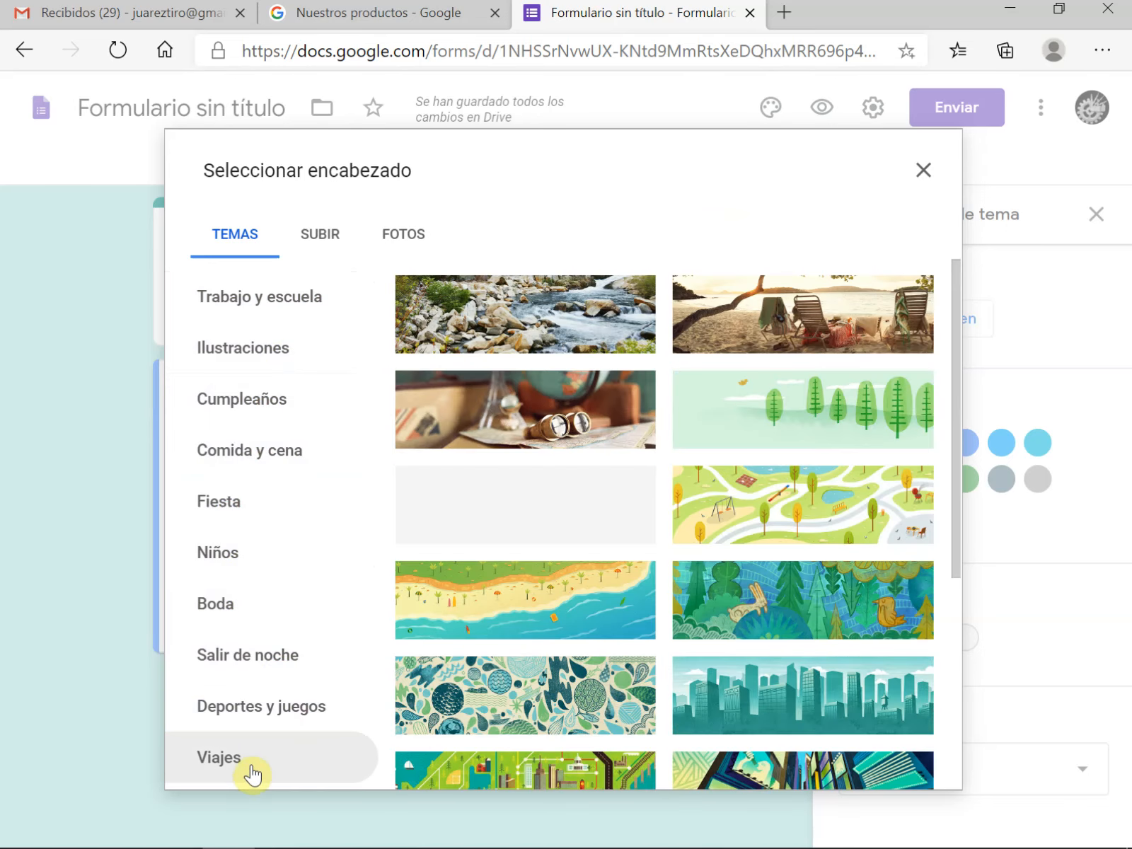
# Insert the blue microscope image from the Trabajo y escuela category as the form's header
pyautogui.click(323, 303)
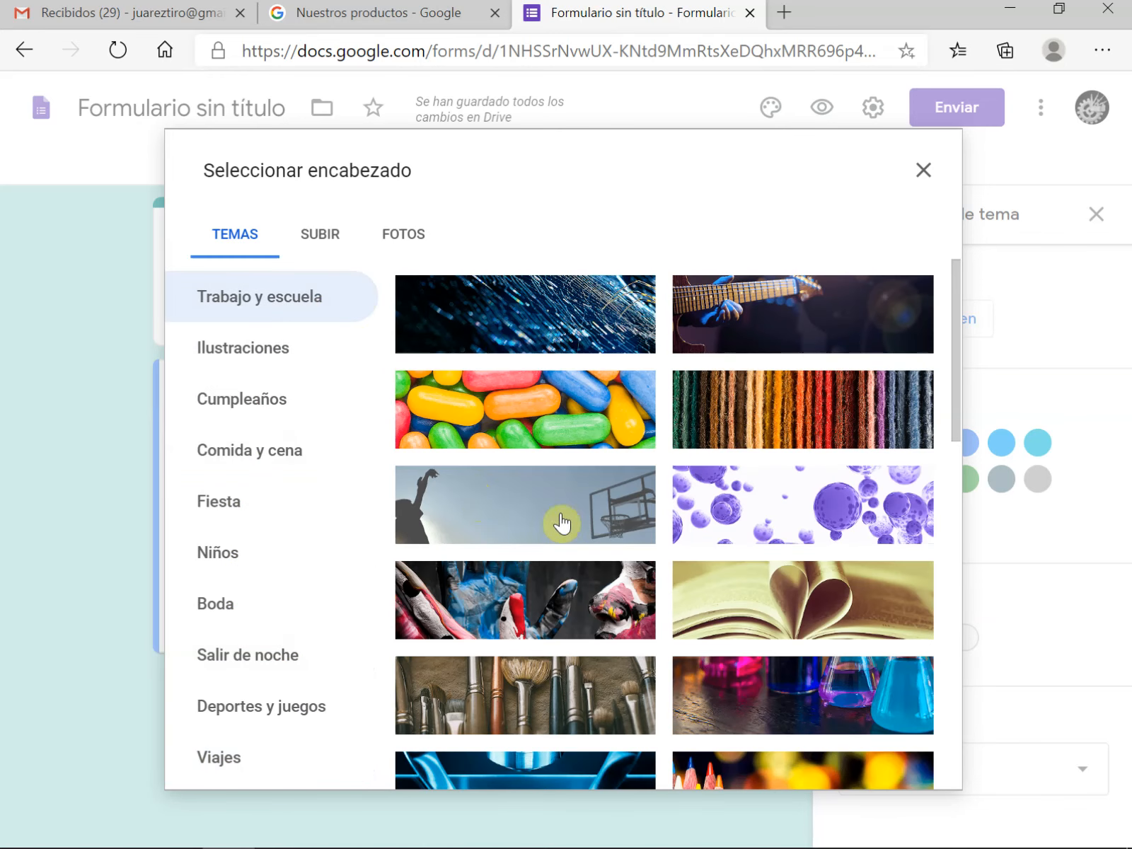
pyautogui.scroll(-5, 809, 581)
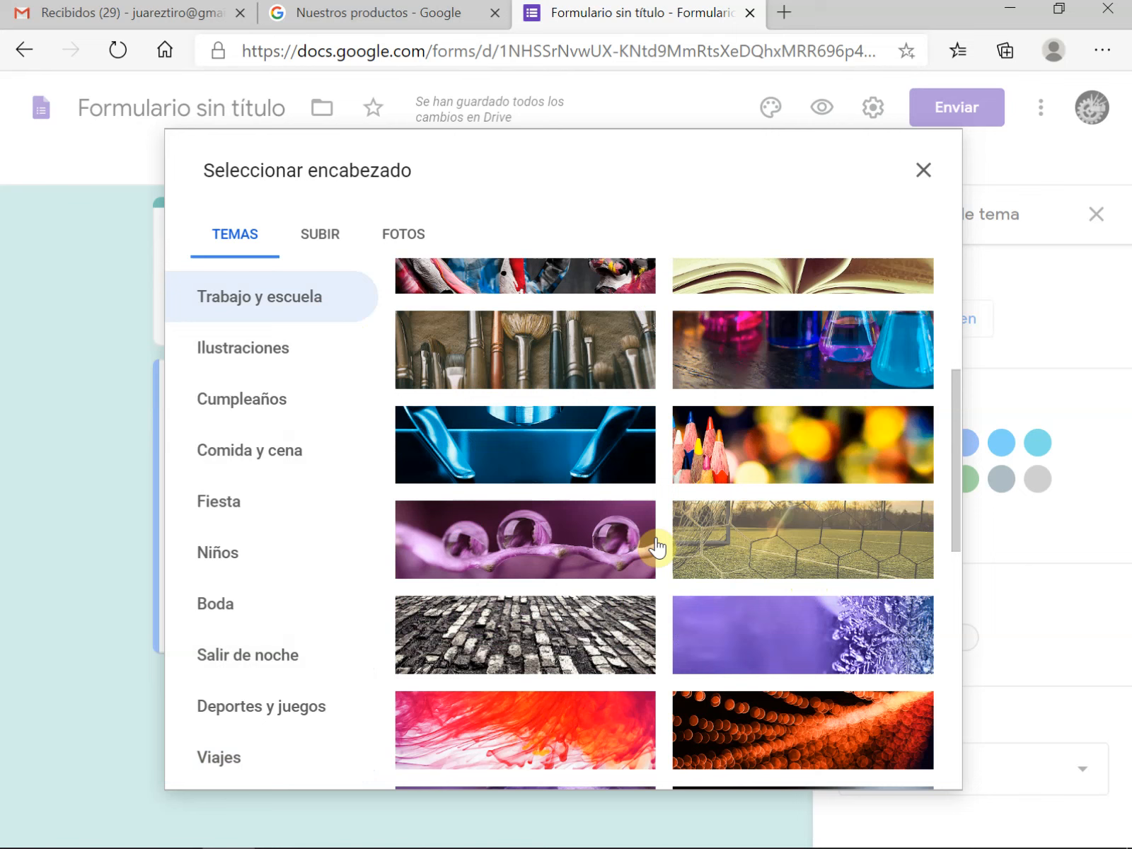
pyautogui.click(574, 437)
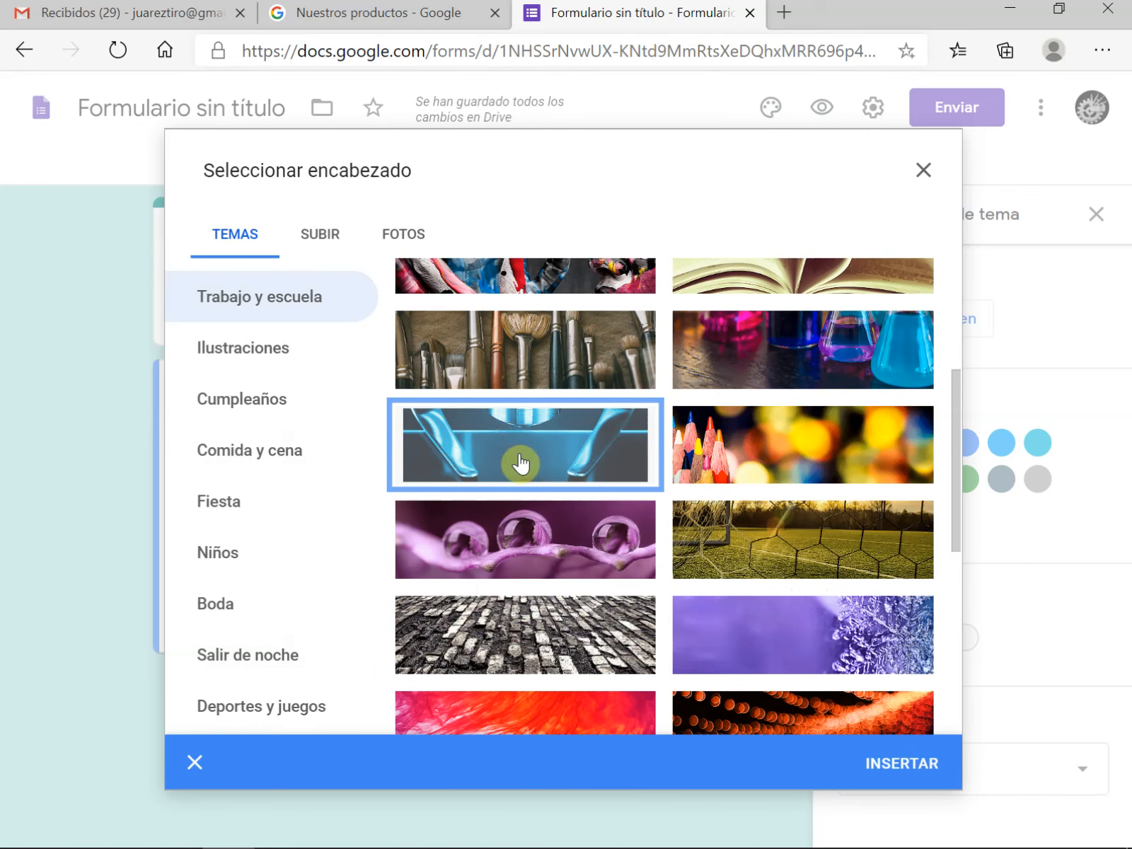
pyautogui.click(893, 772)
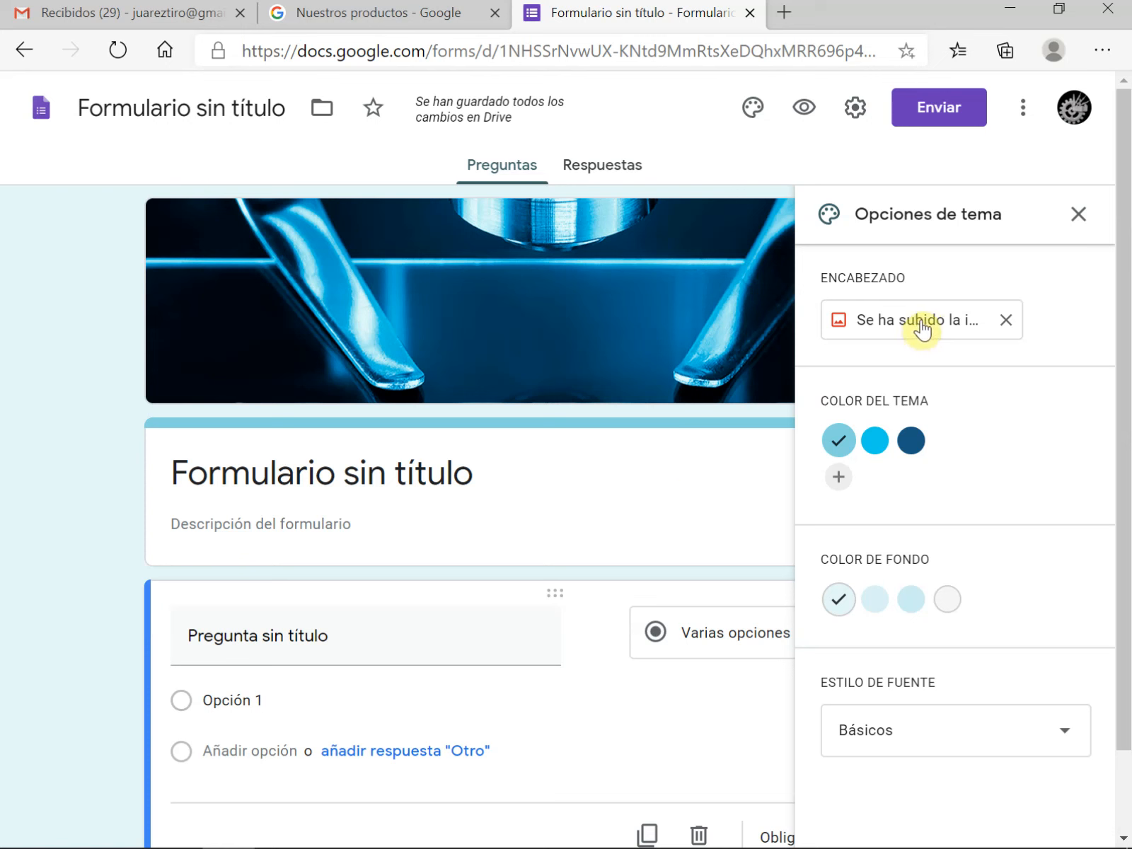
# Replace the form's header image by uploading the Test de Word picture from the Imágenes folder, and close the theme options
pyautogui.click(921, 327)
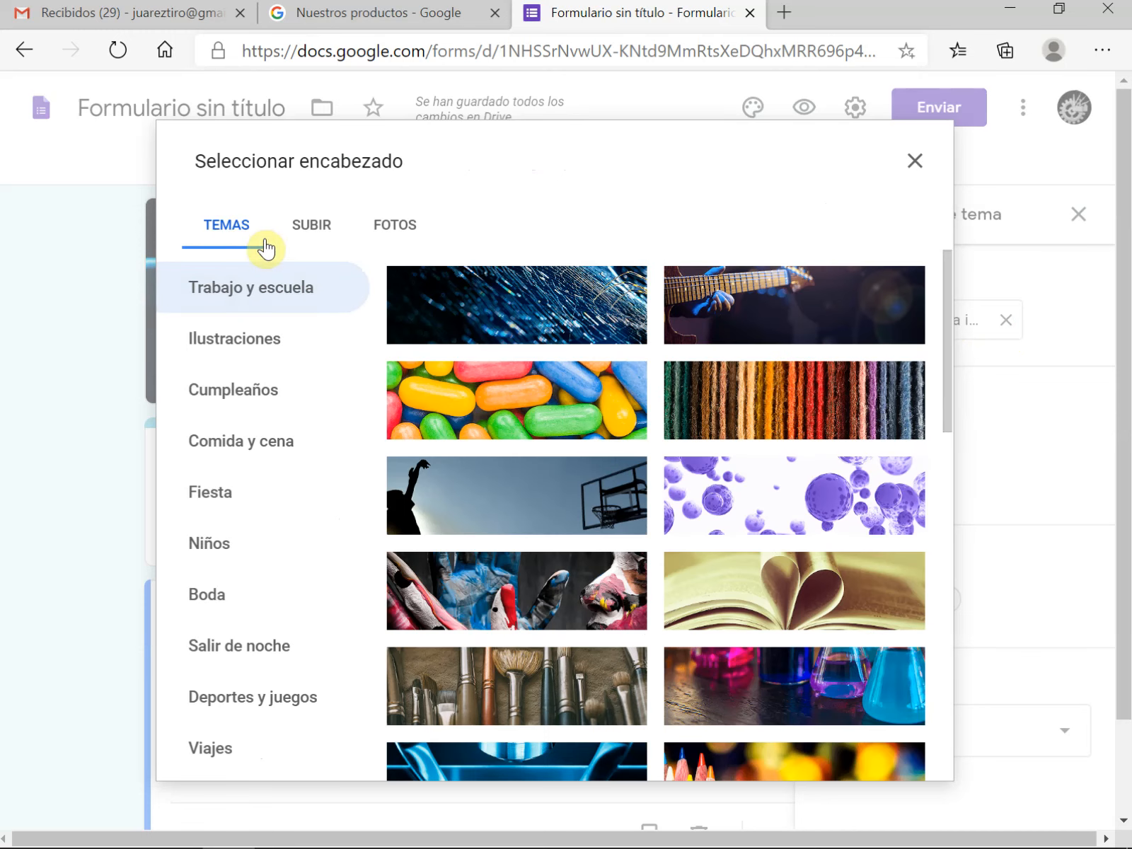
pyautogui.click(317, 237)
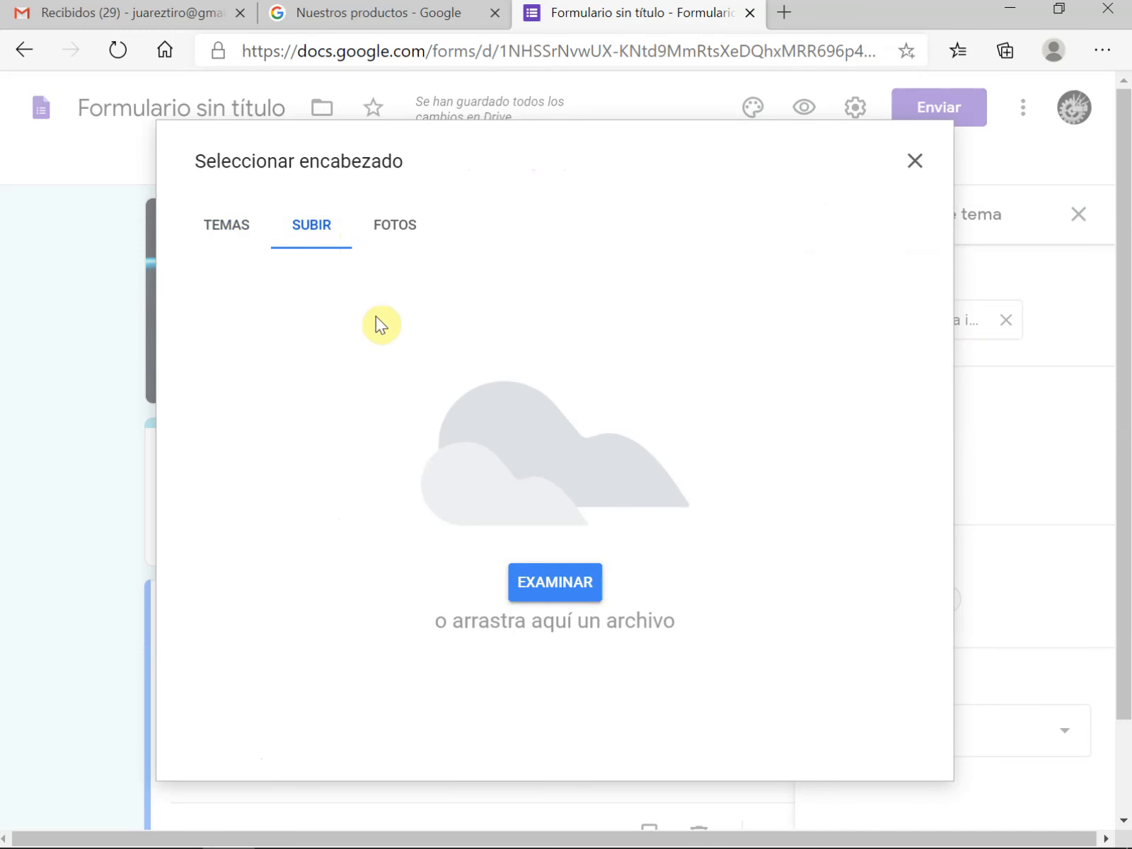
pyautogui.click(392, 236)
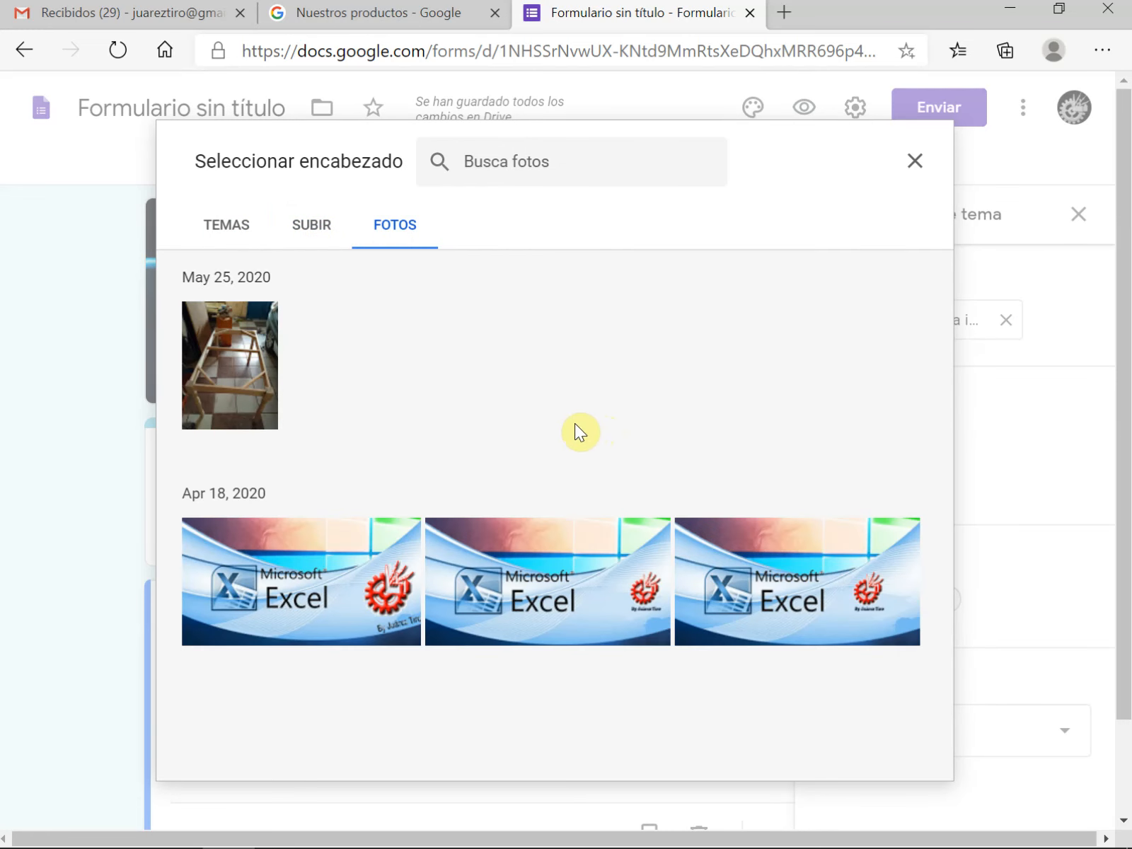
pyautogui.click(305, 232)
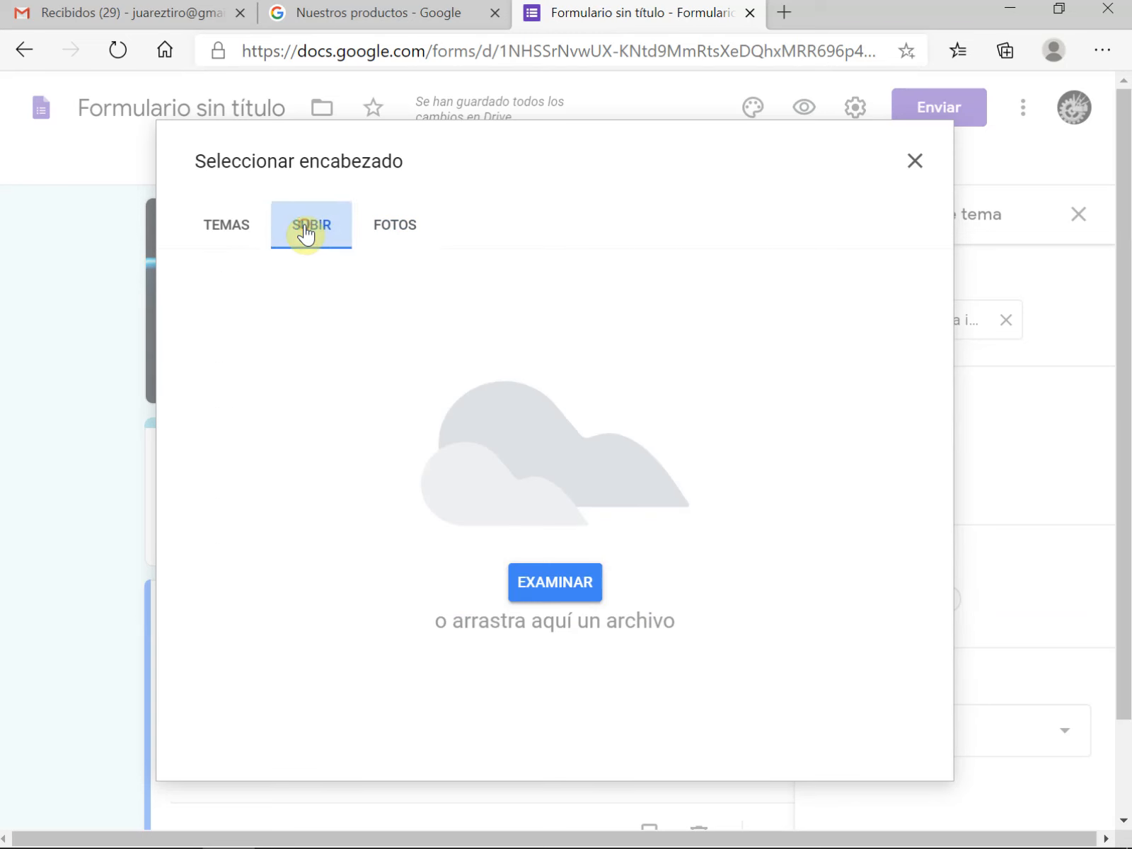
pyautogui.click(552, 586)
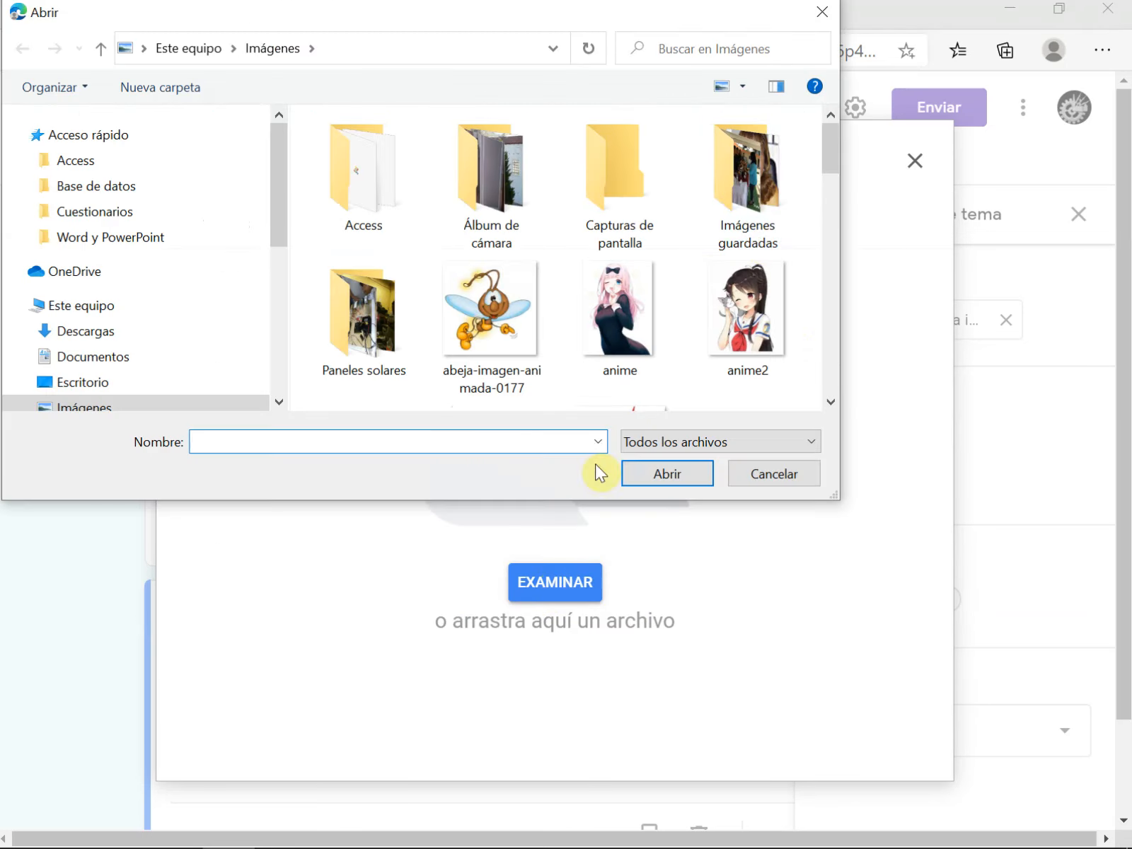
pyautogui.moveTo(830, 161); pyautogui.dragTo(832, 375)
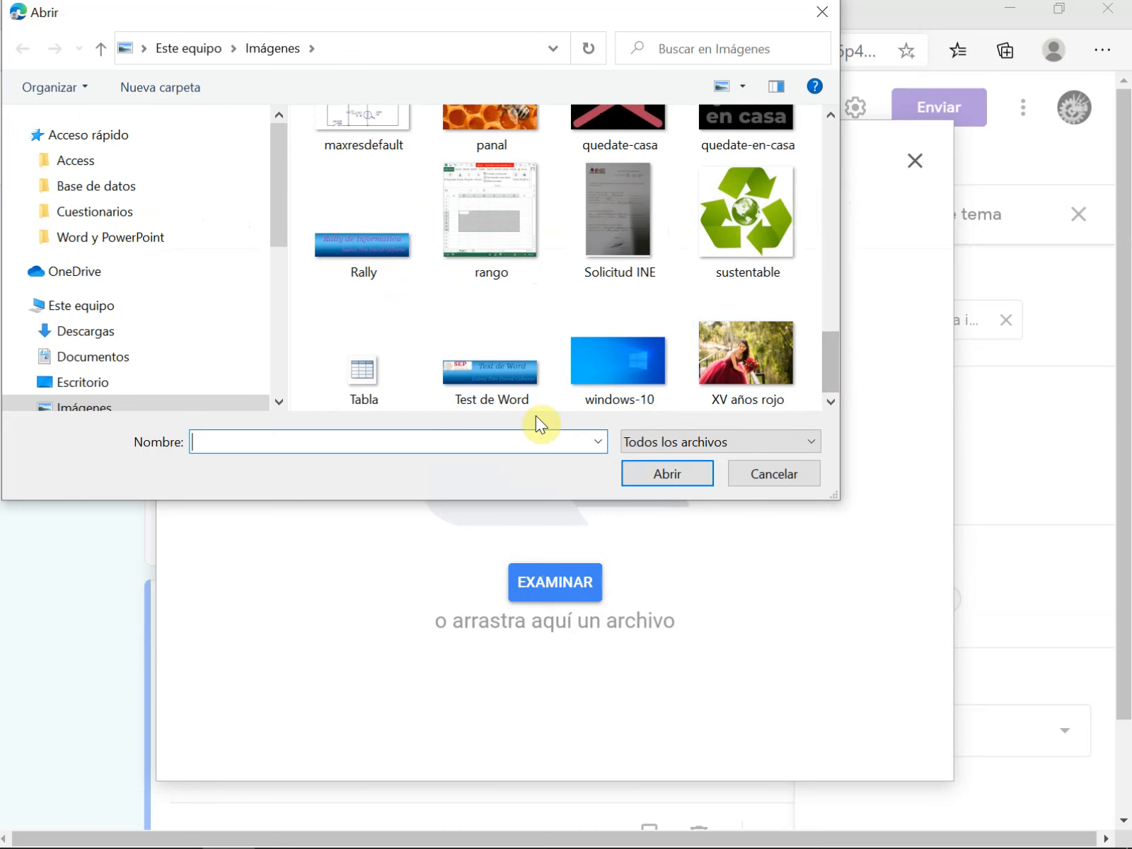
pyautogui.click(487, 393)
pyautogui.click(663, 479)
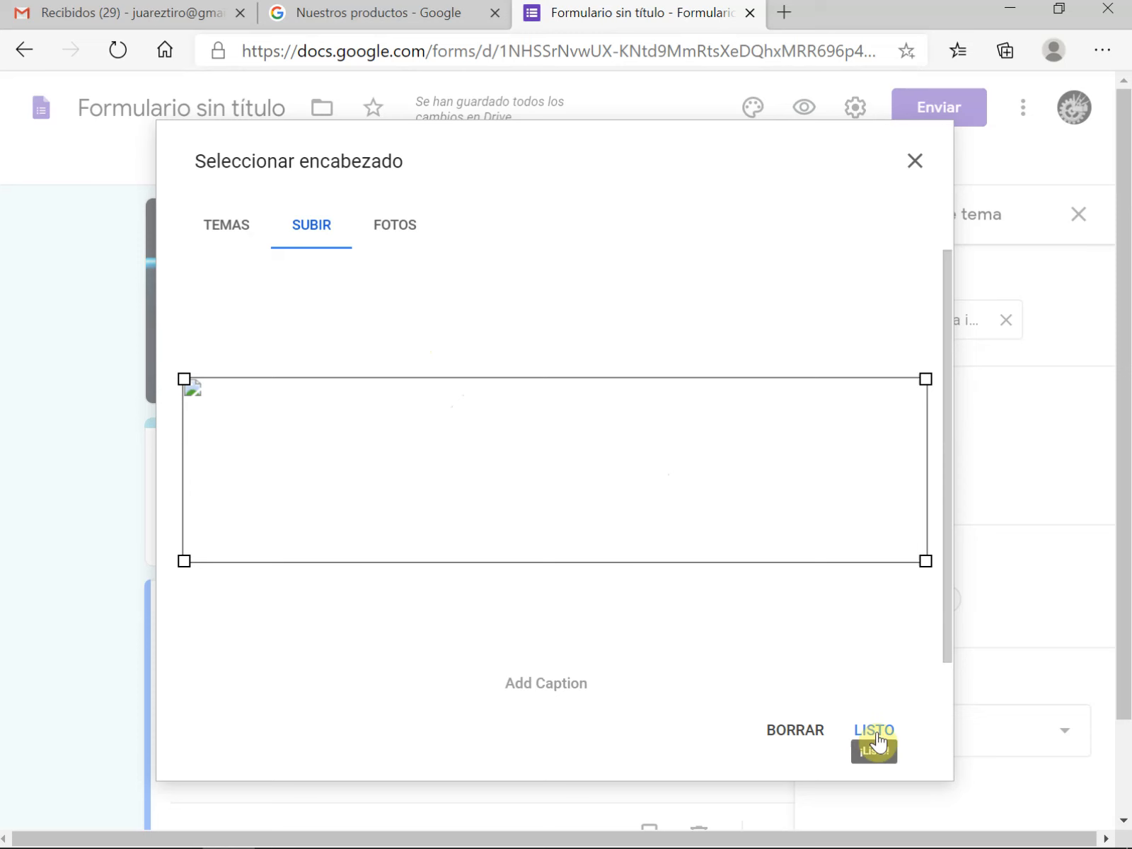
pyautogui.click(876, 731)
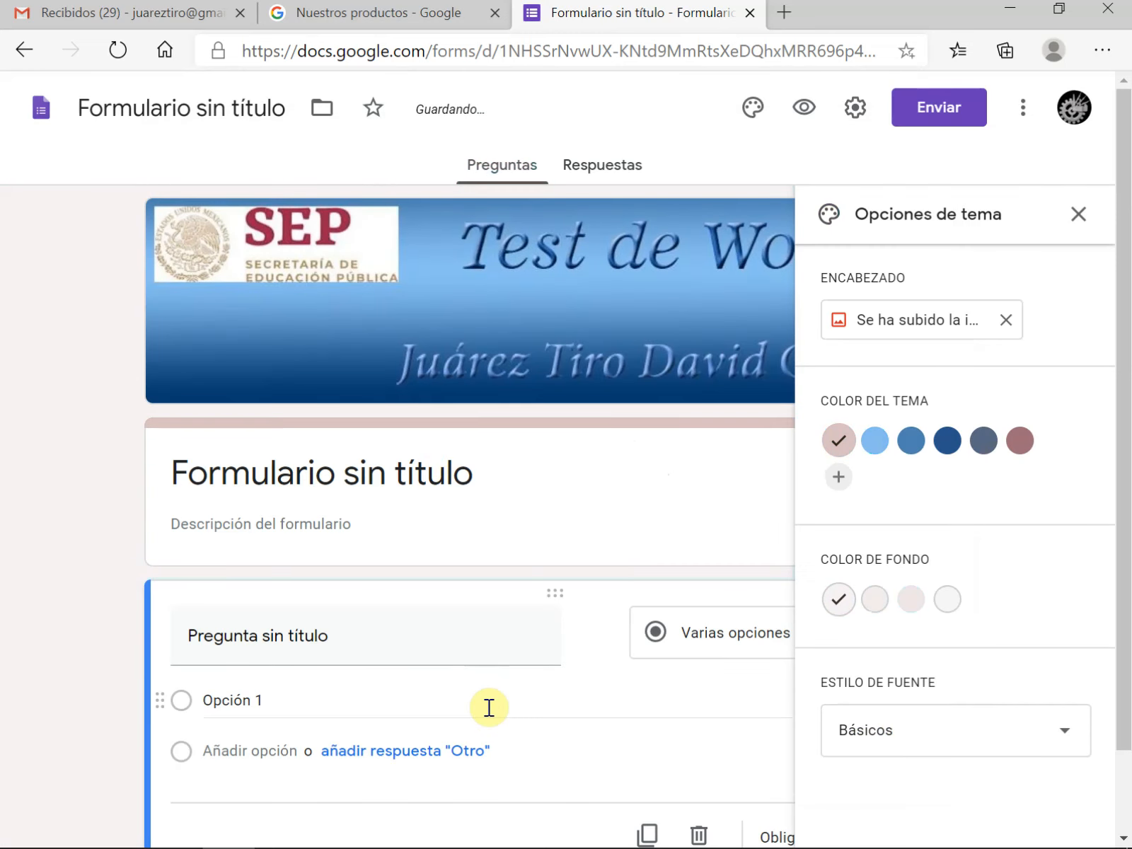
pyautogui.click(1077, 215)
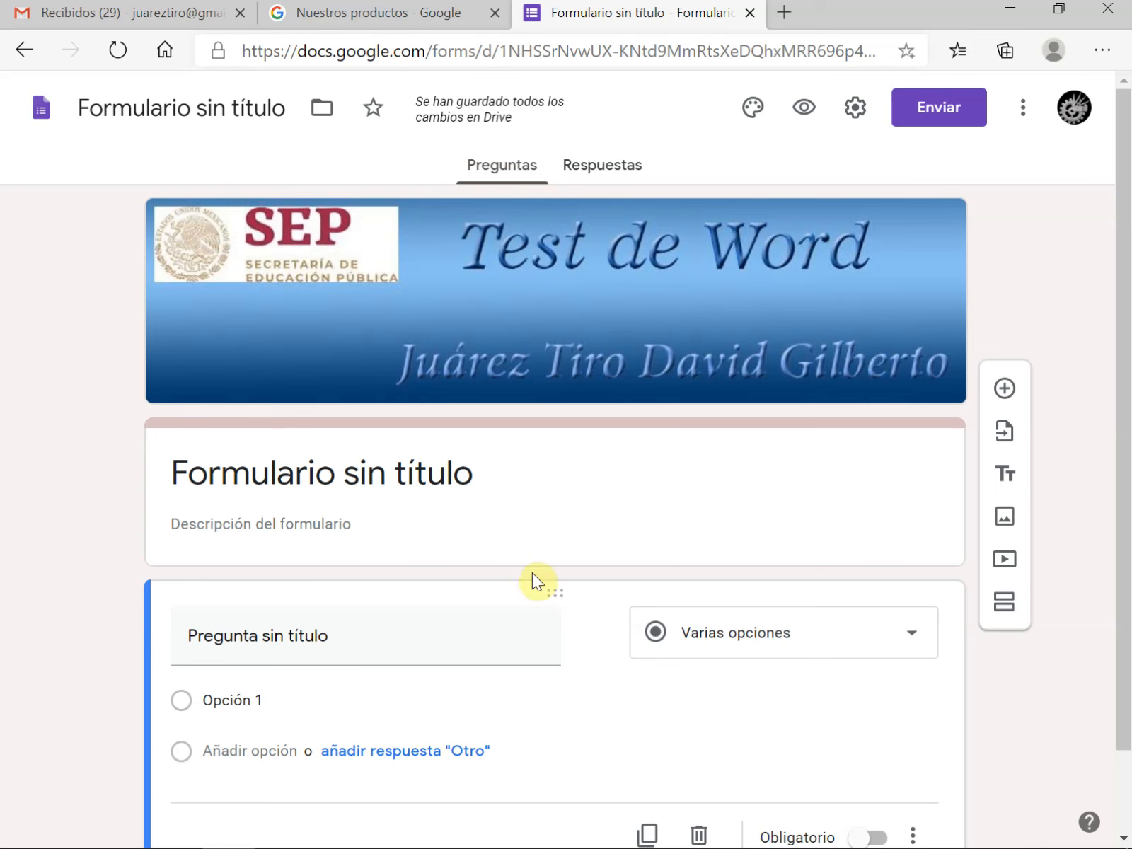
# Title the form "Evaluación de Word", with the accent corrected, and enter the author's full name as the form description
pyautogui.click(309, 468)
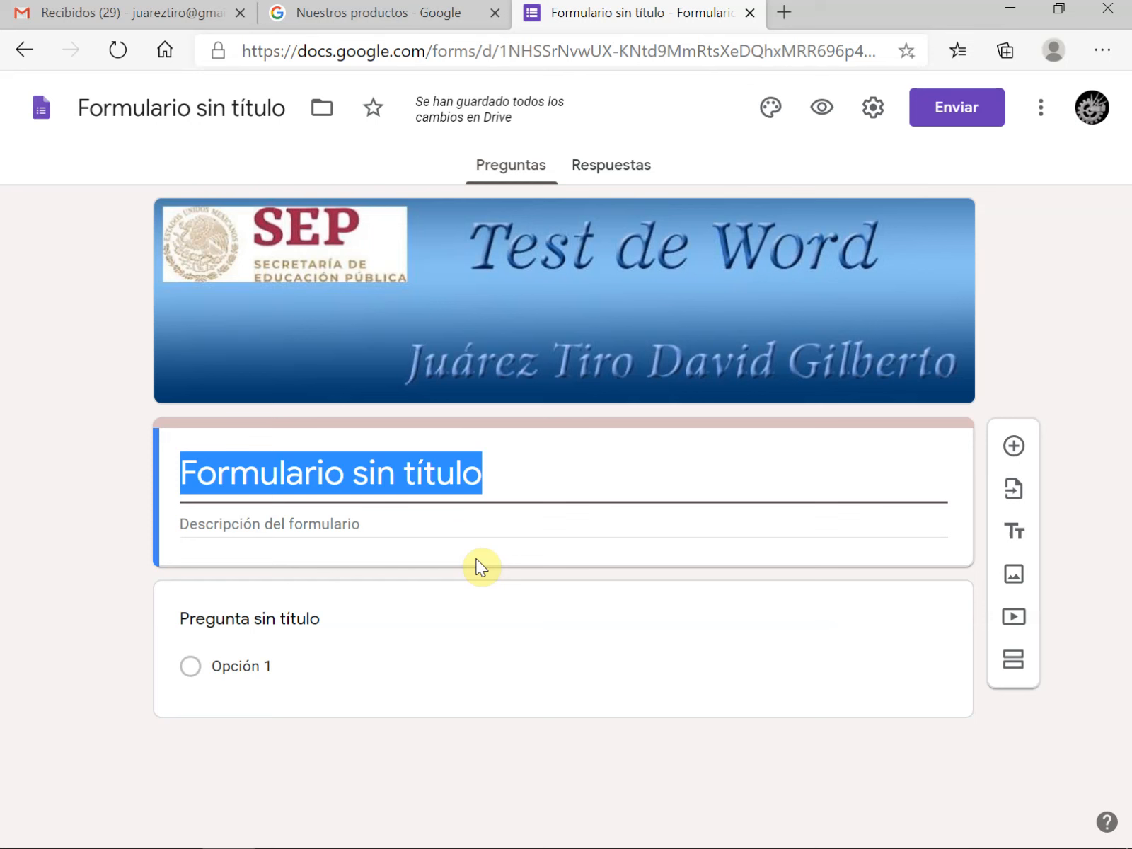
pyautogui.write('Evaluacion de Word')
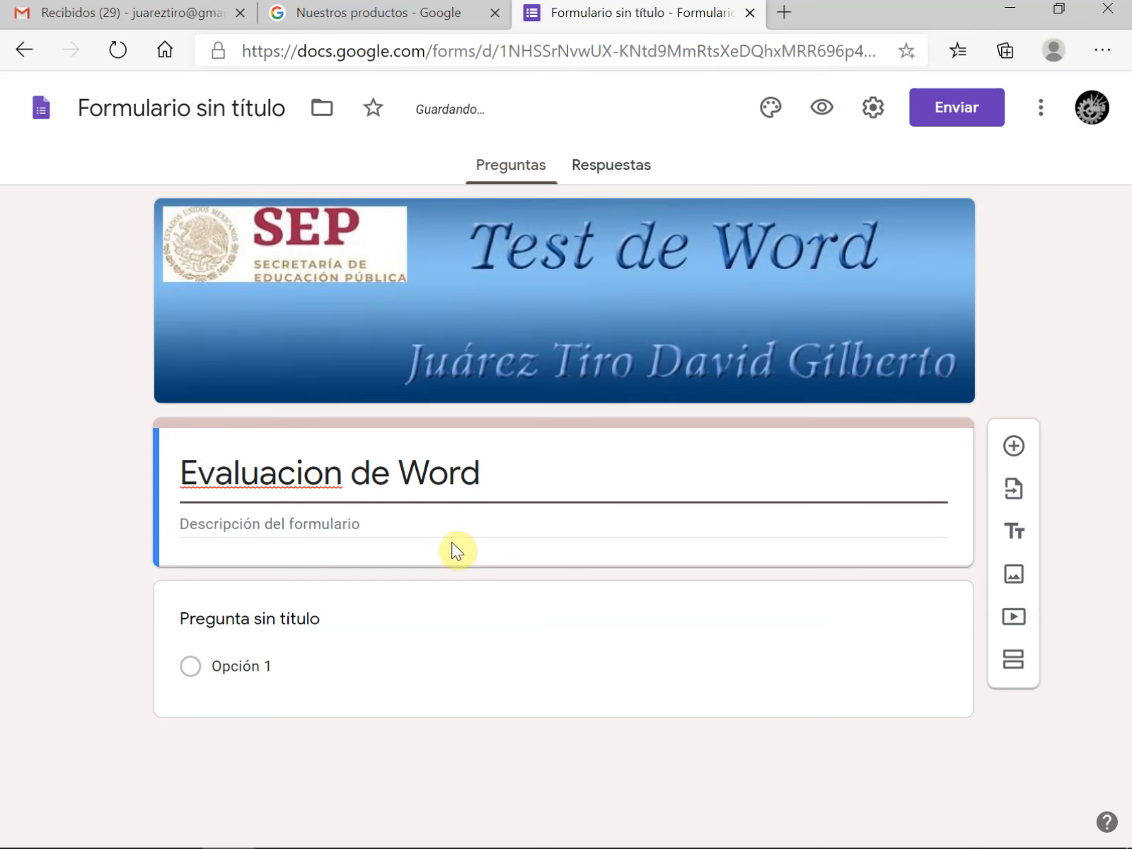
pyautogui.rightClick(241, 473)
pyautogui.click(801, 486)
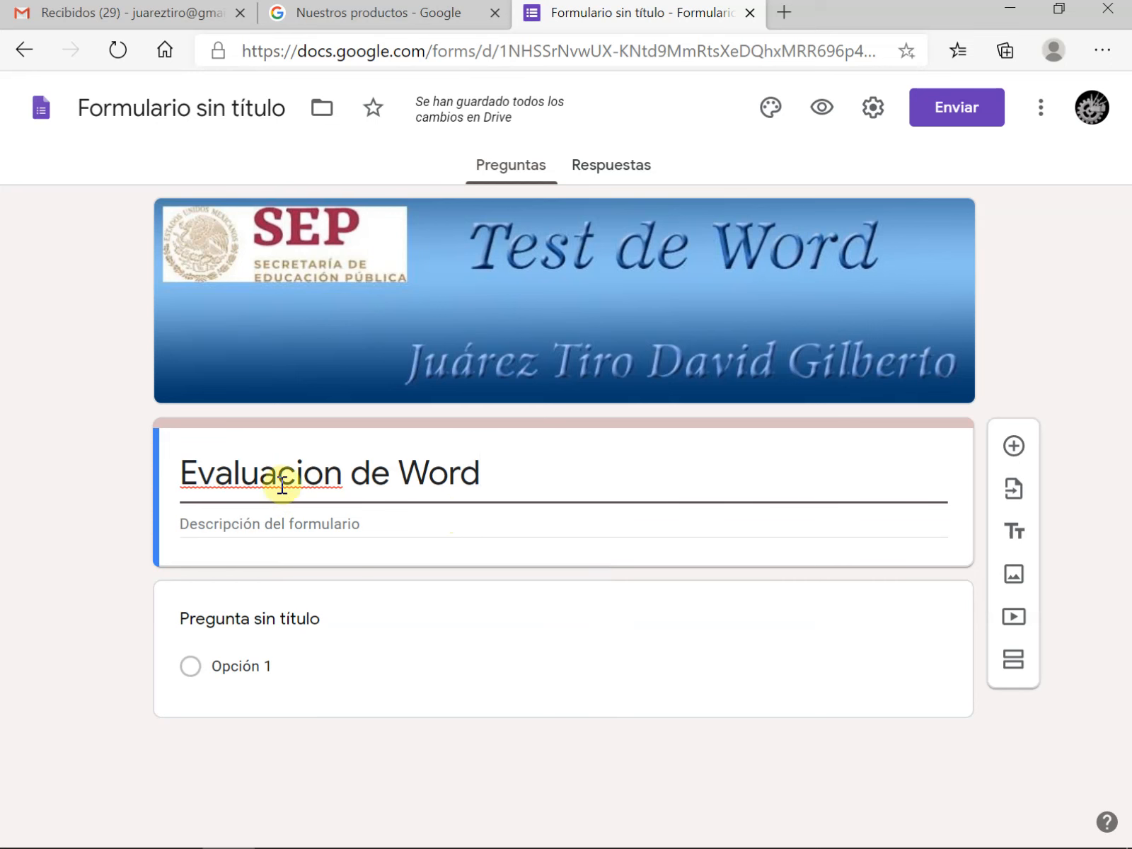
pyautogui.rightClick(244, 472)
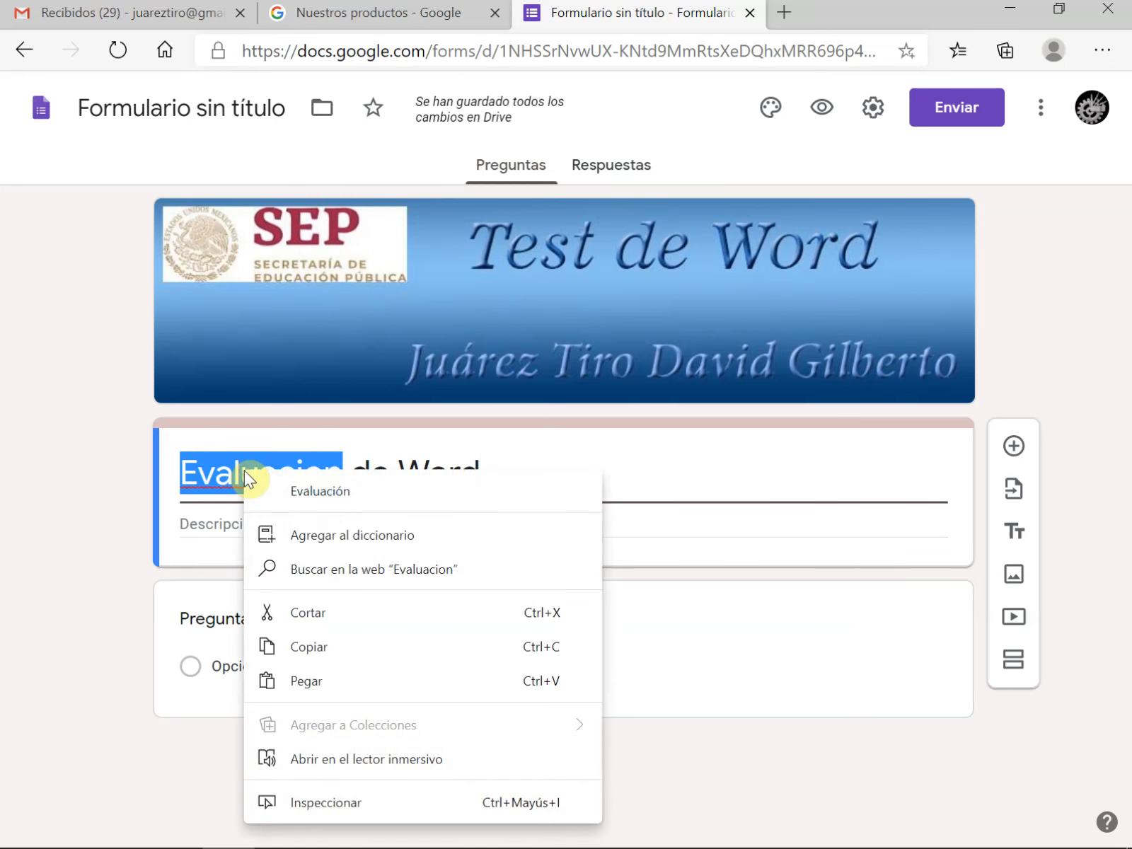
pyautogui.click(327, 504)
pyautogui.click(222, 531)
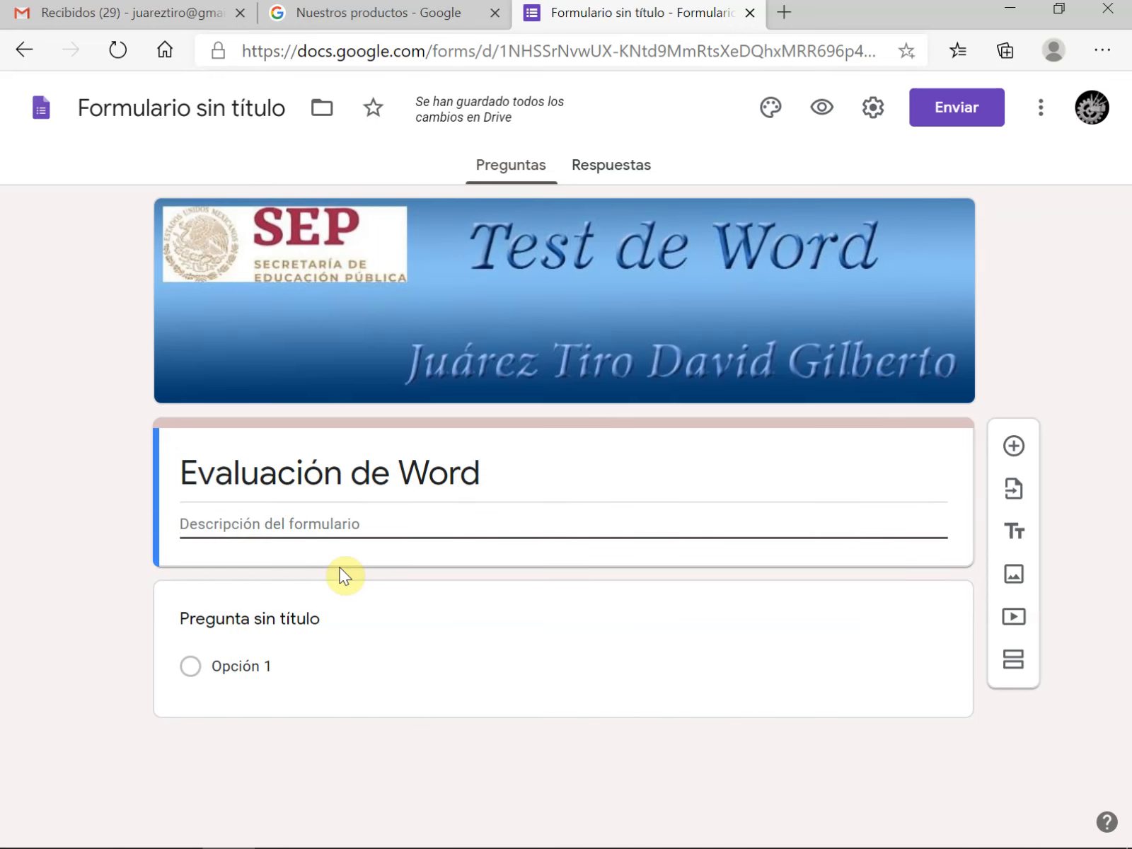
pyautogui.write('David Gilberto Juárez Tiro')
# Title the first question "Nombre completo" and set its answer type to Respuesta corta
pyautogui.click(470, 634)
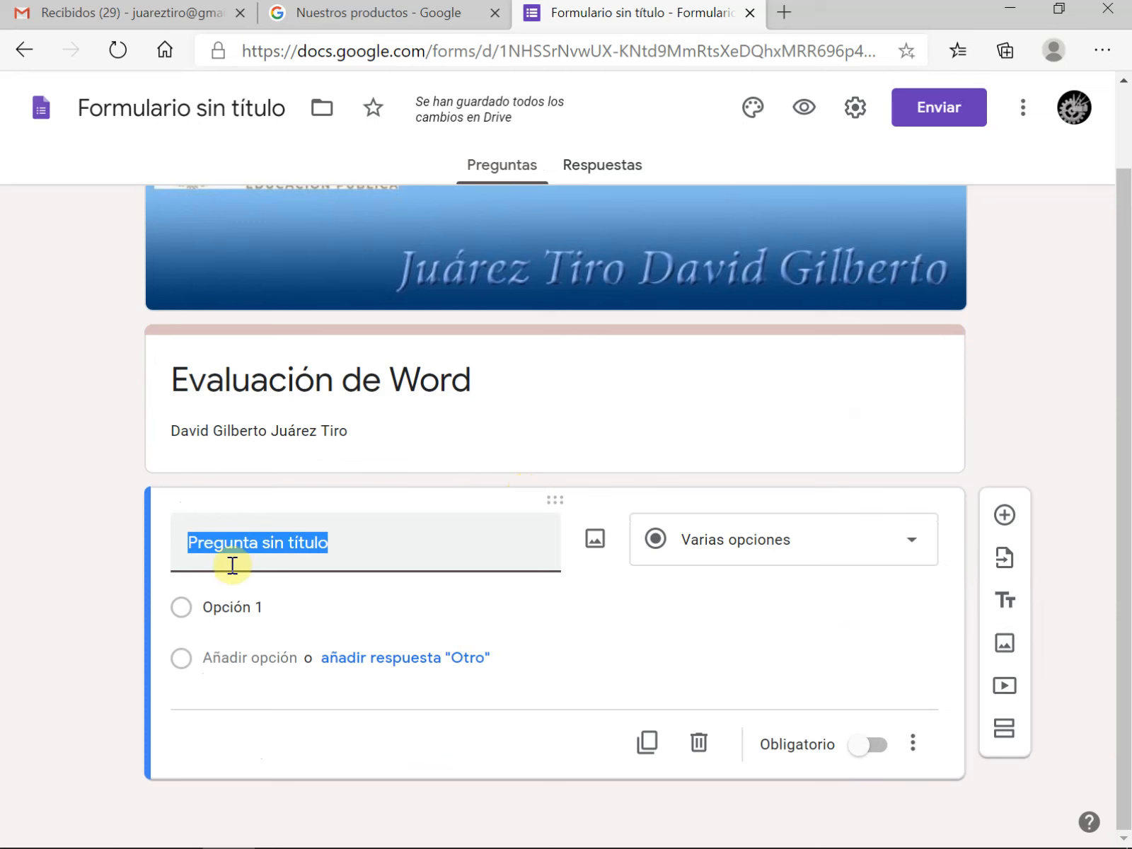
pyautogui.click(361, 550)
pyautogui.moveTo(361, 550); pyautogui.dragTo(24, 541)
pyautogui.write('Nombre')
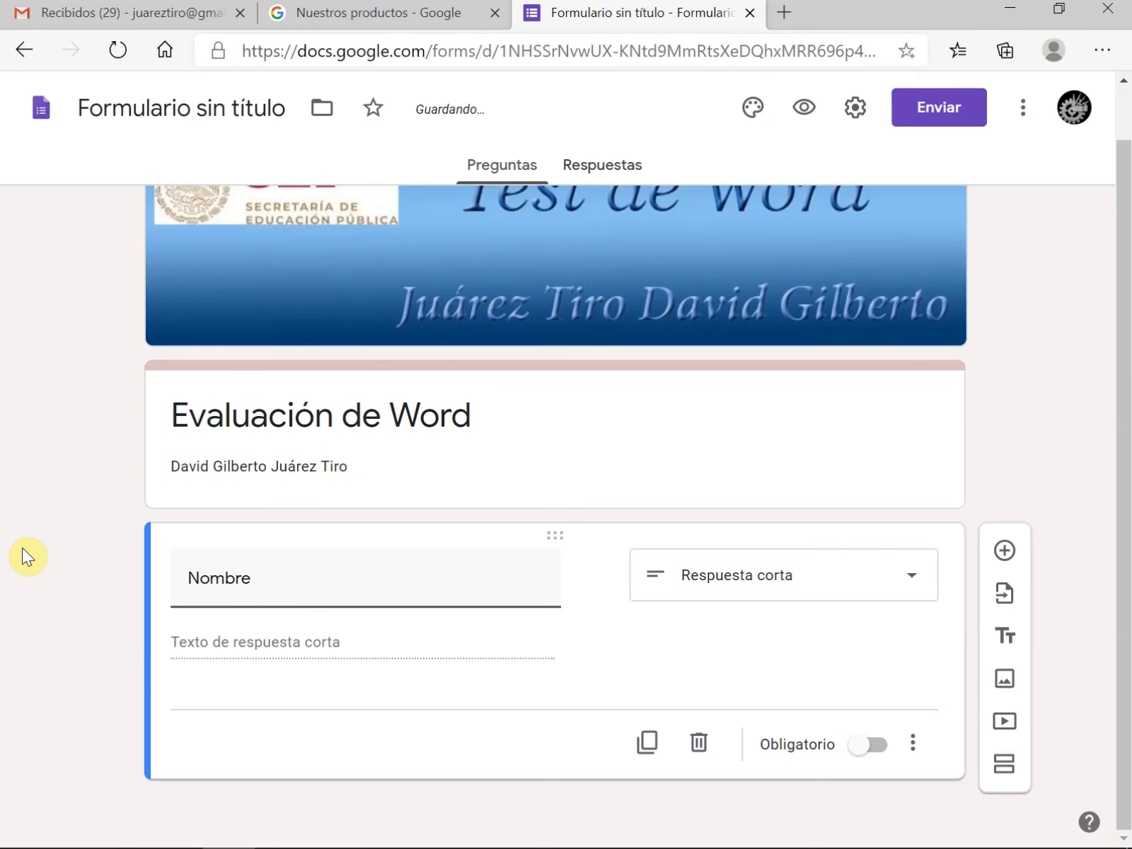
pyautogui.write(' completo')
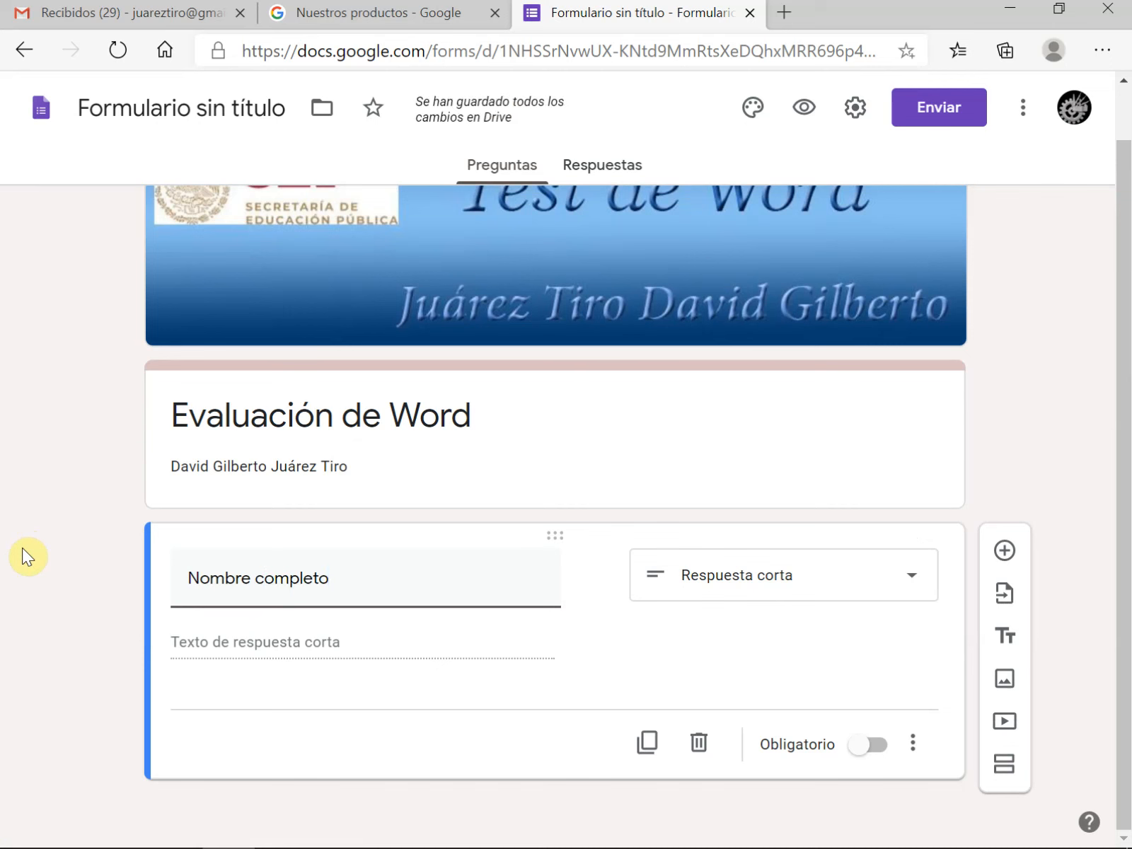
pyautogui.click(910, 578)
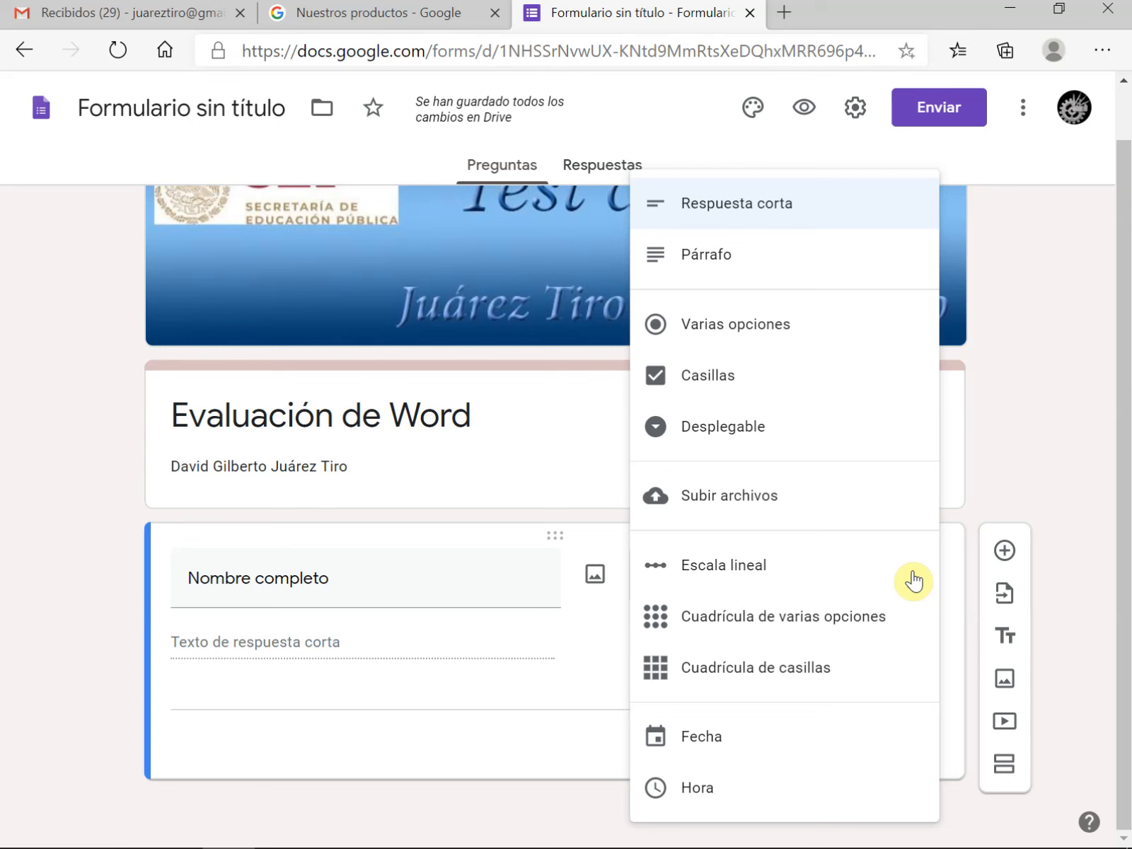
pyautogui.click(806, 207)
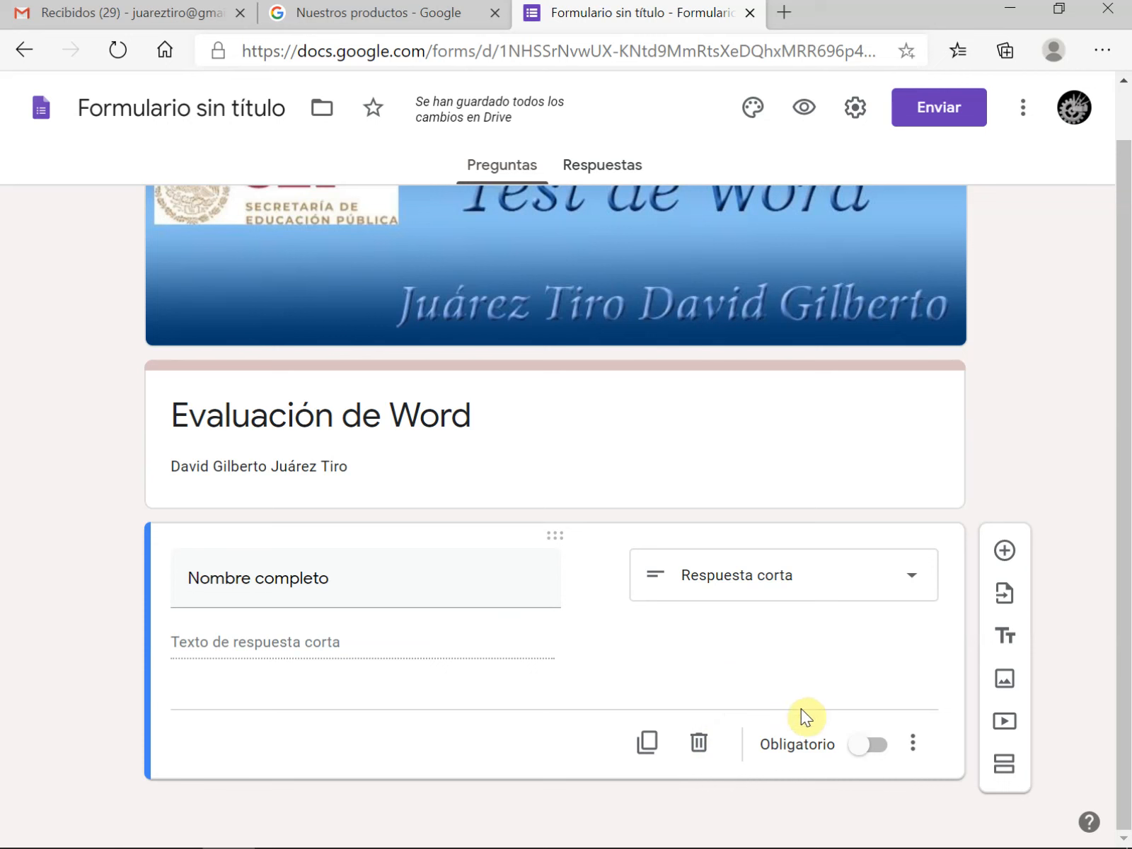
# Make the Nombre completo question required and check which additional elements it can show
pyautogui.click(884, 751)
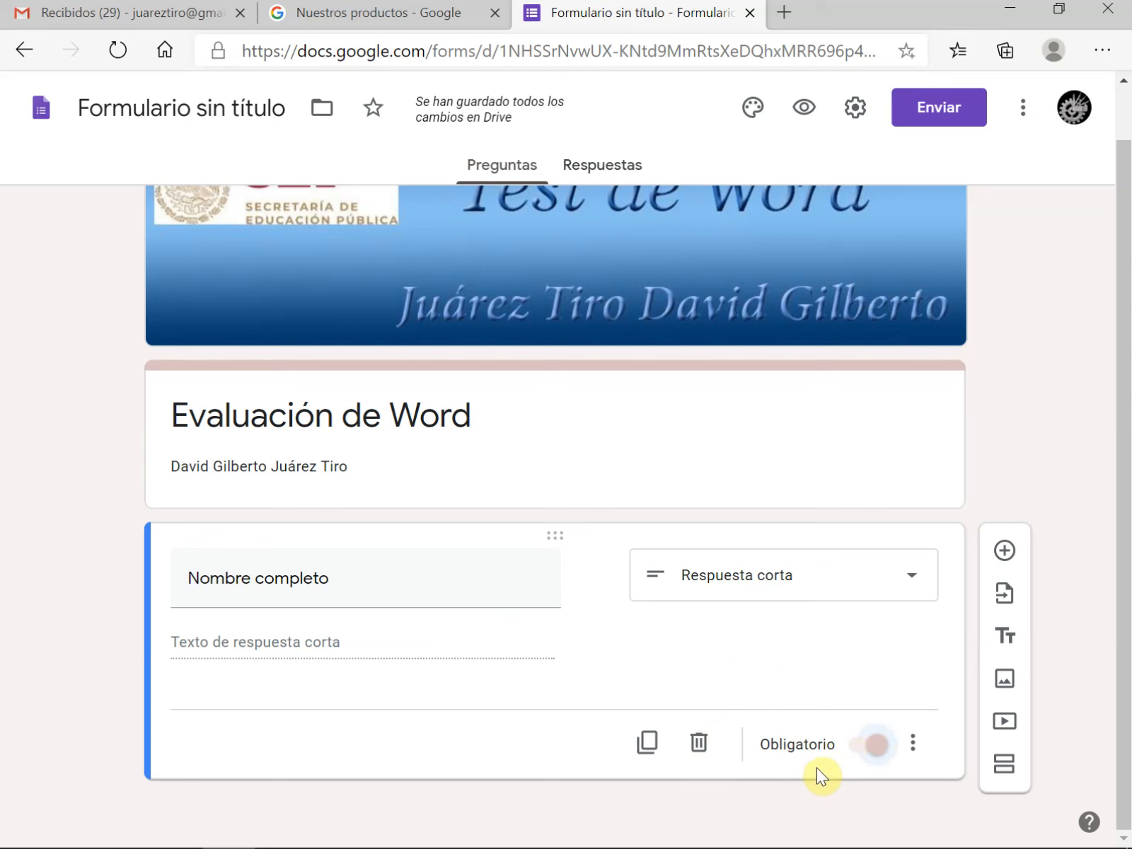
pyautogui.click(916, 746)
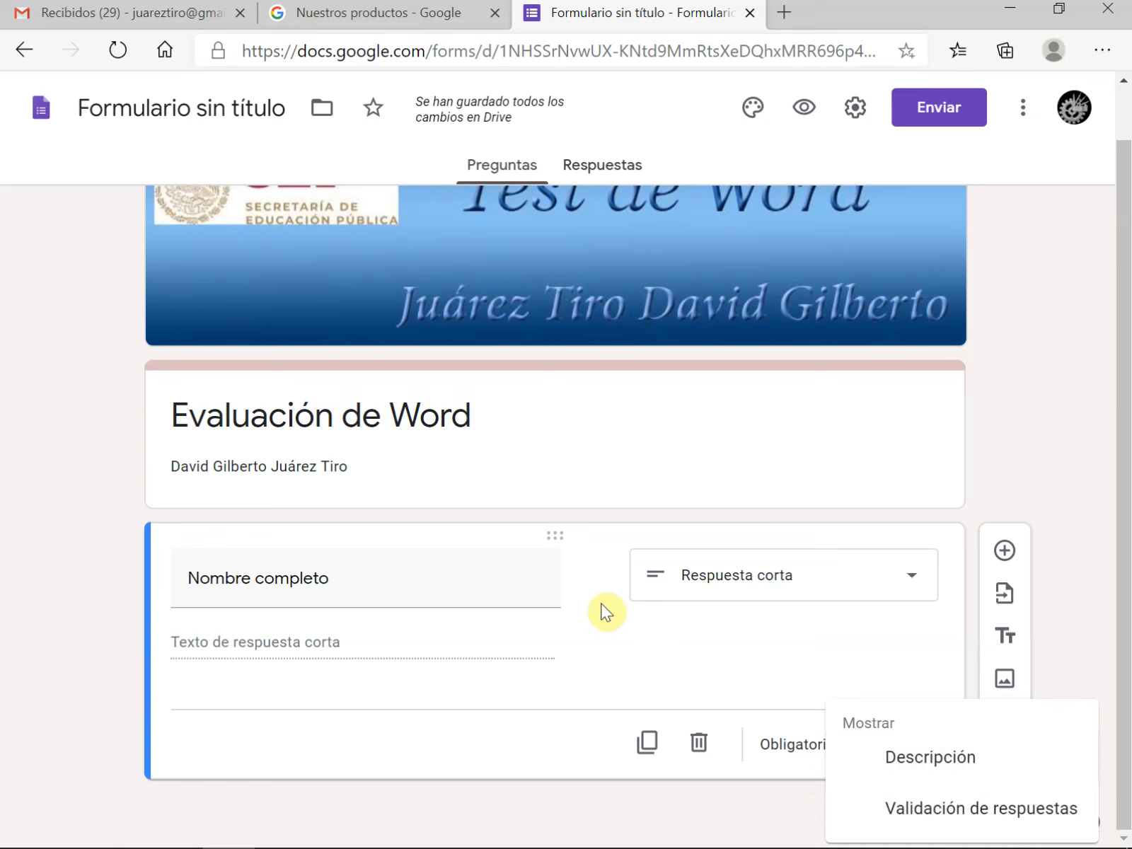
pyautogui.click(645, 647)
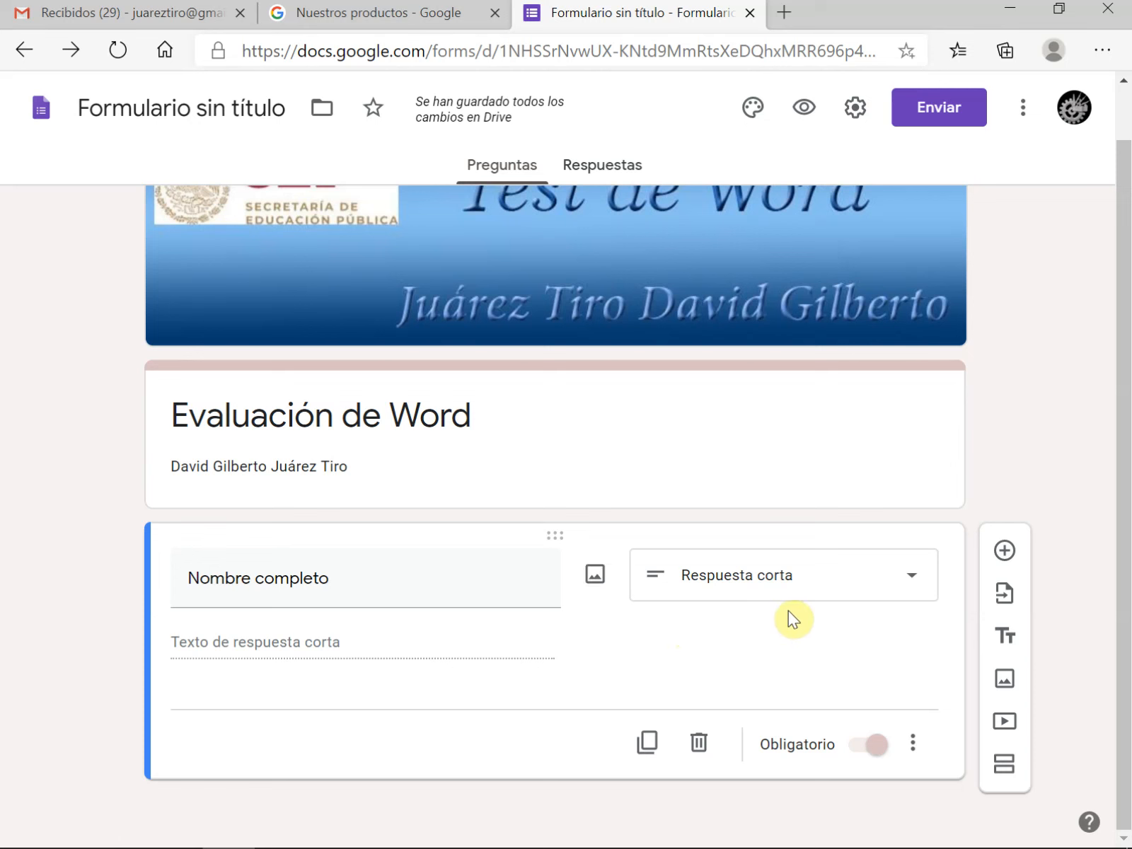
# Add a question titled "Fecha de Nacimiento" with the Fecha answer type and make it required
pyautogui.click(1006, 555)
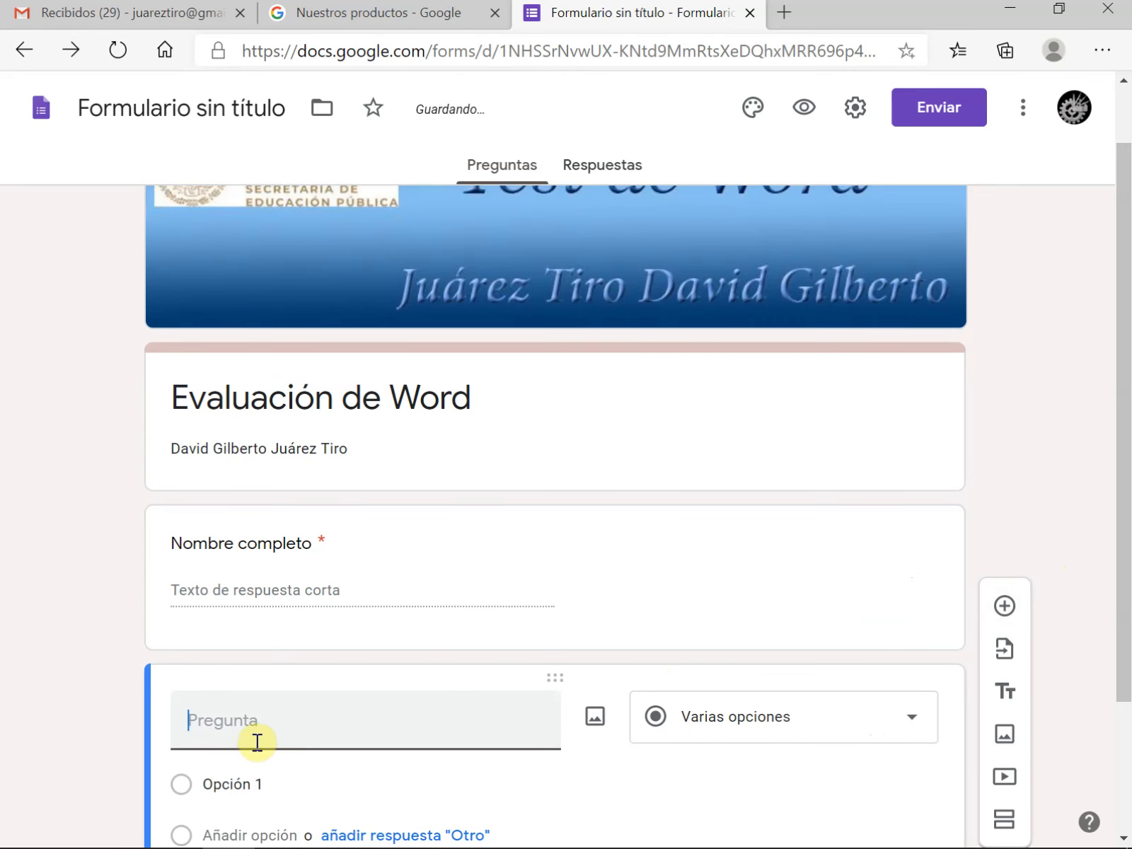
pyautogui.write('Fecha de')
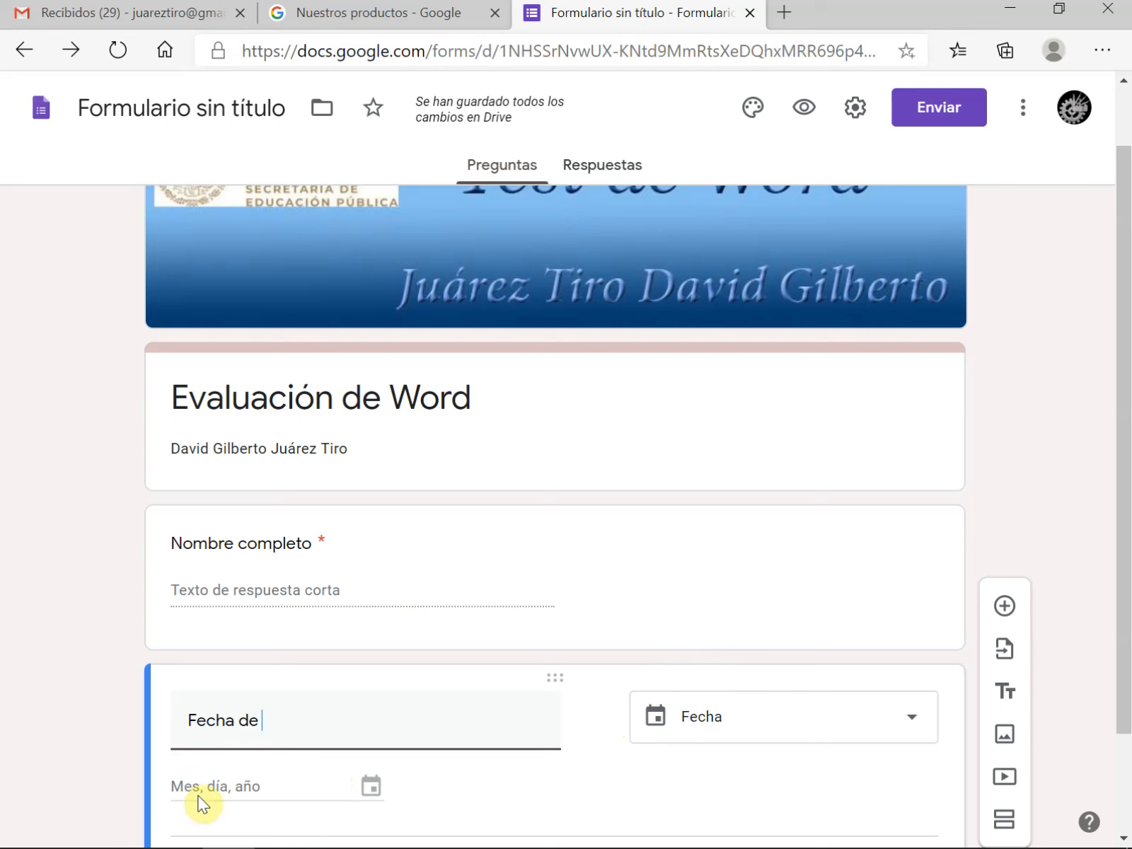
pyautogui.write('Nacimiento')
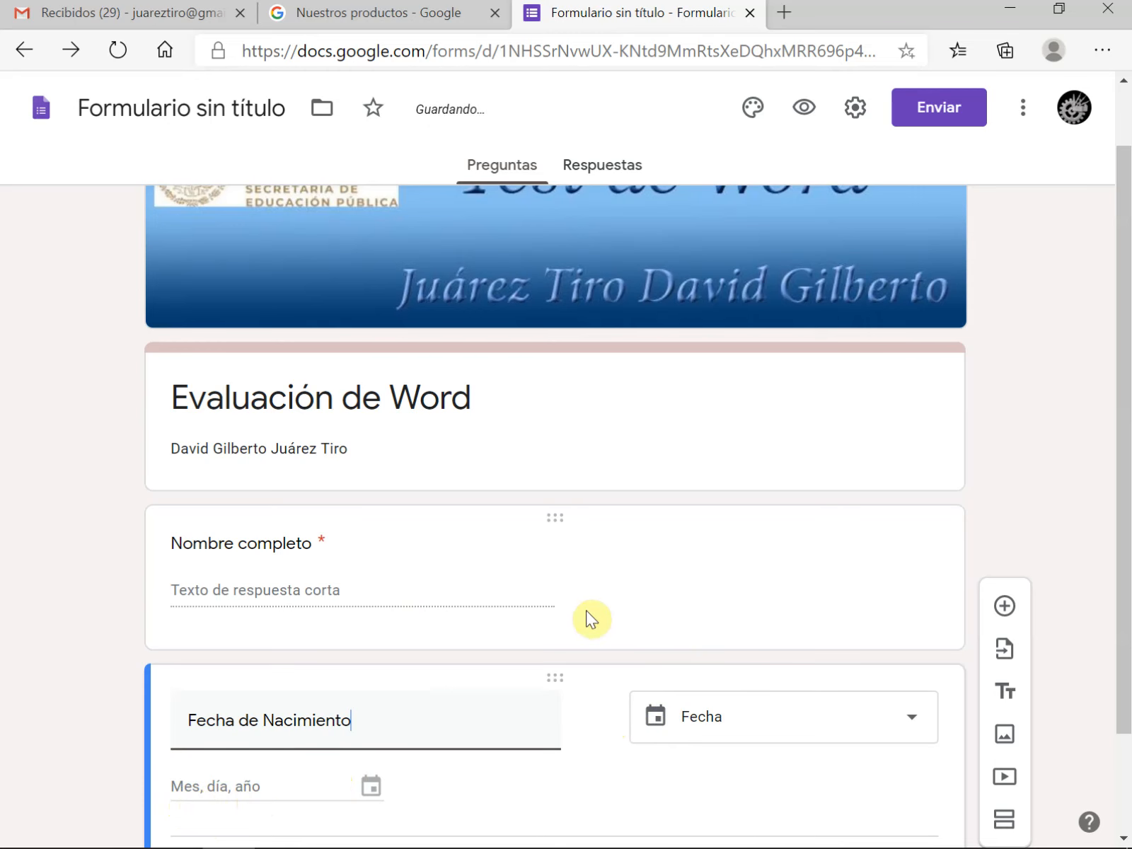
pyautogui.scroll(-2, 941, 565)
pyautogui.moveTo(586, 592)
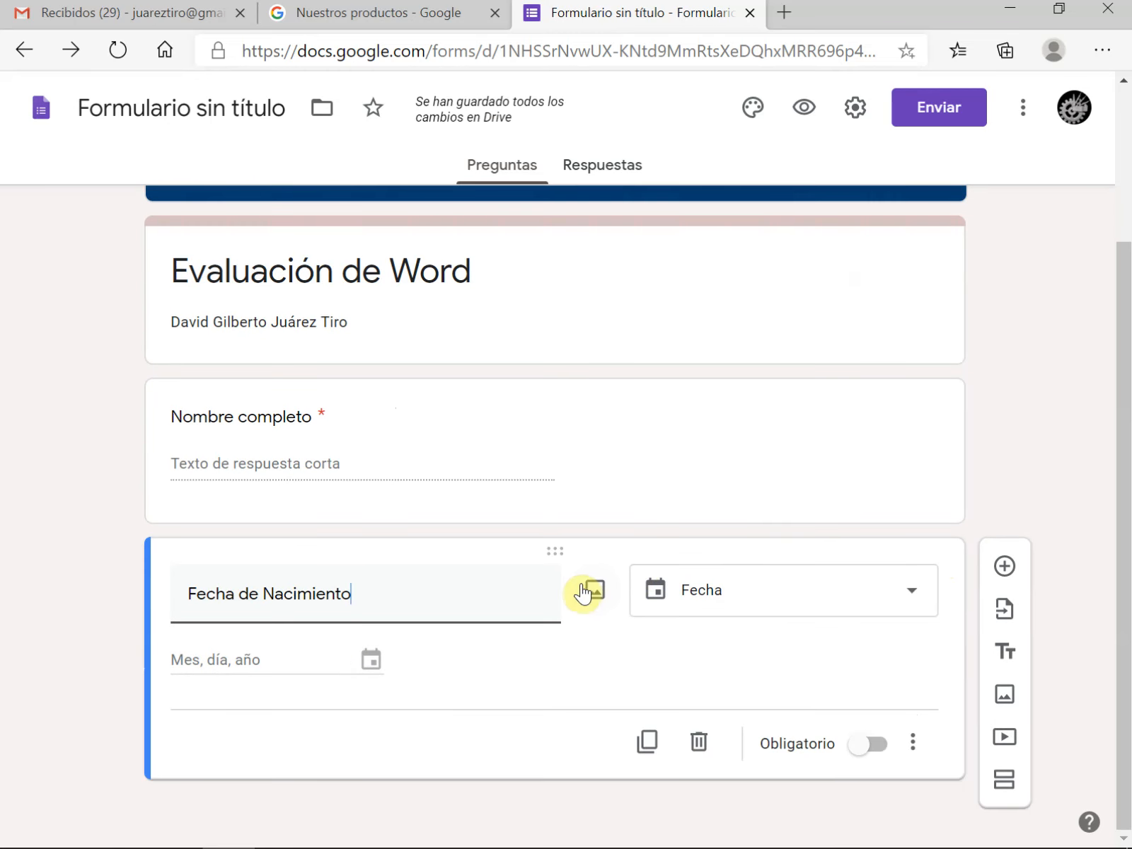
pyautogui.click(877, 756)
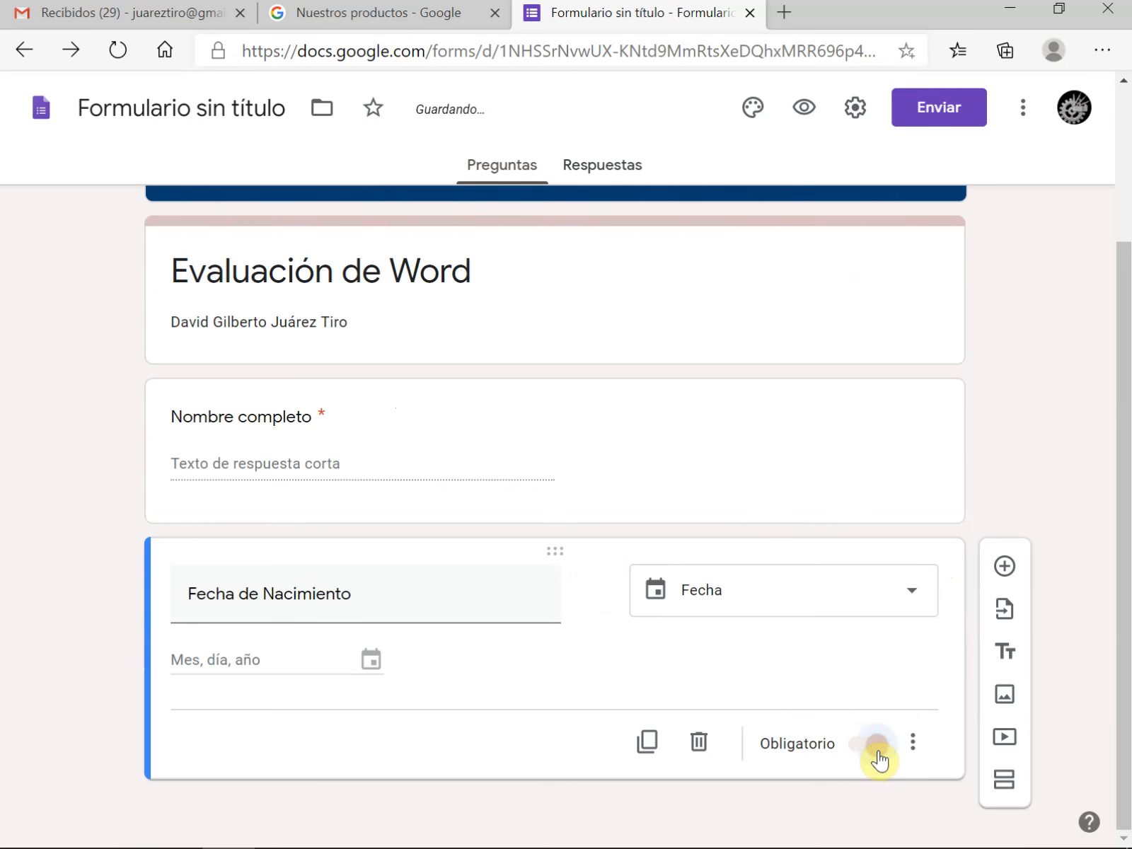
# Add a required short-answer question titled "Correo electrónico", with the accent corrected
pyautogui.click(998, 570)
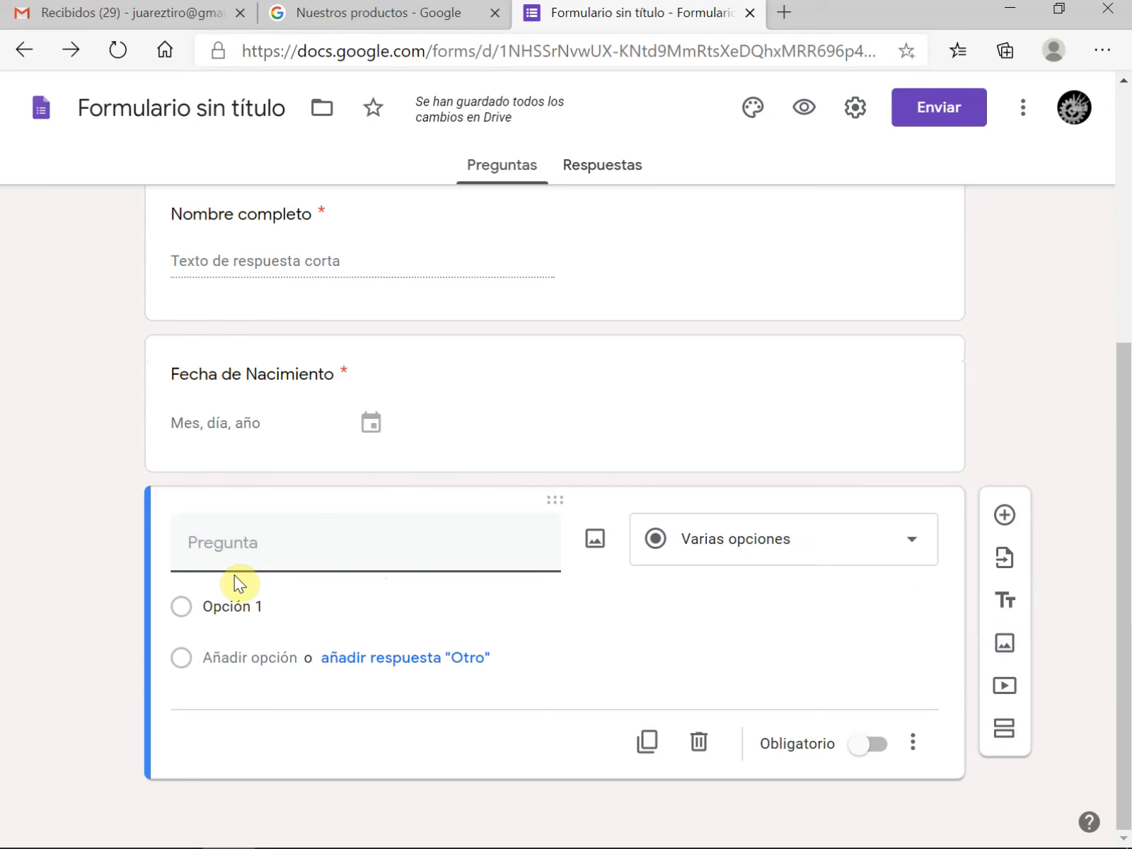
pyautogui.write('Correo electronico')
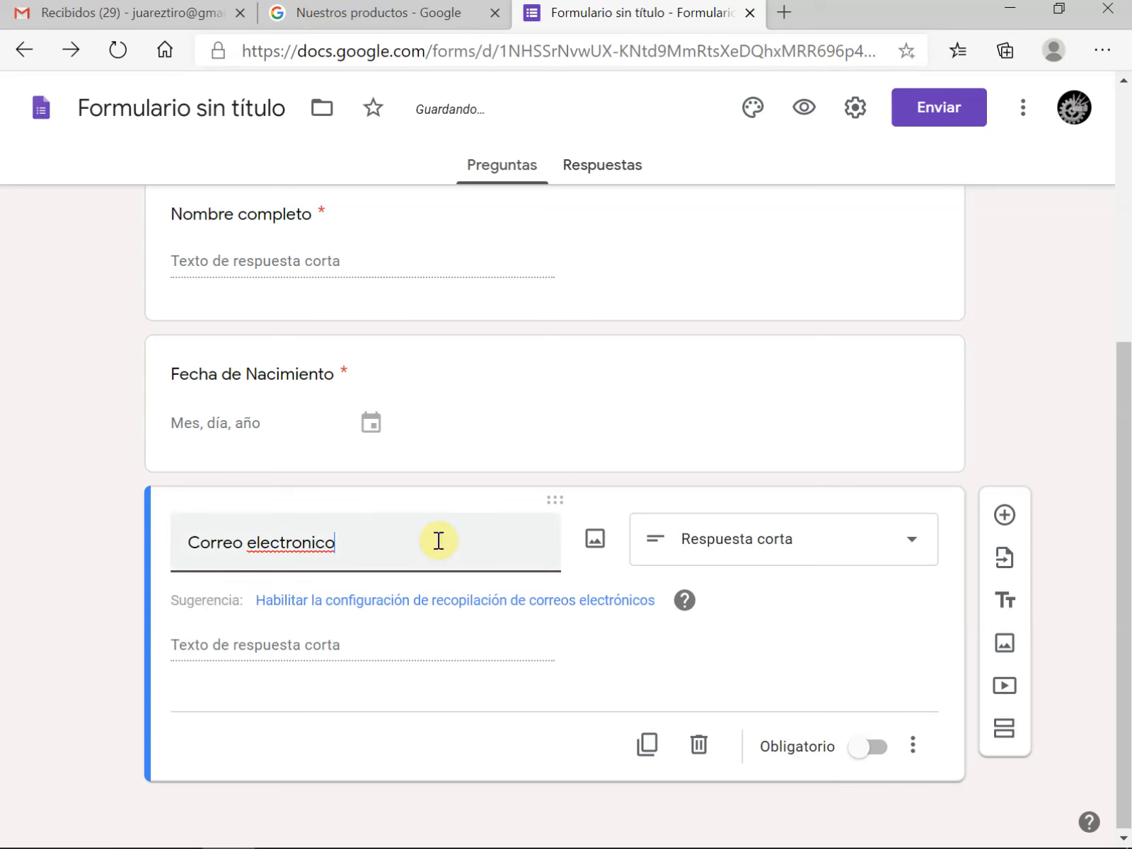
pyautogui.rightClick(304, 549)
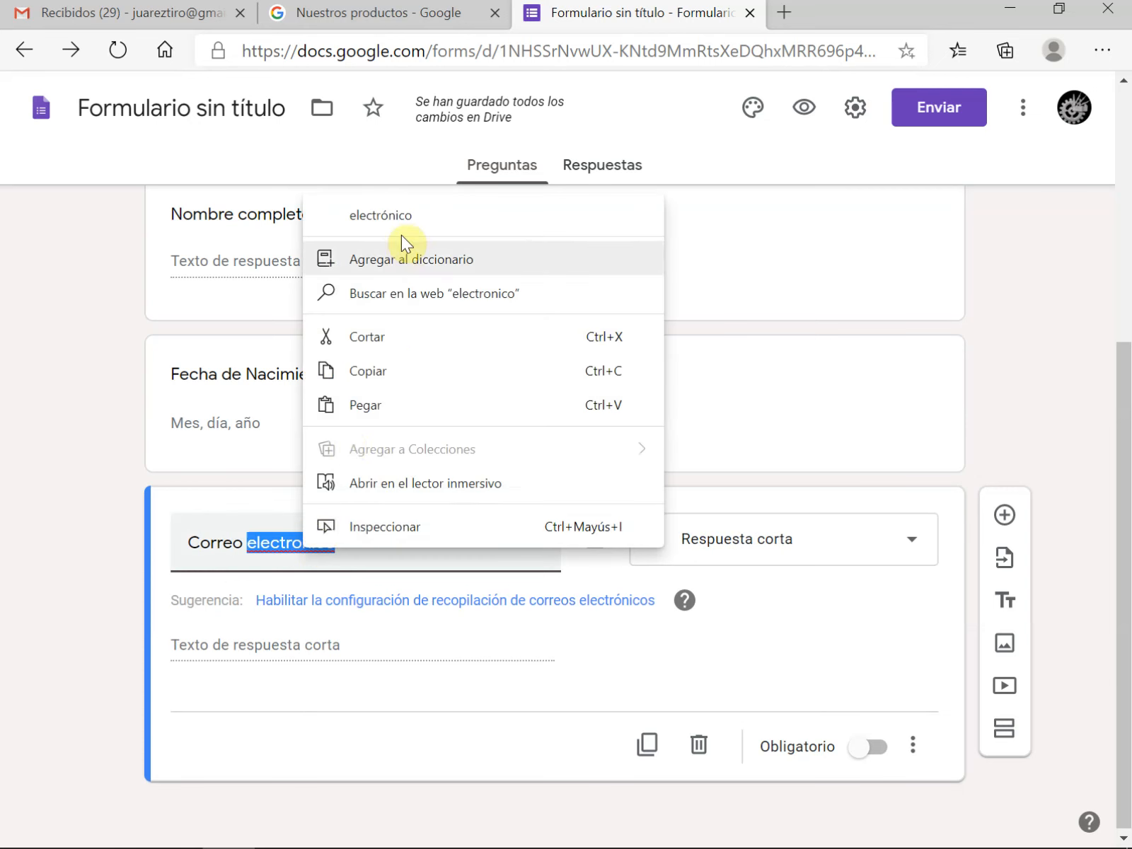
pyautogui.click(404, 215)
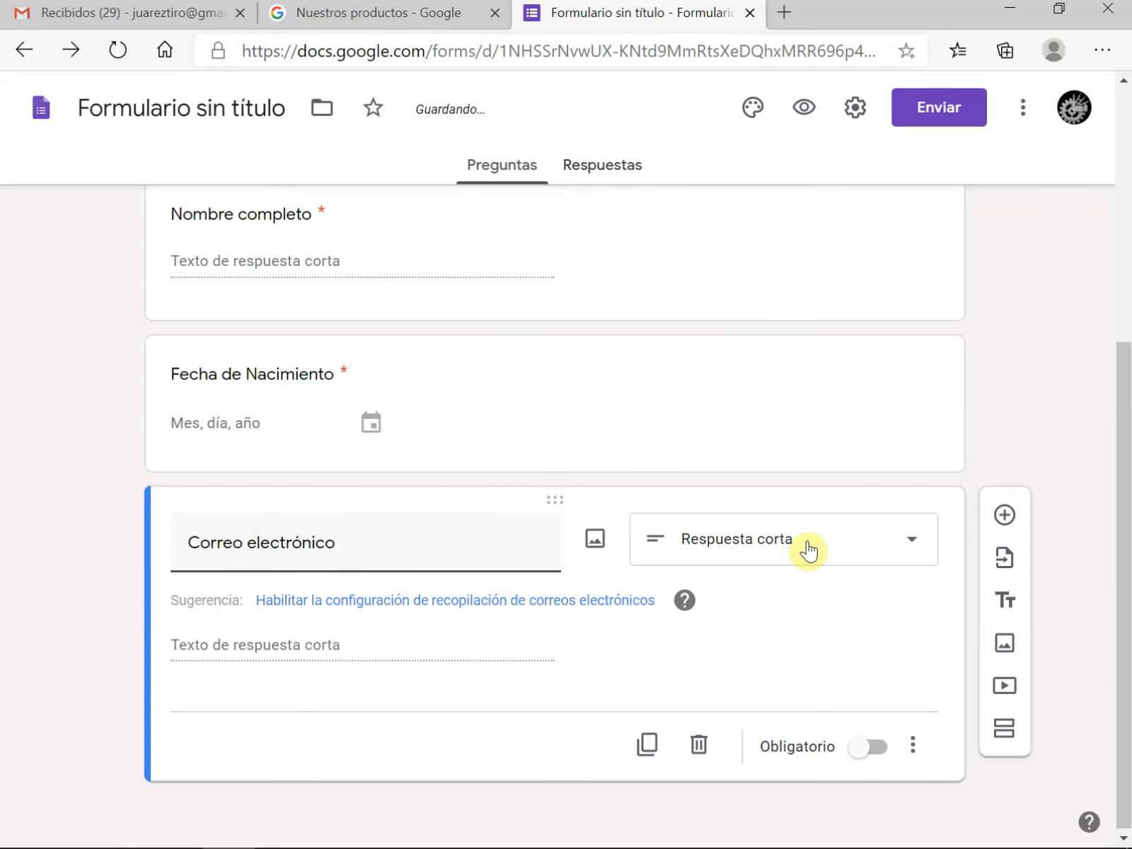
pyautogui.click(859, 750)
pyautogui.click(867, 754)
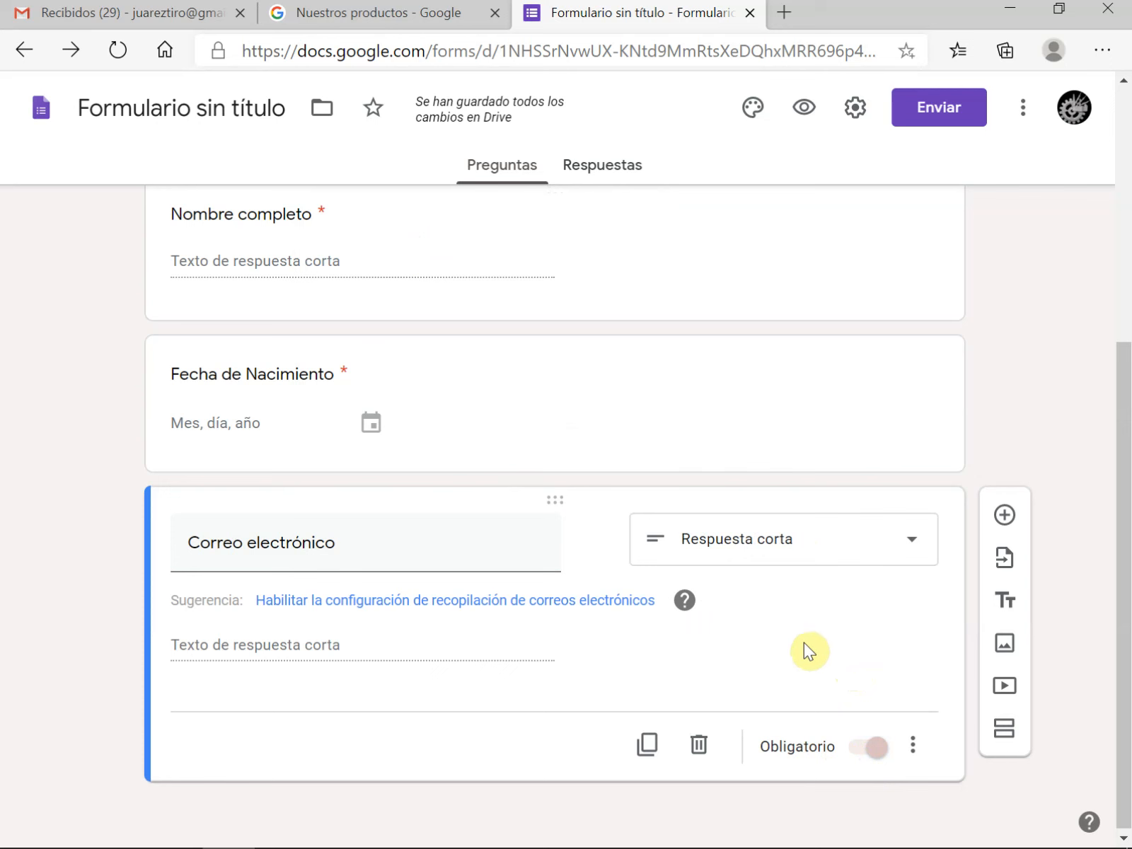
pyautogui.scroll(5, 821, 631)
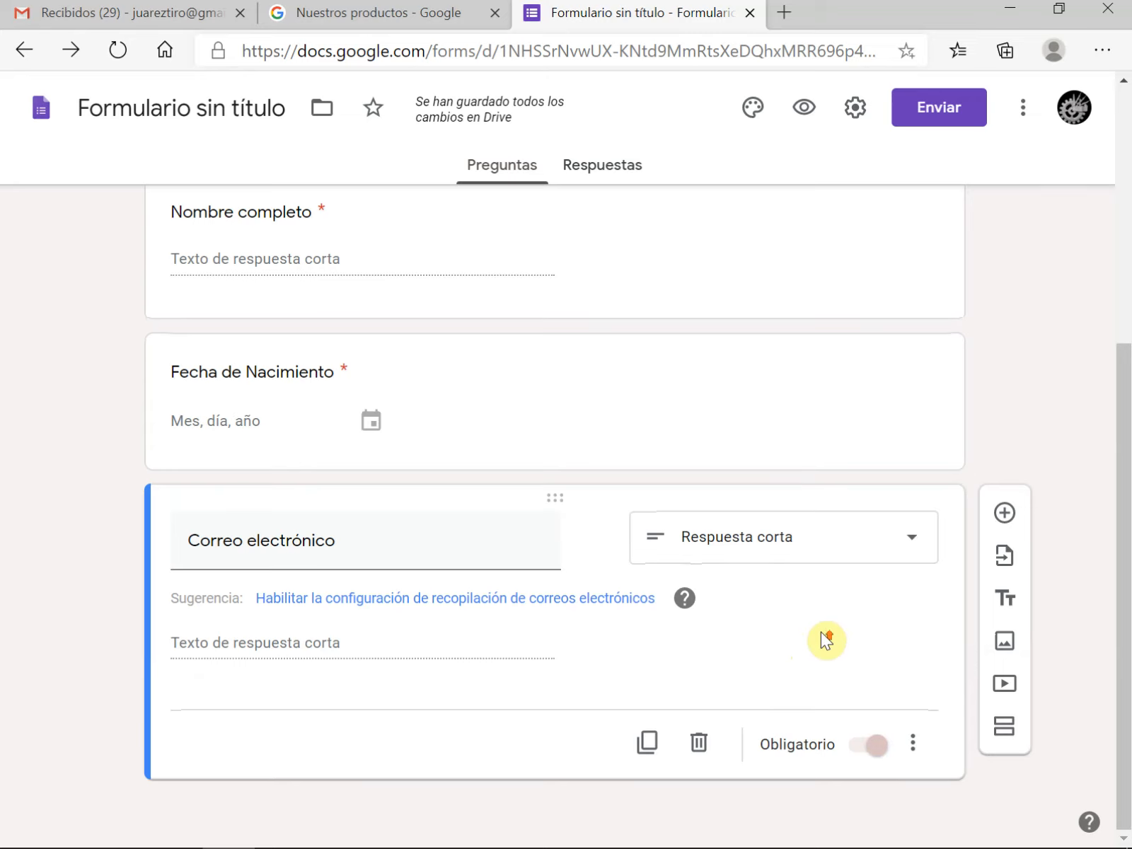
pyautogui.scroll(-2, 821, 631)
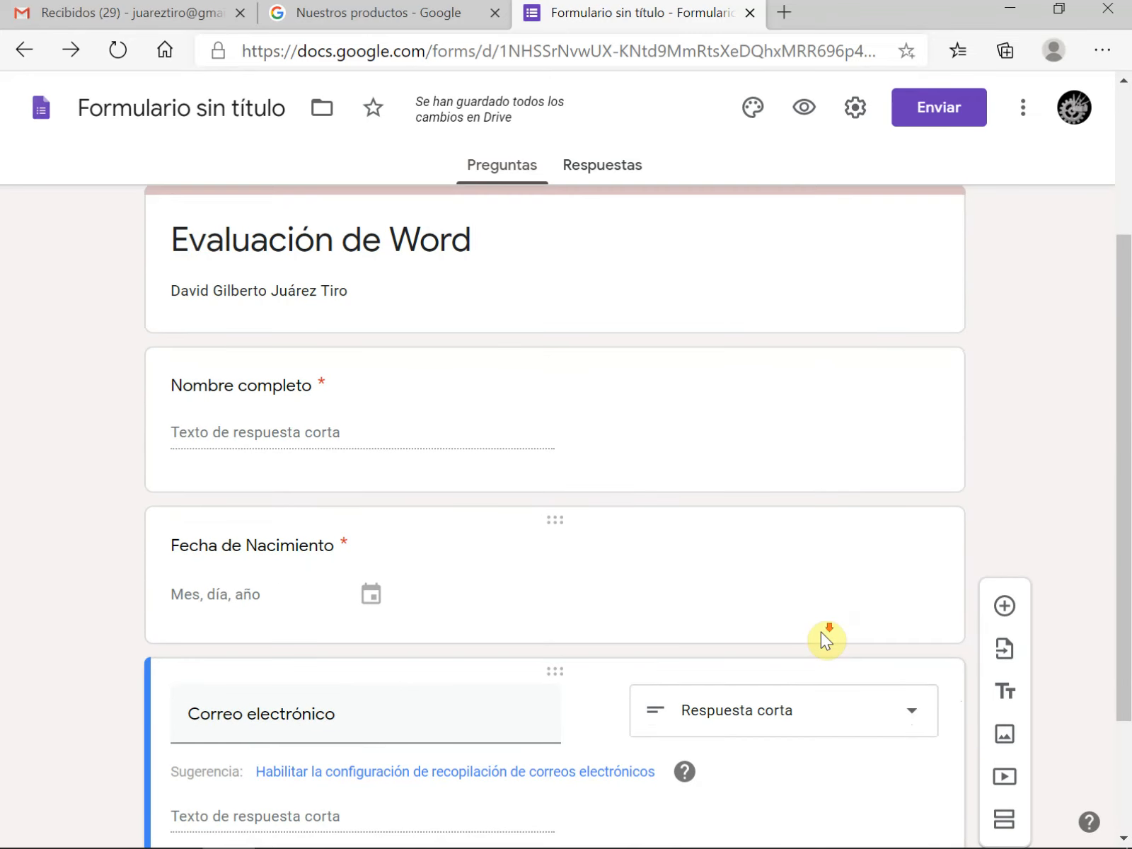
pyautogui.scroll(-2, 820, 631)
pyautogui.scroll(5, 821, 631)
pyautogui.scroll(1, 820, 631)
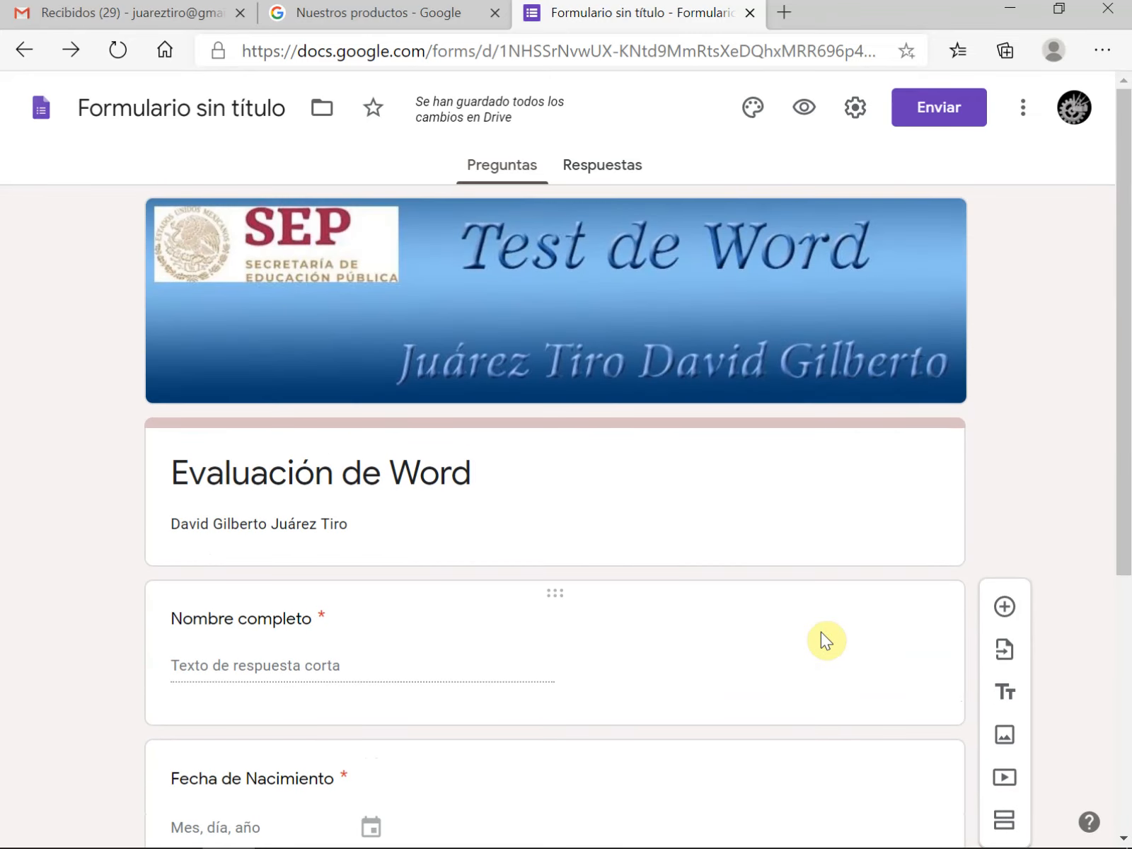
# Add a second section titled "Examen de primer trimestre" with the description "Lee detenidamente los reactivos y selecciona la respuesta que consideres correcta"
pyautogui.scroll(-5, 820, 631)
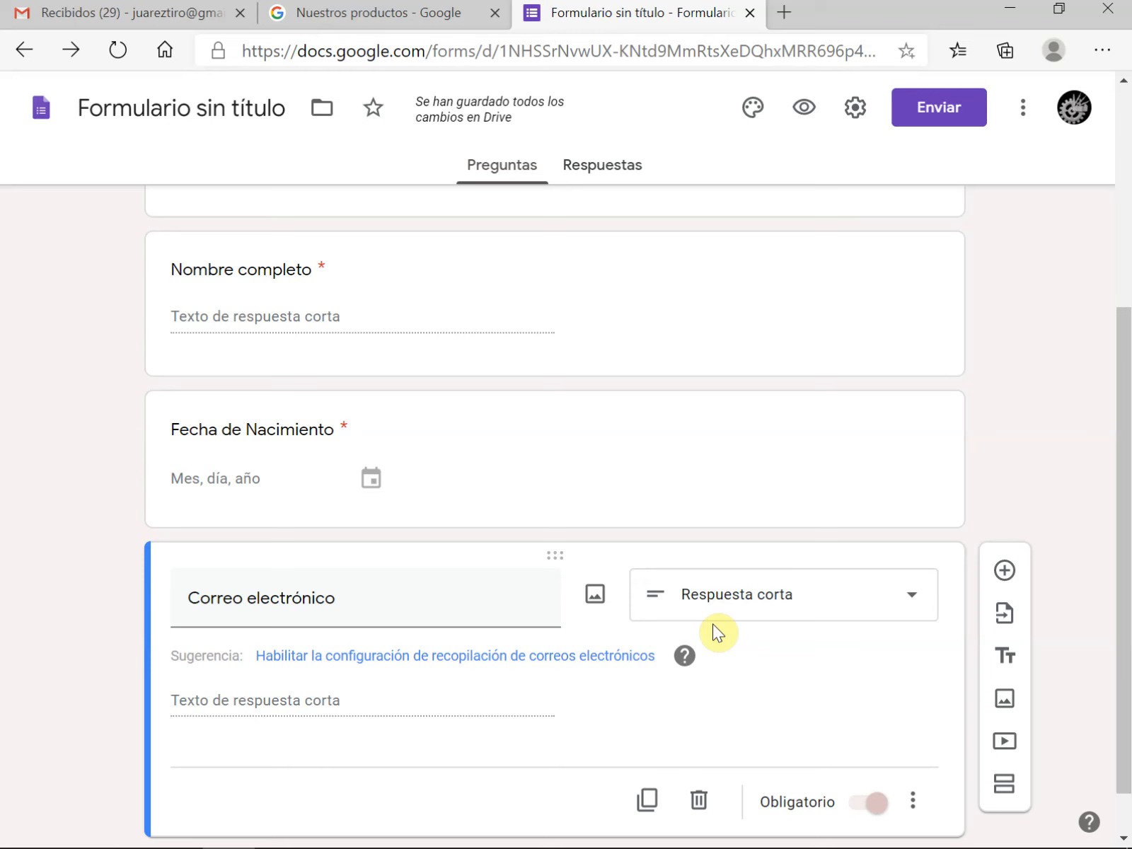
pyautogui.scroll(5, 604, 421)
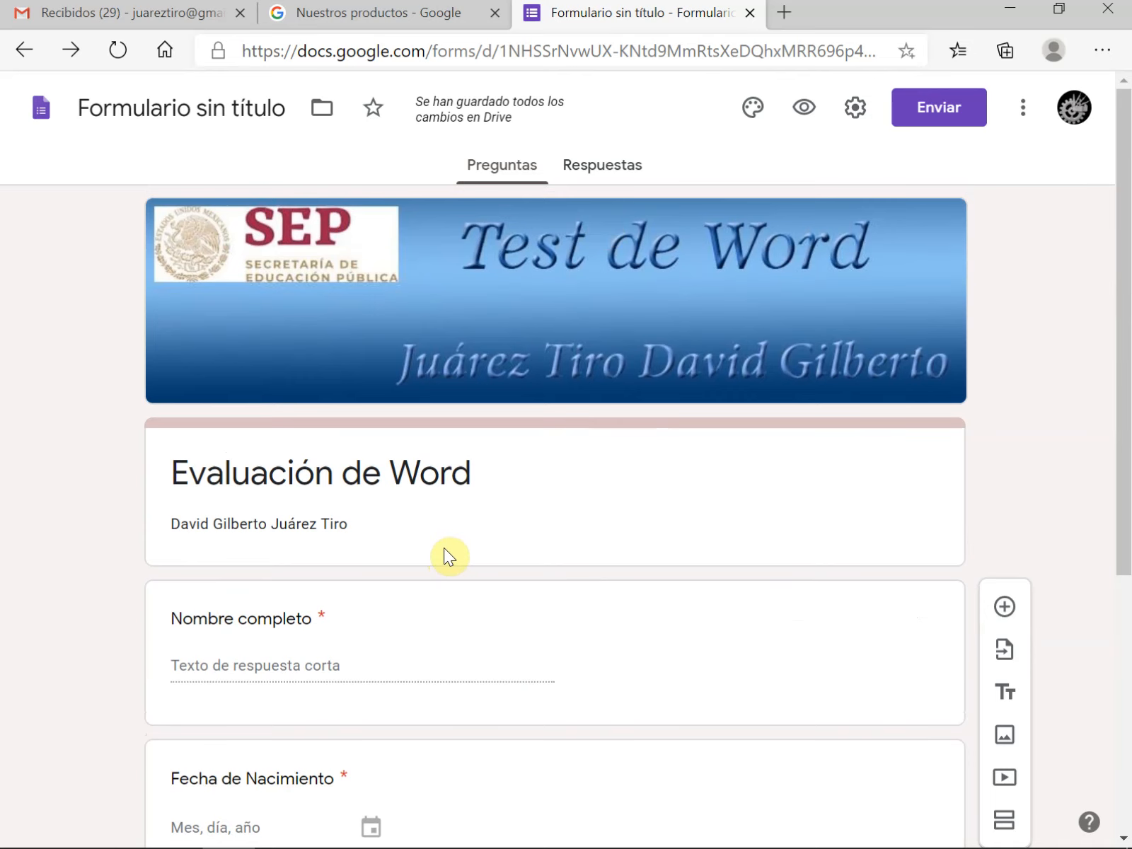
pyautogui.scroll(-5, 445, 547)
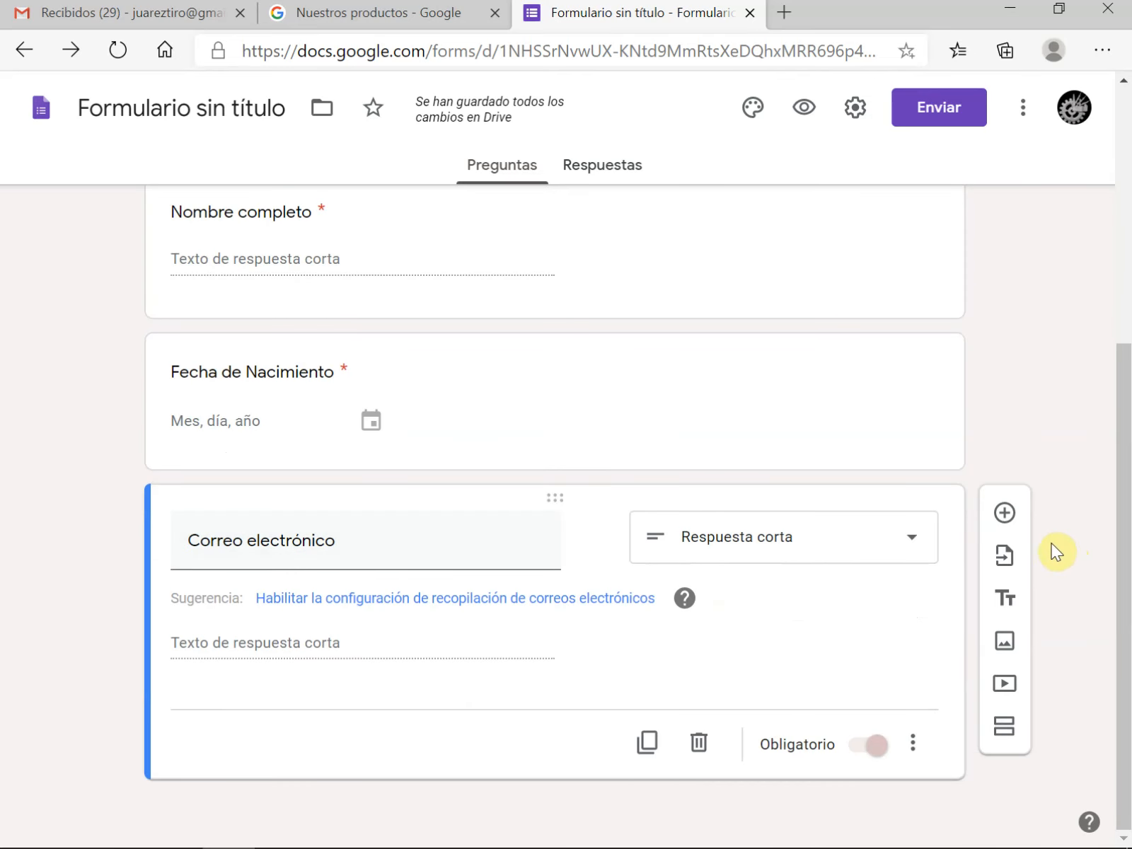
pyautogui.click(998, 732)
pyautogui.write('Ex')
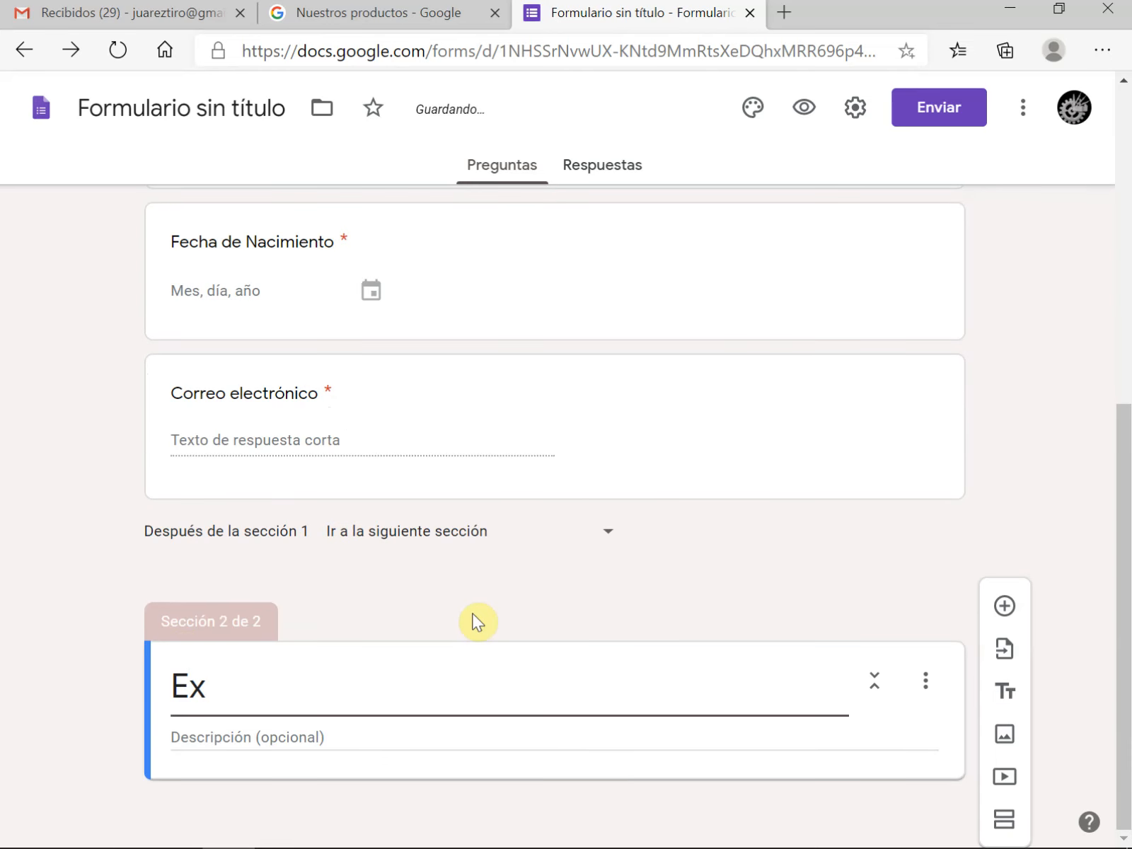
pyautogui.write('amen de primer t')
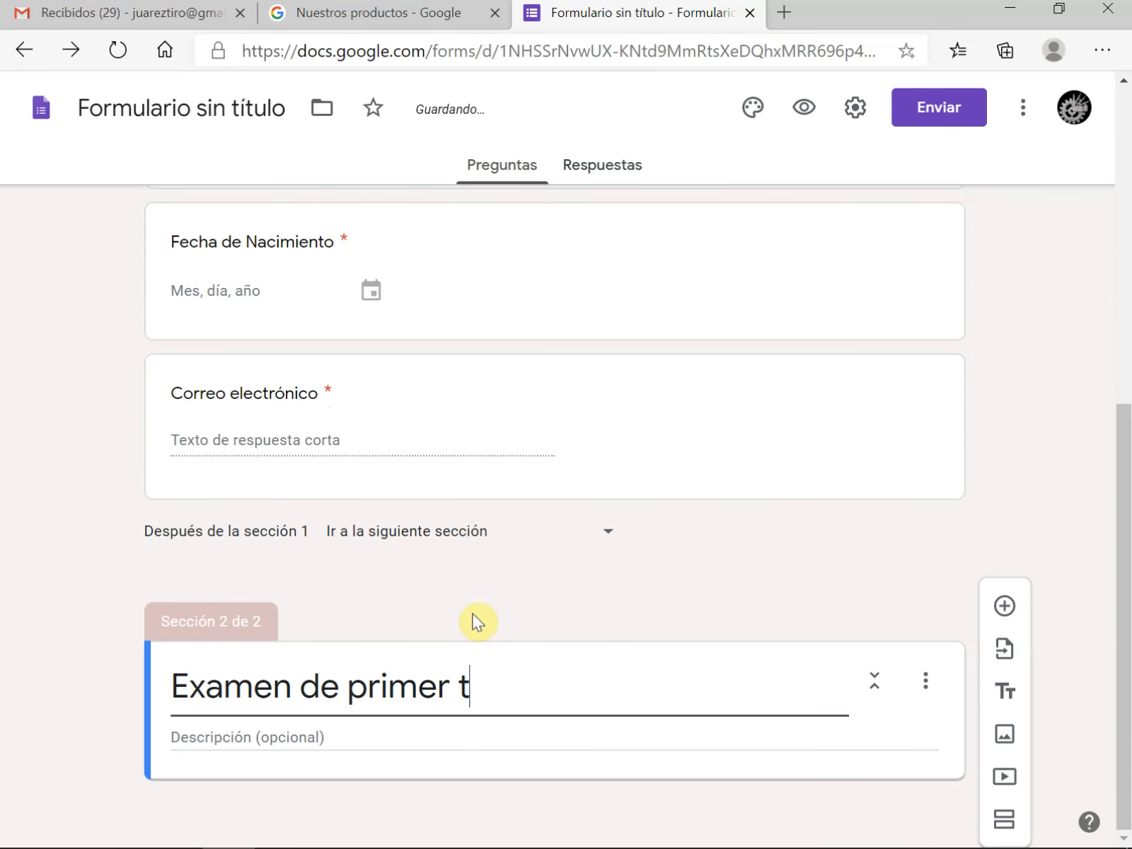
pyautogui.write('rimestre')
pyautogui.click(278, 743)
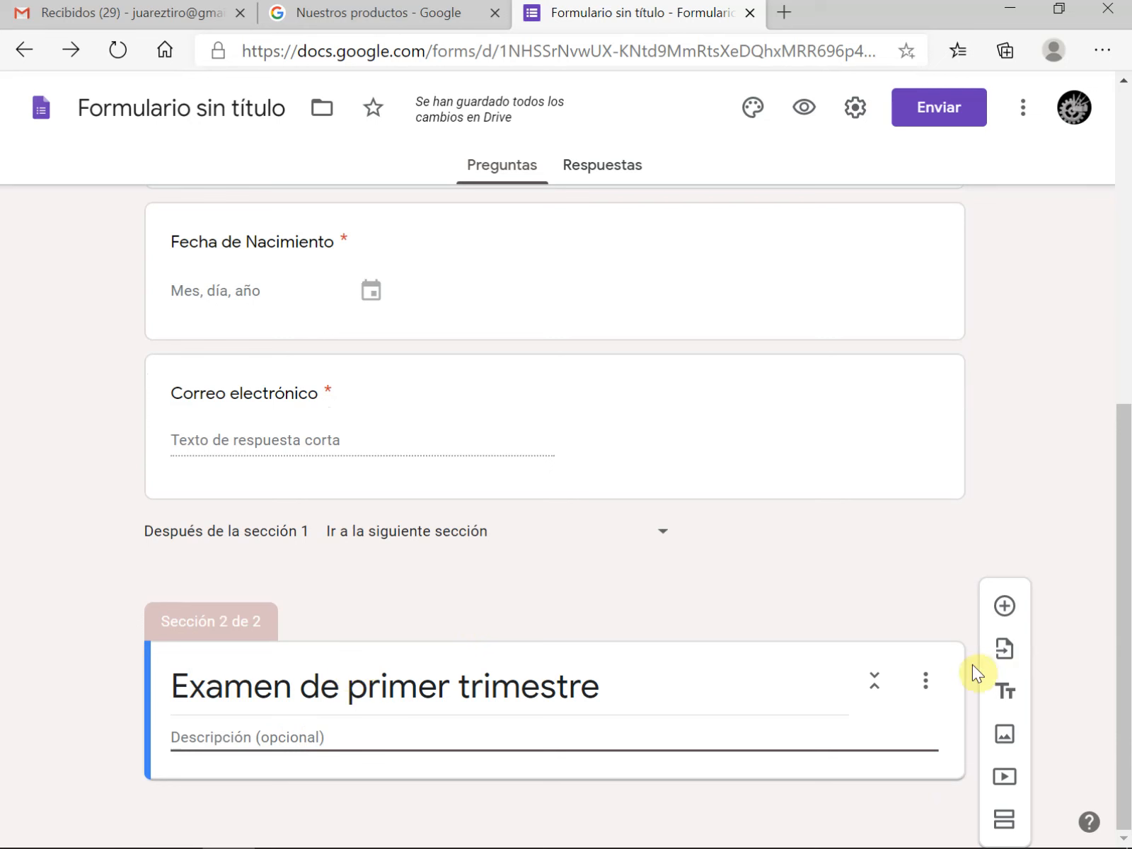
pyautogui.write('Lee detenidamente los reactivos y selecciona la respuesta que consideres correcta')
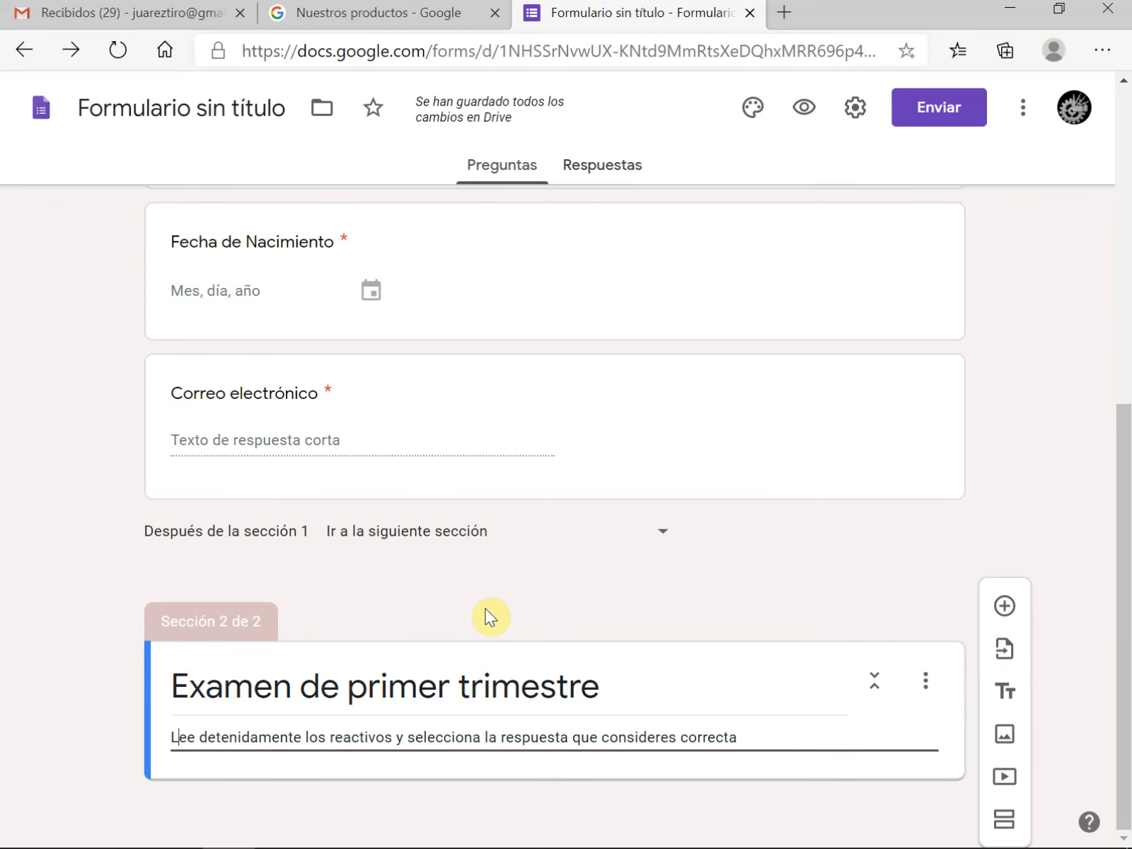
# Add a blank question to the exam section and arrange the form side by side with the Word exam document
pyautogui.click(1005, 608)
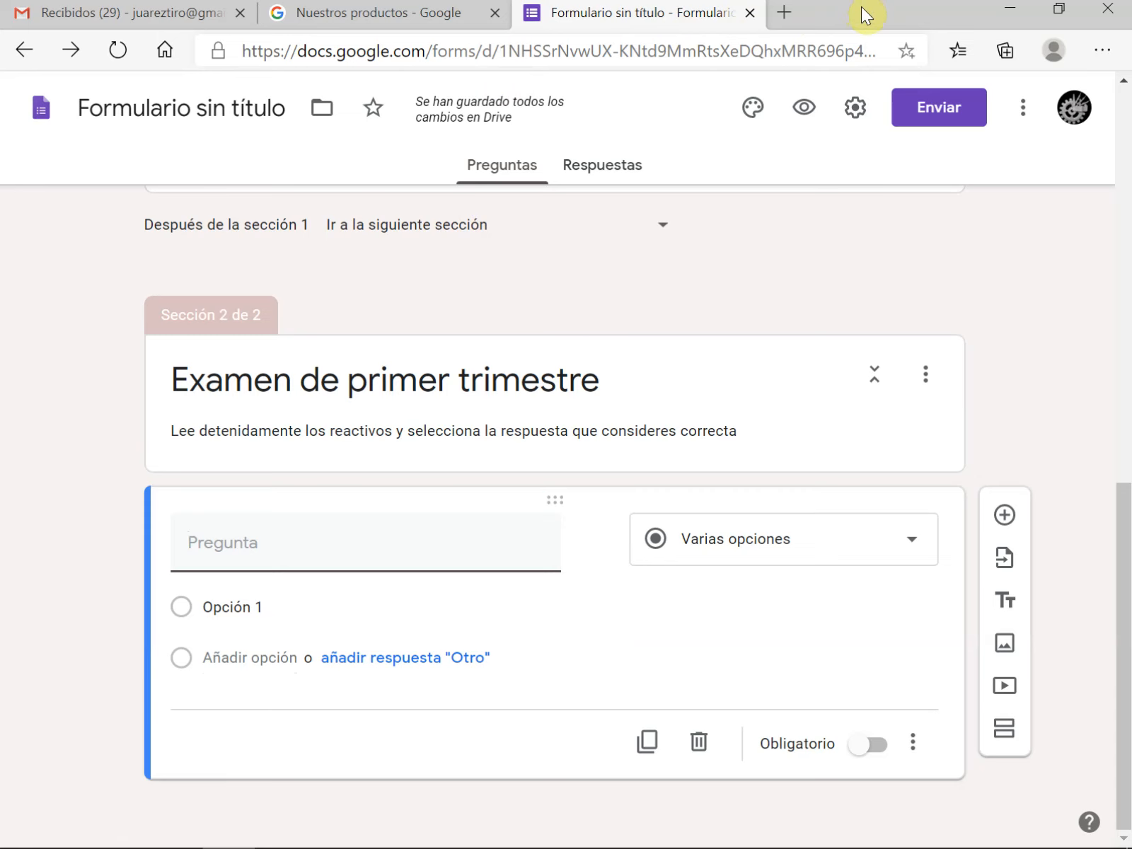
pyautogui.moveTo(862, 7); pyautogui.dragTo(1, 40)
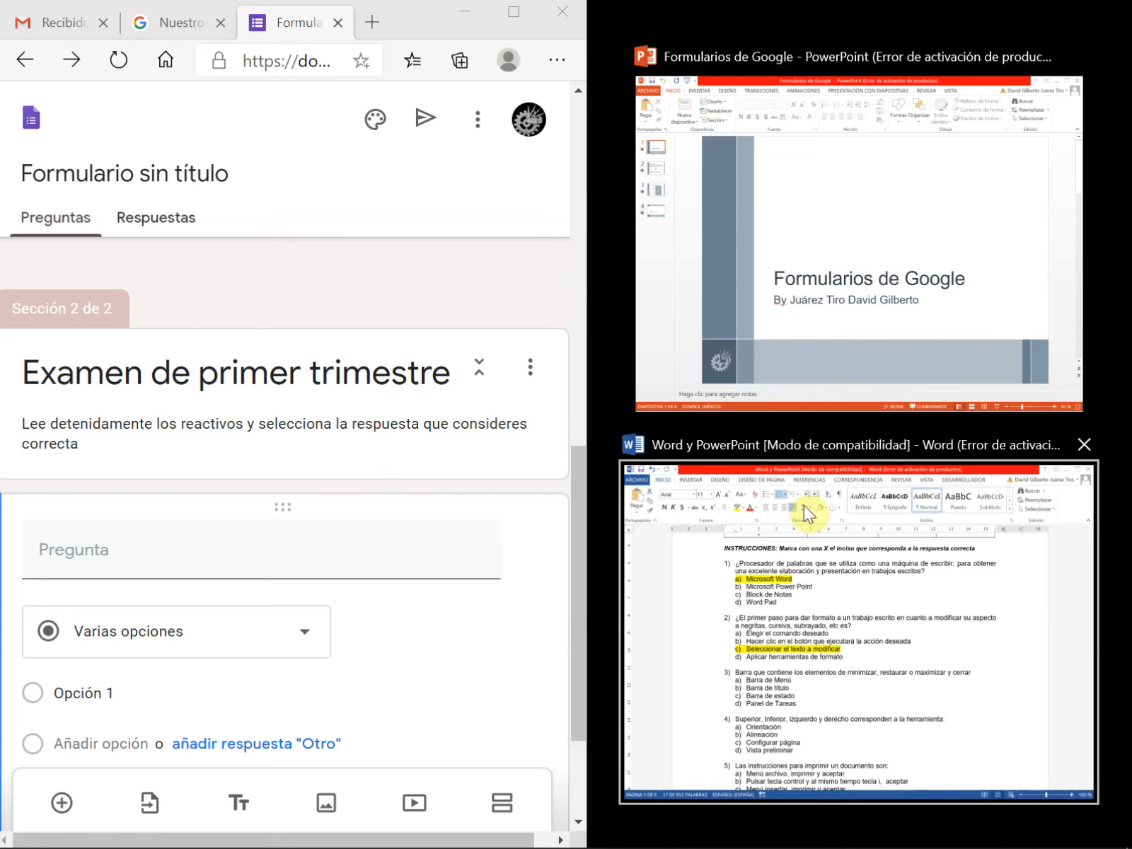
pyautogui.click(819, 493)
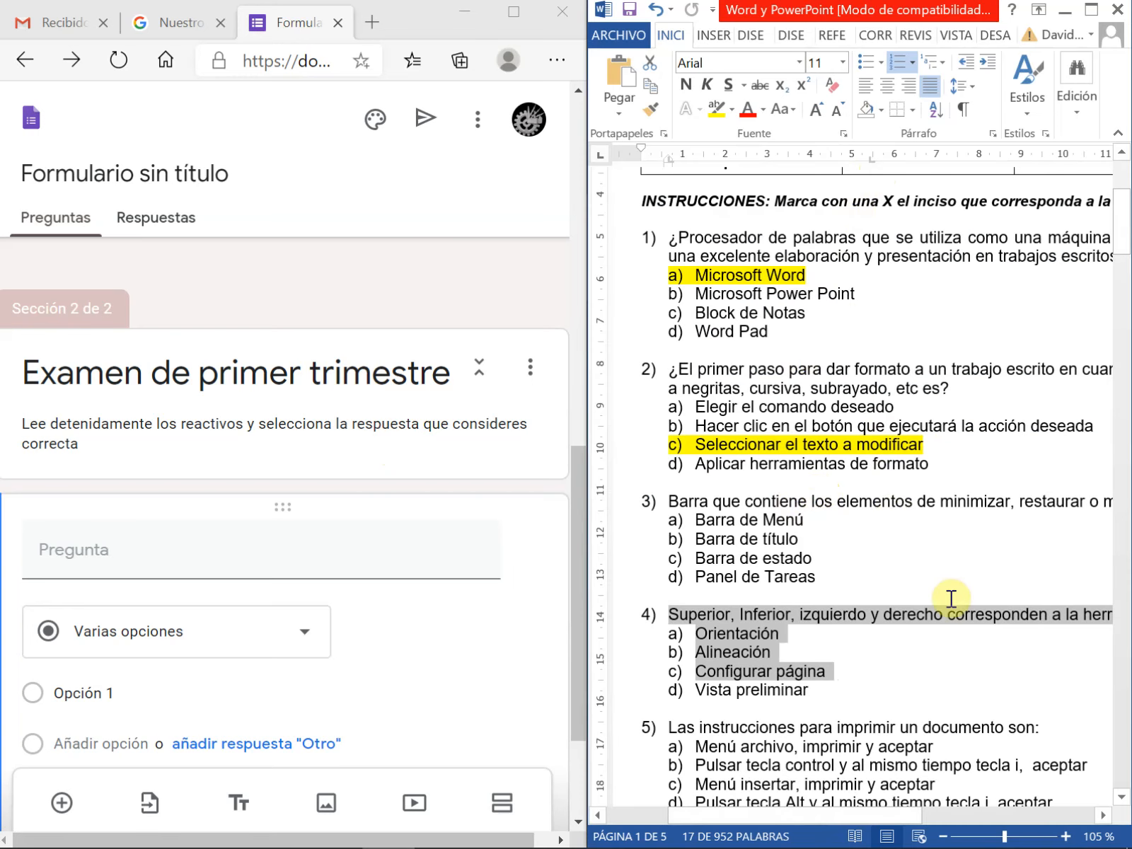
# Remove the list numbering from the first two questions and their answers in the Word document
pyautogui.click(921, 558)
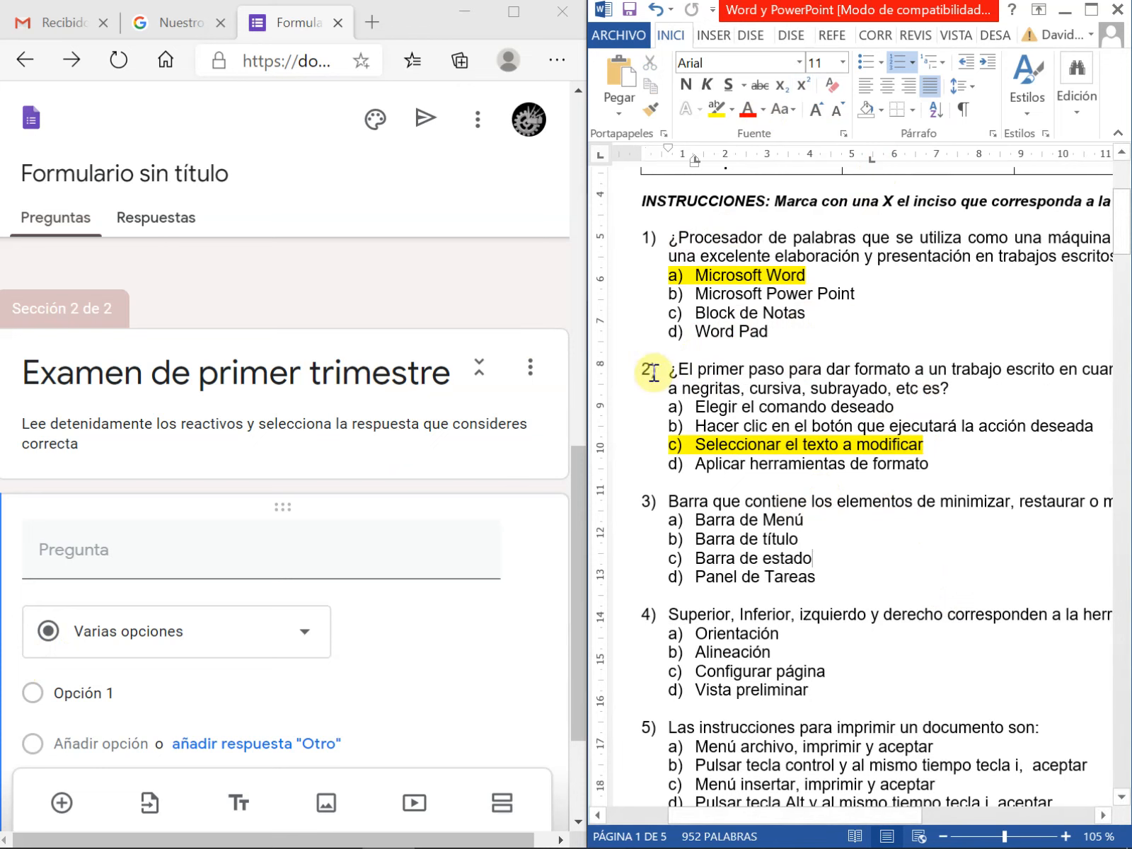
pyautogui.moveTo(672, 237); pyautogui.dragTo(921, 475)
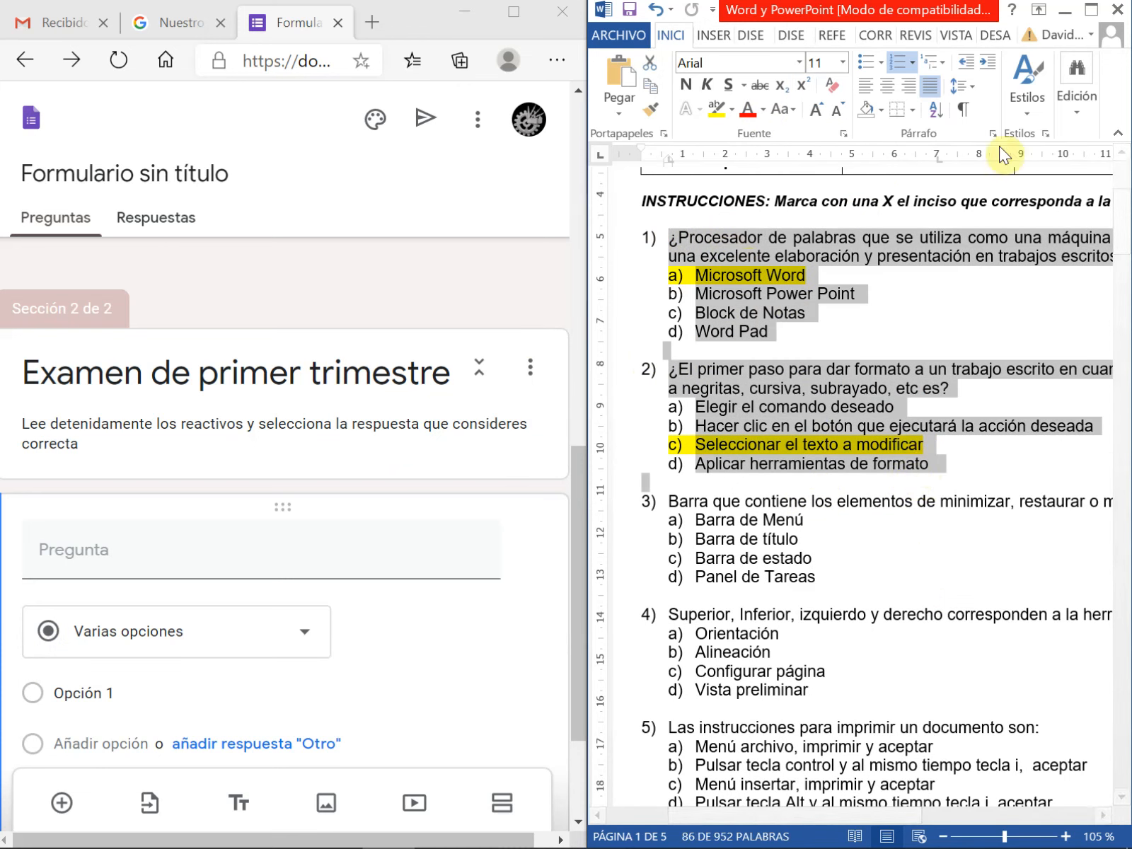
pyautogui.click(913, 63)
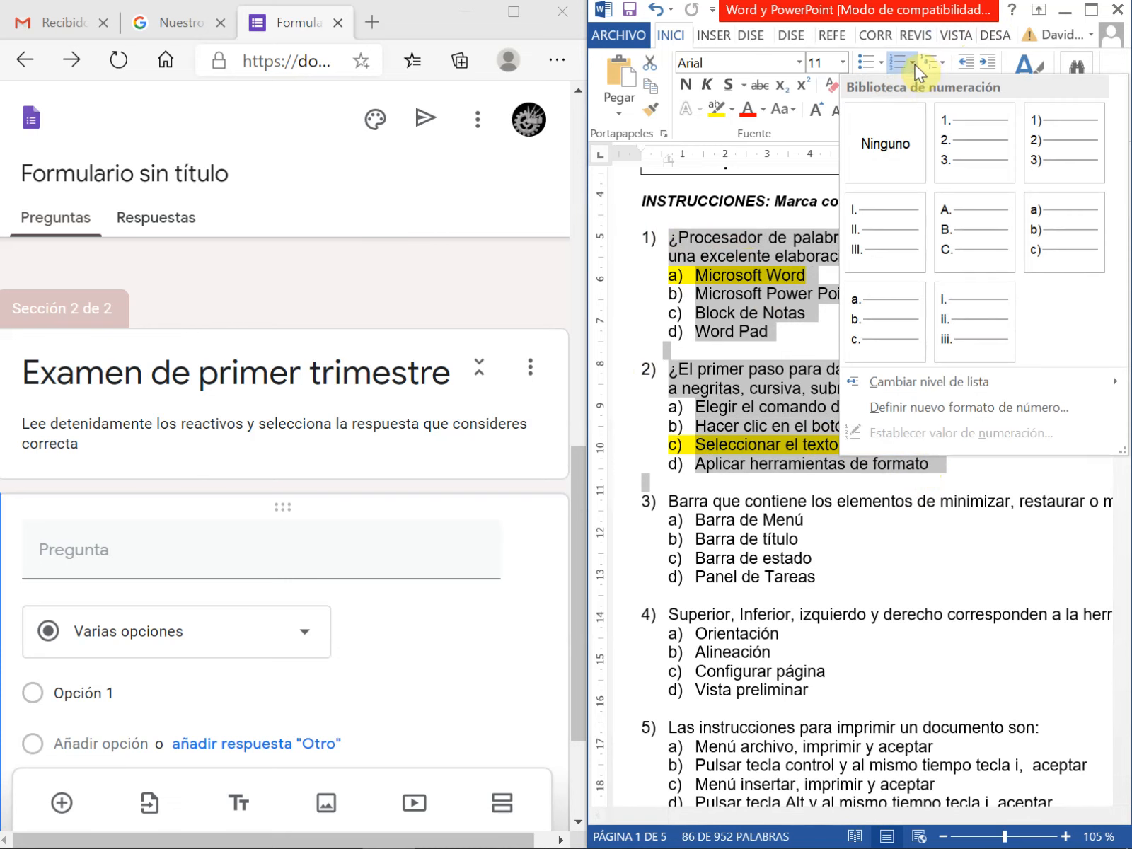
pyautogui.click(866, 141)
pyautogui.click(812, 333)
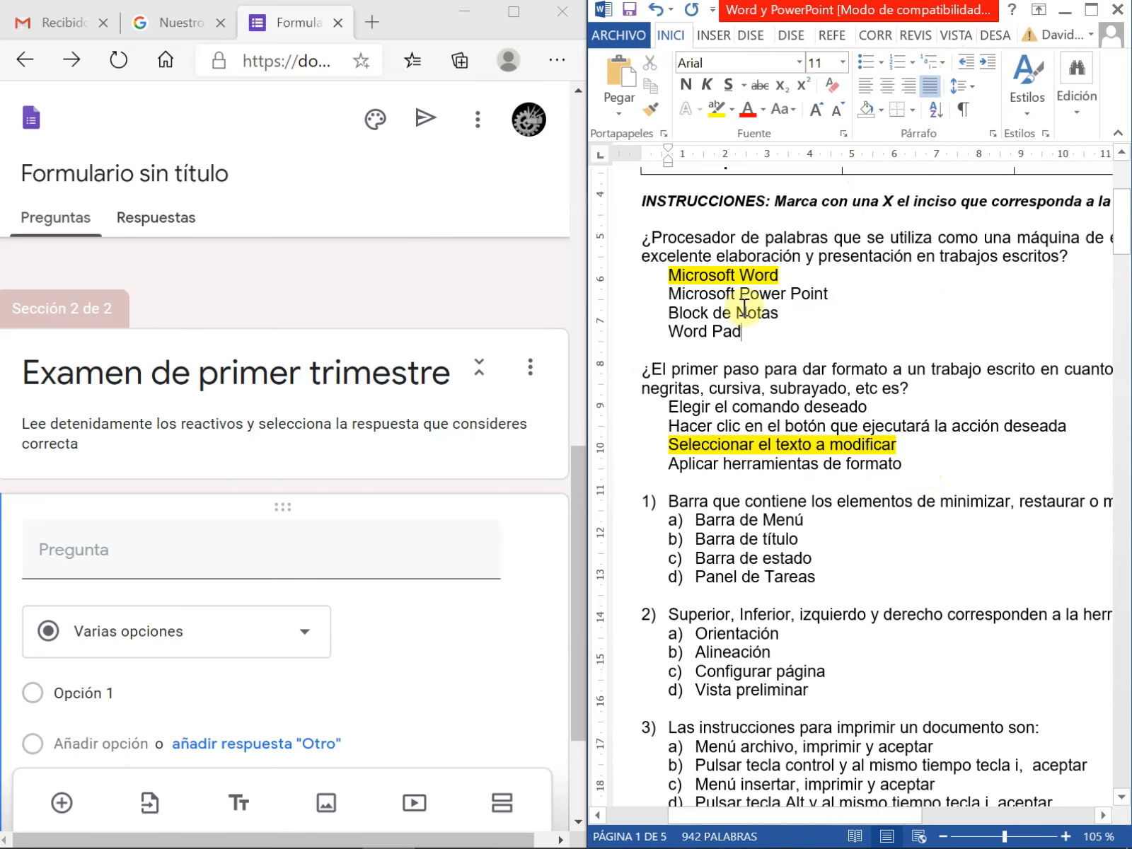
# Fill the blank form question with the document's "¿Procesador de palabras..." text and the options Microsoft Word, Microsoft Power Point, Block de Notas and Word Pad
pyautogui.moveTo(1071, 261); pyautogui.dragTo(642, 238)
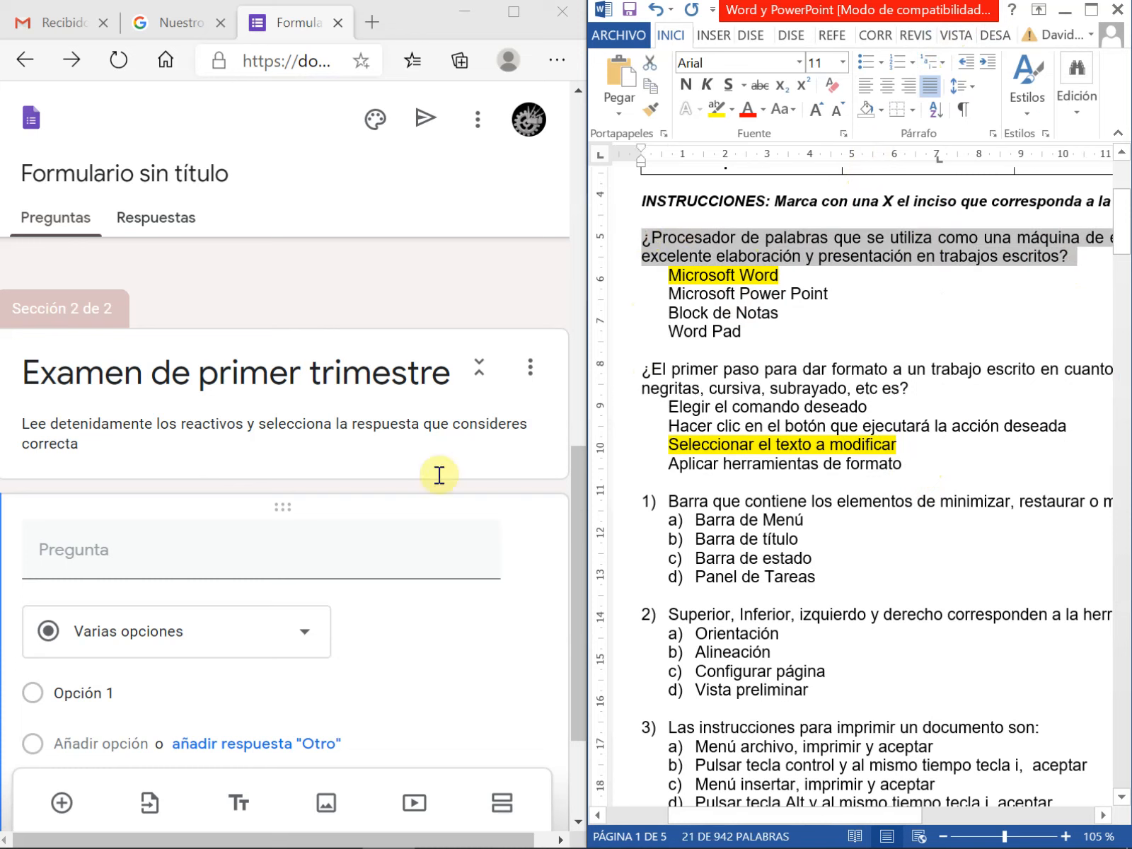
pyautogui.click(65, 546)
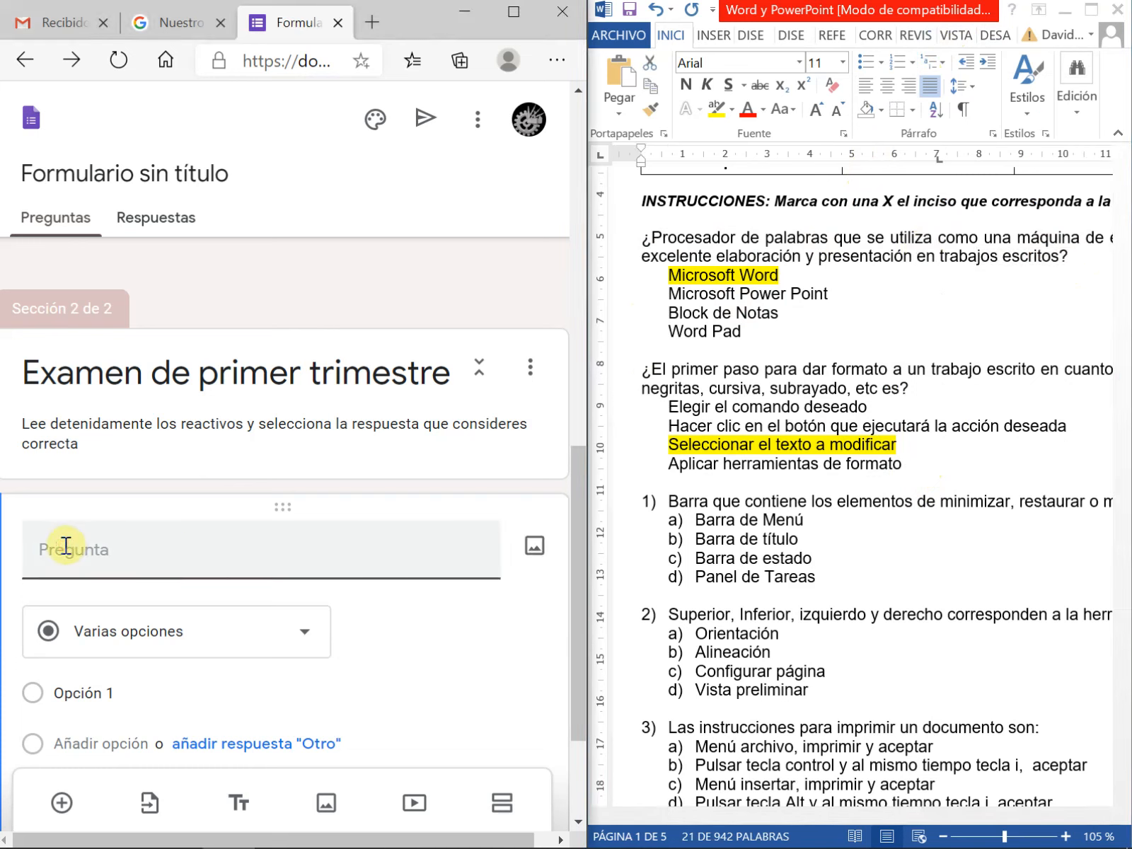
pyautogui.write('¿Procesador de palabras que se utiliza como una máquina de escribir; para obtener una excelente elaboración y presentación en trabajos escritos?')
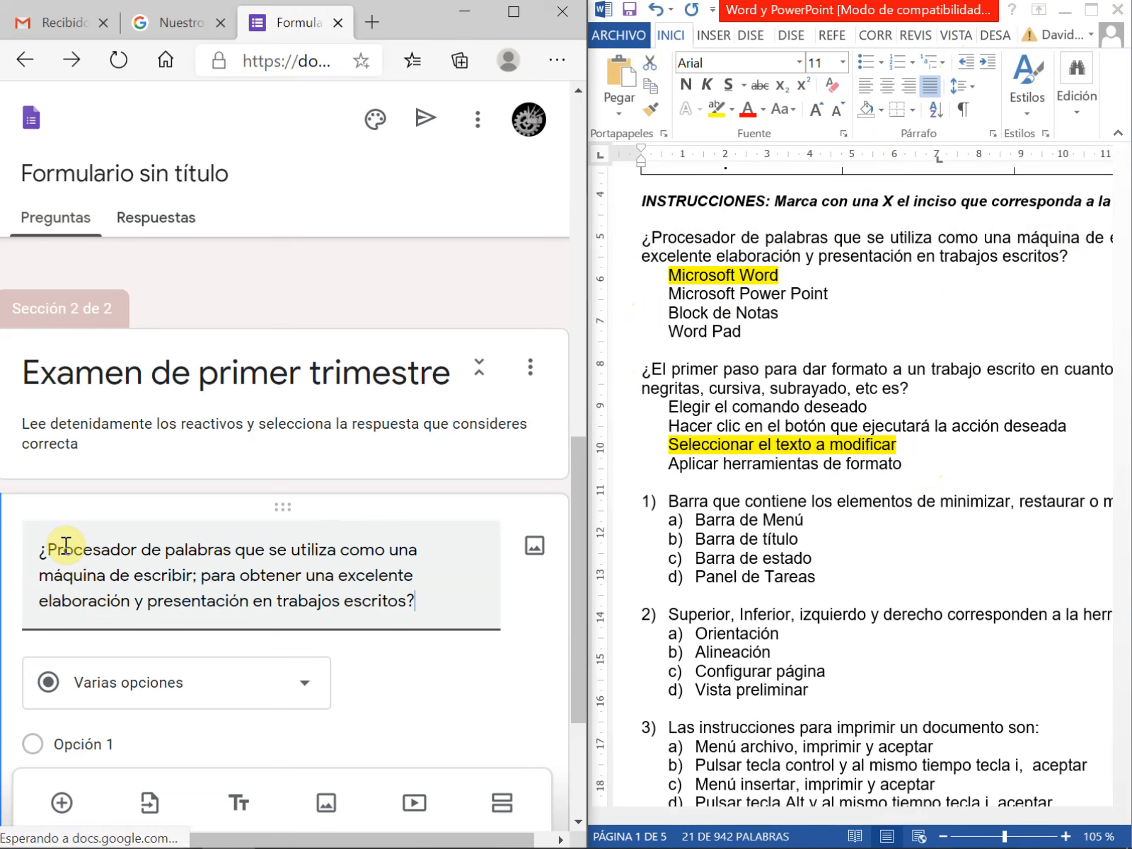
pyautogui.moveTo(748, 342); pyautogui.dragTo(674, 281)
pyautogui.hotkey('ctrl', 'c')
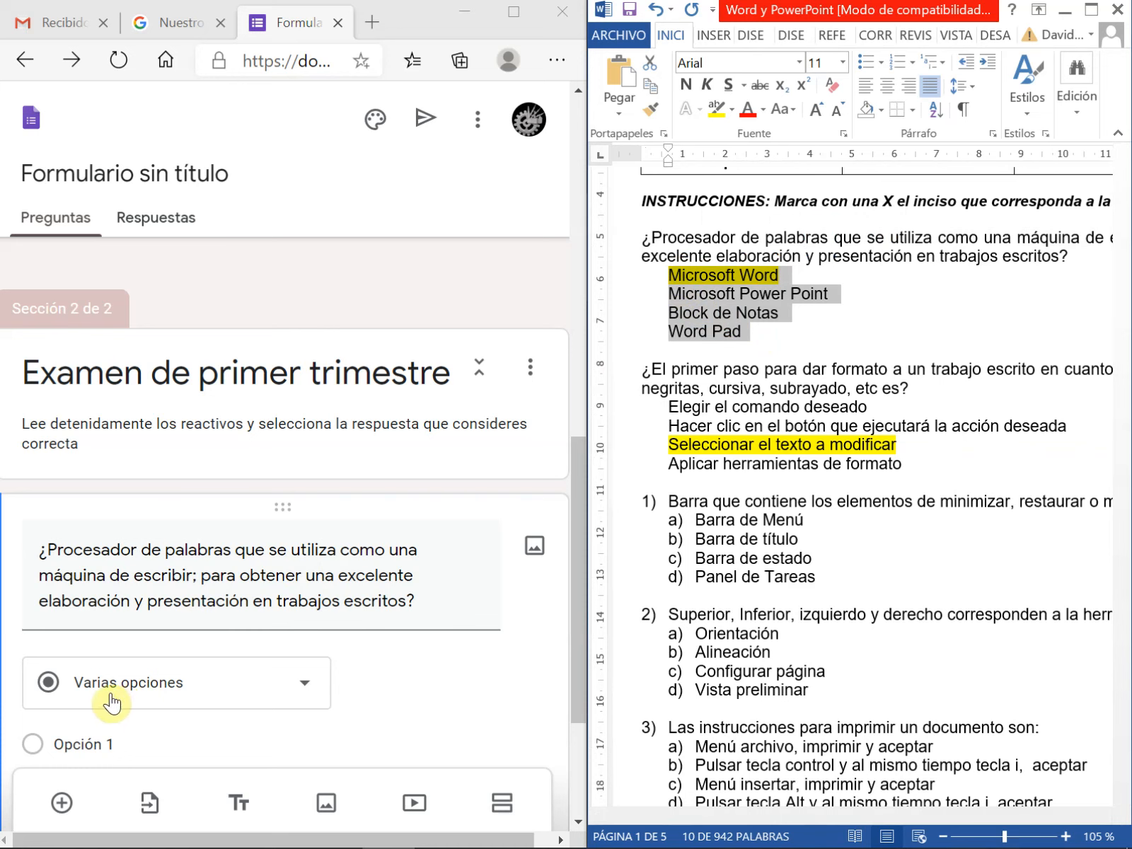
pyautogui.click(95, 743)
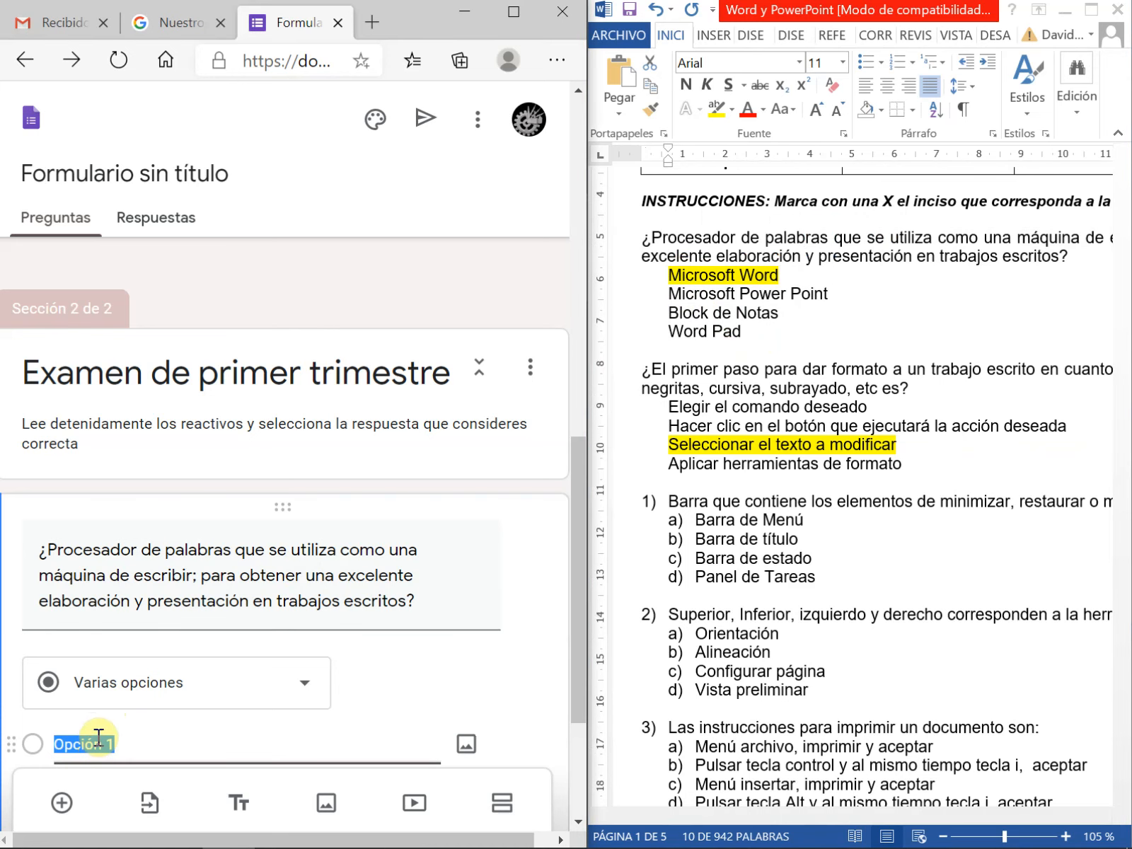
pyautogui.hotkey('ctrl', 'v')
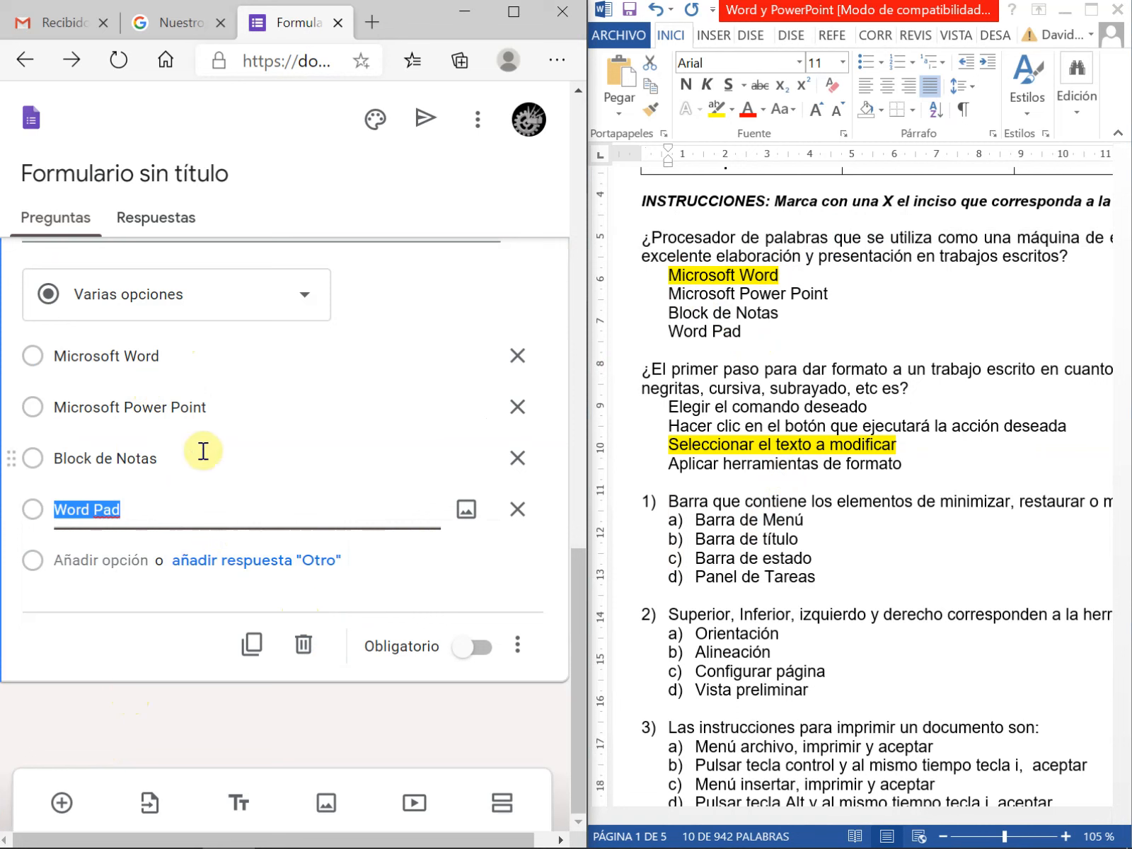
# Add another question to the form and paste the document's "¿El primer paso para dar formato a un trabajo escrito..." text as its title
pyautogui.click(62, 805)
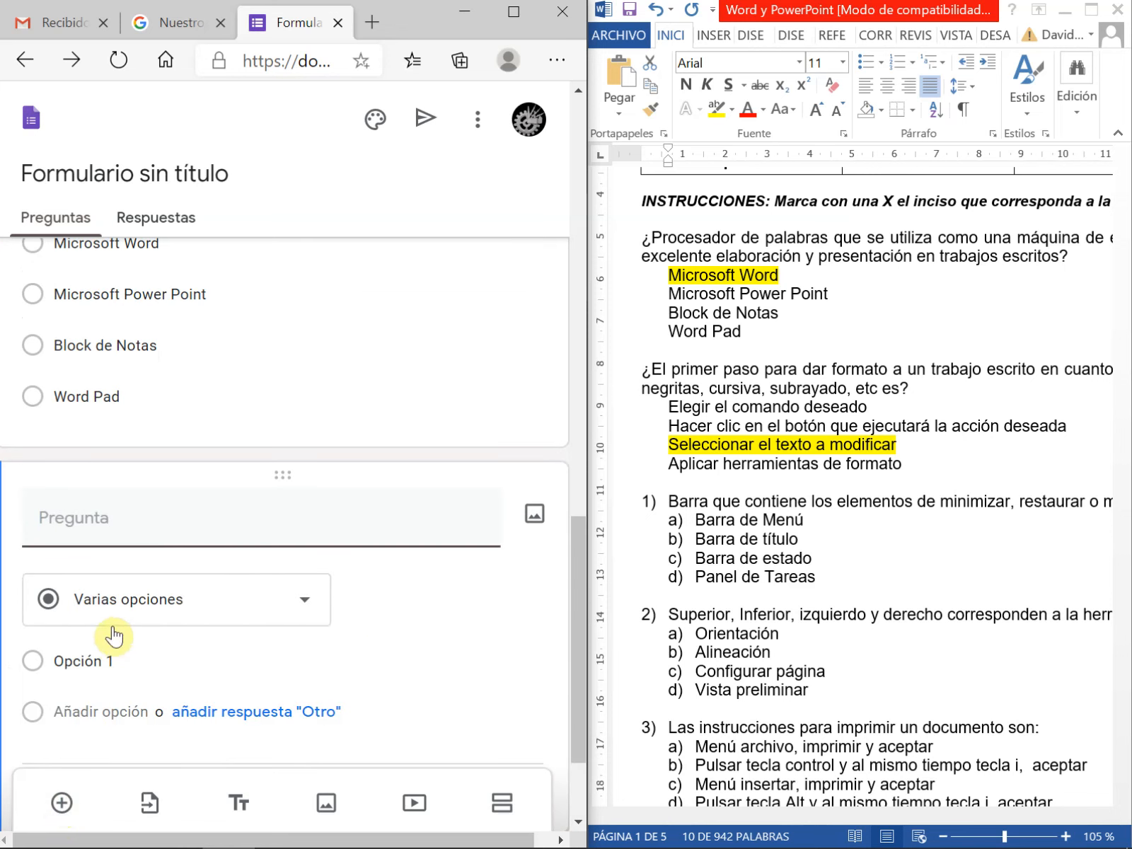
pyautogui.click(912, 391)
pyautogui.moveTo(913, 389); pyautogui.dragTo(644, 369)
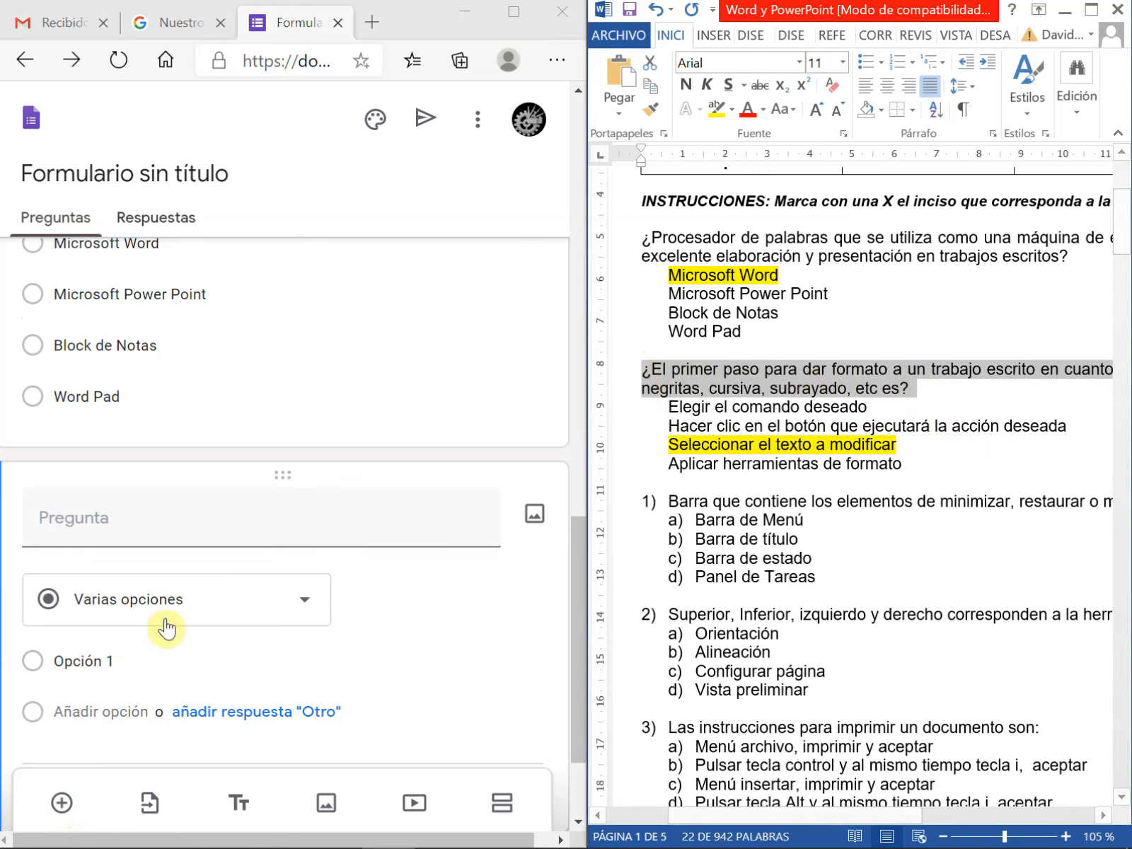
pyautogui.click(92, 517)
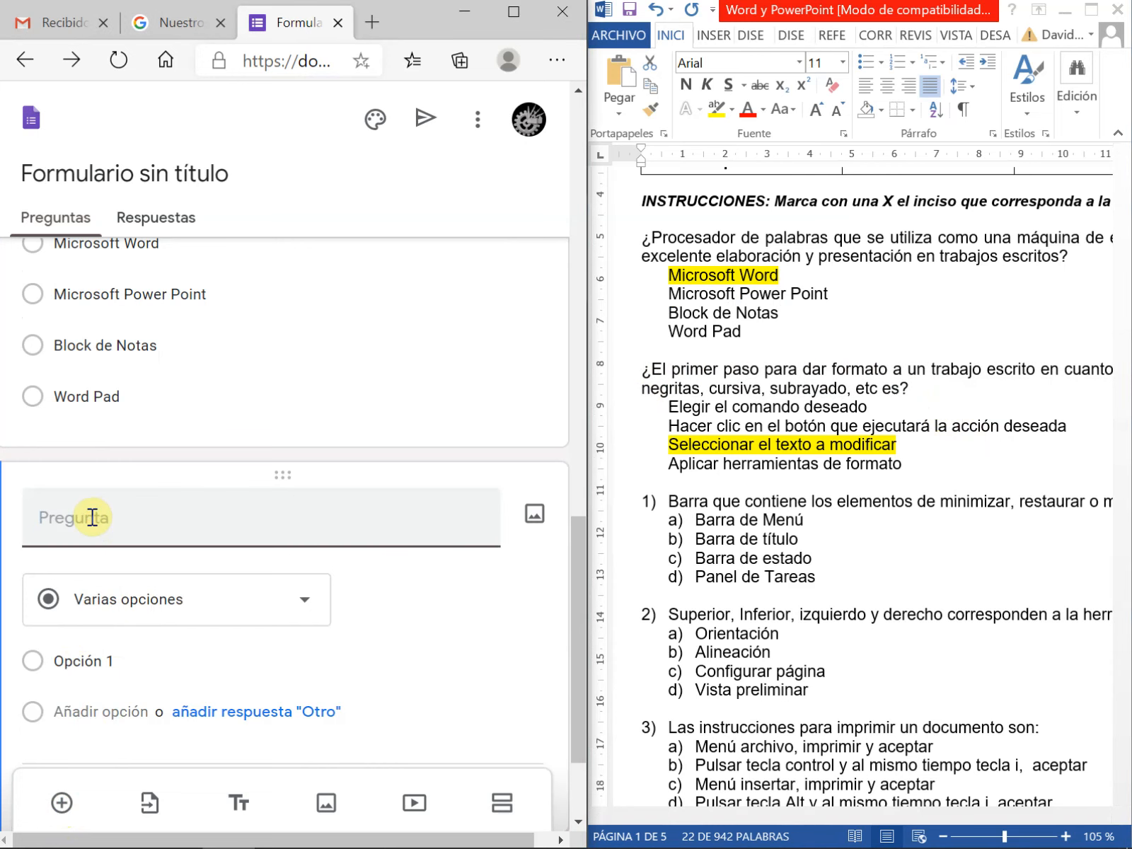
pyautogui.write('¿El primer paso para dar formato a un trabajo escrito en cuanto a modificar su aspecto a negritas, cursiva, subrayado, etc es?')
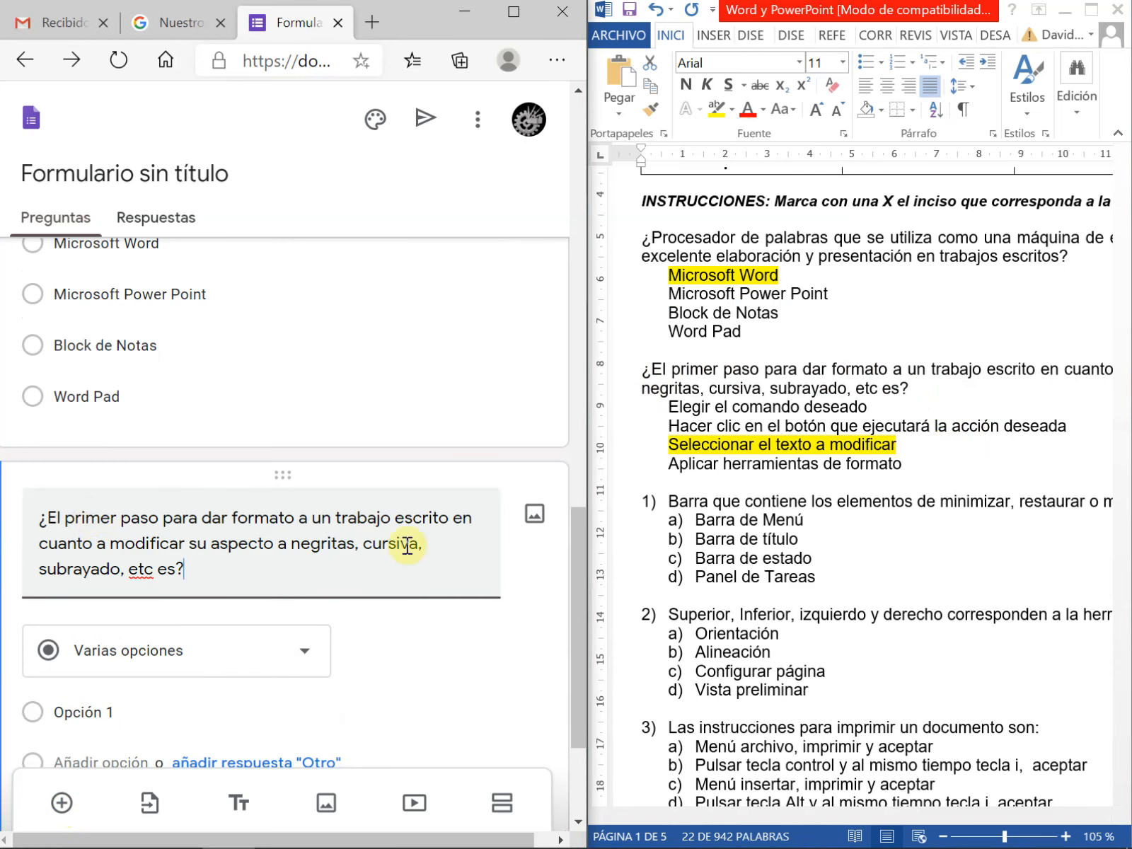
# Copy that question's four answers, from "Elegir el comando deseado" to "Aplicar herramientas de formato", from the document into its options
pyautogui.click(722, 457)
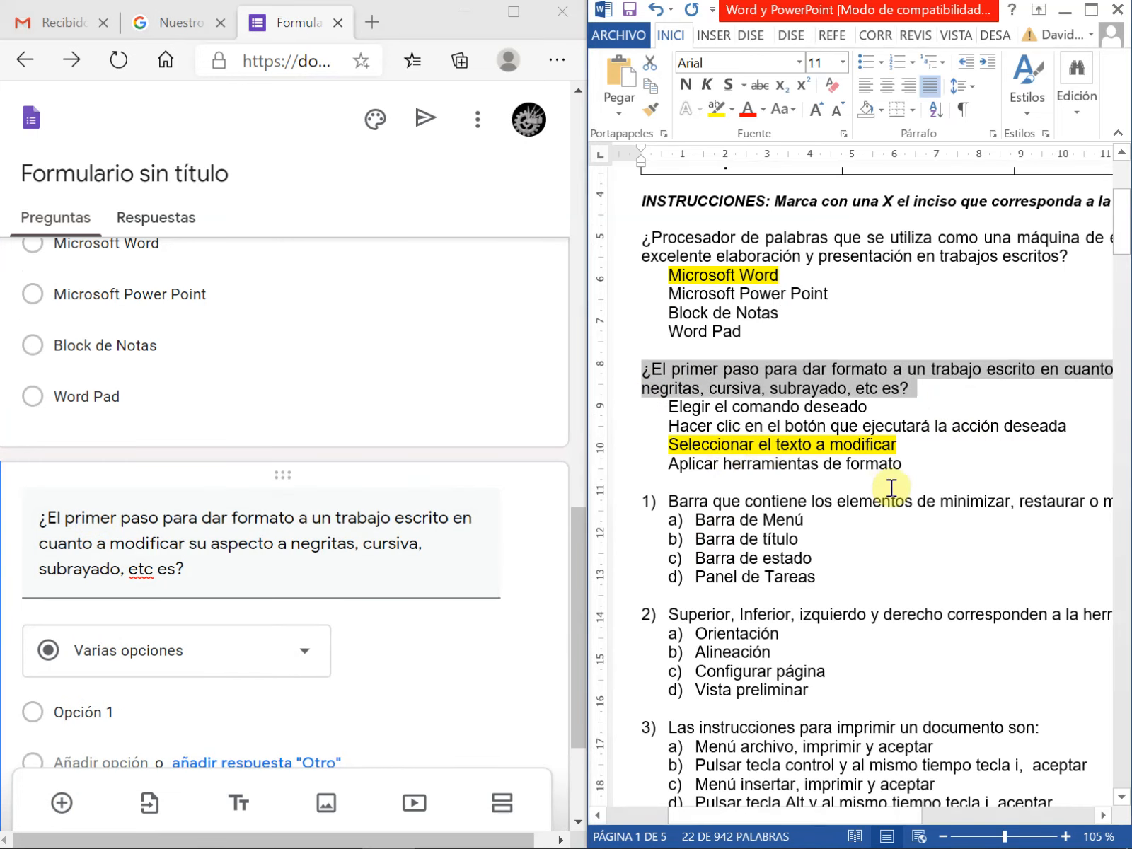
pyautogui.moveTo(917, 465); pyautogui.dragTo(669, 404)
pyautogui.hotkey('ctrl', 'c')
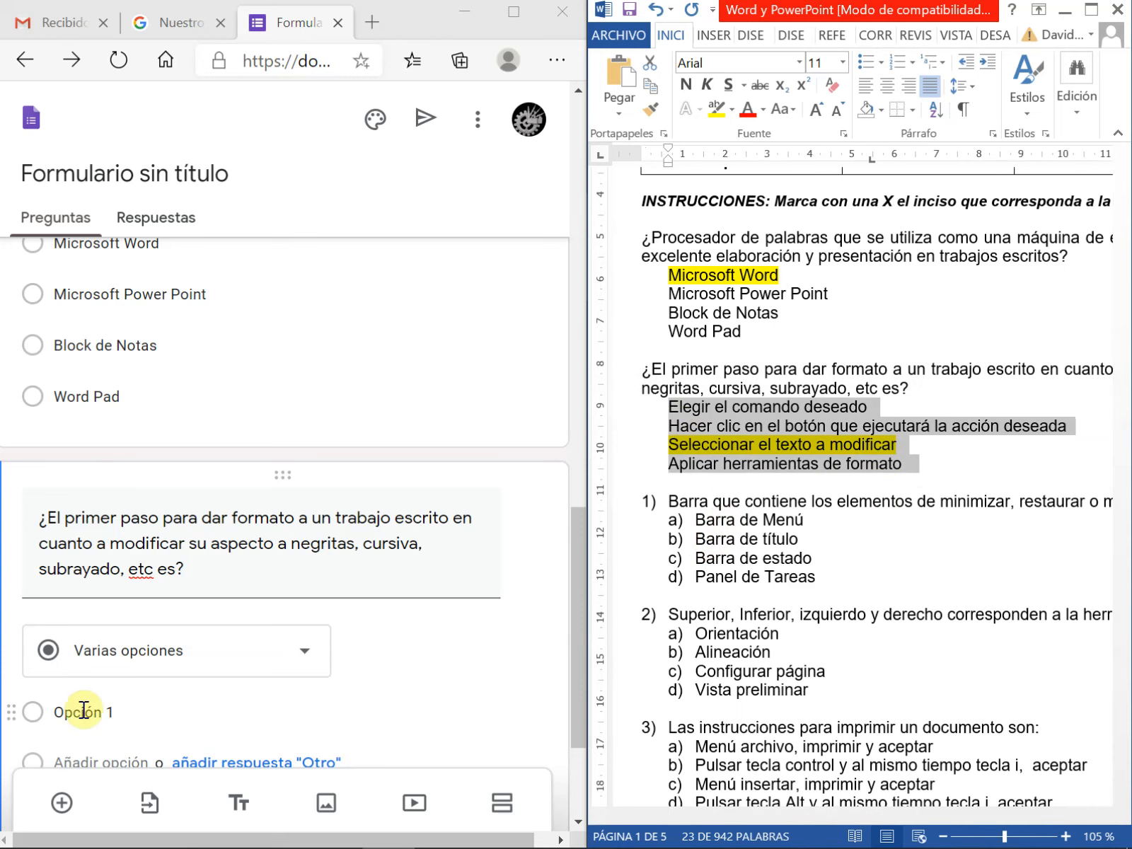
pyautogui.click(80, 711)
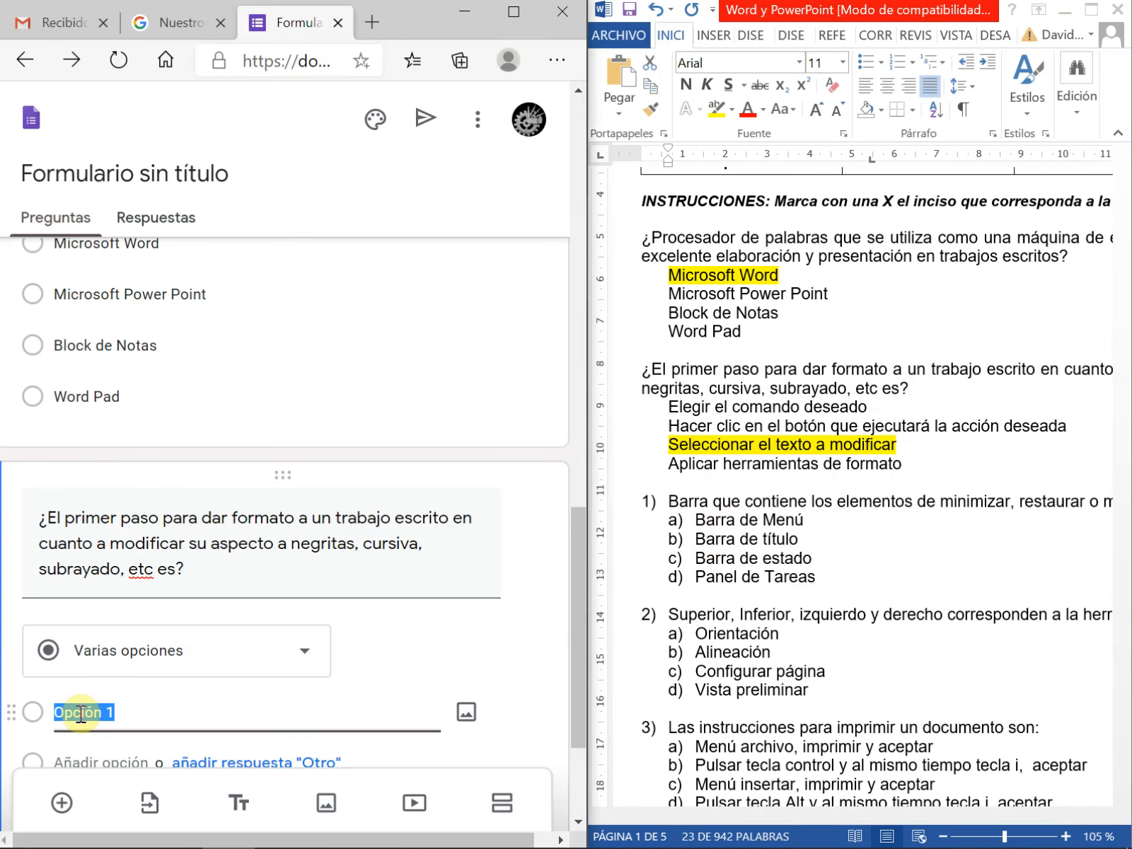
pyautogui.hotkey('ctrl', 'v')
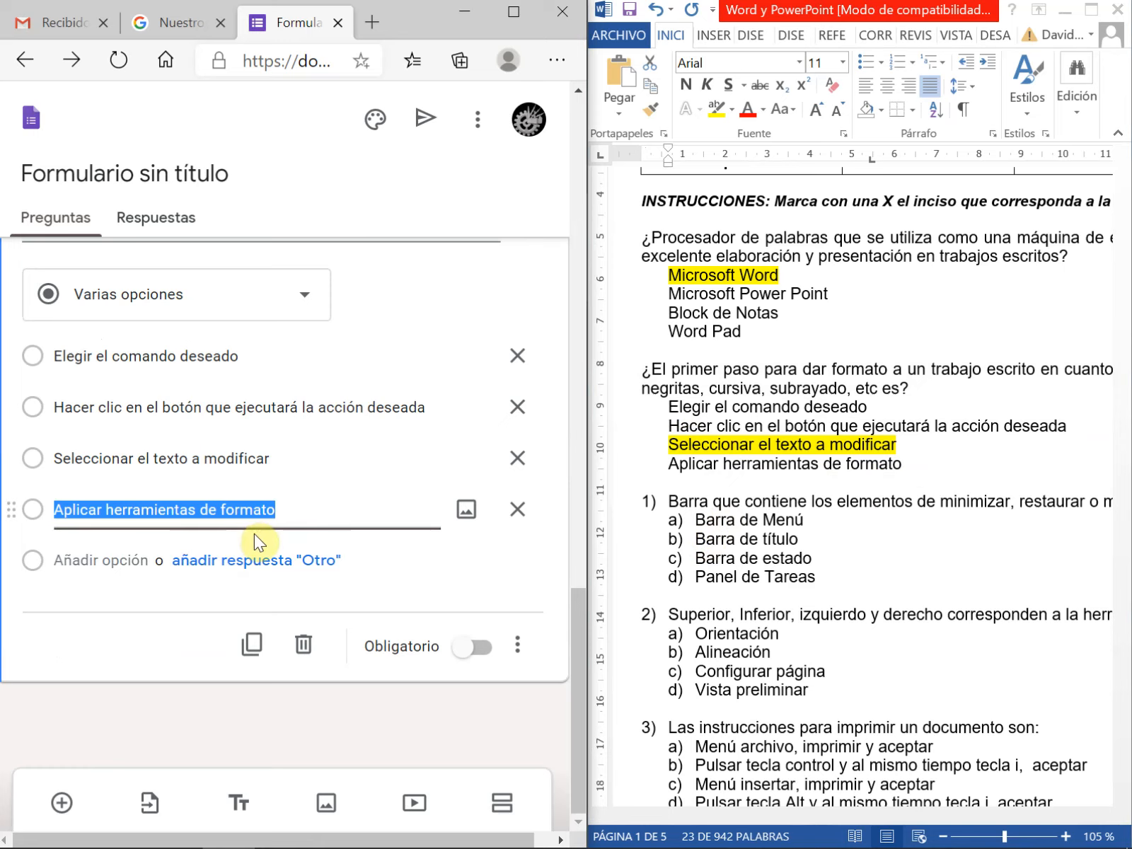
# Maximize the form window and make the "¿Procesador de palabras..." question required
pyautogui.click(511, 9)
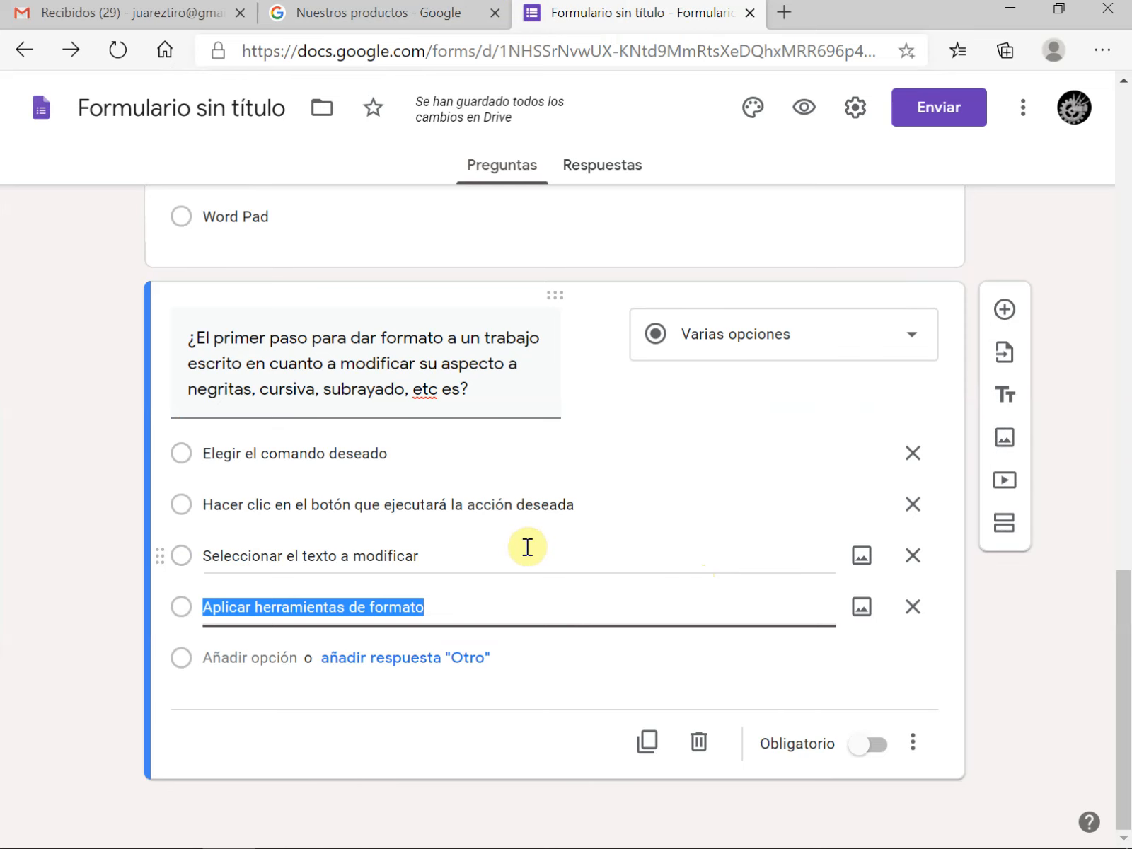
pyautogui.scroll(6, 527, 547)
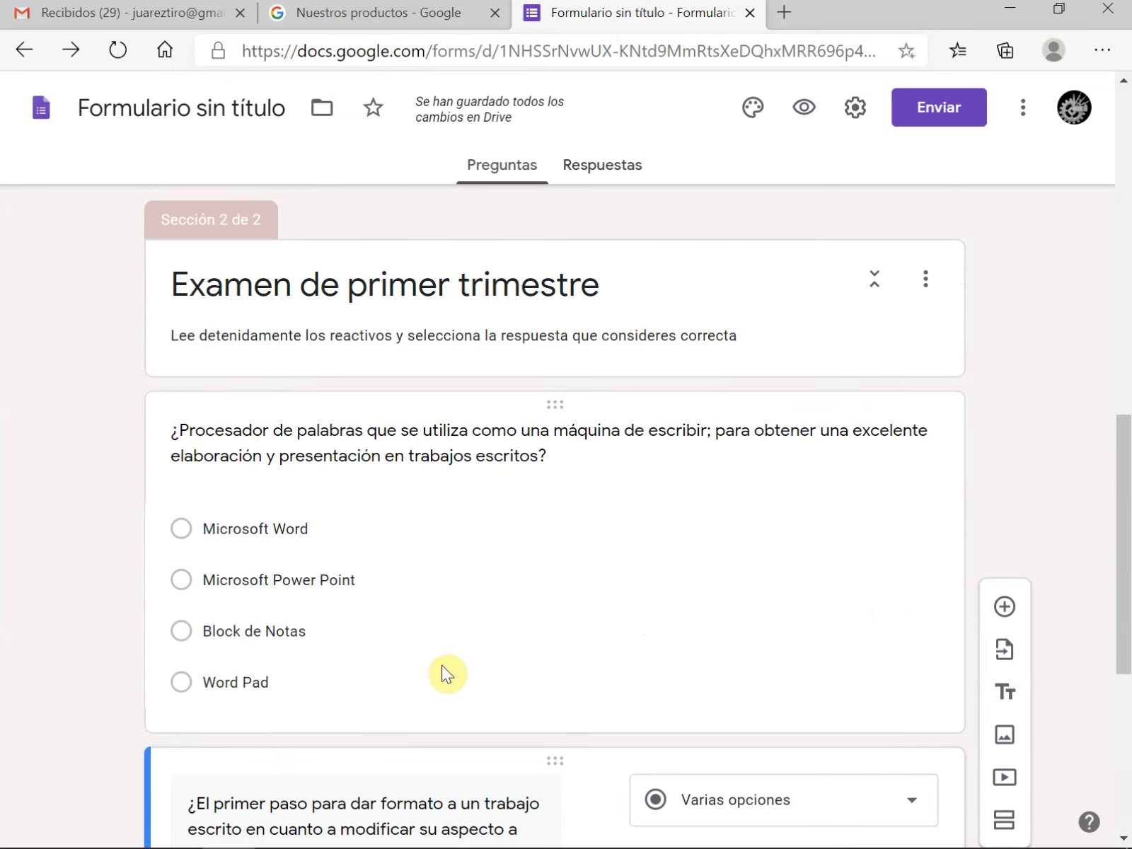
pyautogui.click(427, 681)
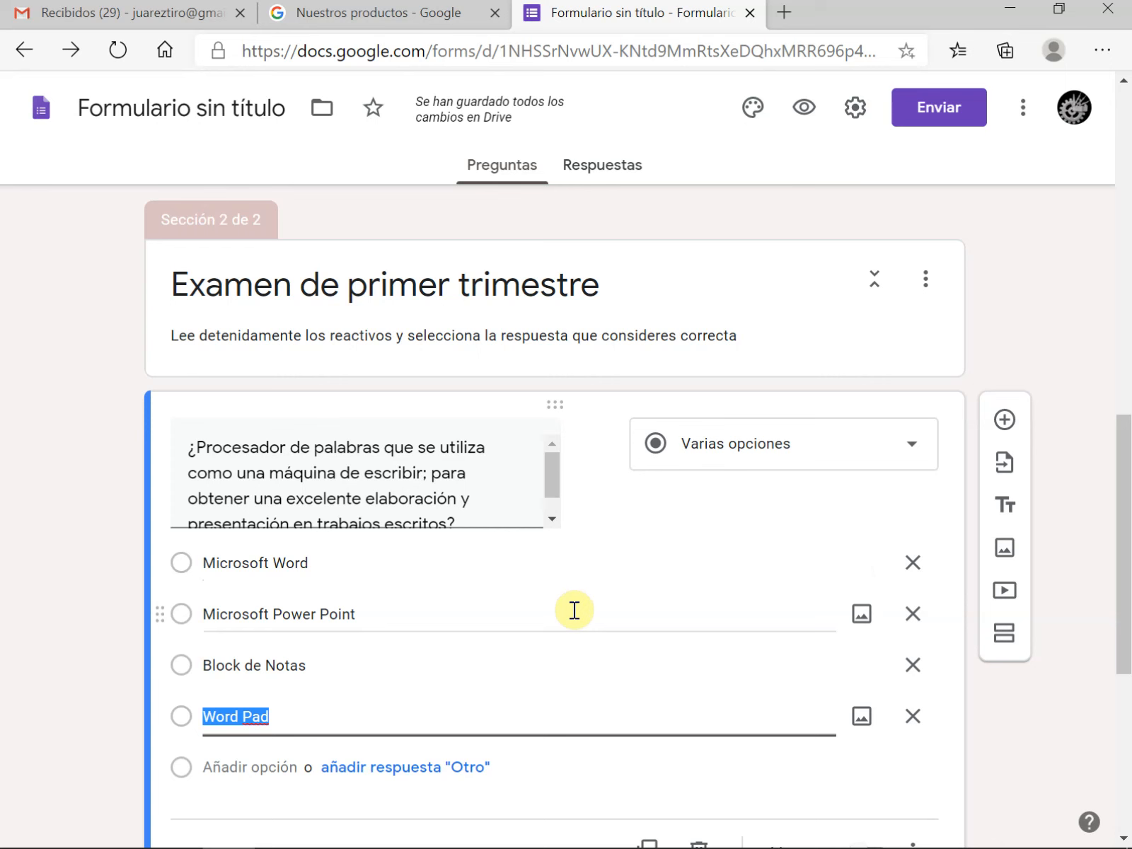
pyautogui.click(662, 573)
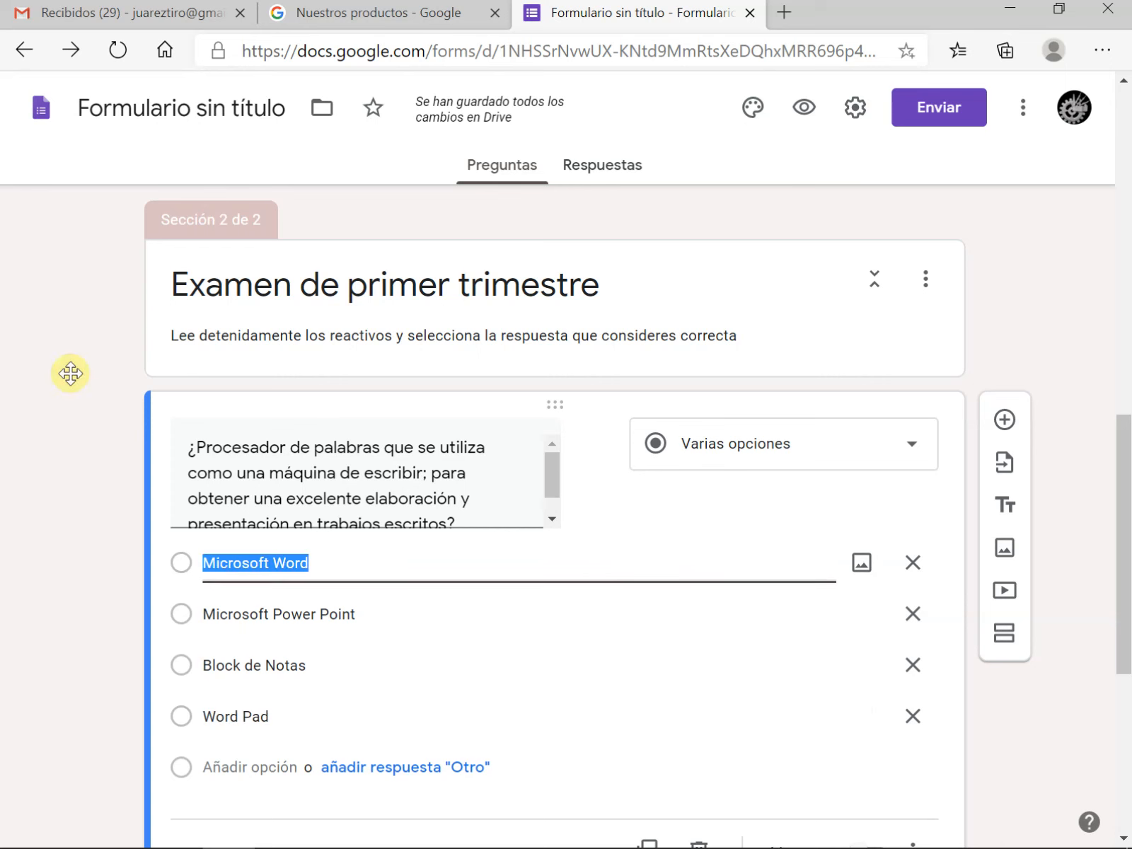
pyautogui.click(283, 465)
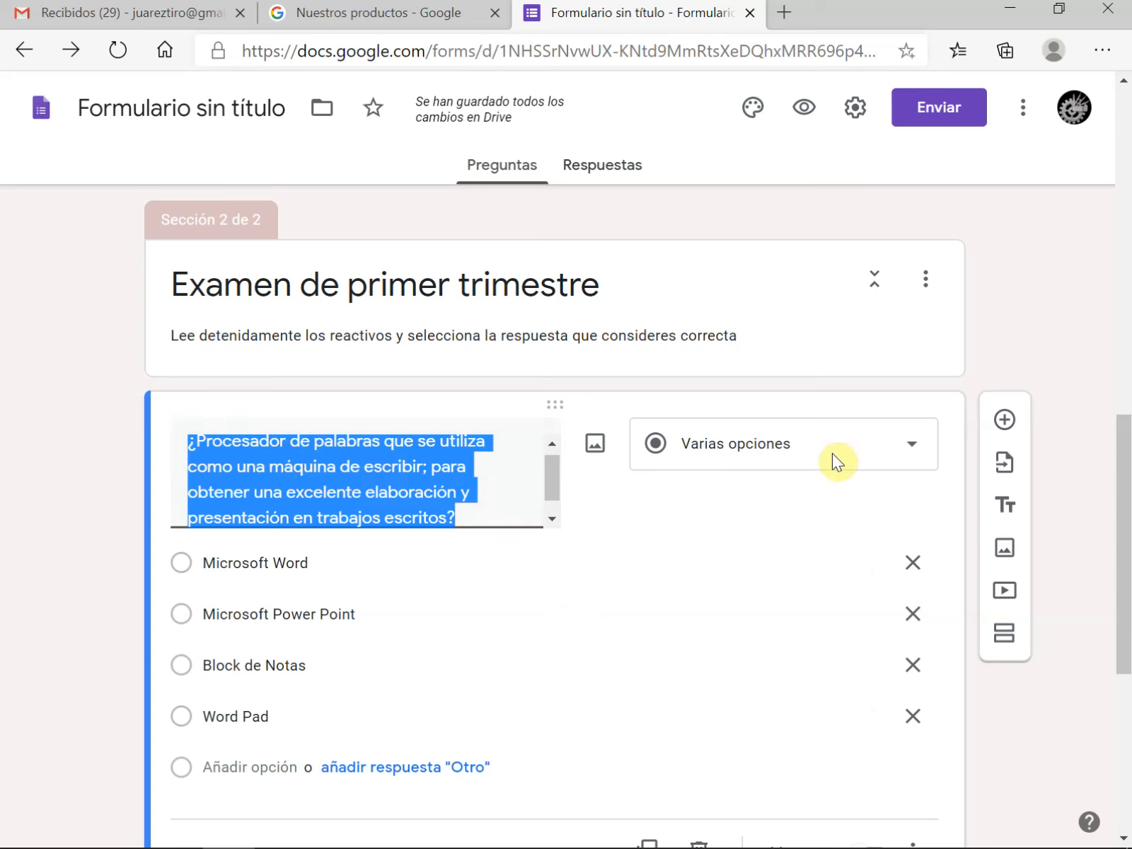
pyautogui.click(549, 614)
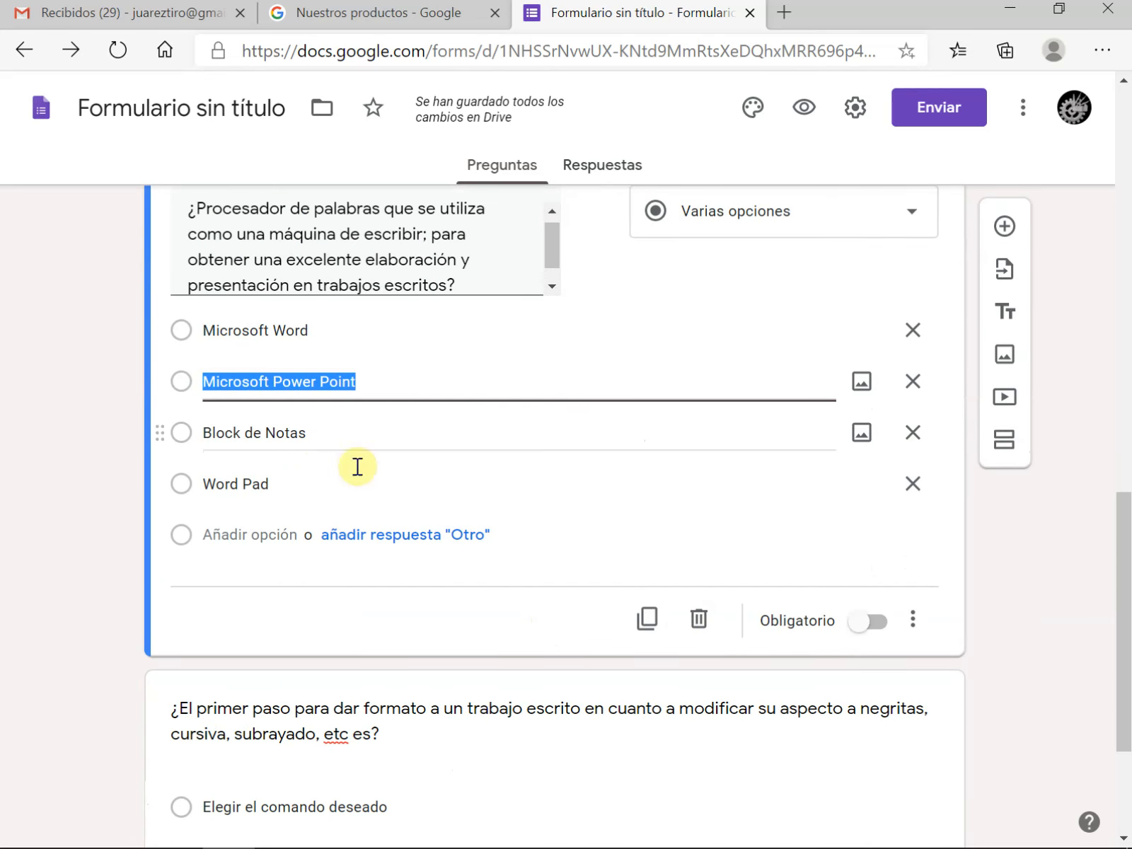
pyautogui.click(881, 627)
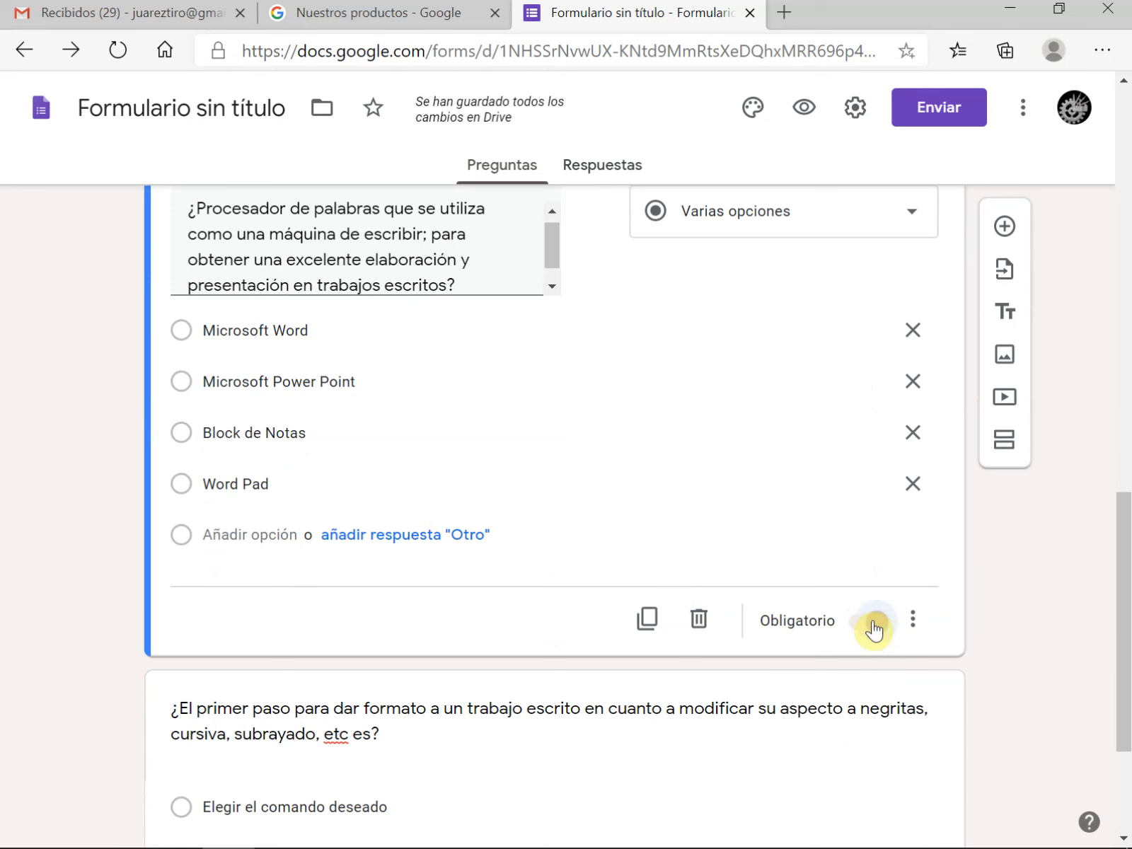
# Set the "¿Procesador de palabras..." question to show its options in random order
pyautogui.click(913, 623)
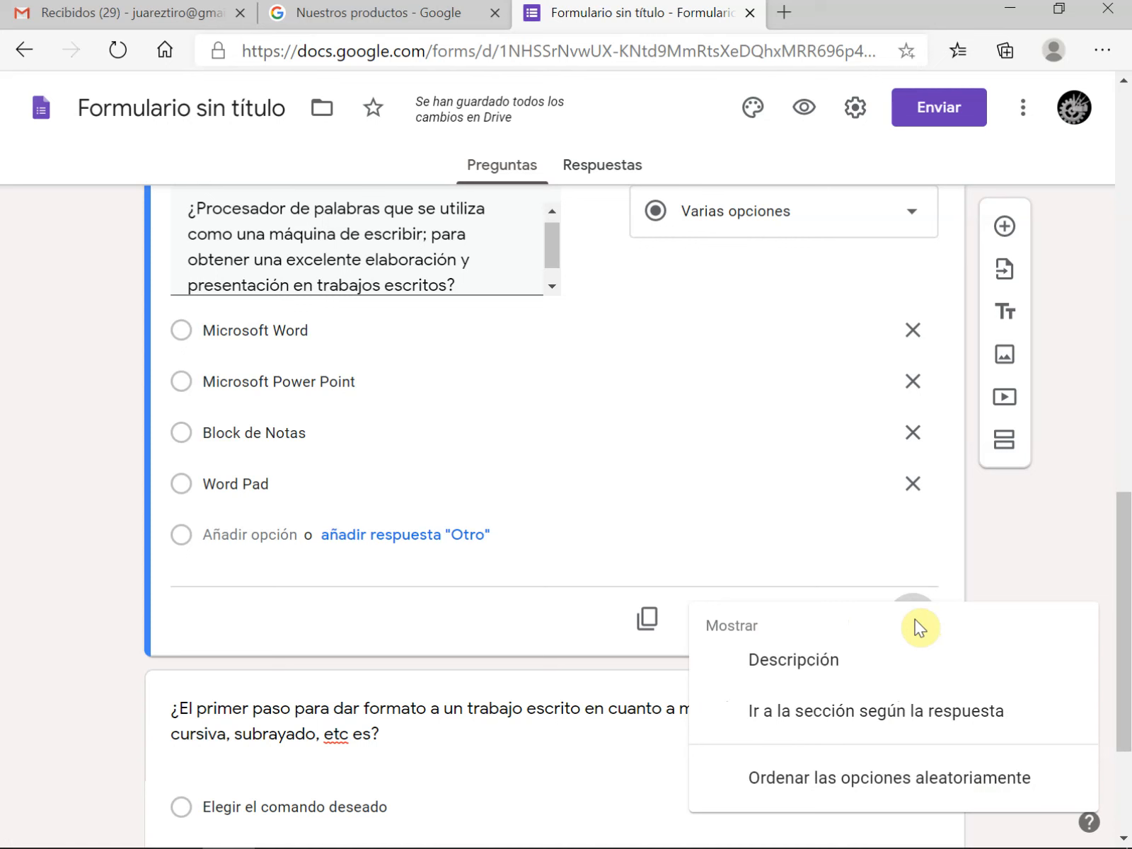
pyautogui.click(889, 781)
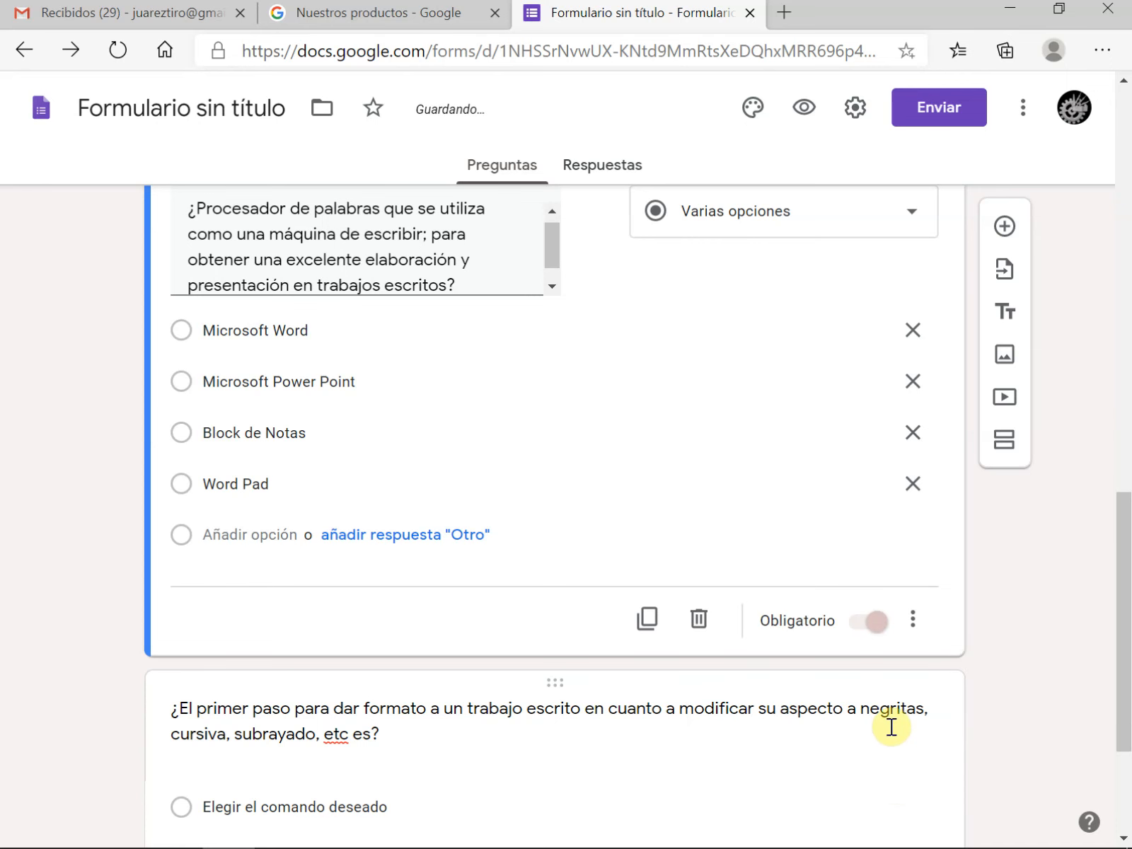
pyautogui.scroll(2, 278, 462)
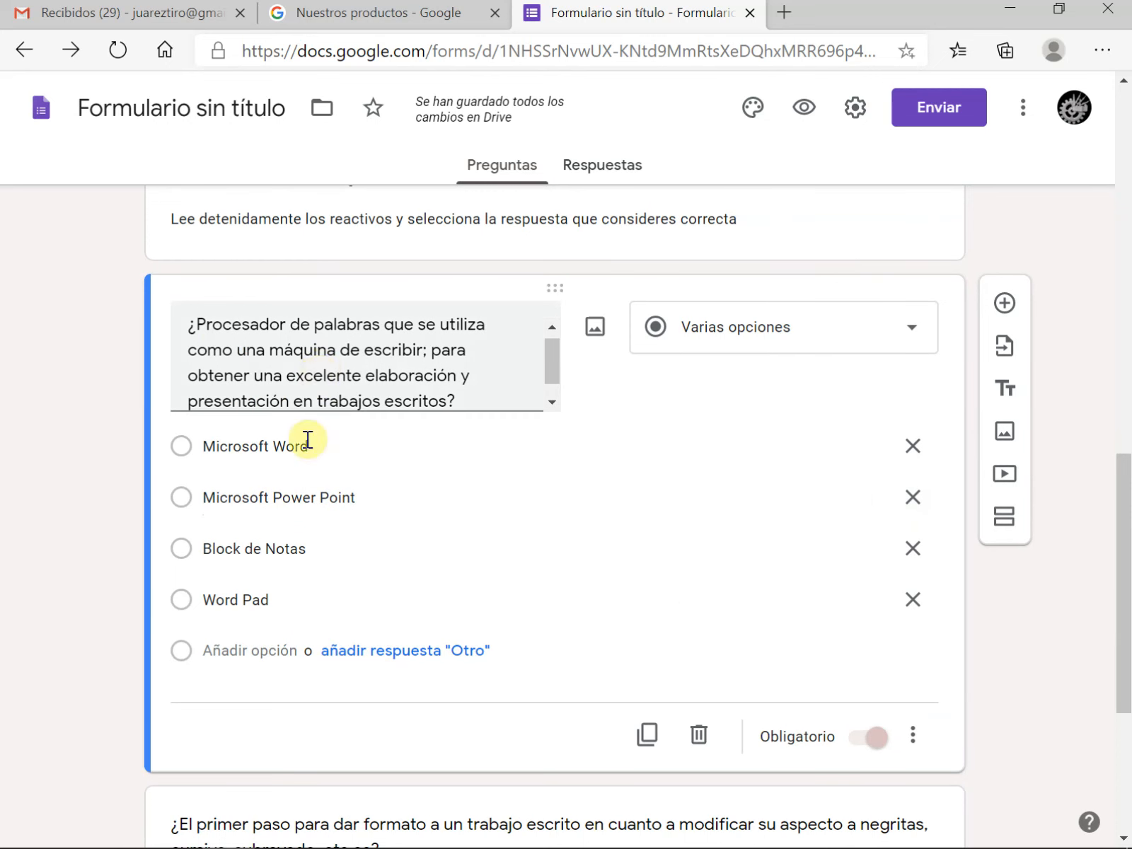
# Make the "¿El primer paso para dar formato..." question required and randomize the order of its options
pyautogui.scroll(-5, 293, 656)
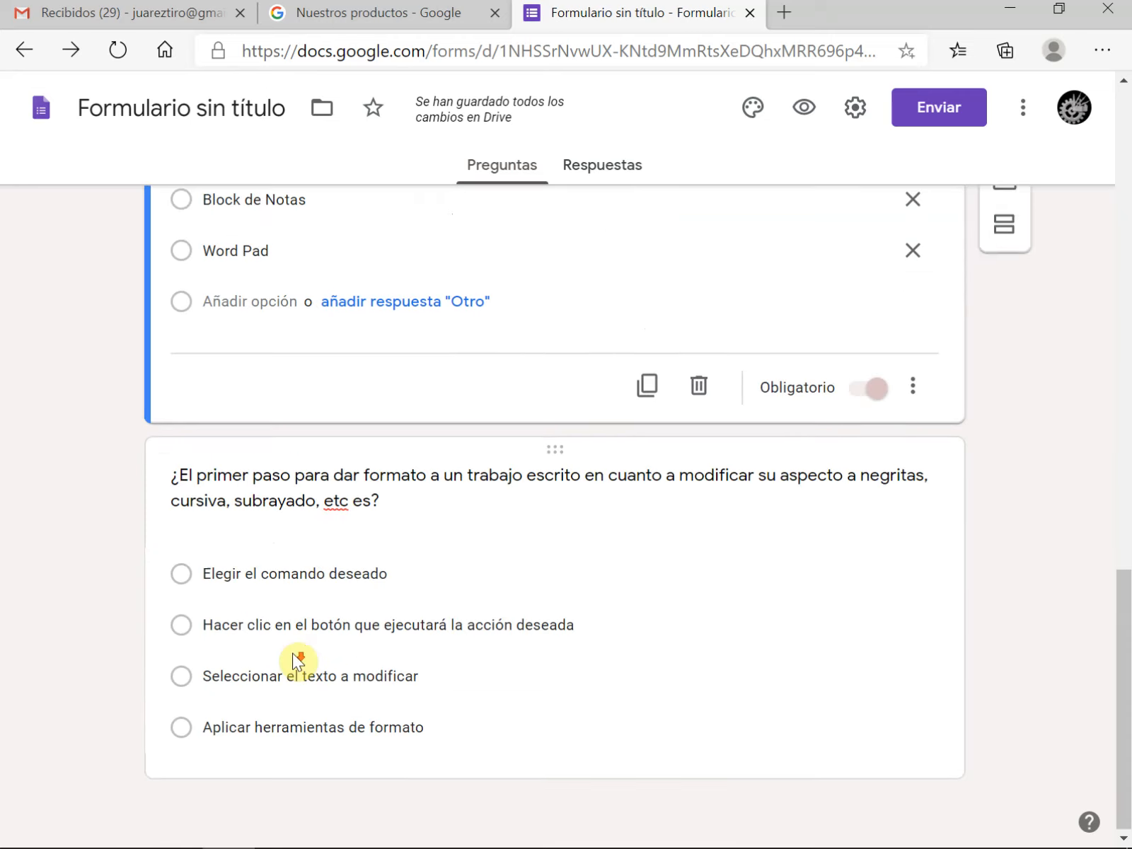
pyautogui.click(627, 584)
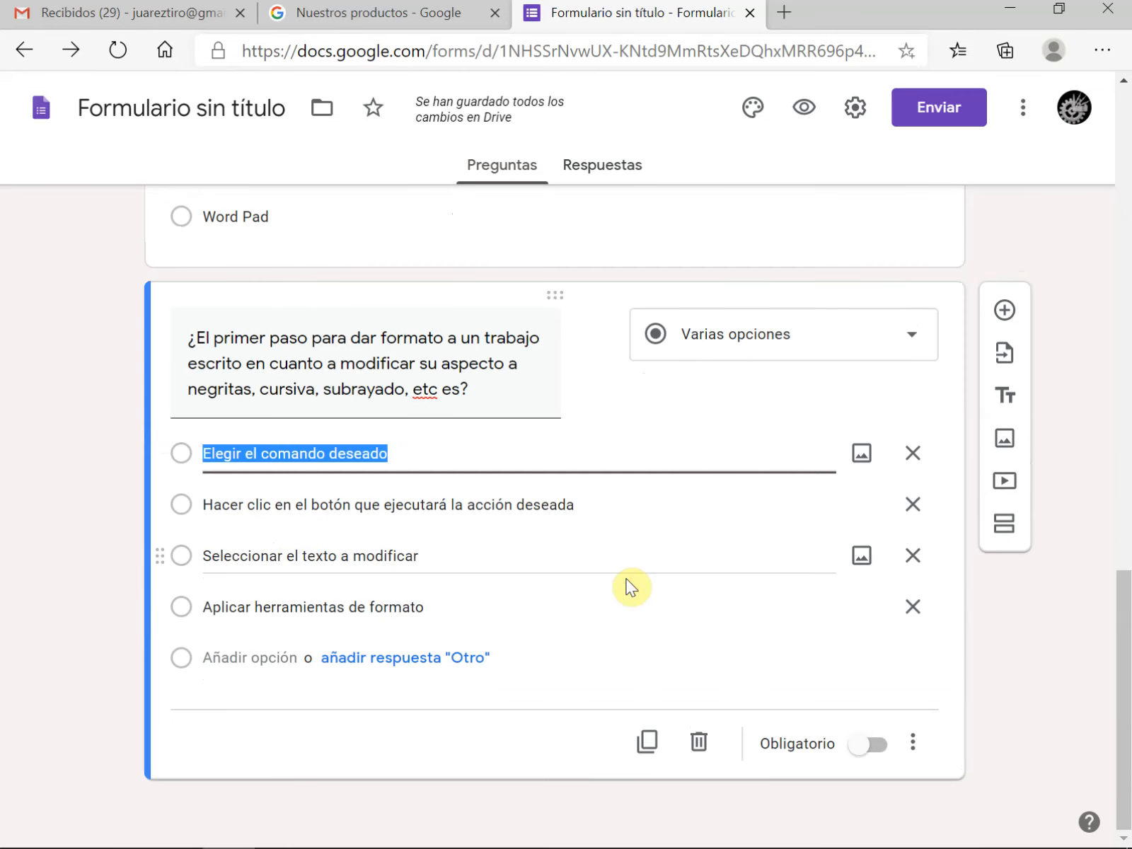
pyautogui.click(871, 750)
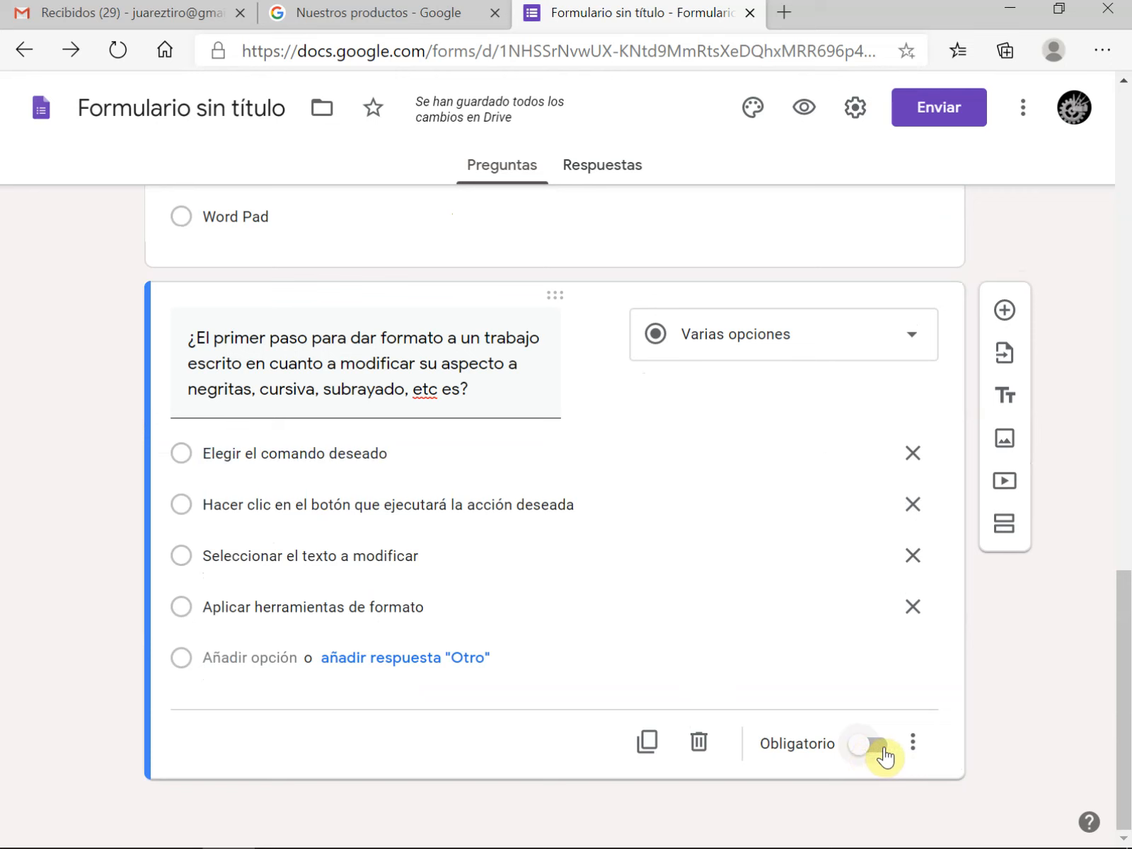
pyautogui.click(912, 742)
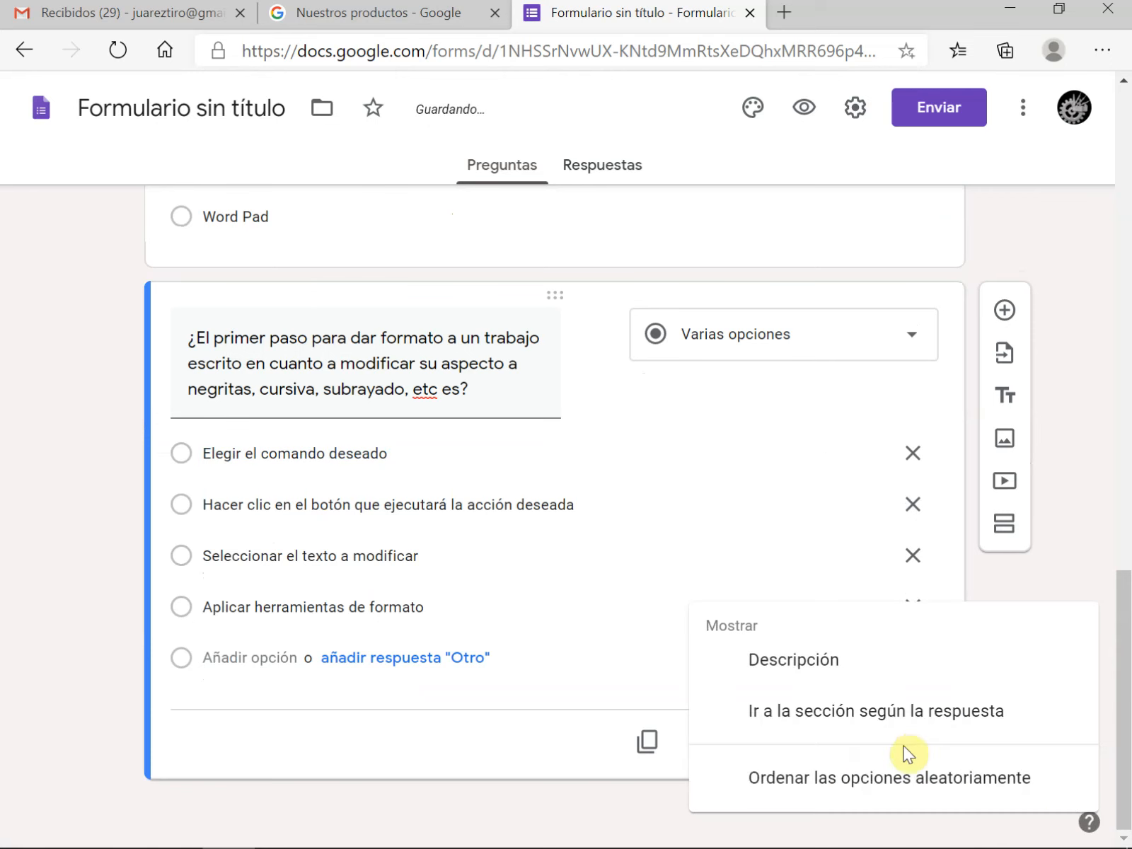
pyautogui.click(836, 787)
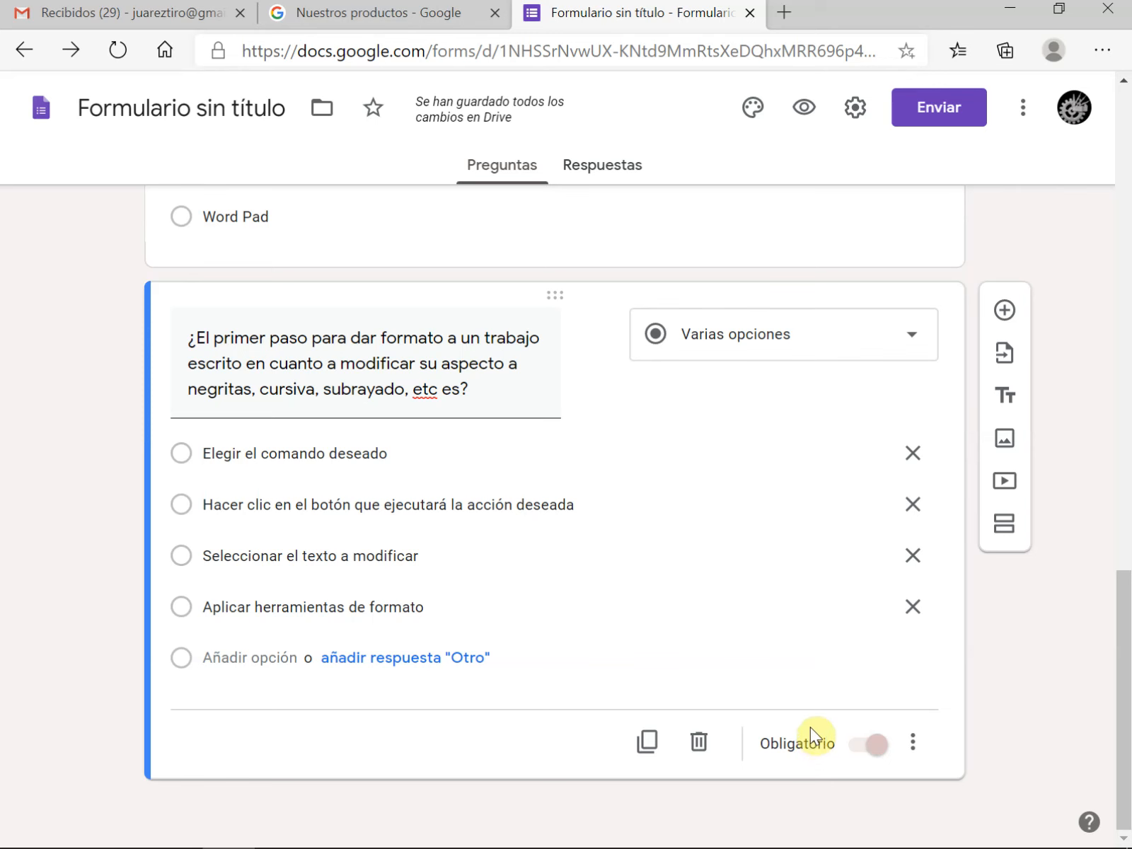
# Preview the form, fill in test data for full name, birth date and e-mail, and continue to the exam section
pyautogui.scroll(5, 620, 598)
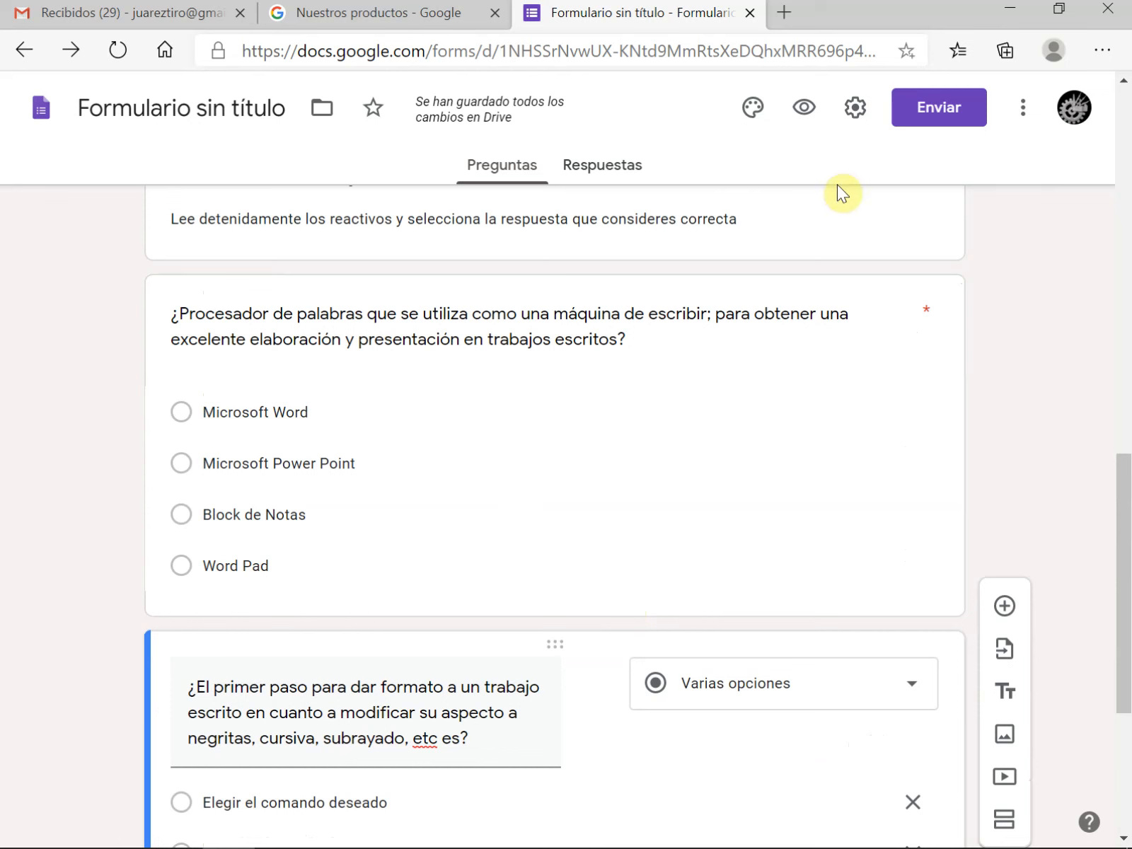
pyautogui.click(804, 118)
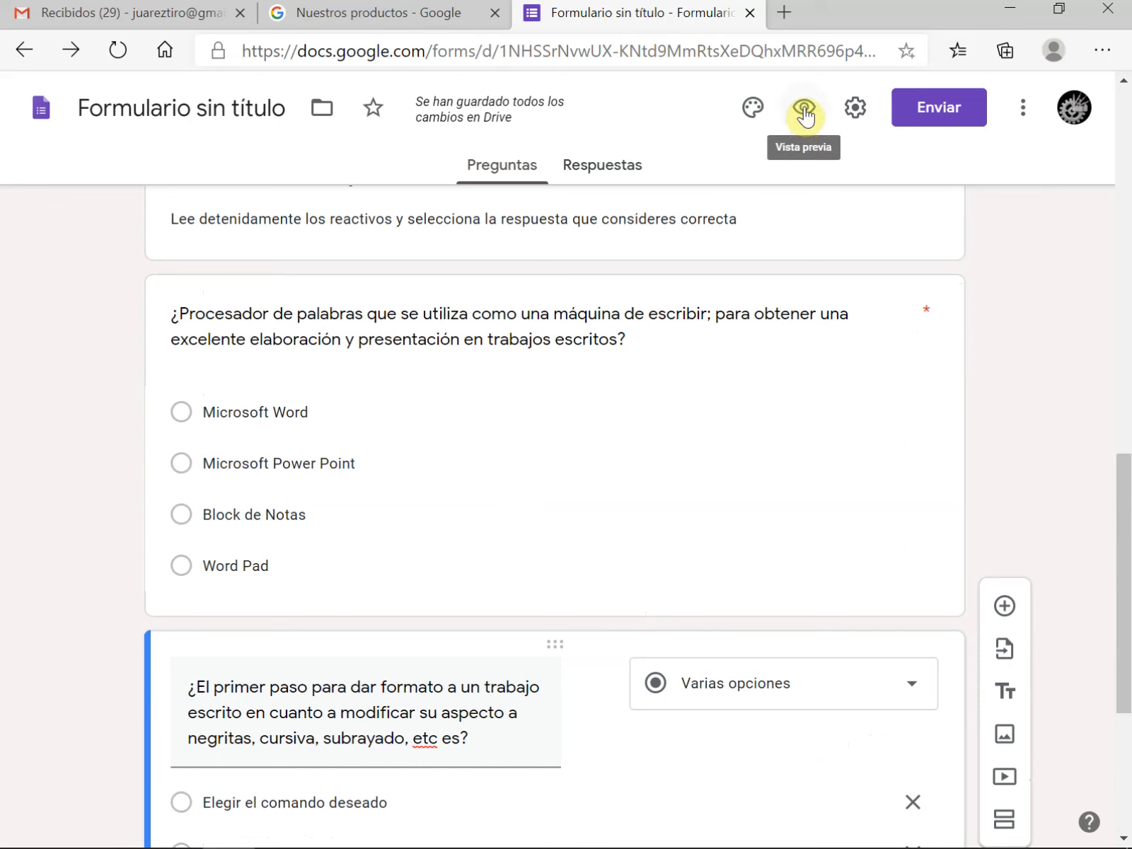
pyautogui.click(804, 110)
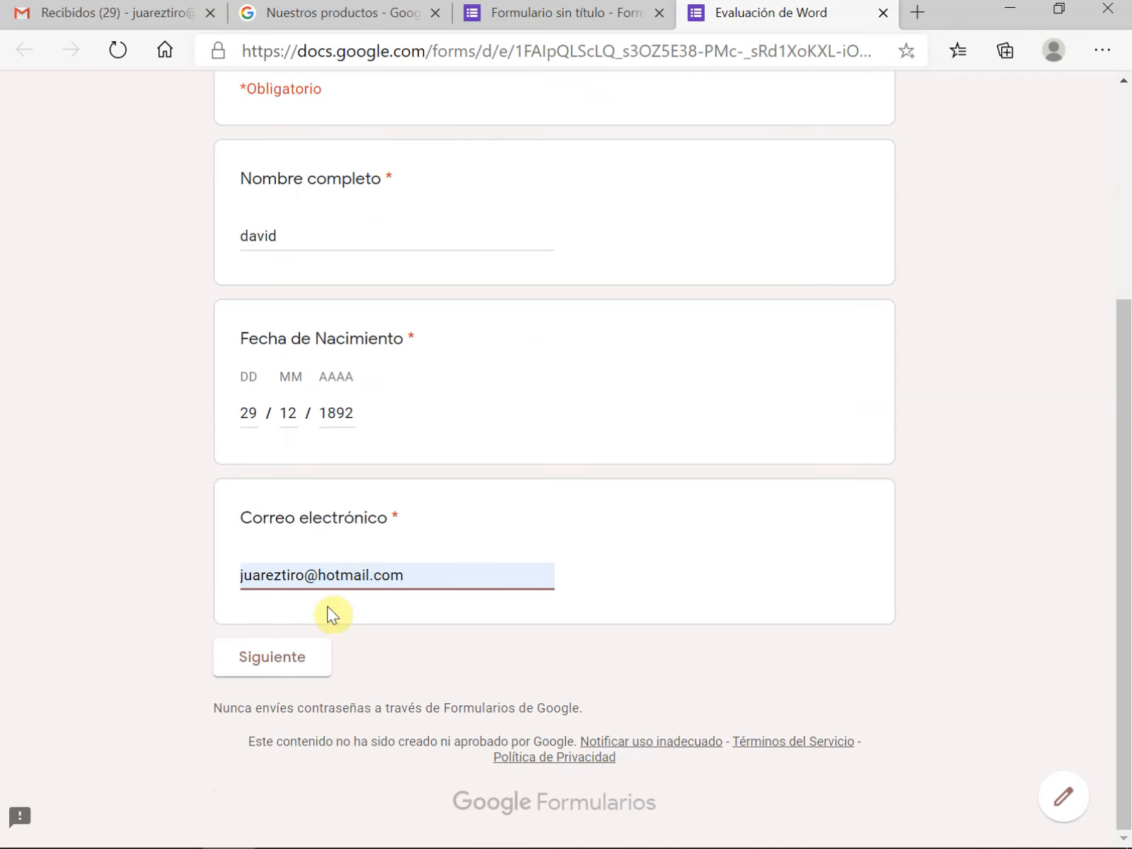
pyautogui.click(296, 669)
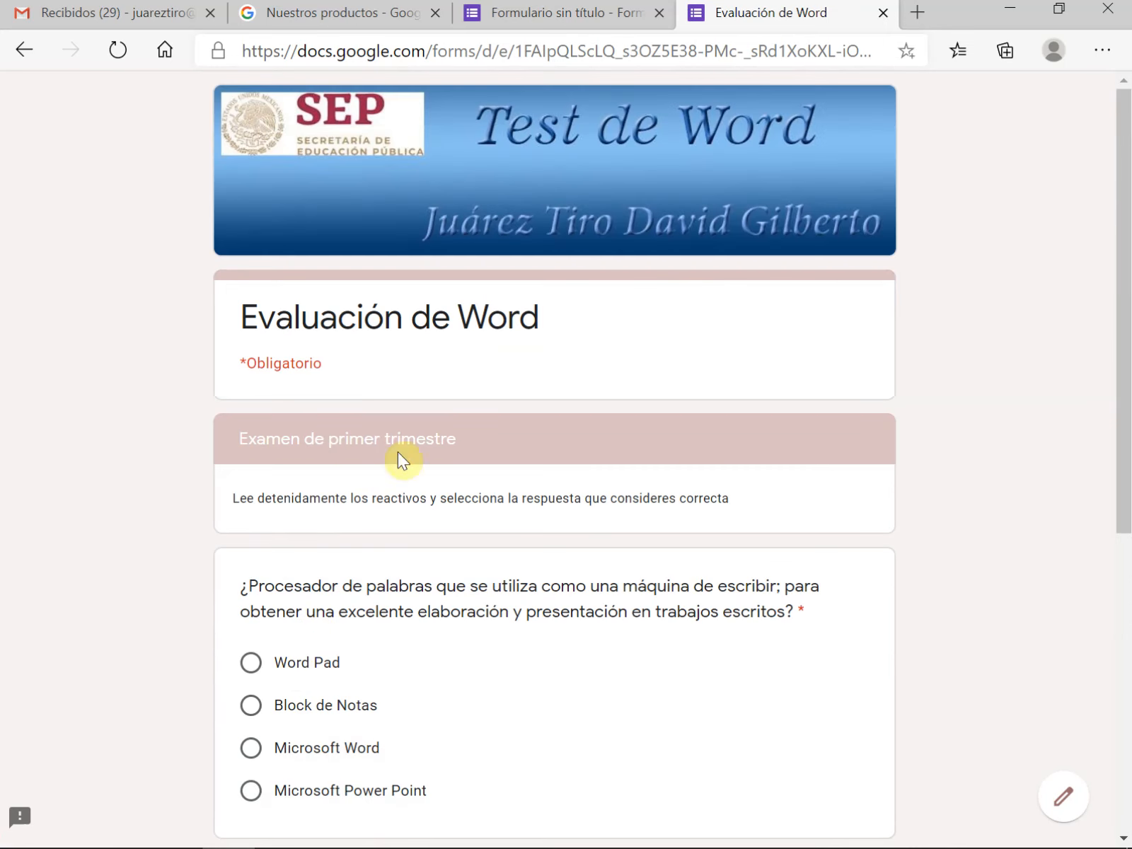
# Answer the word-processor question with Block de Notas, choose an answer for the formatting question, submit the response and close the preview
pyautogui.scroll(-3, 502, 503)
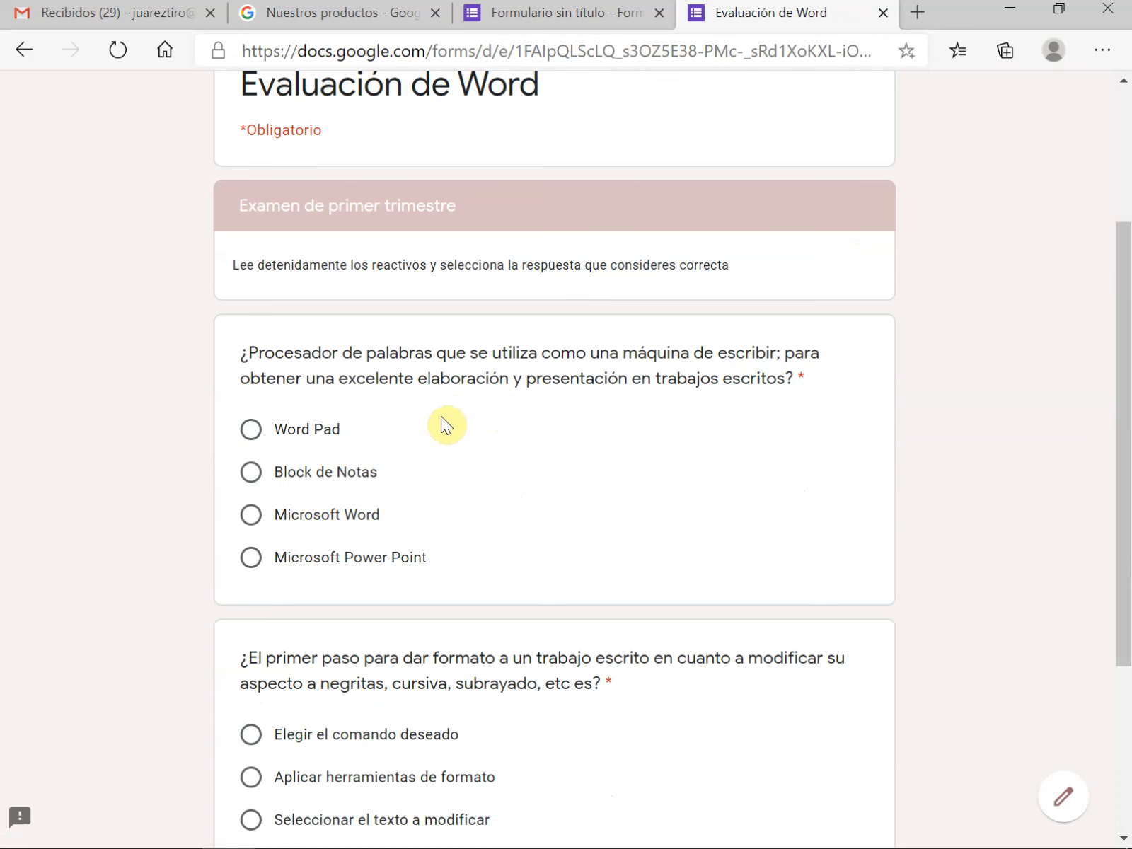
pyautogui.click(251, 474)
pyautogui.scroll(-2, 529, 538)
pyautogui.click(251, 662)
pyautogui.scroll(-3, 470, 569)
pyautogui.click(396, 662)
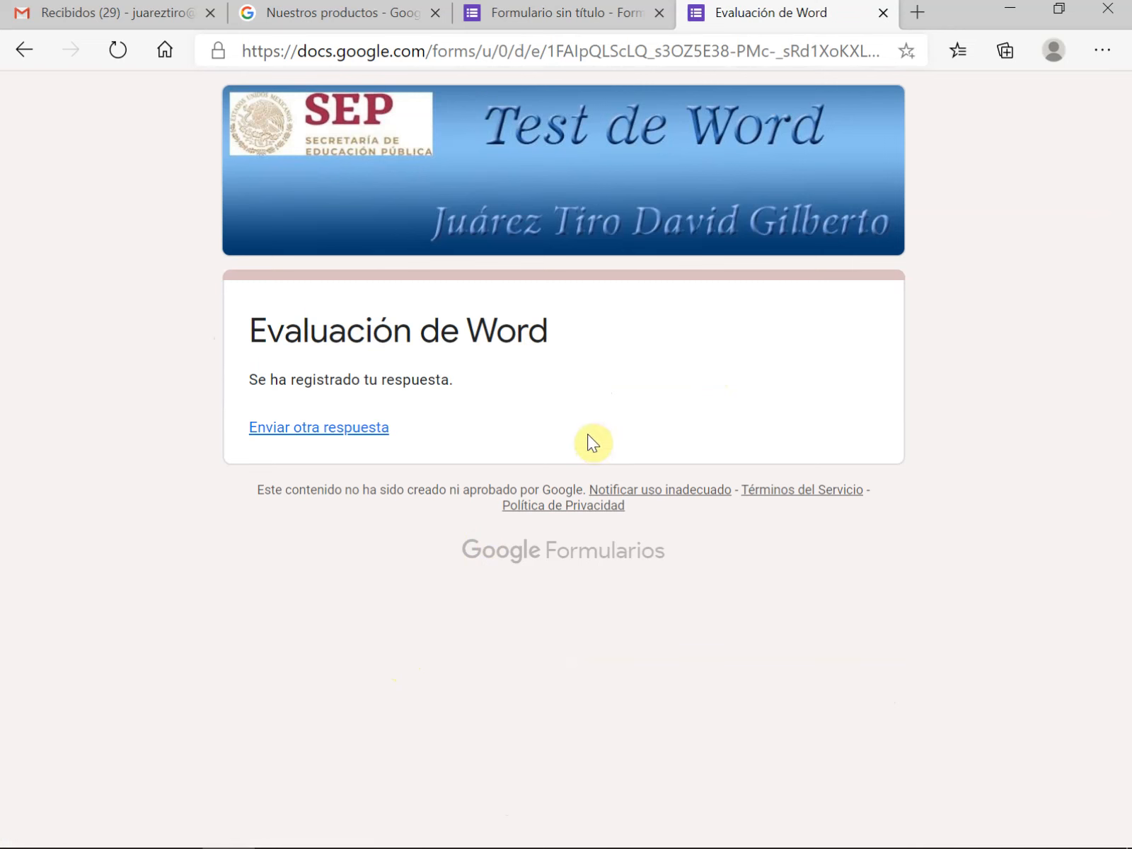
pyautogui.click(883, 14)
# Turn on random question order ("Orden de preguntas aleatorio") in the form's presentation settings
pyautogui.scroll(15, 548, 571)
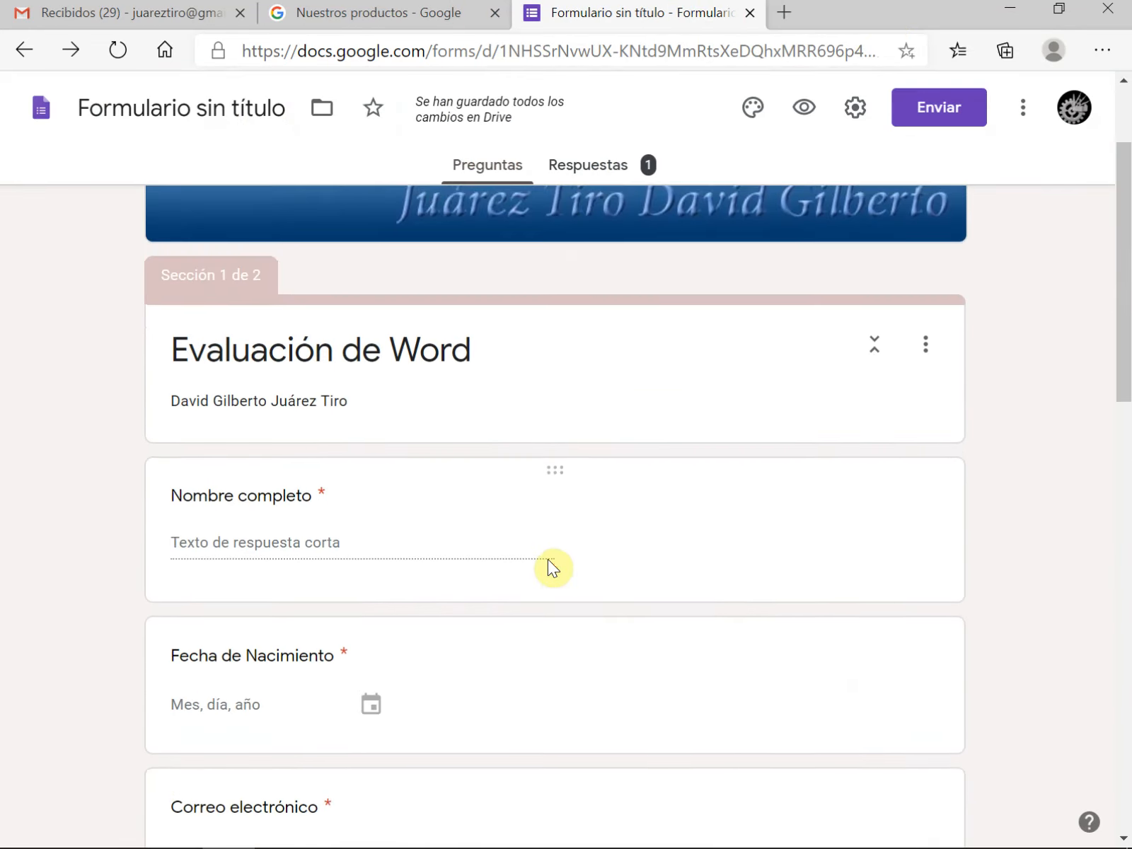
pyautogui.click(855, 115)
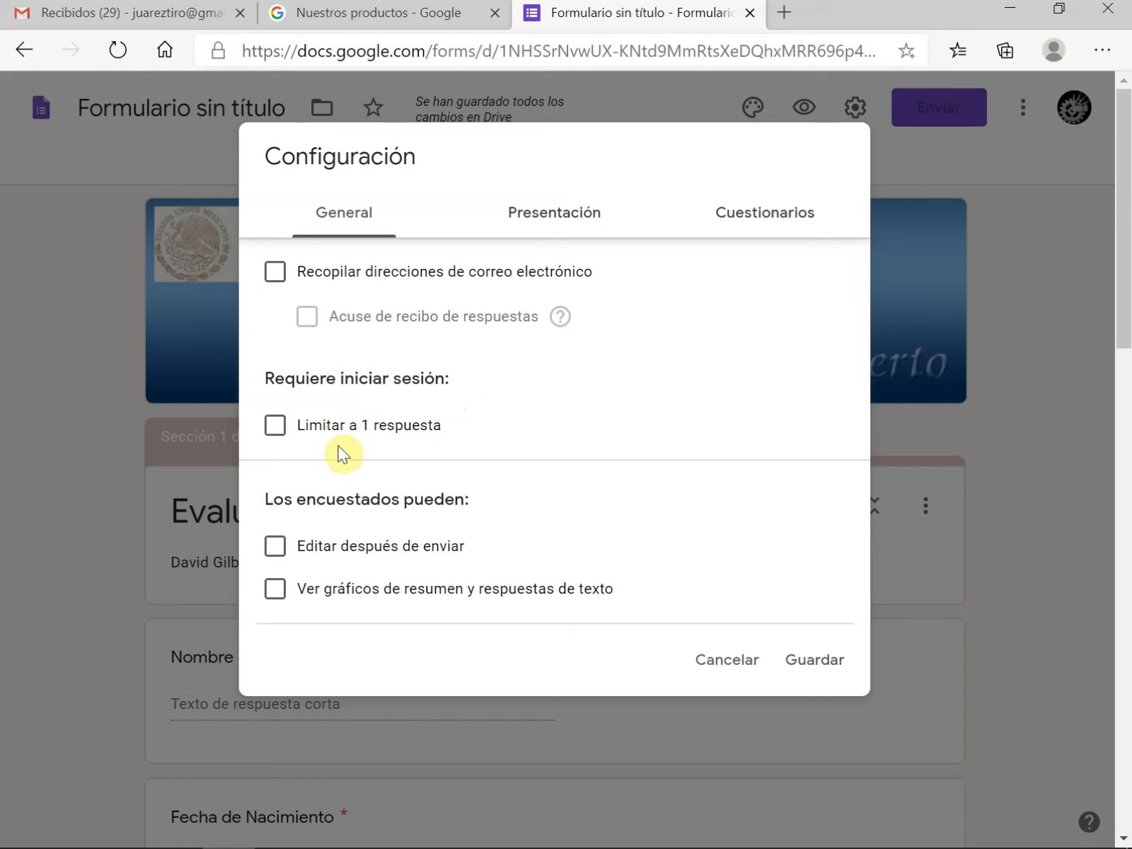
pyautogui.click(547, 227)
pyautogui.click(275, 315)
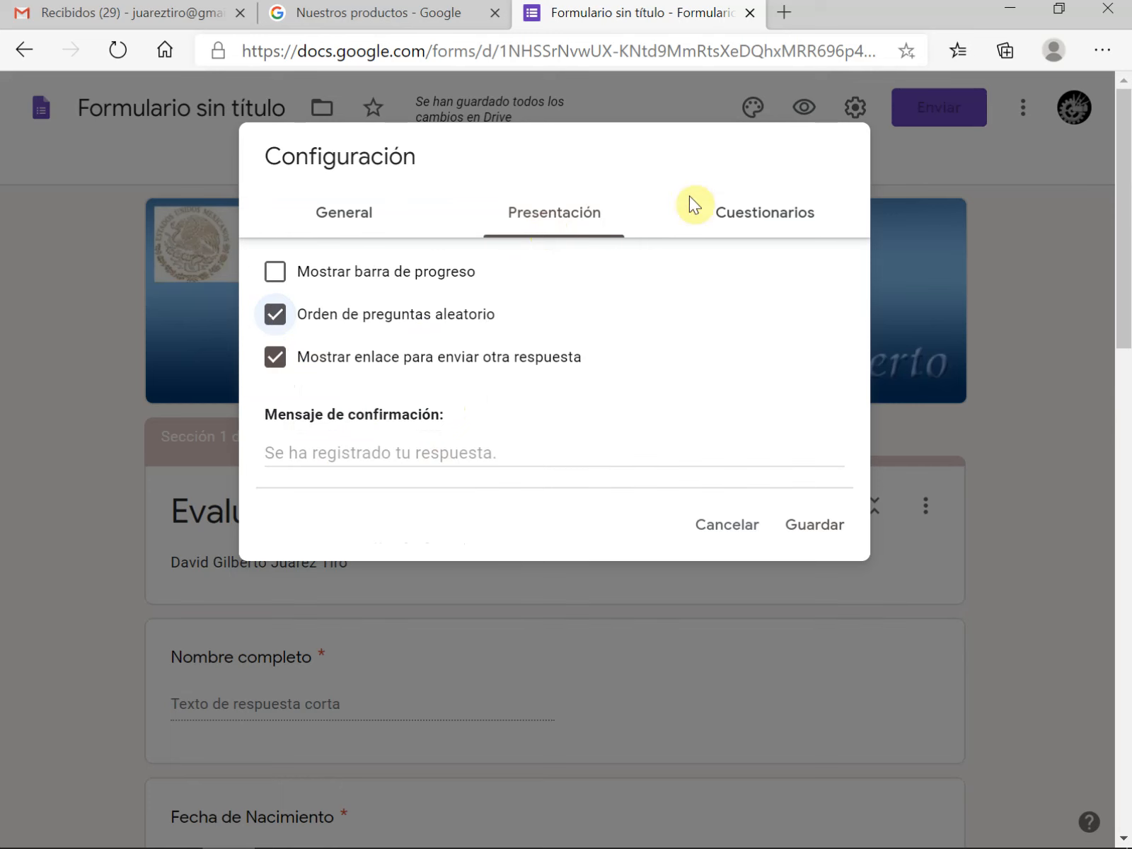
# Convert the form into a quiz with grades published right after each submission, and save the settings
pyautogui.click(770, 220)
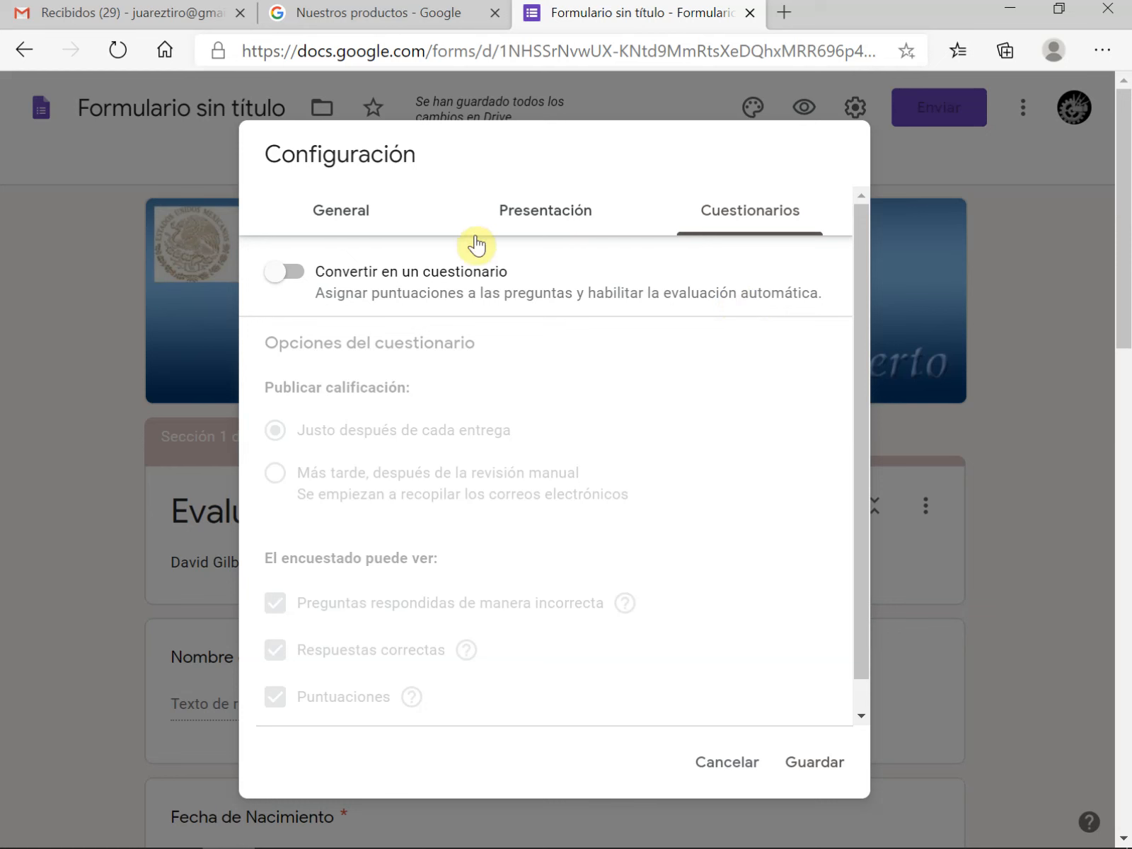
pyautogui.click(297, 285)
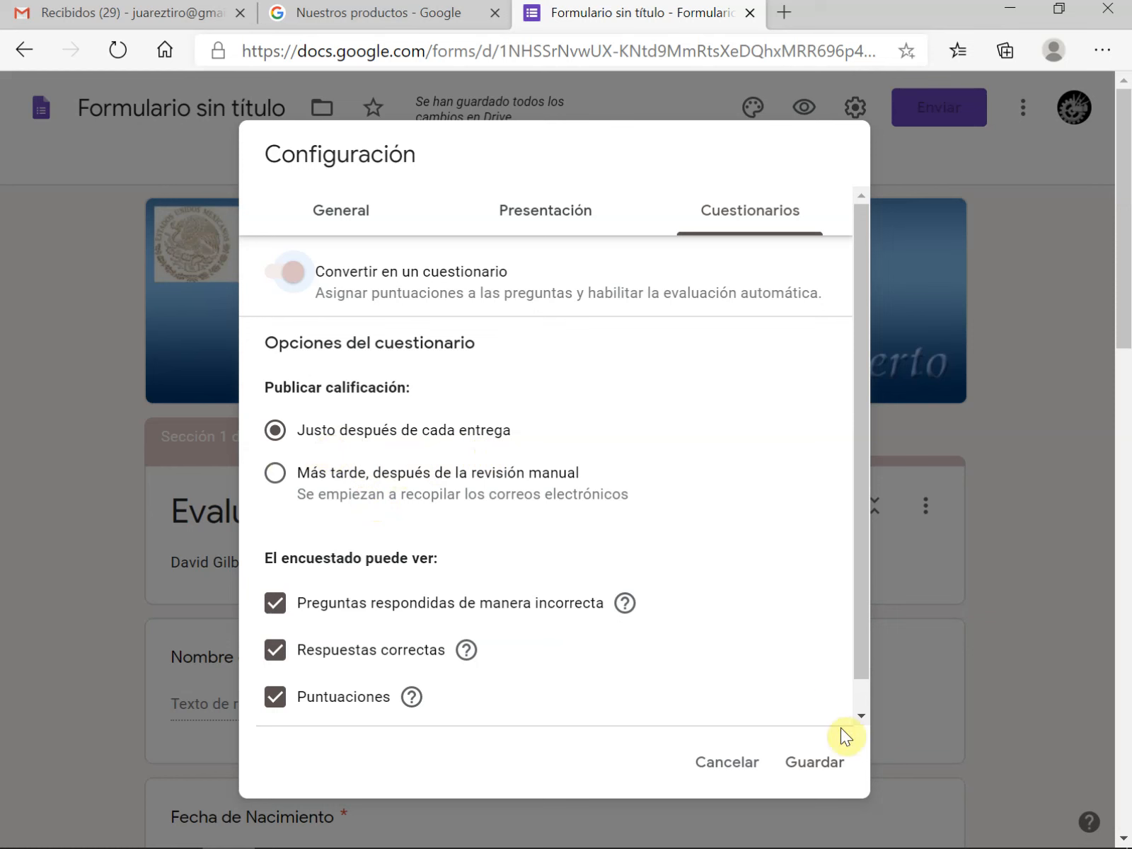
pyautogui.click(815, 768)
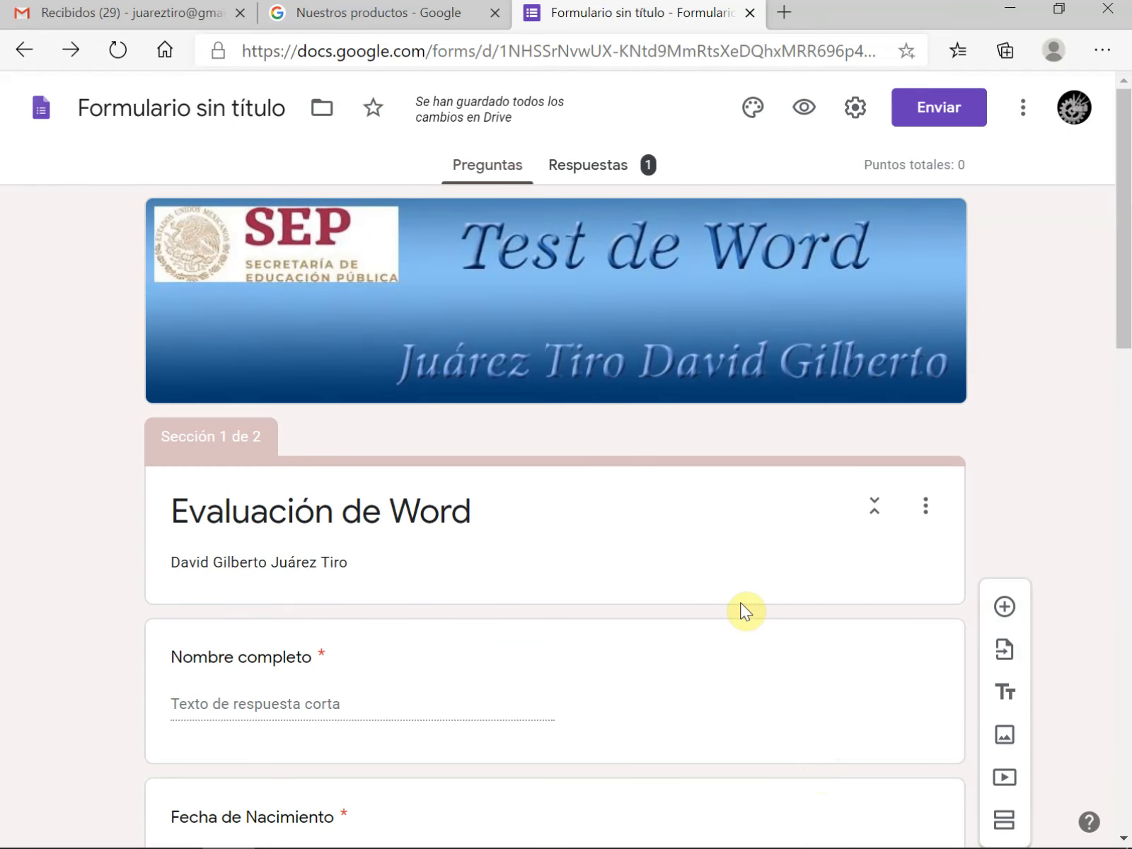
# Set the answer key of the "¿Procesador de palabras..." question to Microsoft Word, worth 2 points
pyautogui.scroll(-12, 740, 602)
pyautogui.scroll(-3, 740, 602)
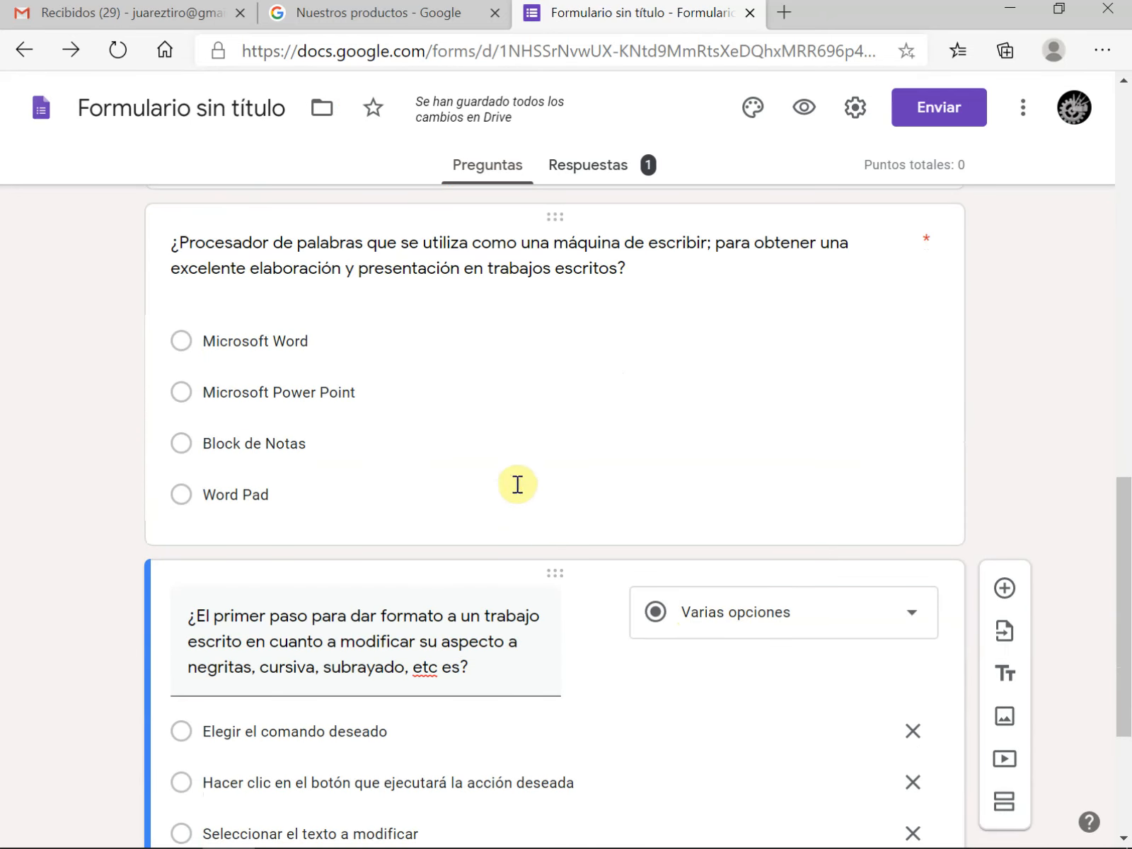
pyautogui.click(517, 484)
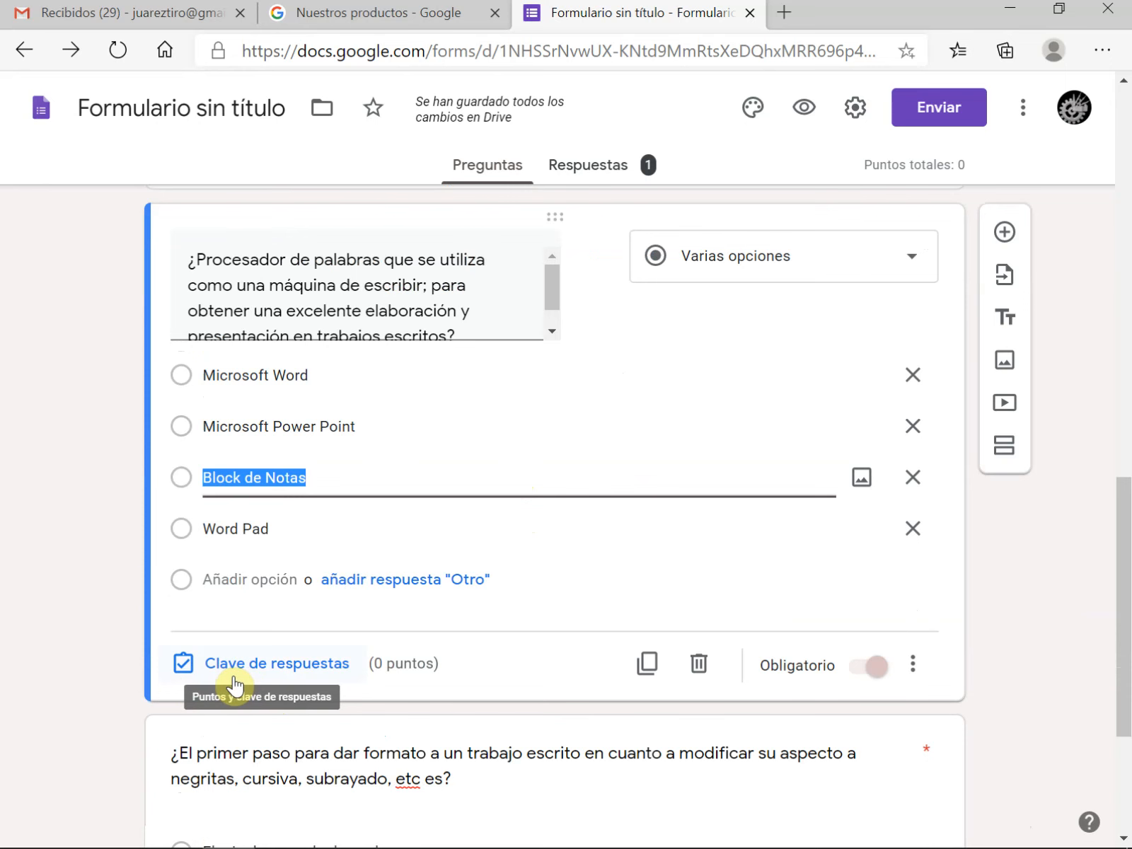
pyautogui.click(253, 662)
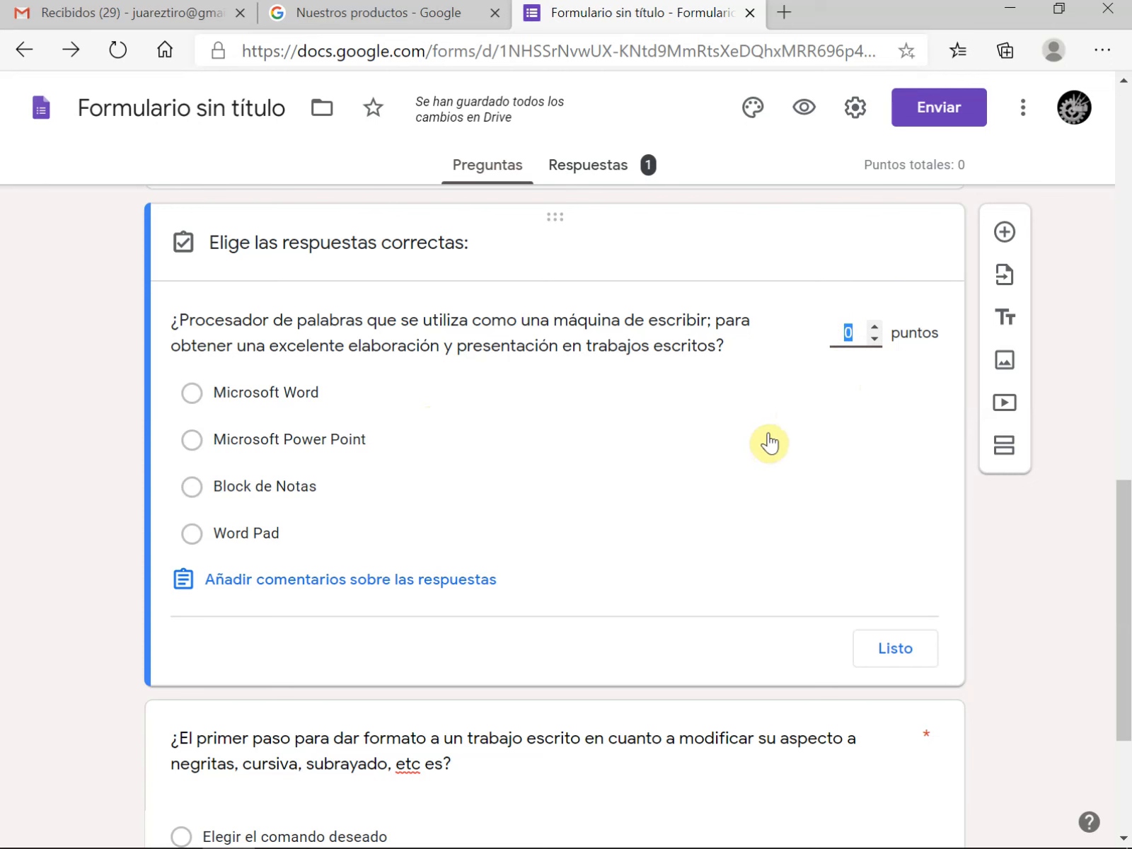
pyautogui.click(874, 327)
pyautogui.click(874, 327)
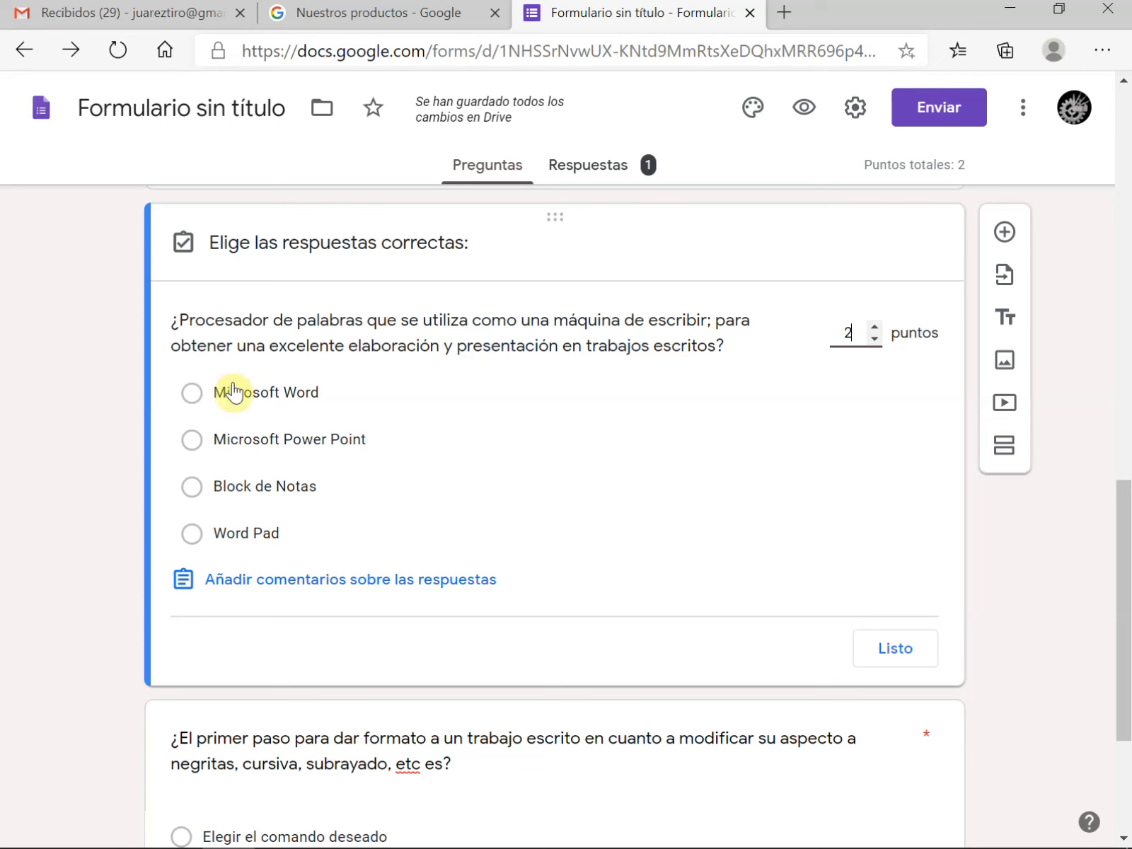
pyautogui.click(191, 397)
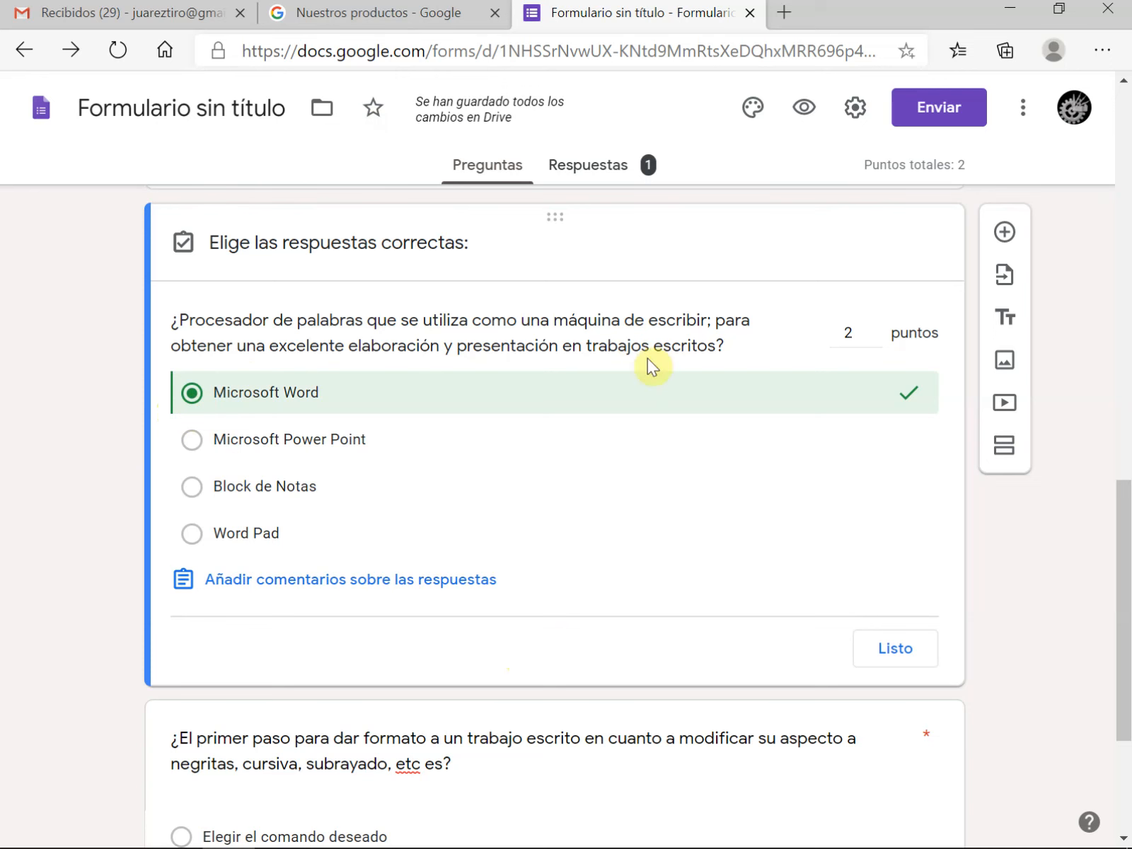
pyautogui.click(913, 657)
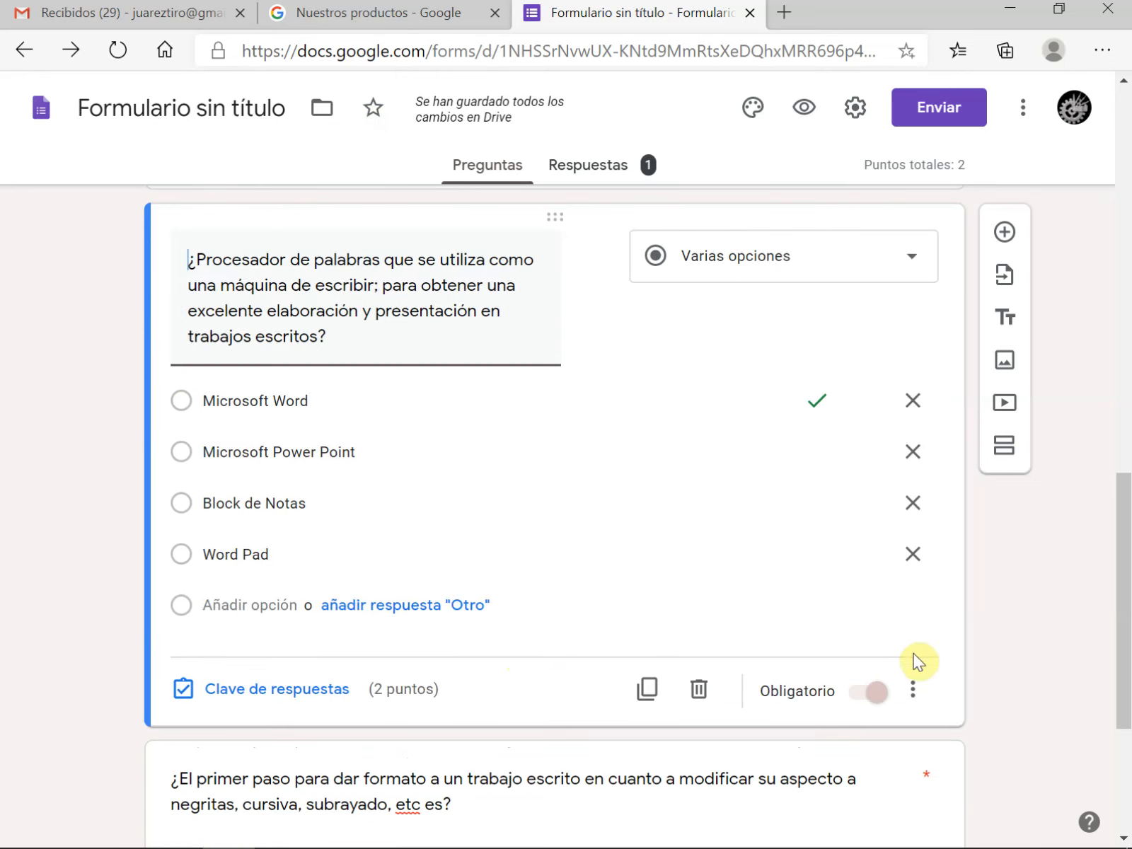
# Set the answer key of the "¿El primer paso para dar formato..." question to "Seleccionar el texto a modificar", worth 2 points
pyautogui.scroll(-2, 697, 594)
pyautogui.scroll(-2, 698, 600)
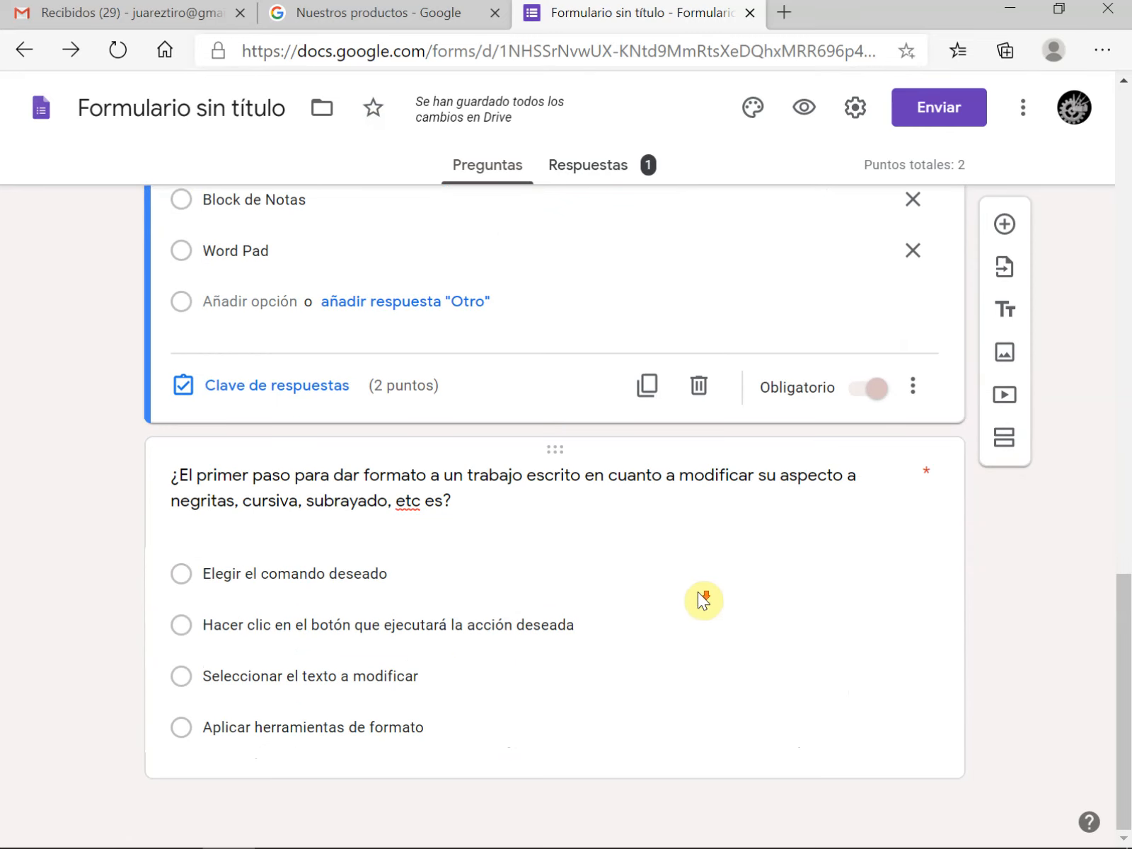
pyautogui.click(501, 570)
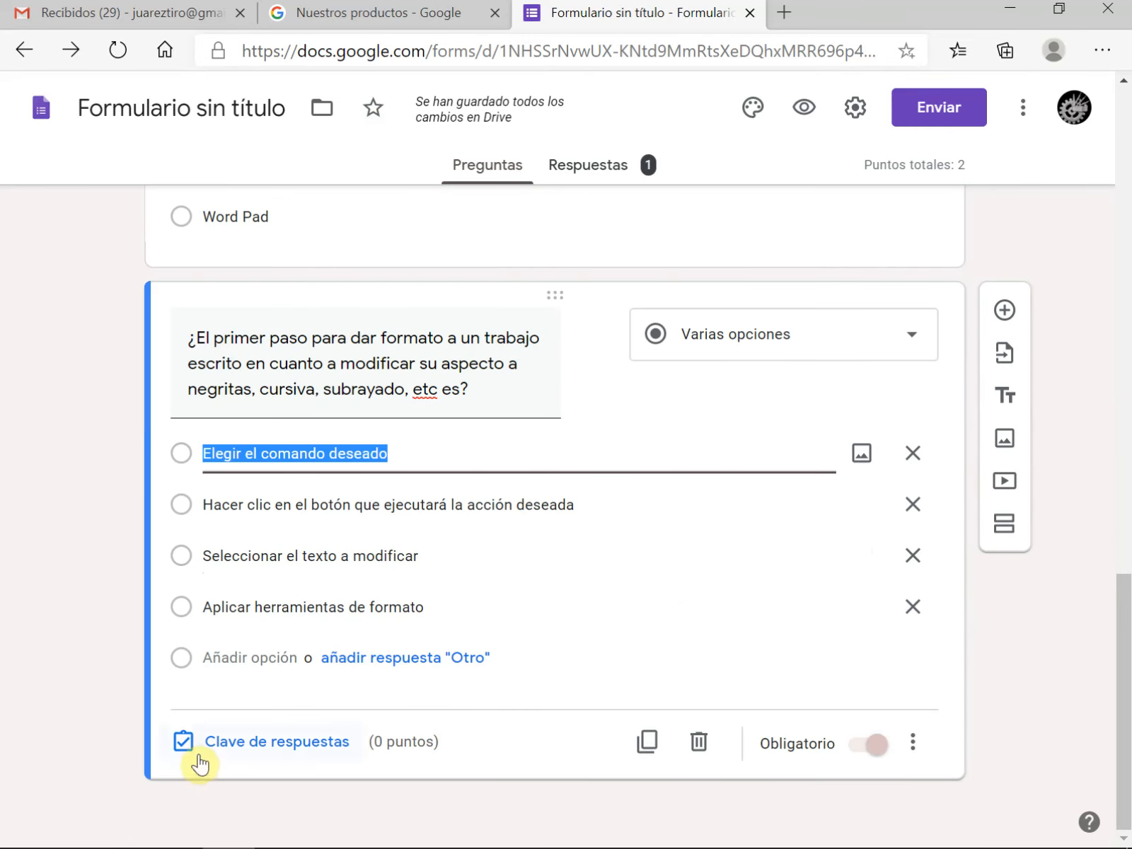
pyautogui.click(256, 751)
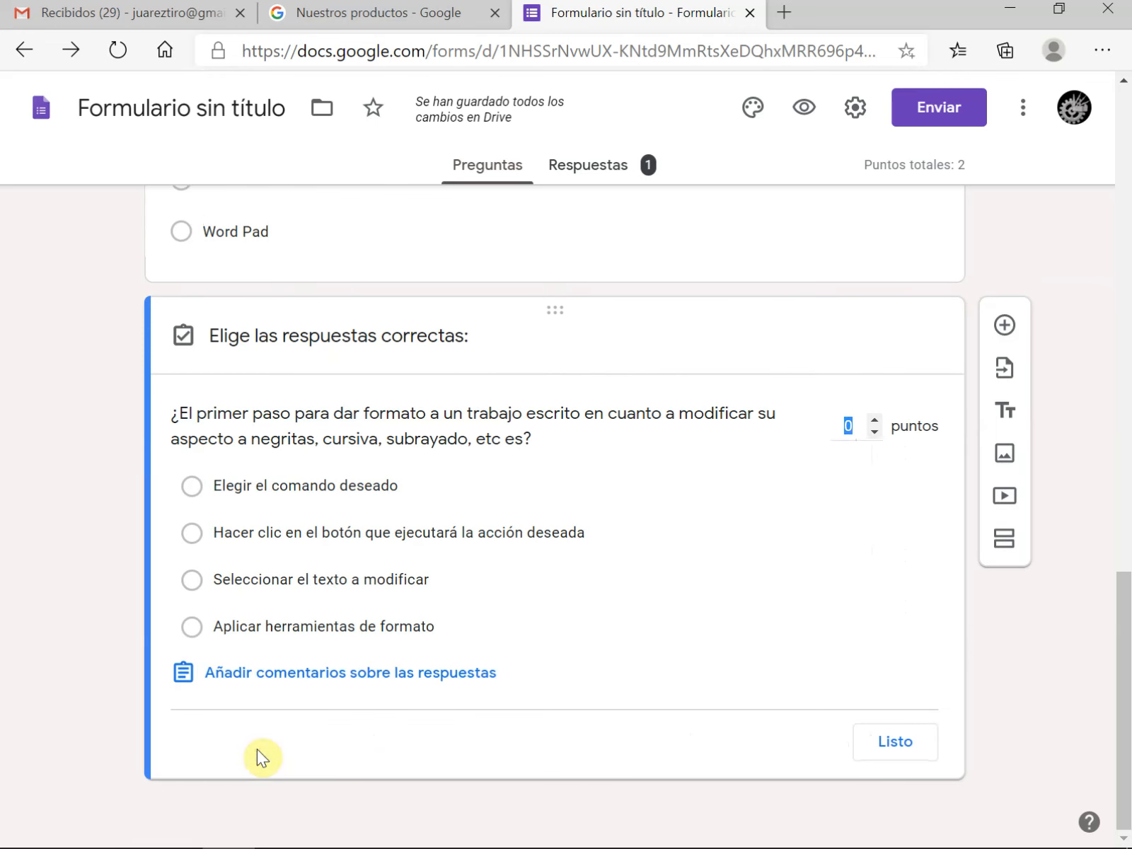
pyautogui.click(853, 425)
pyautogui.click(875, 419)
pyautogui.click(192, 581)
pyautogui.click(889, 743)
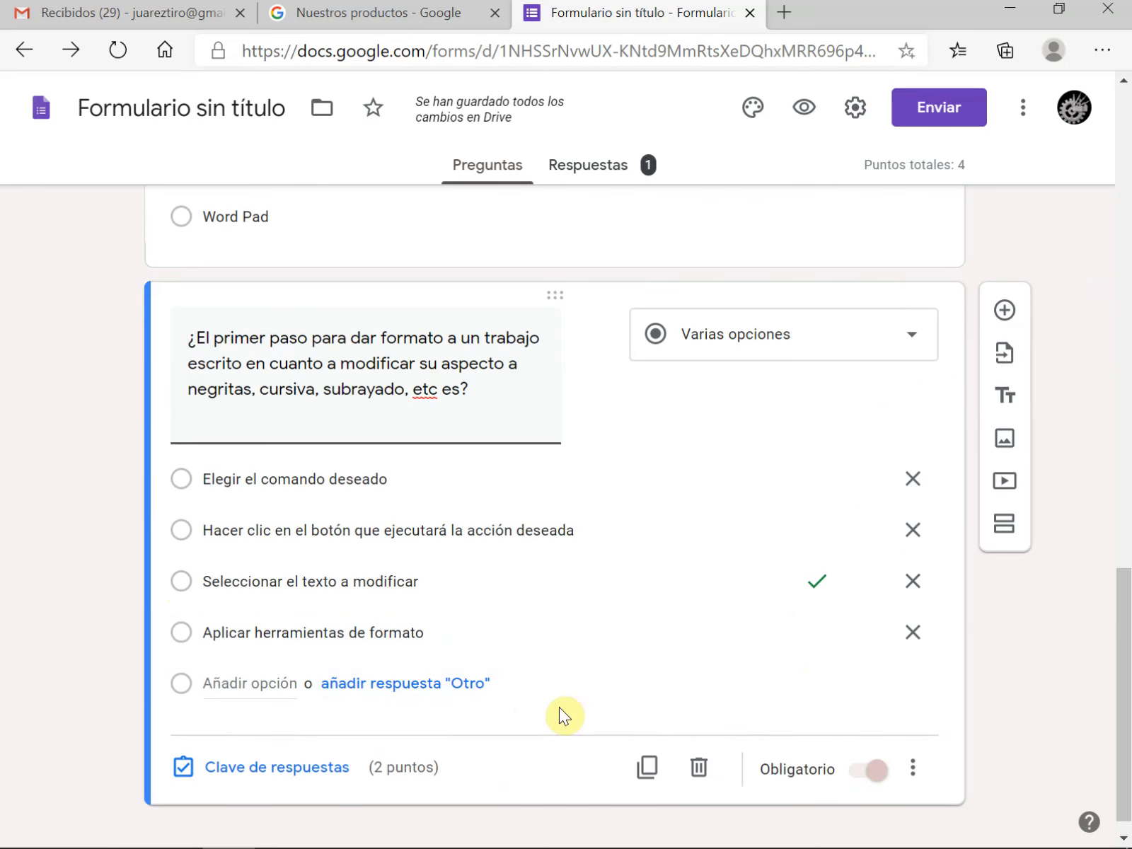
# Preview the form, fill in the date of birth, e-mail and full name, and continue to the exam section
pyautogui.scroll(10, 561, 707)
pyautogui.scroll(2, 561, 707)
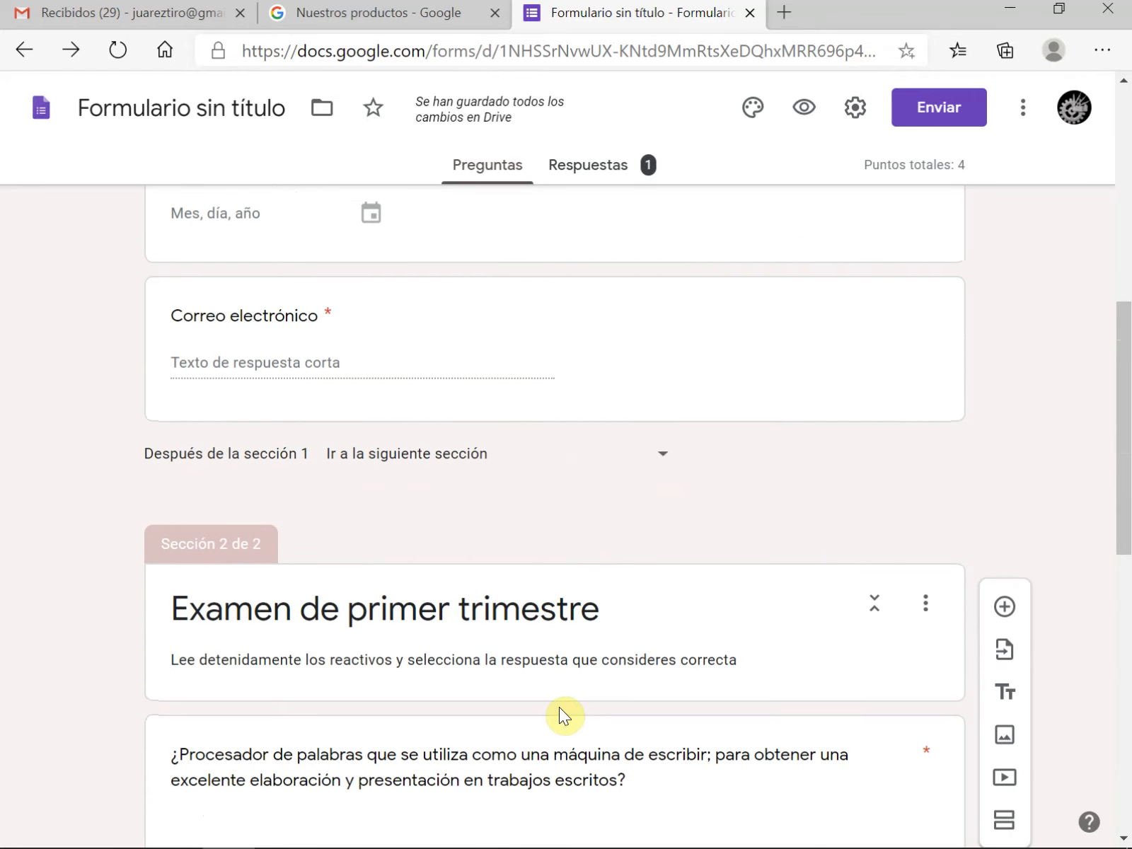
pyautogui.scroll(-10, 563, 736)
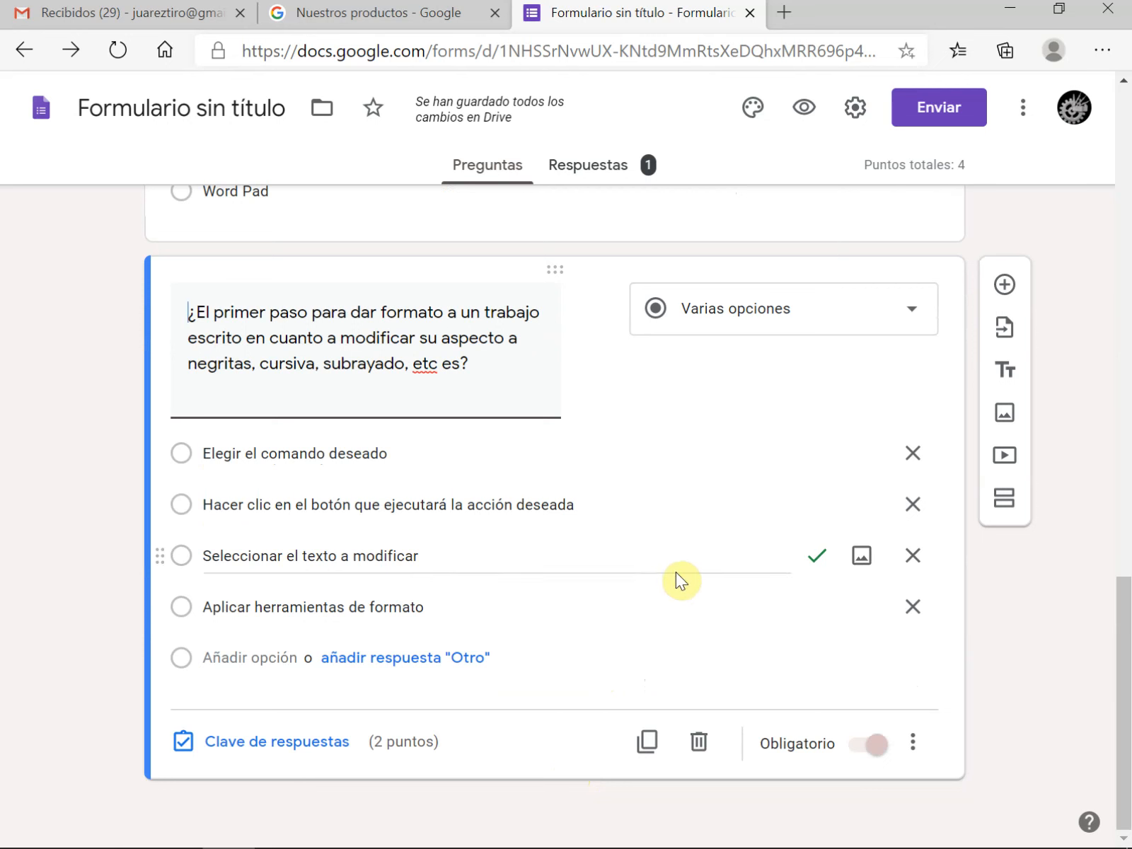
pyautogui.click(802, 113)
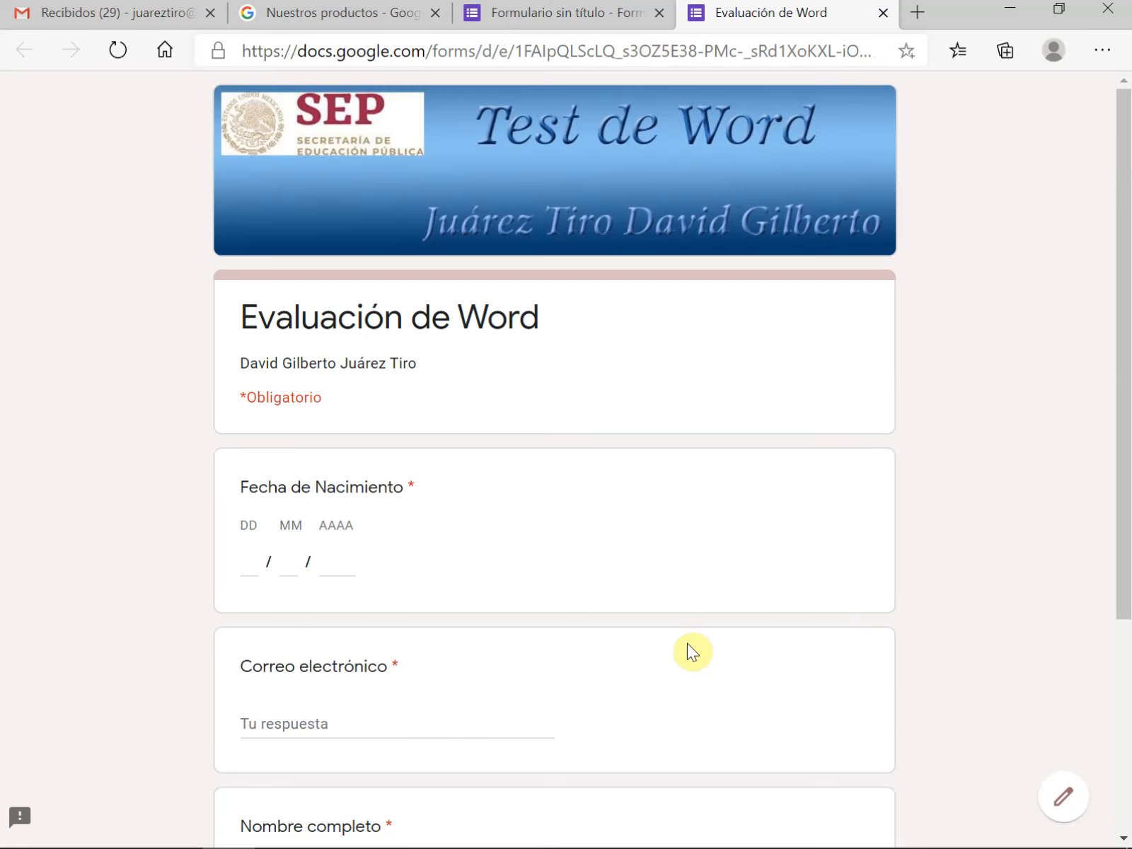
pyautogui.scroll(-4, 676, 703)
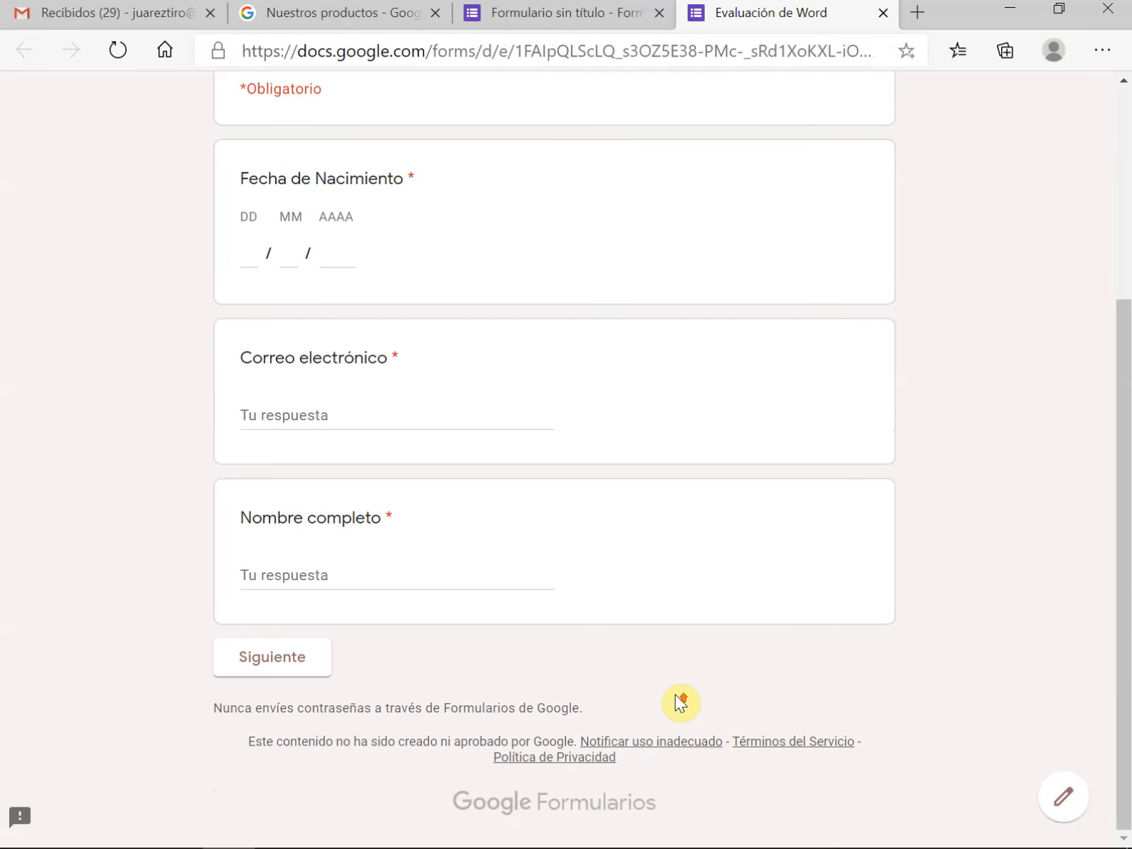
pyautogui.scroll(3, 675, 703)
pyautogui.scroll(-3, 674, 694)
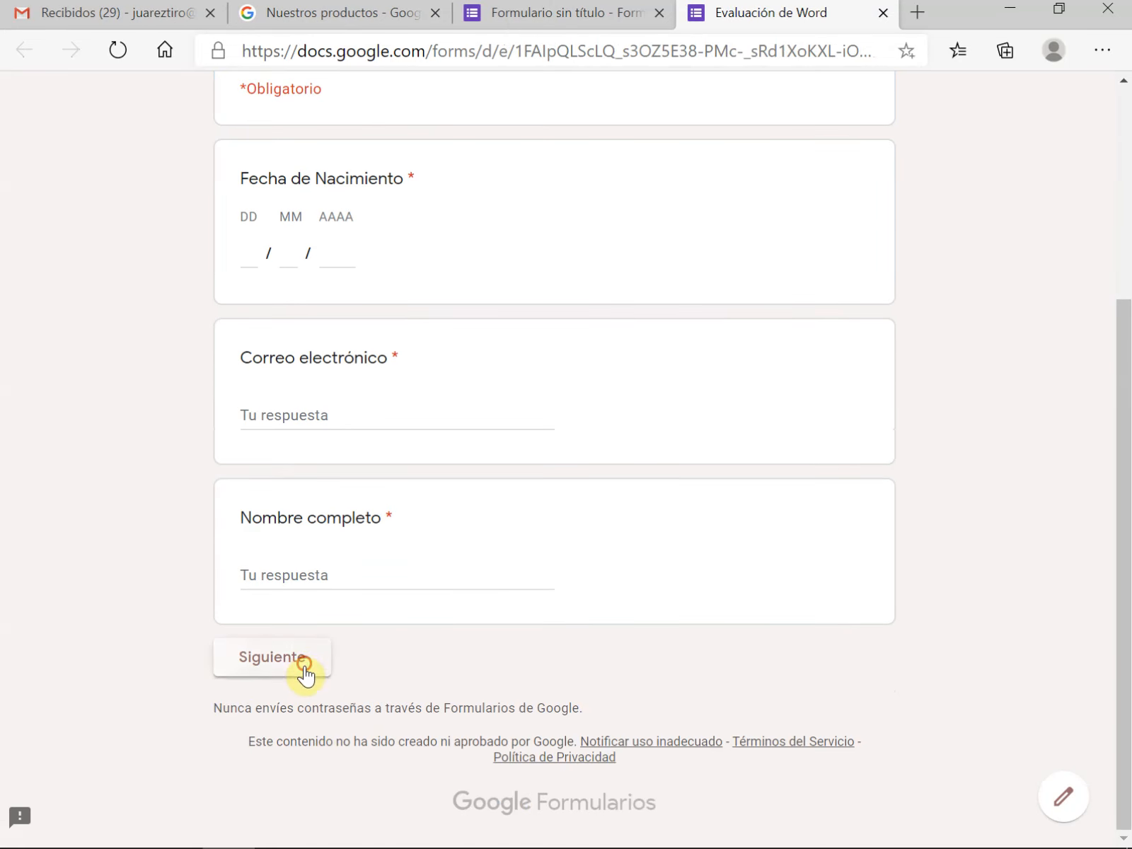
pyautogui.click(304, 674)
pyautogui.scroll(4, 396, 654)
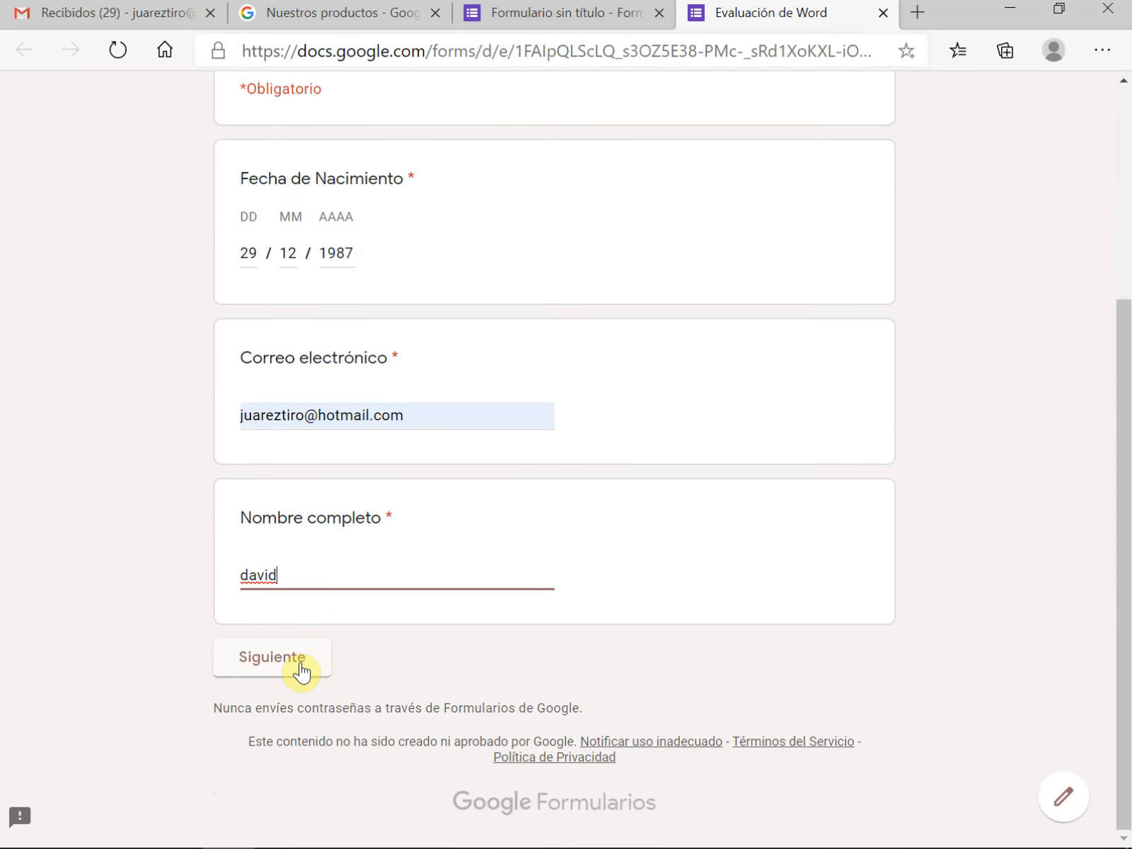
pyautogui.click(300, 661)
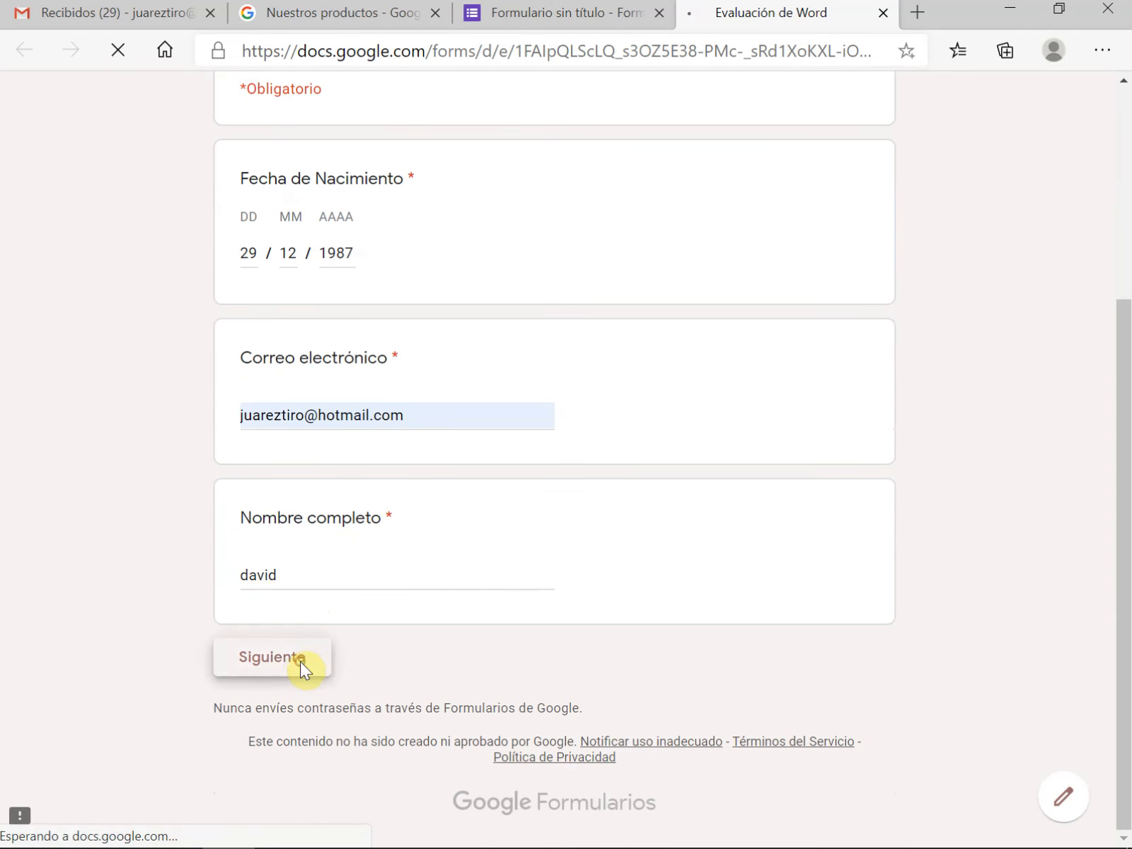
# Answer the two exam questions with "Block de Notas" and "Seleccionar el texto a modificar", and submit the test response
pyautogui.scroll(-5, 399, 657)
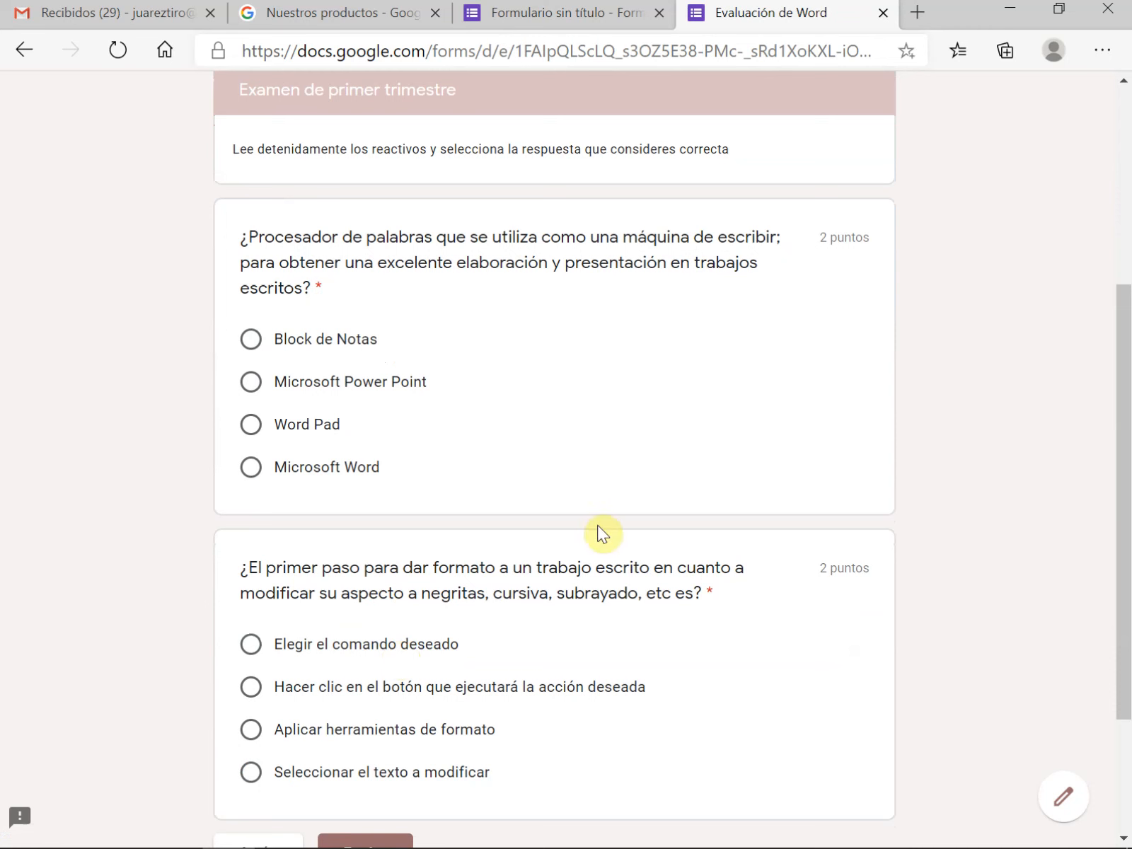
pyautogui.click(255, 344)
pyautogui.scroll(-3, 505, 599)
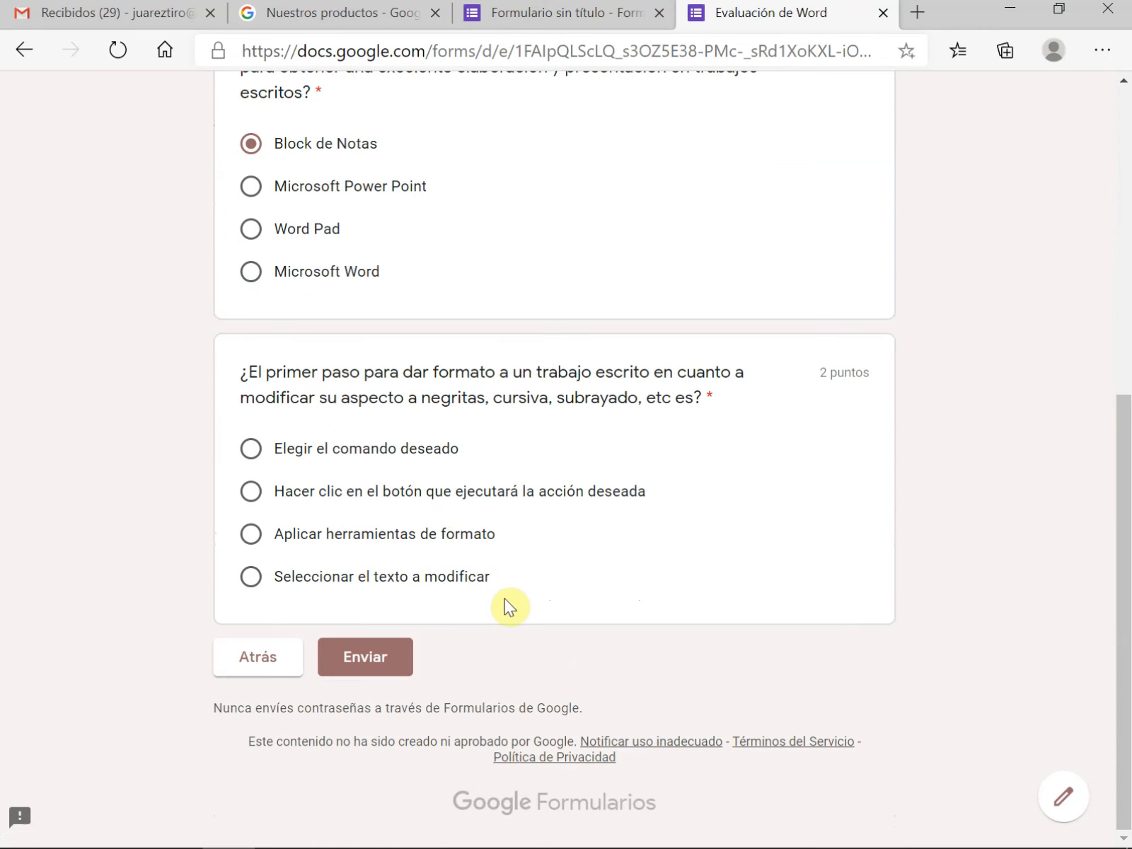
pyautogui.click(255, 576)
pyautogui.click(393, 664)
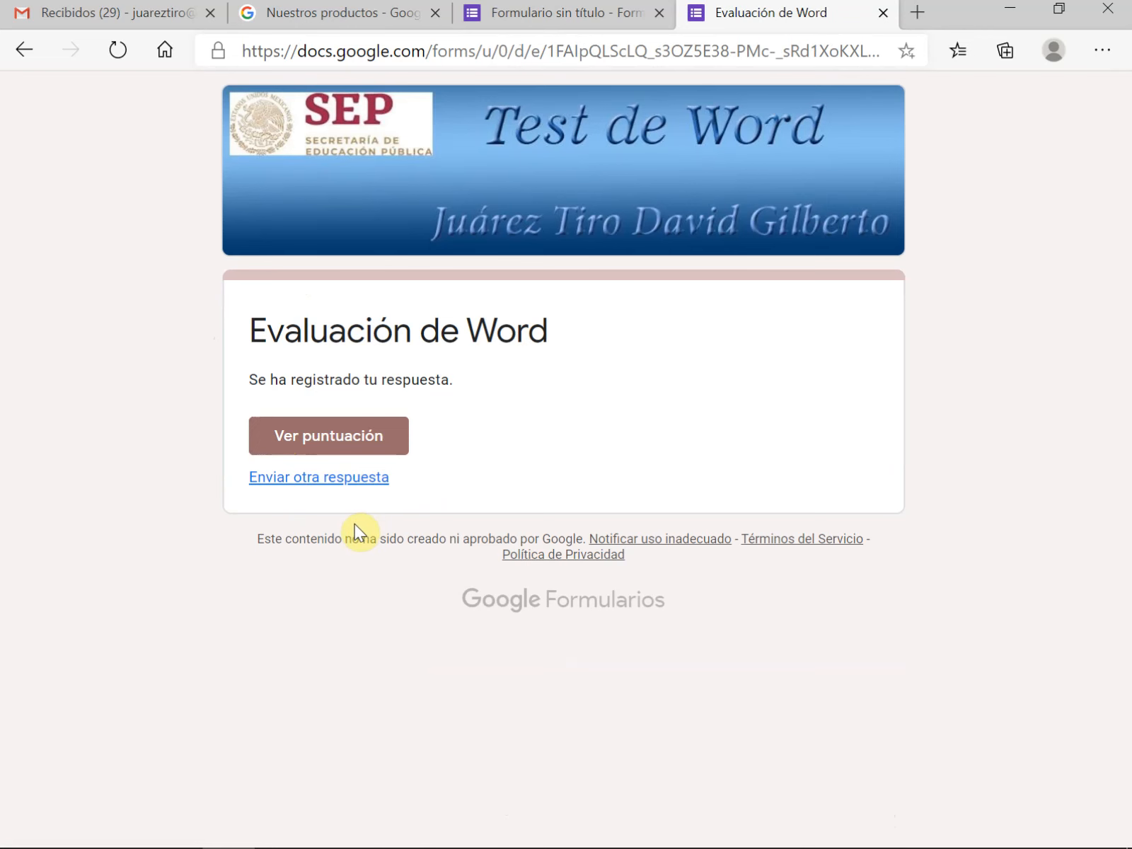
# View the score of the submitted test, then close the results and the preview to return to the form editor
pyautogui.click(349, 439)
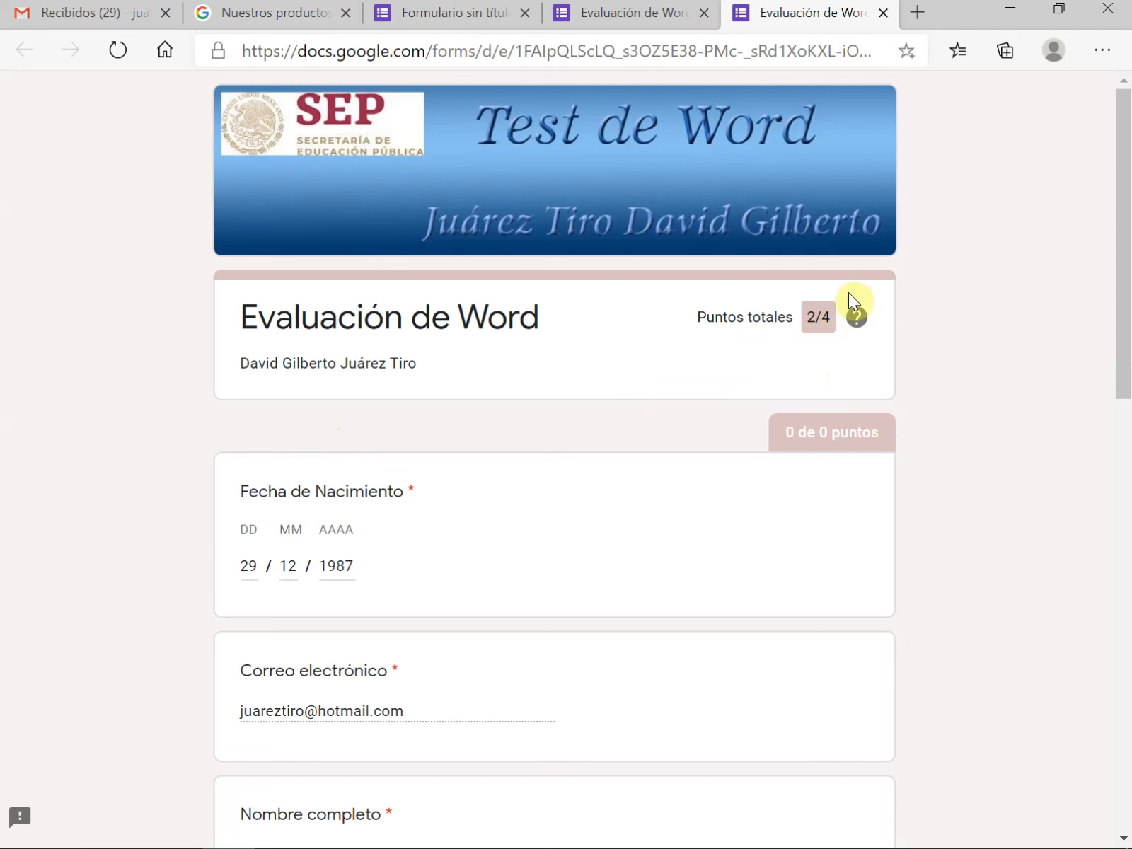
pyautogui.click(882, 13)
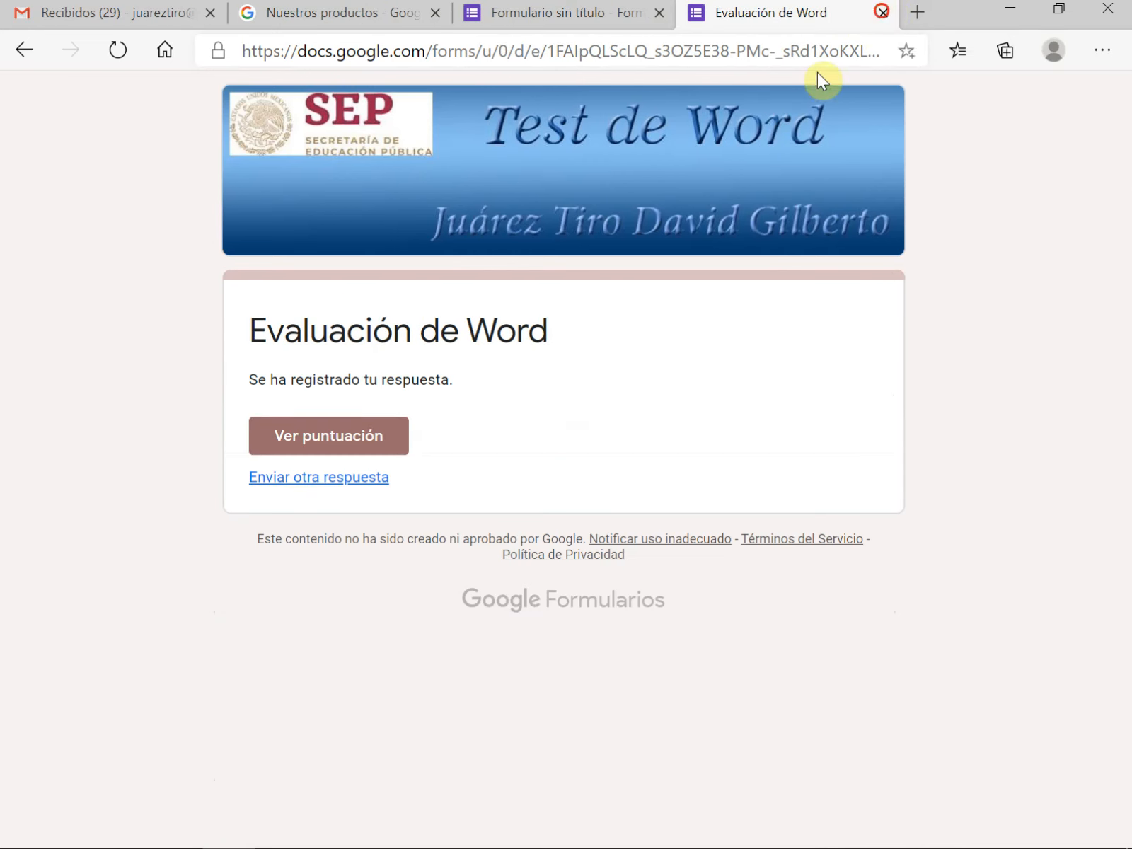
pyautogui.click(883, 12)
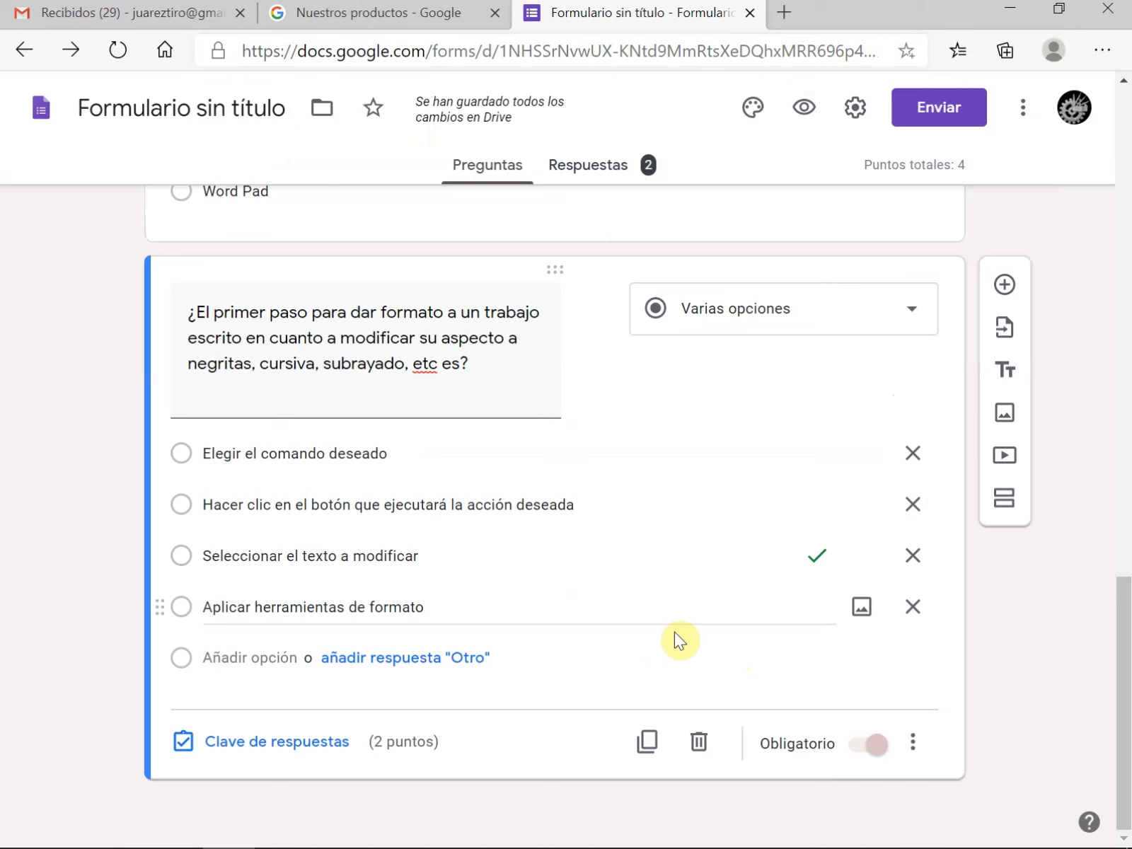
# Import the "Es una poderosa herramienta...", "Las fórmulas se utilizan..." and "Acción para quitar el color negro..." questions from the Examen form
pyautogui.click(1016, 338)
pyautogui.click(208, 421)
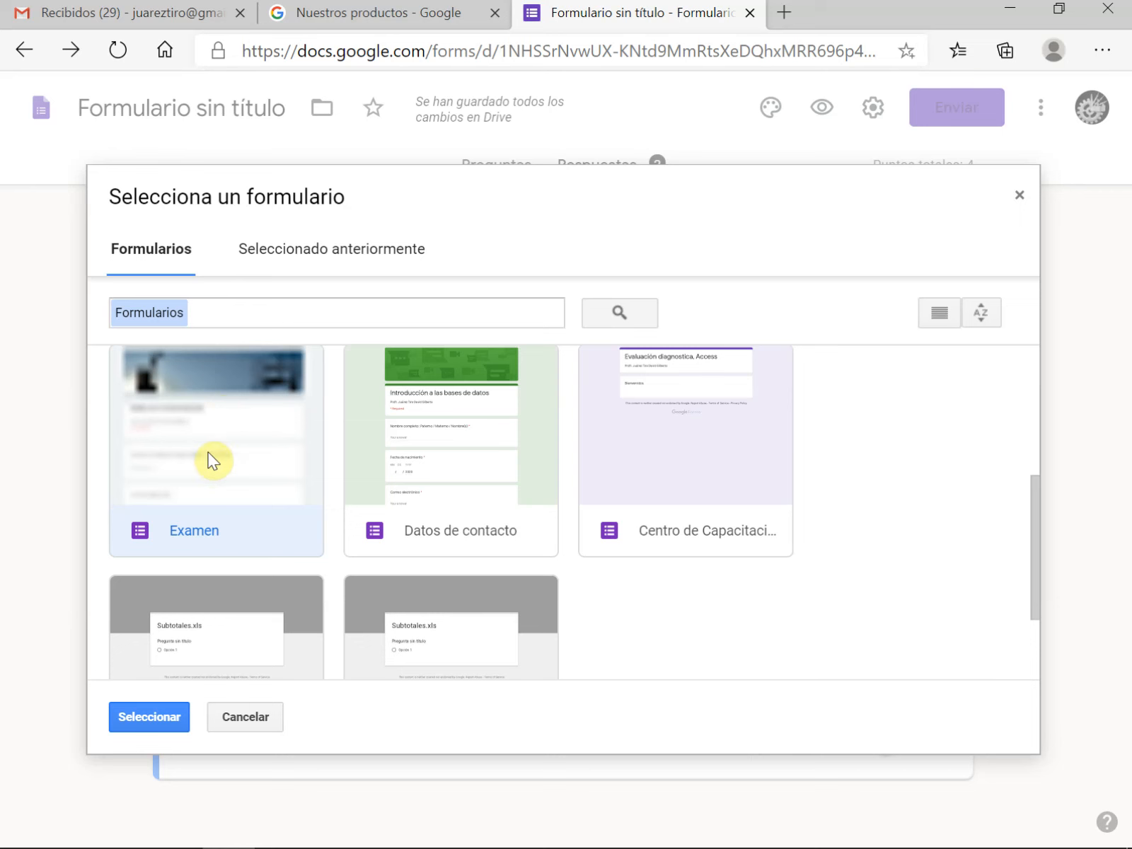
pyautogui.click(156, 717)
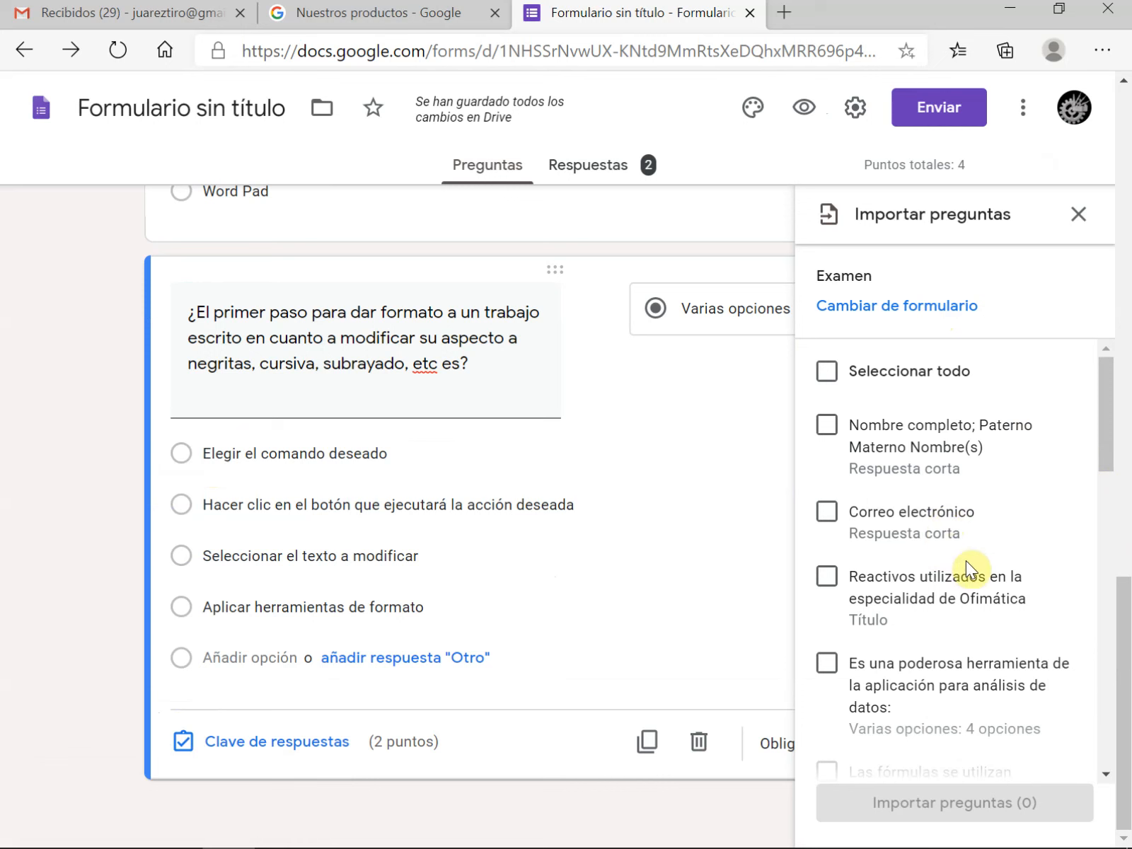
pyautogui.moveTo(1110, 404); pyautogui.dragTo(1111, 478)
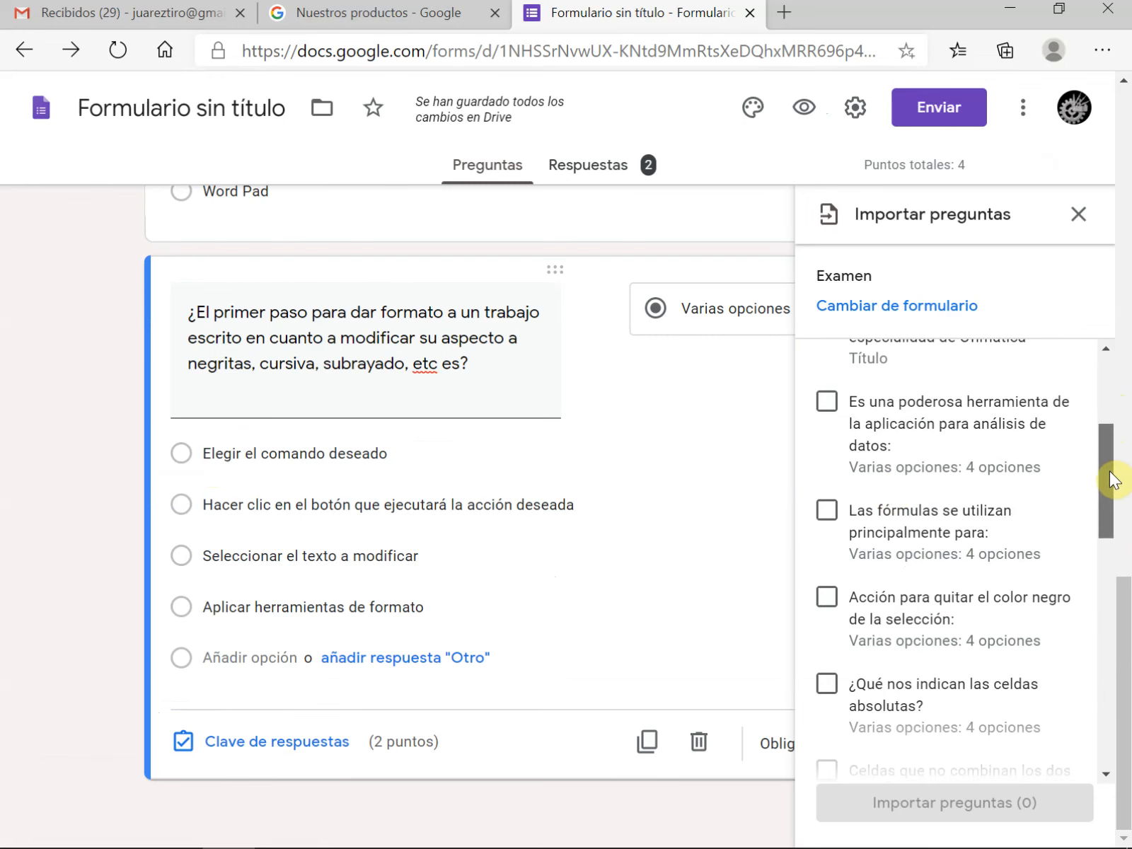
pyautogui.click(826, 404)
pyautogui.click(826, 510)
pyautogui.click(826, 597)
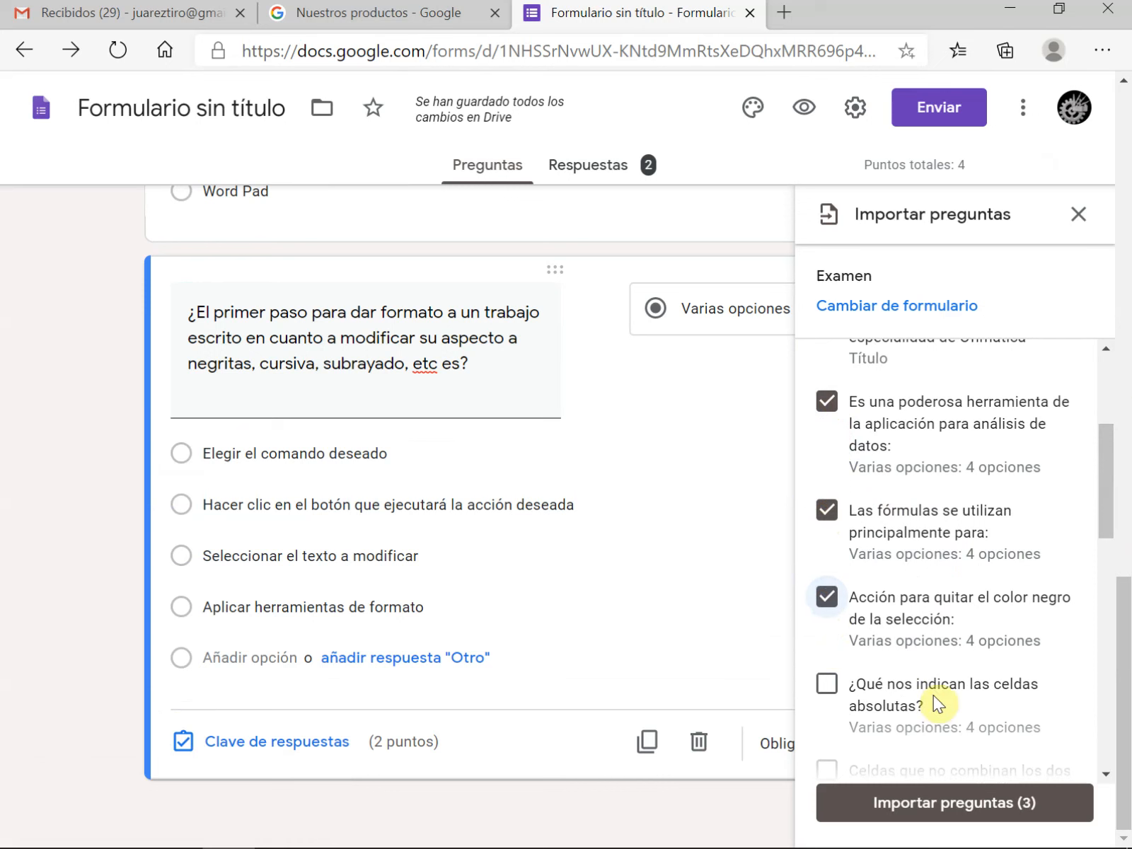
pyautogui.click(988, 809)
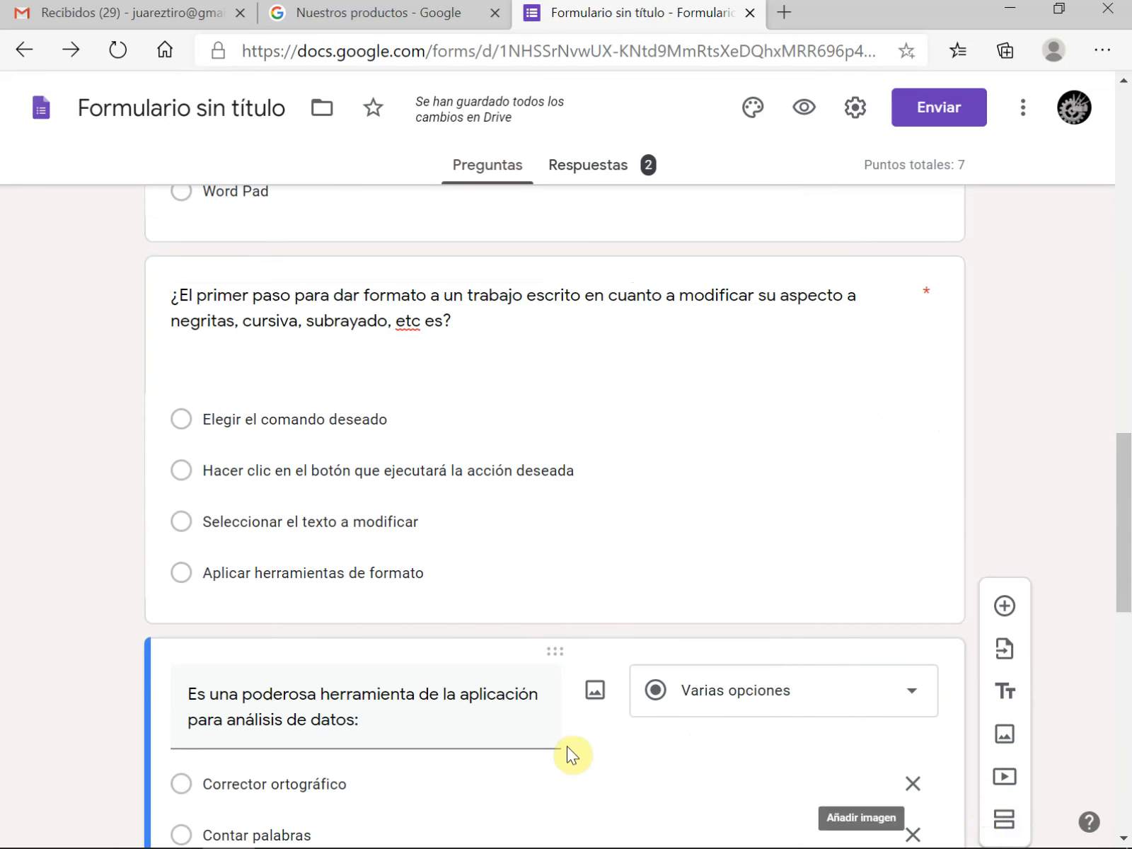
# Set the value of the imported "Es una poderosa herramienta..." question to 2 points in its answer key
pyautogui.scroll(-5, 571, 751)
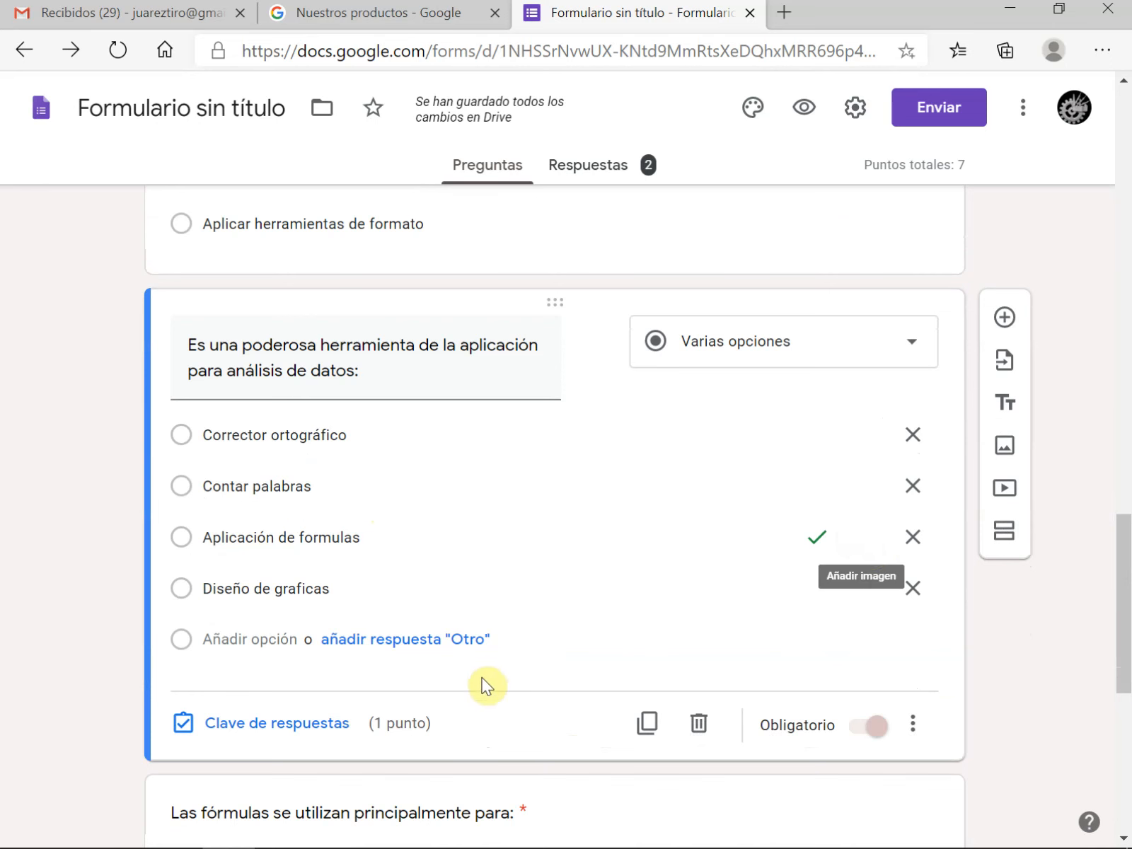
pyautogui.click(260, 732)
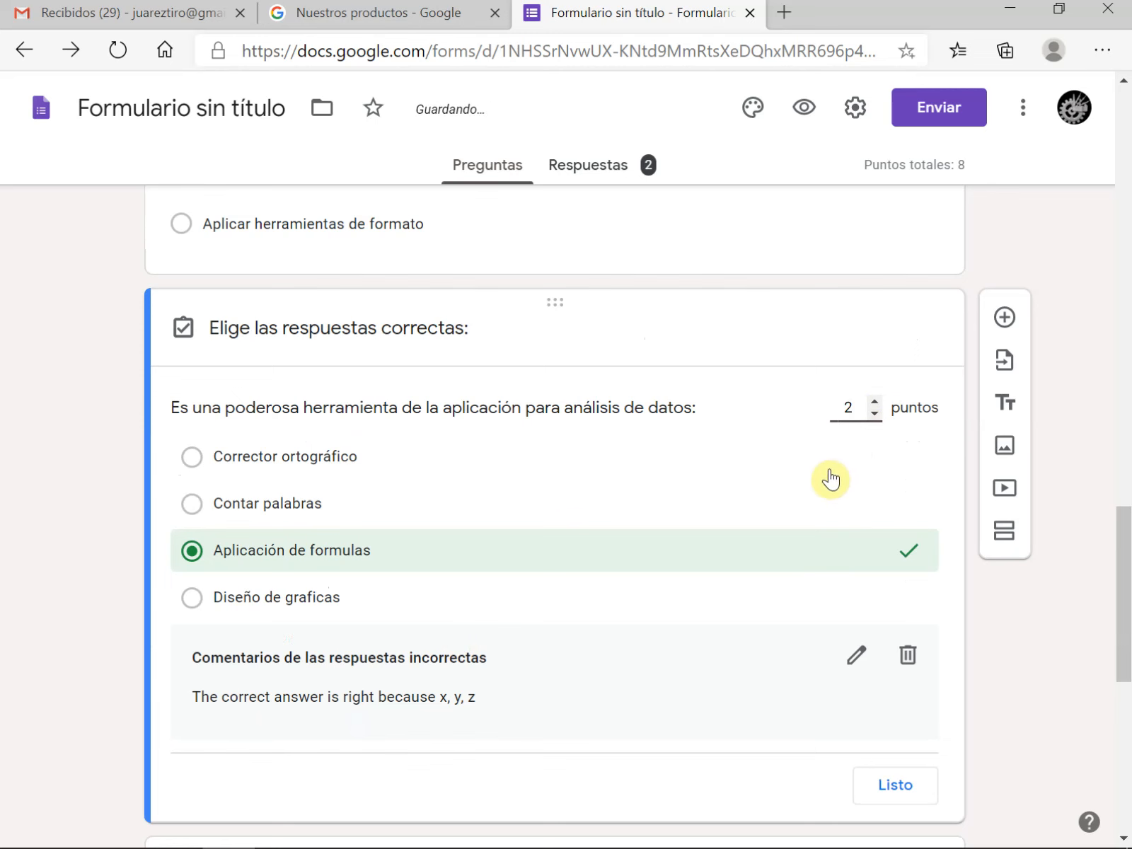
pyautogui.click(895, 785)
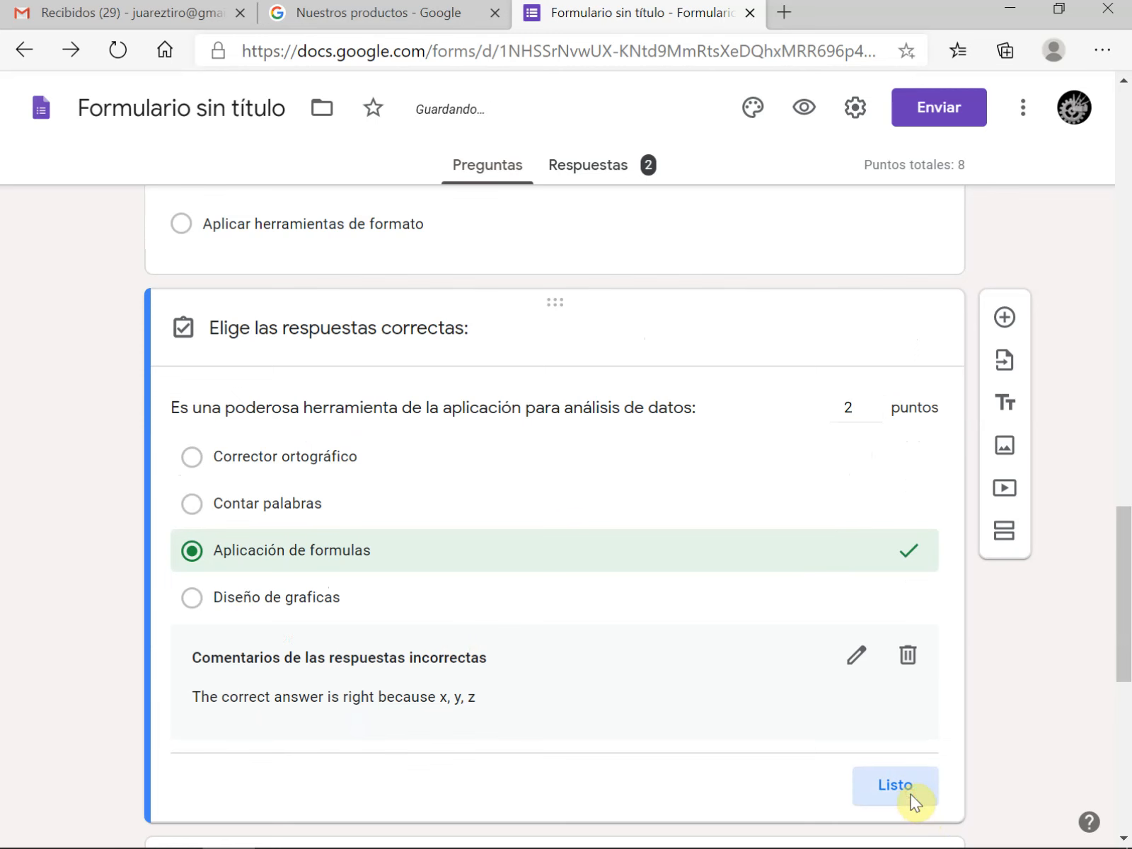
# Set the value of the "Las fórmulas se utilizan principalmente para" question to 2 points in its answer key
pyautogui.scroll(-2, 384, 437)
pyautogui.click(475, 380)
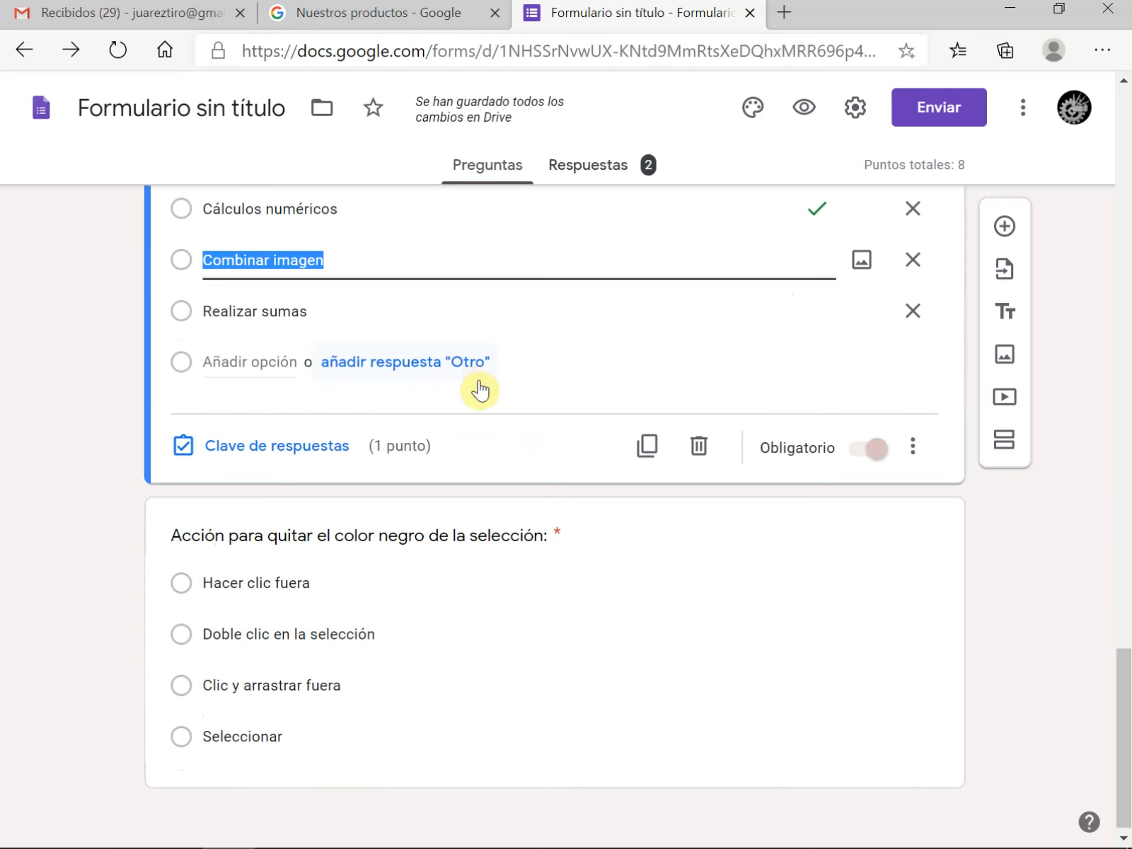
pyautogui.click(268, 462)
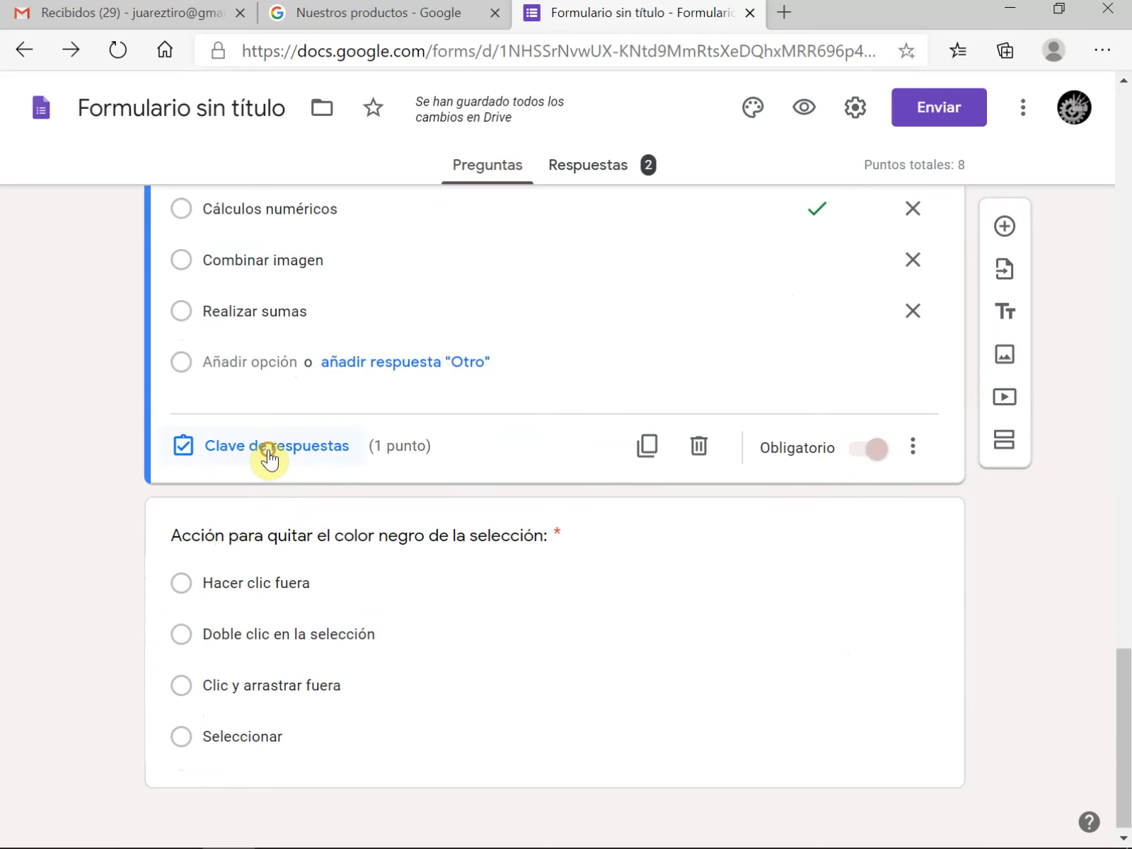
pyautogui.scroll(3, 665, 339)
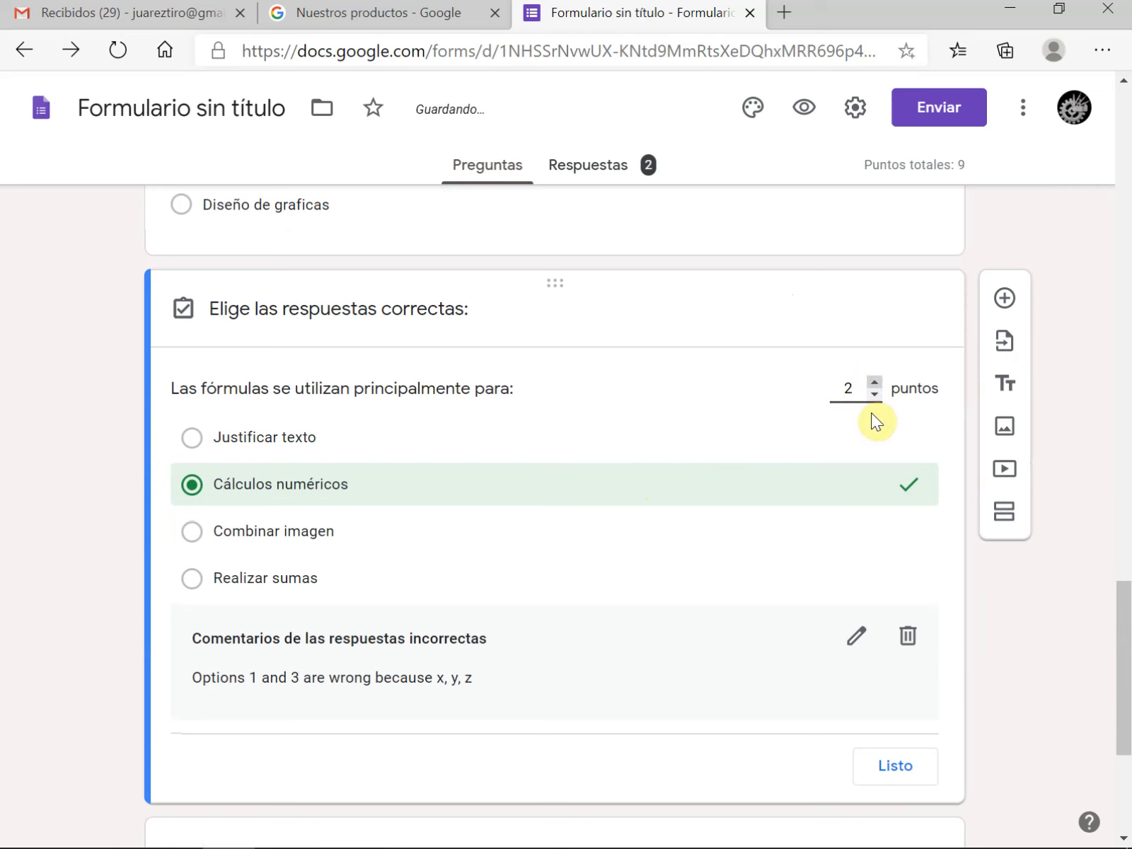
pyautogui.click(891, 765)
# Set the value of the "Acción para quitar el color negro de la selección" question to 2 points in its answer key
pyautogui.scroll(-3, 542, 679)
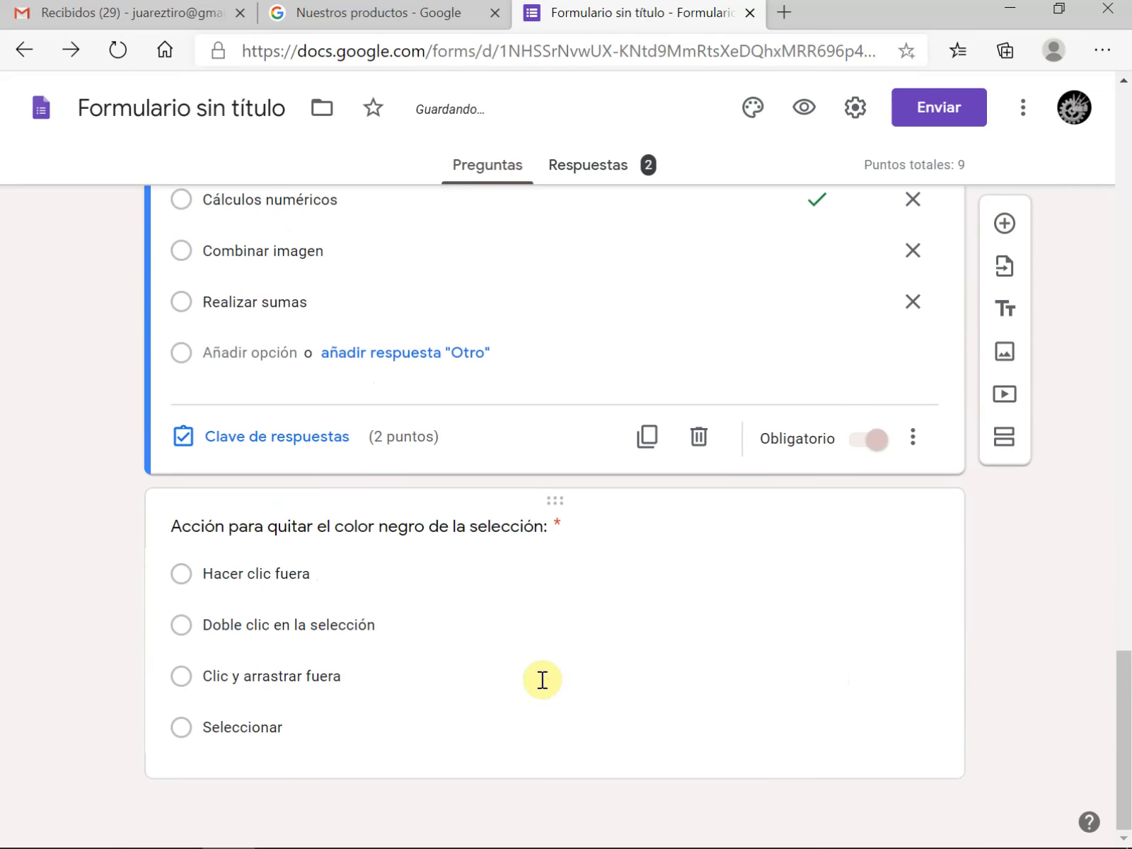
pyautogui.click(530, 707)
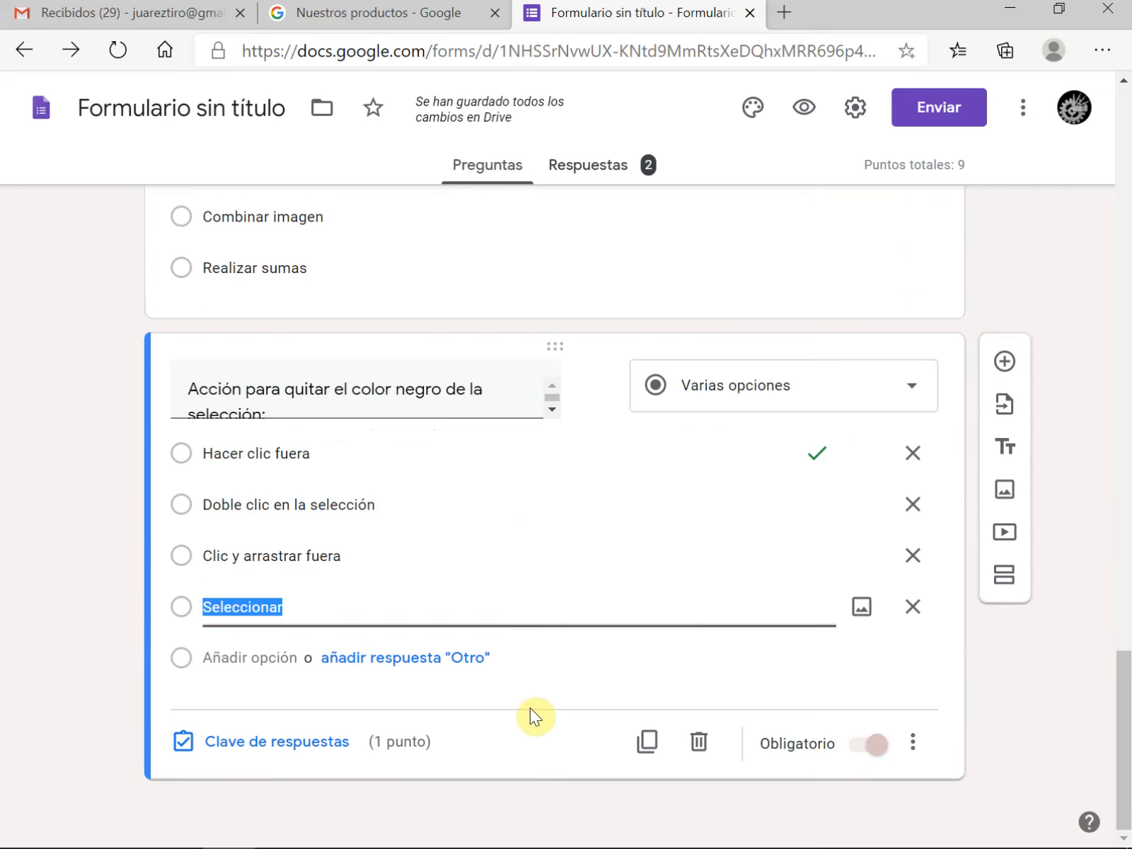
pyautogui.click(253, 741)
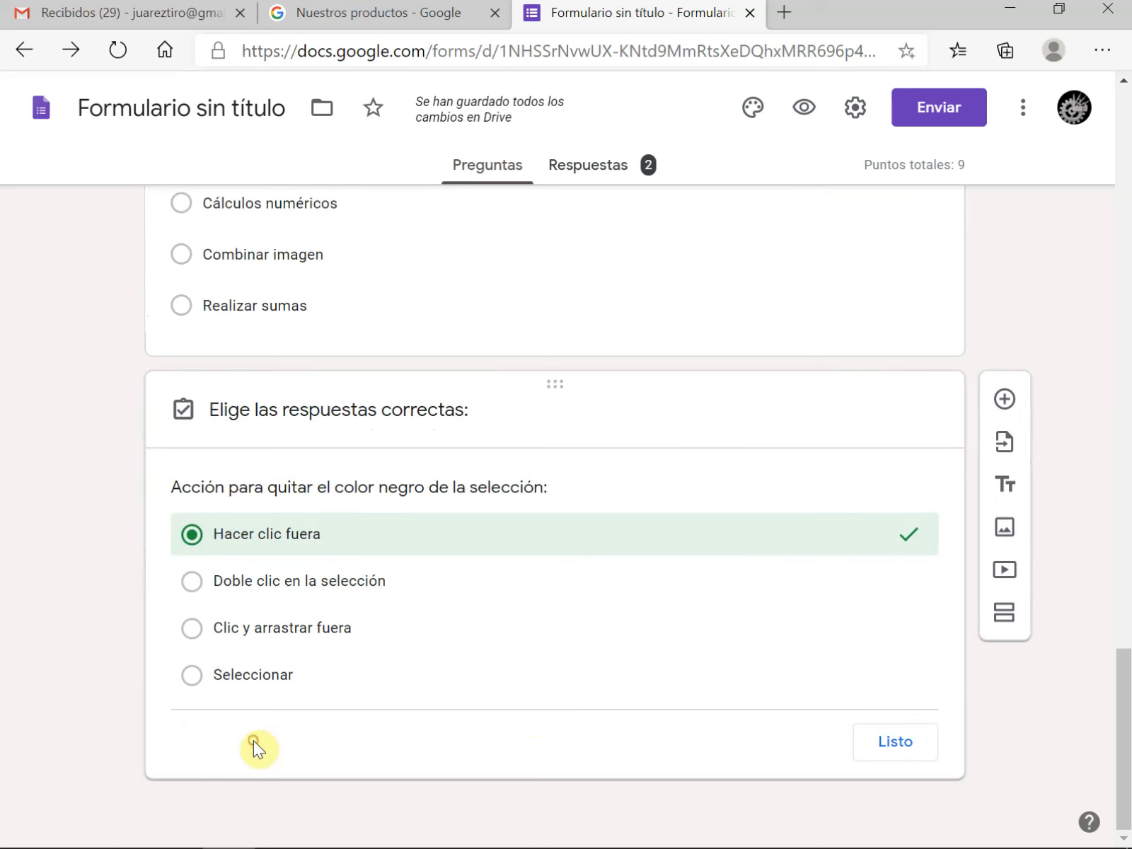
pyautogui.click(875, 446)
pyautogui.click(904, 761)
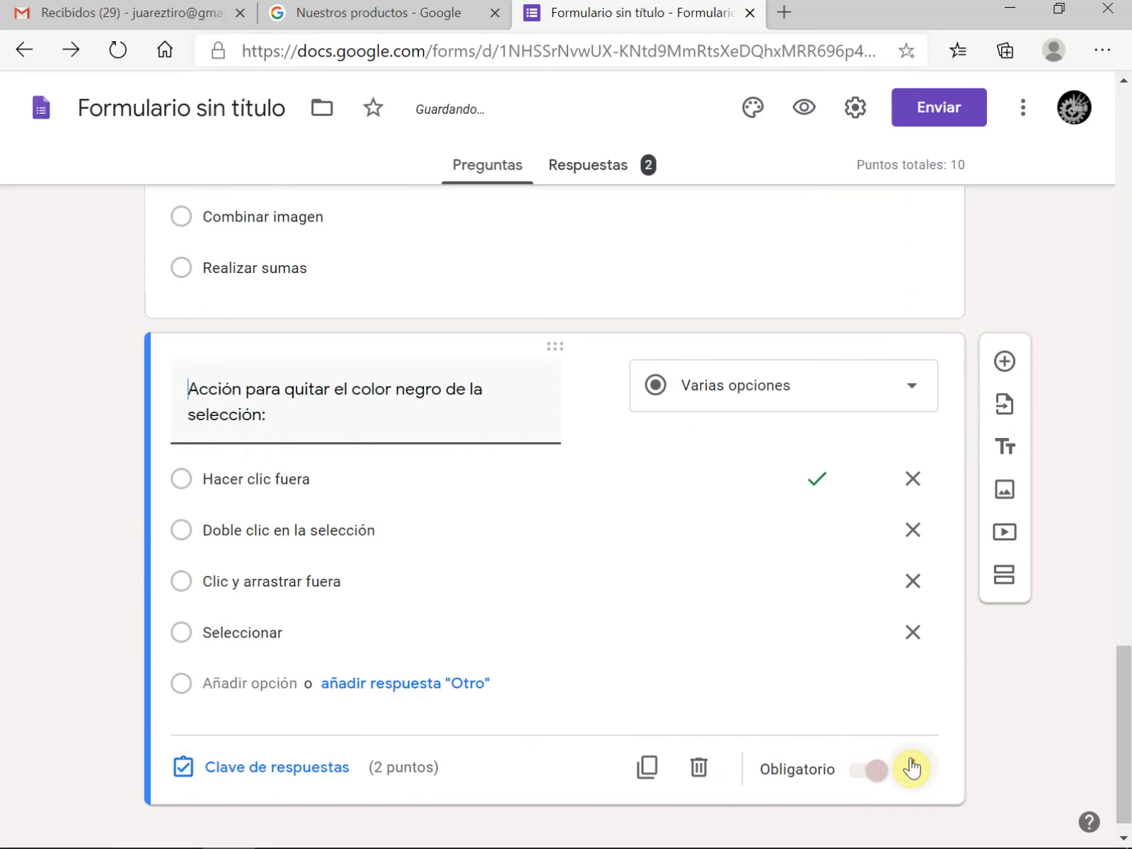
# Review the exam section's original and imported questions and their answer options in the form editor
pyautogui.scroll(10, 672, 650)
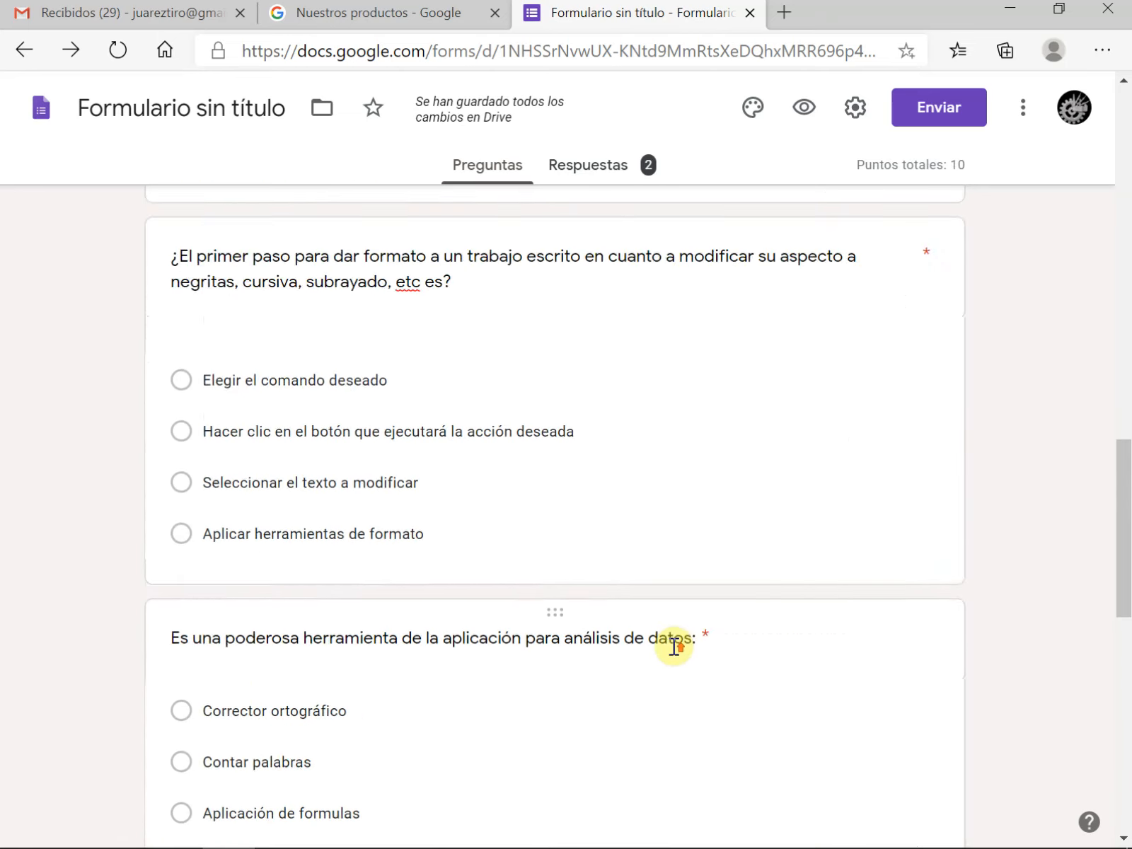
pyautogui.scroll(15, 673, 645)
pyautogui.scroll(-12, 673, 641)
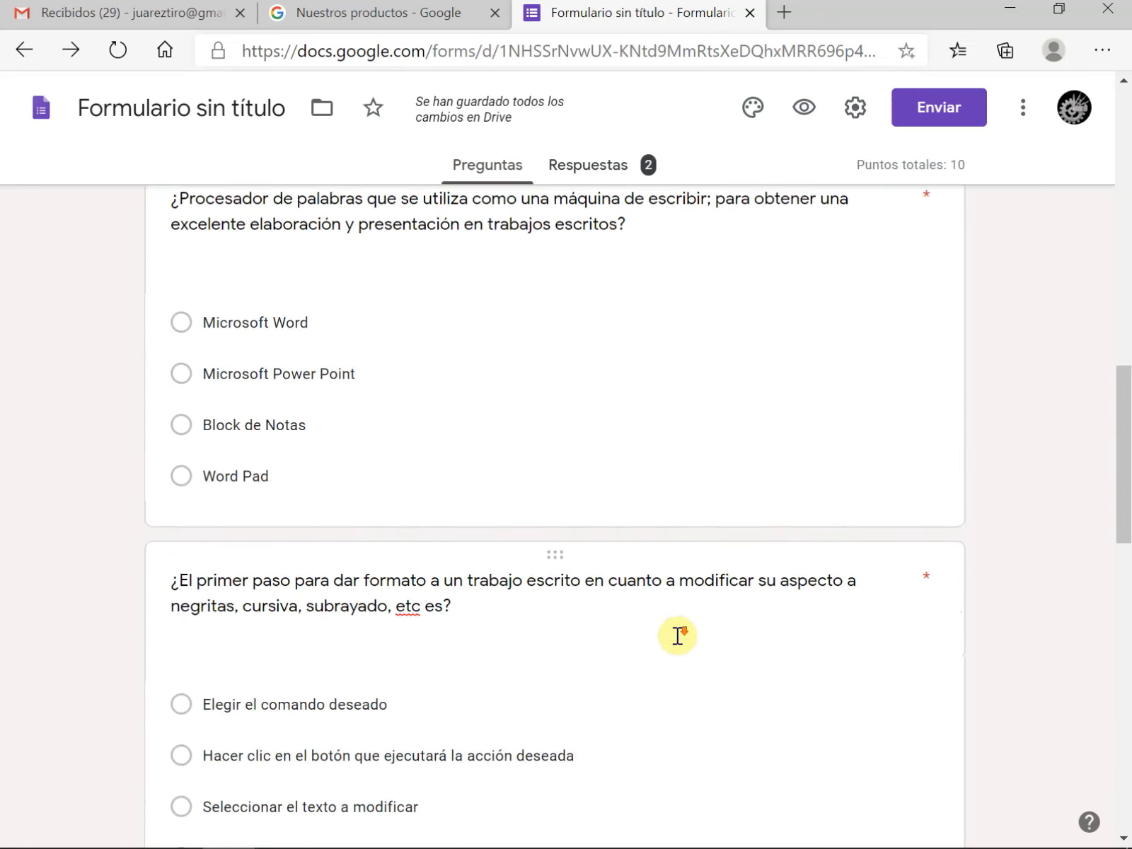
pyautogui.scroll(-15, 678, 633)
pyautogui.scroll(20, 697, 631)
pyautogui.scroll(10, 700, 623)
pyautogui.scroll(-18, 707, 616)
pyautogui.scroll(8, 706, 613)
pyautogui.scroll(6, 706, 618)
pyautogui.scroll(-20, 706, 618)
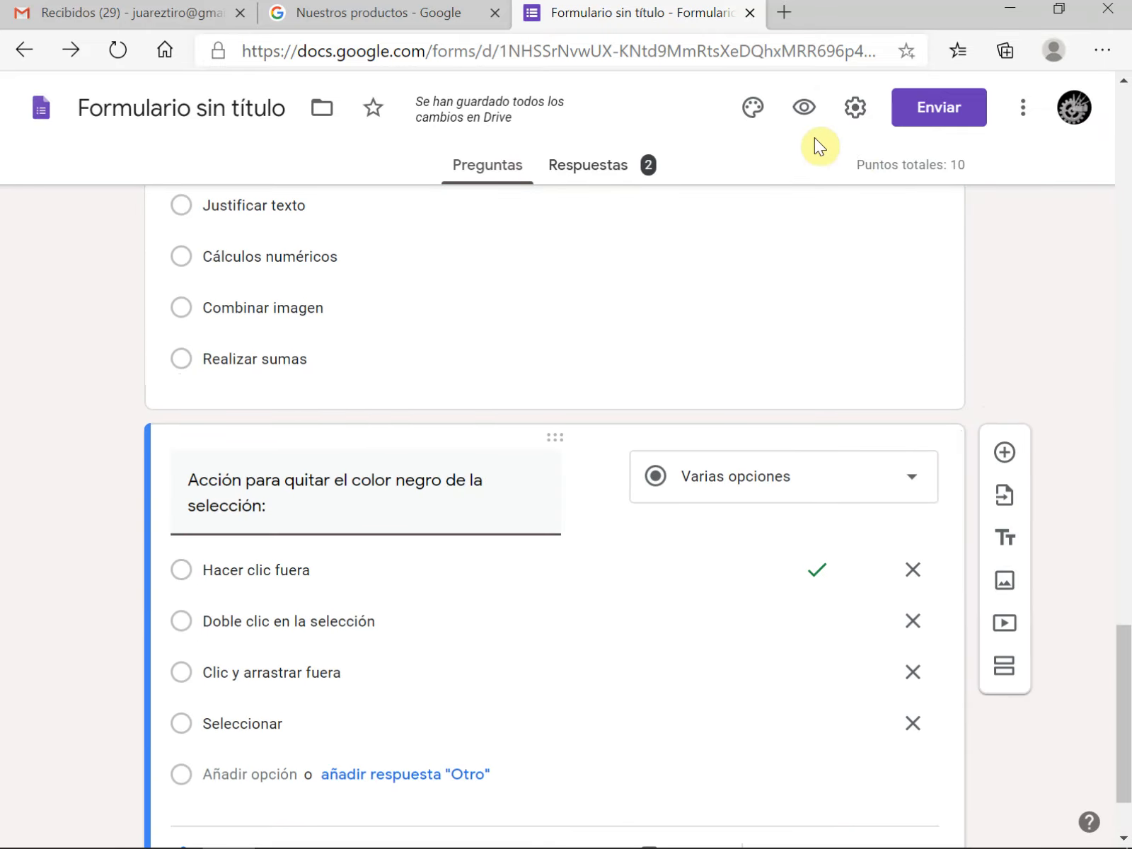
# Preview the form again, enter the date of birth, full name and e-mail, and continue to the exam section
pyautogui.click(806, 107)
pyautogui.click(253, 566)
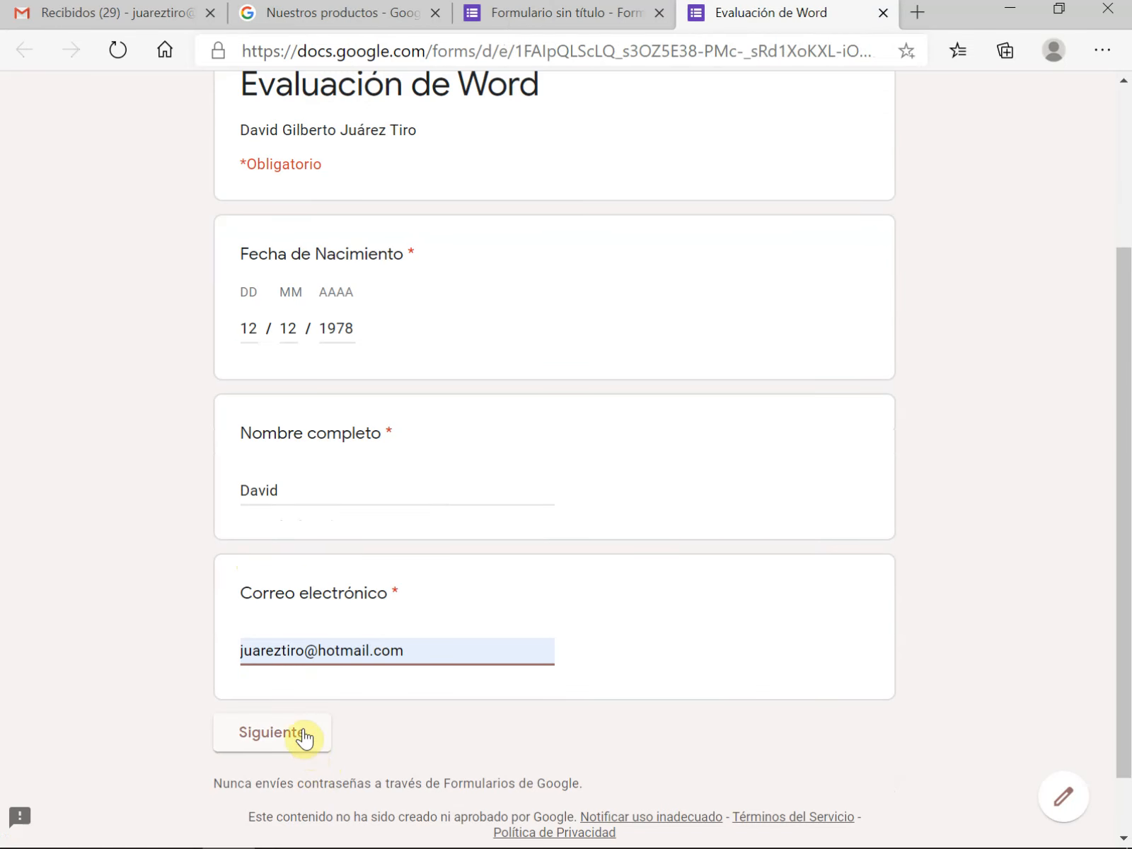
pyautogui.click(302, 734)
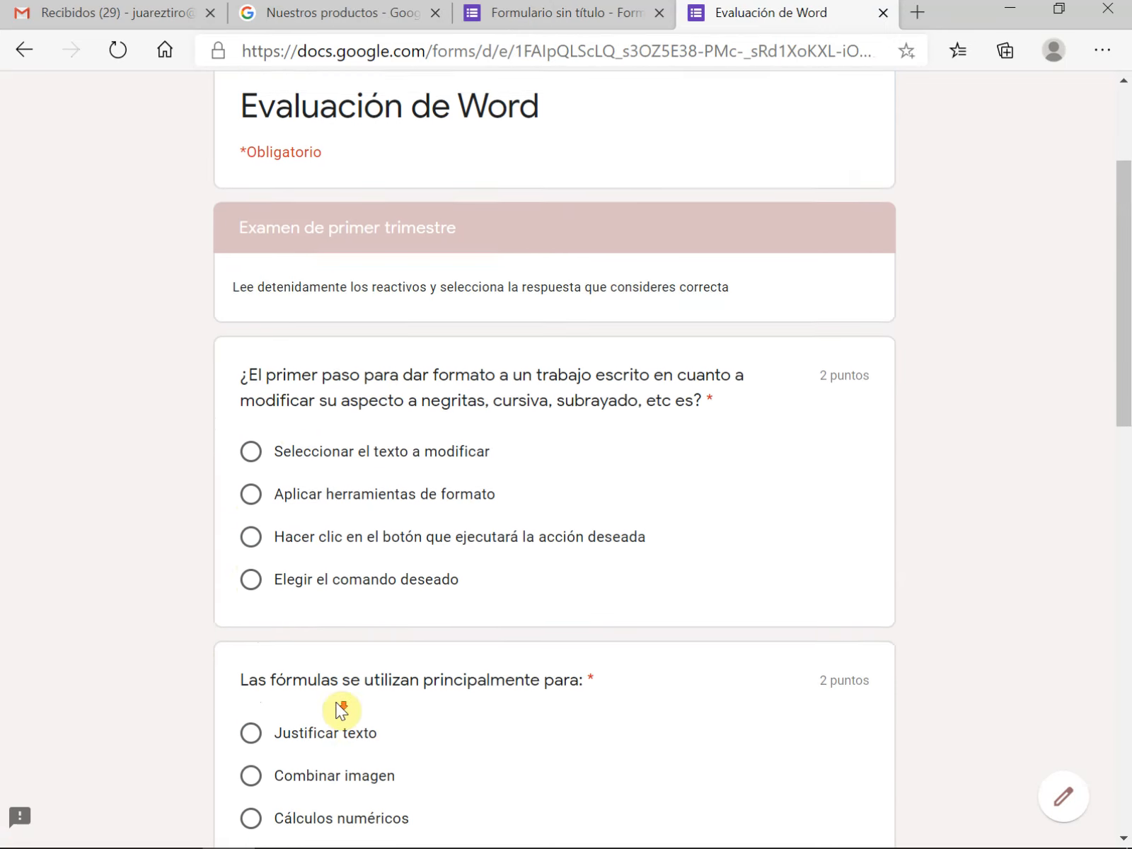
# Answer the exam with Seleccionar el texto a modificar, Cálculos numéricos, Corrector ortográfico, Hacer clic fuera and Microsoft Word, then submit it and view the score
pyautogui.scroll(-1, 336, 702)
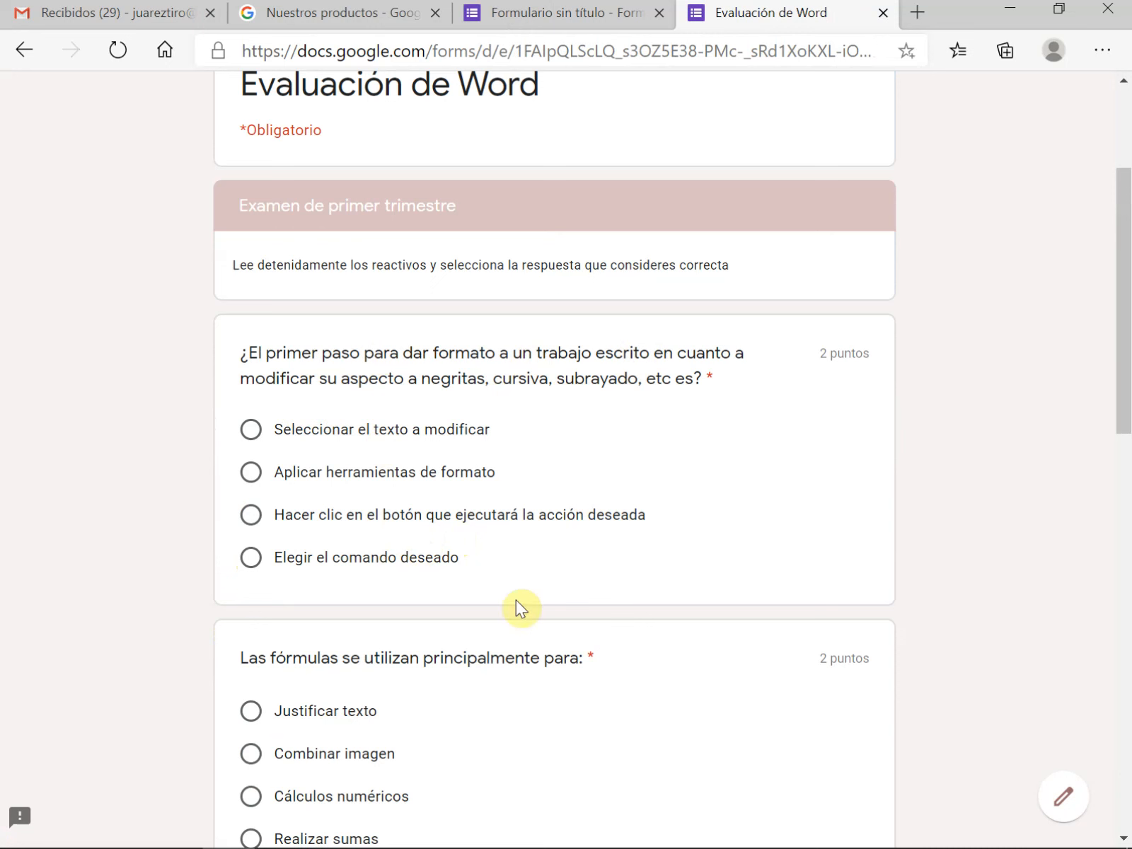
pyautogui.click(253, 429)
pyautogui.scroll(-3, 500, 568)
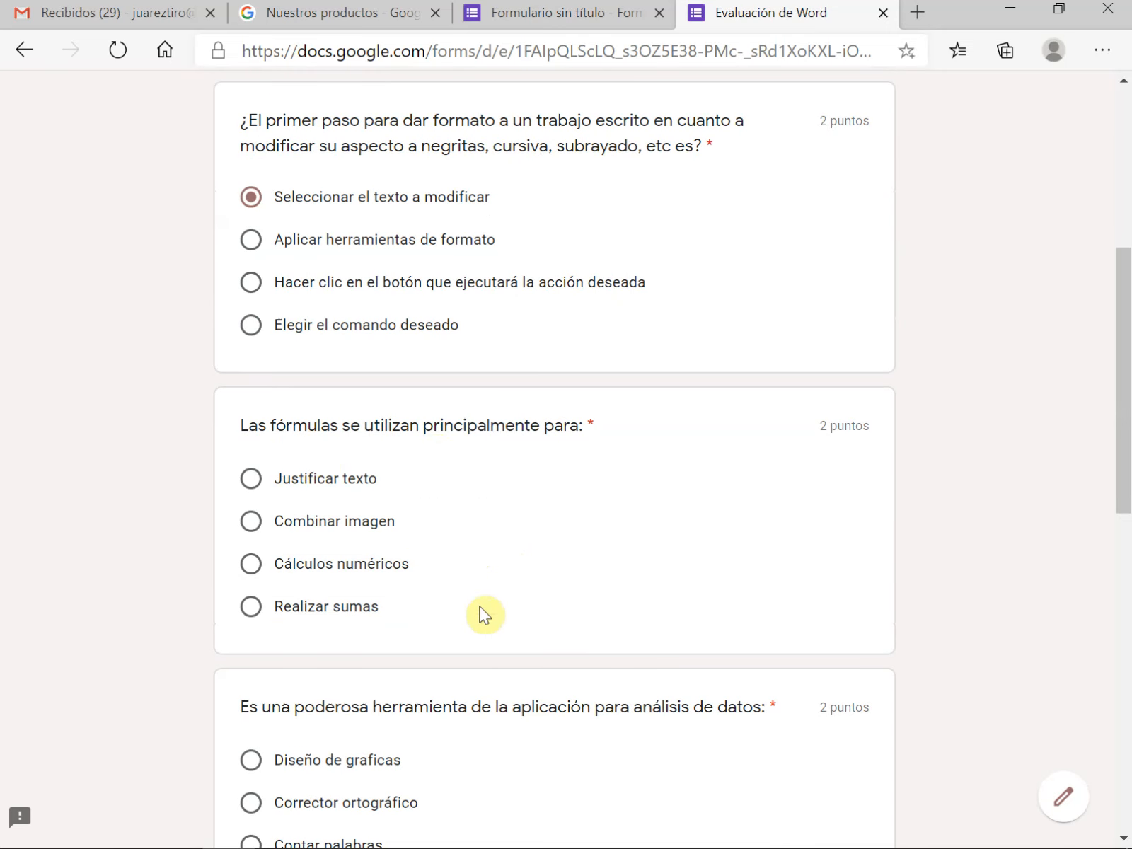
pyautogui.click(252, 577)
pyautogui.scroll(-10, 445, 595)
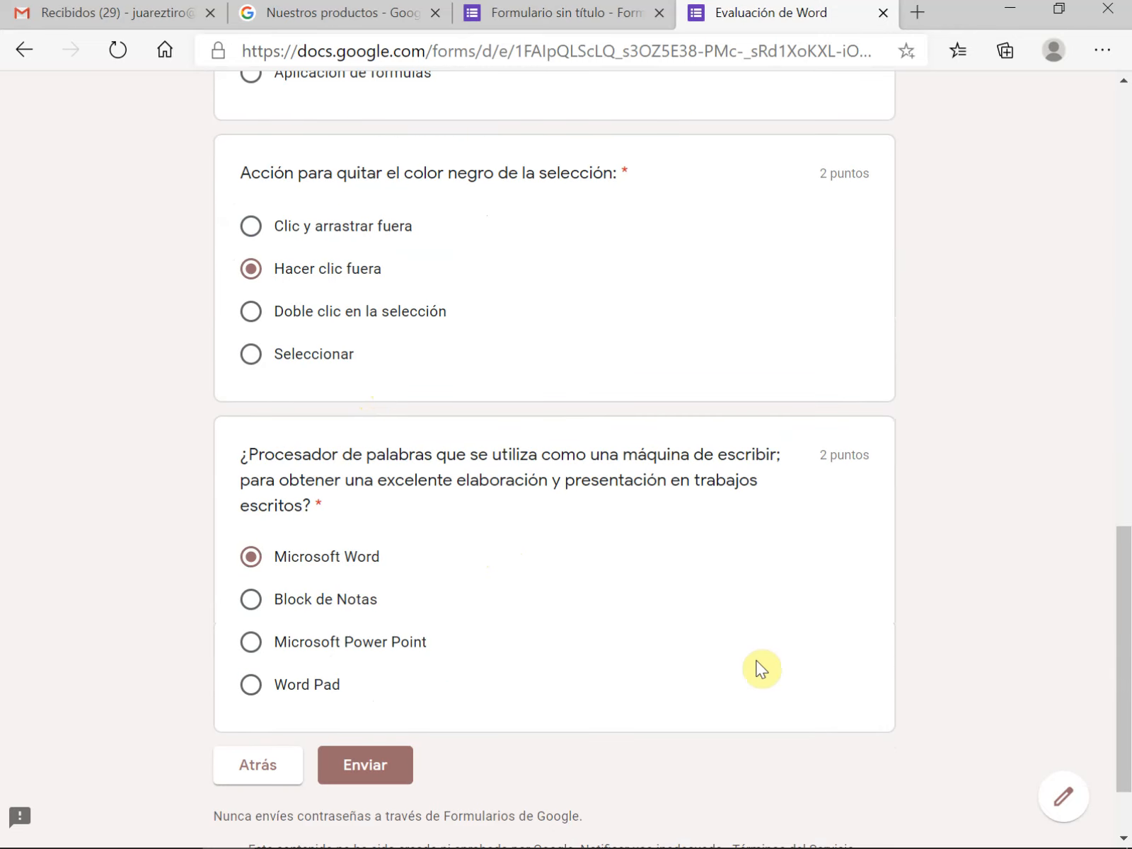
pyautogui.scroll(-2, 757, 661)
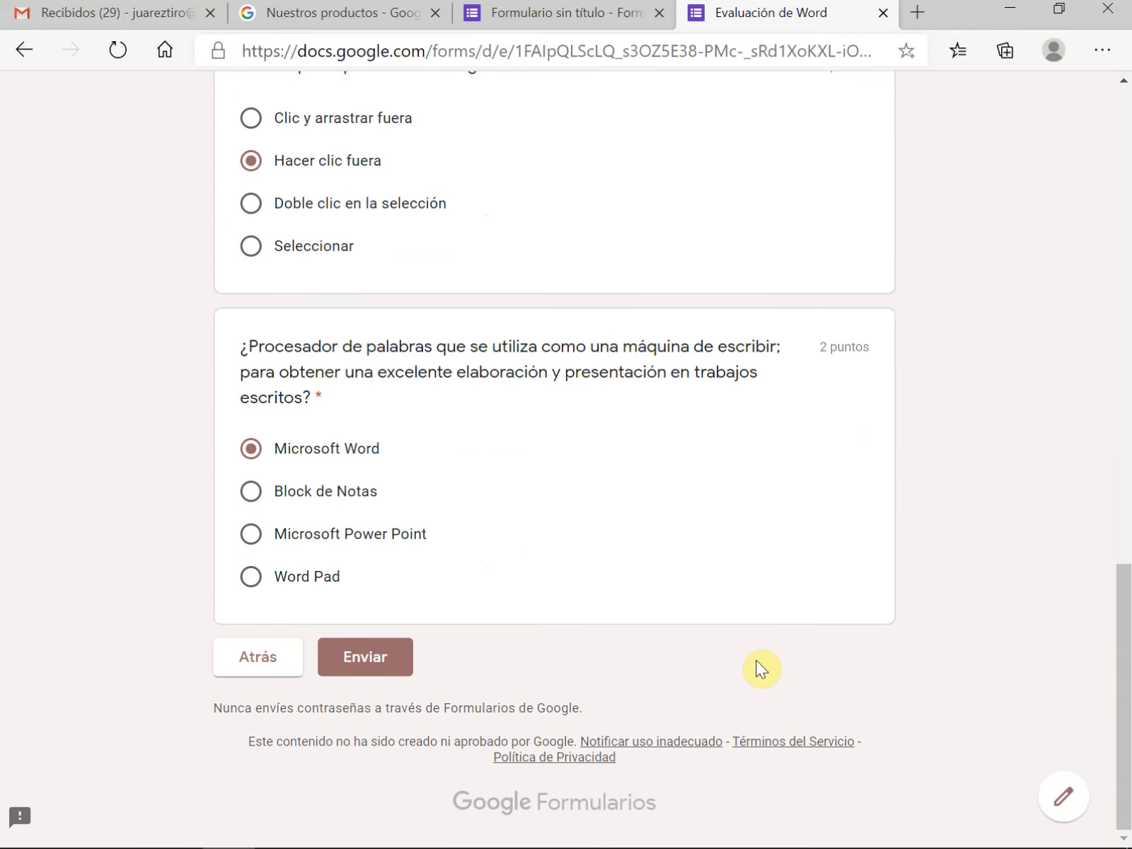
pyautogui.click(379, 660)
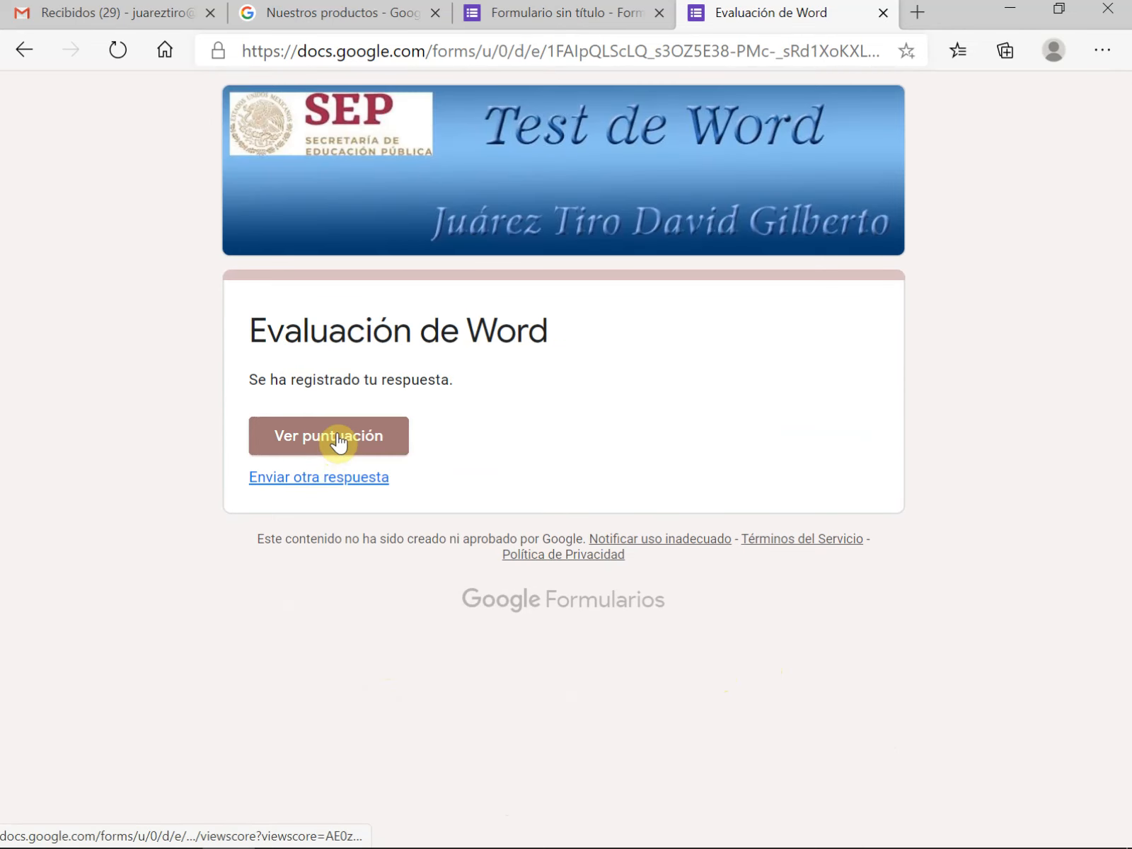
pyautogui.click(337, 437)
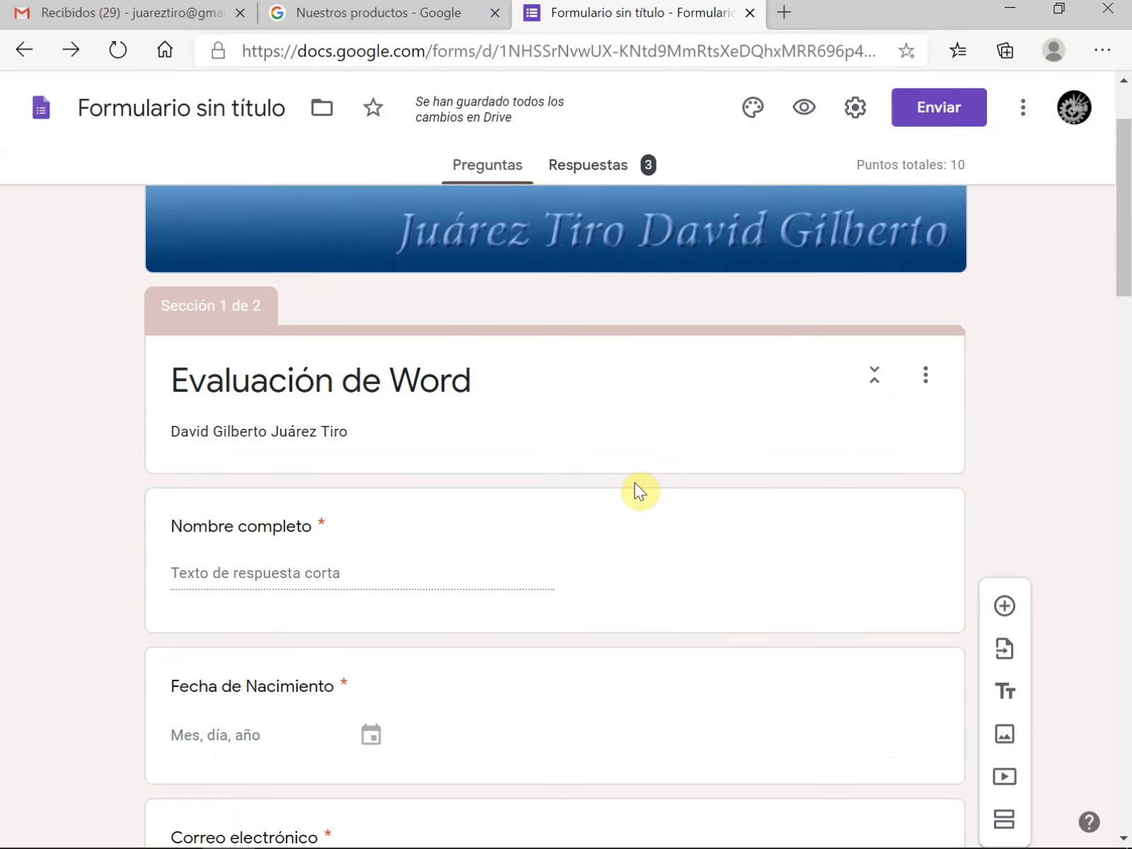
# Review the summary of the form's responses, including the score distribution and the most frequently missed question
pyautogui.click(578, 170)
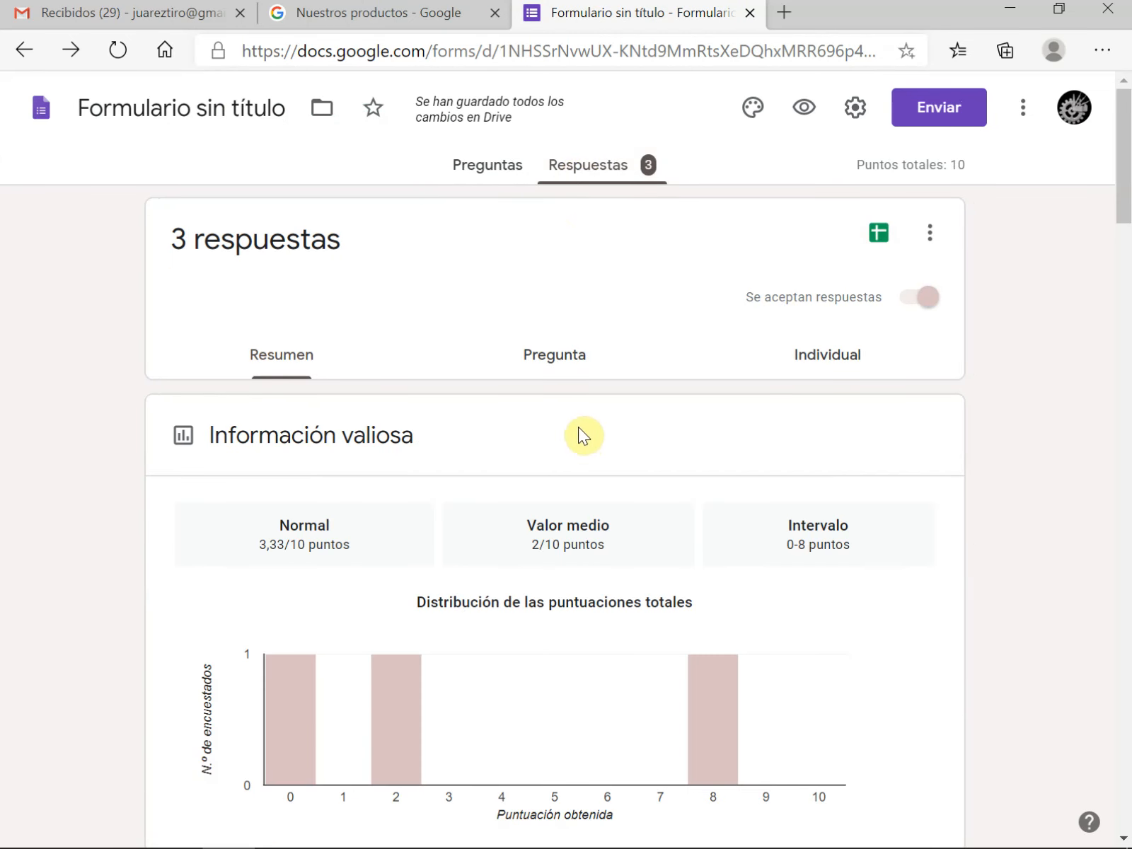
pyautogui.scroll(-8, 579, 428)
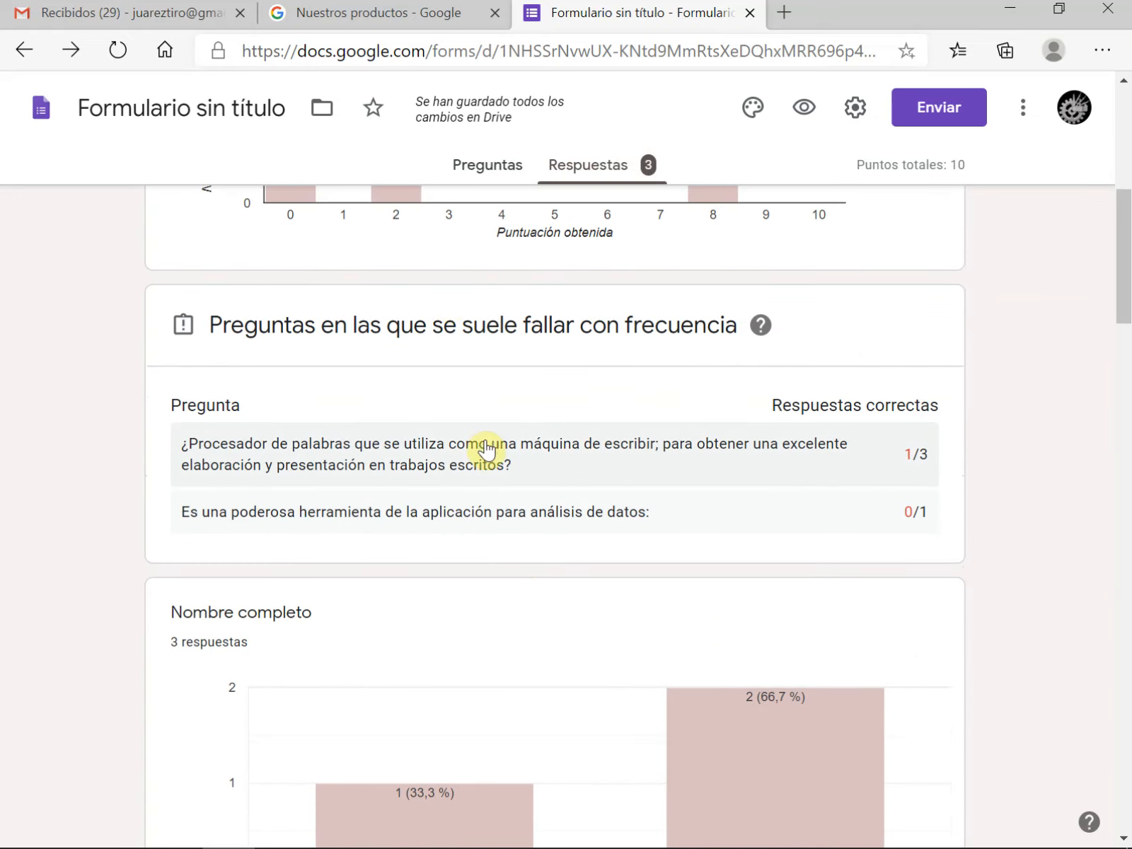
pyautogui.click(487, 447)
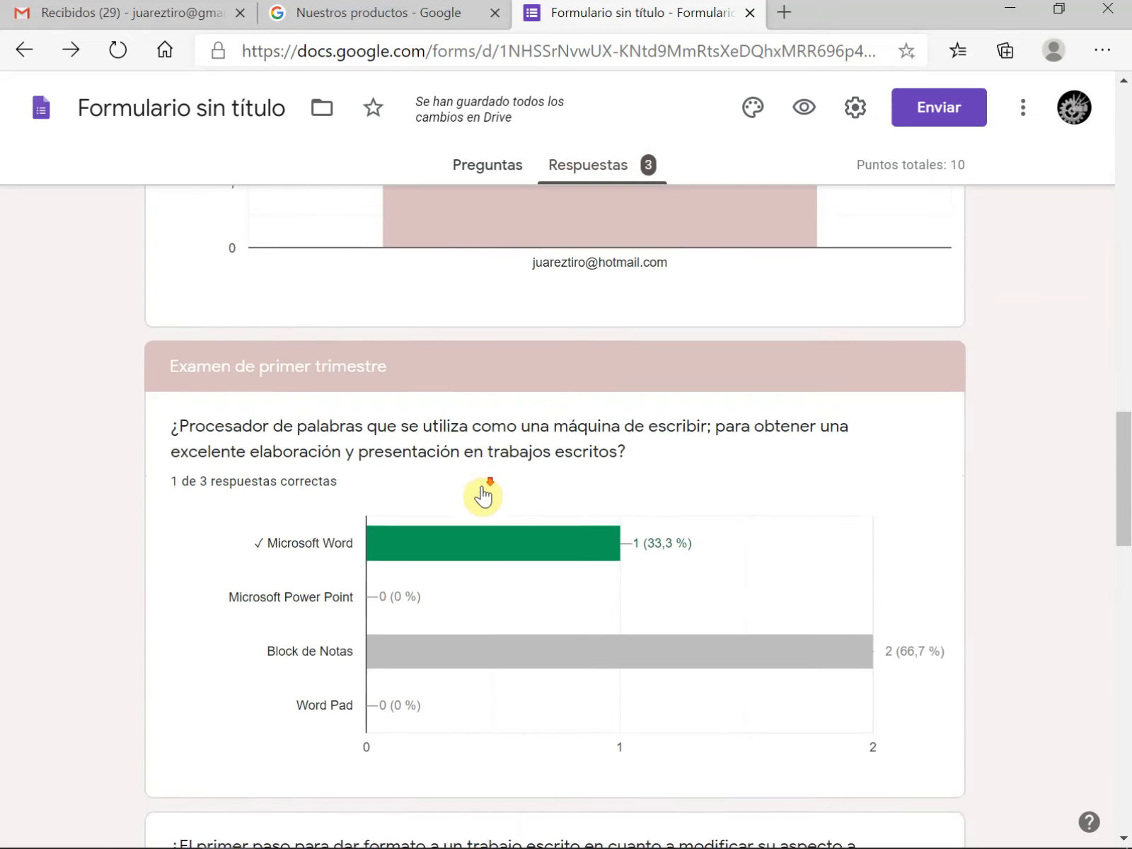
pyautogui.scroll(-20, 483, 495)
pyautogui.scroll(19, 486, 493)
pyautogui.scroll(20, 484, 495)
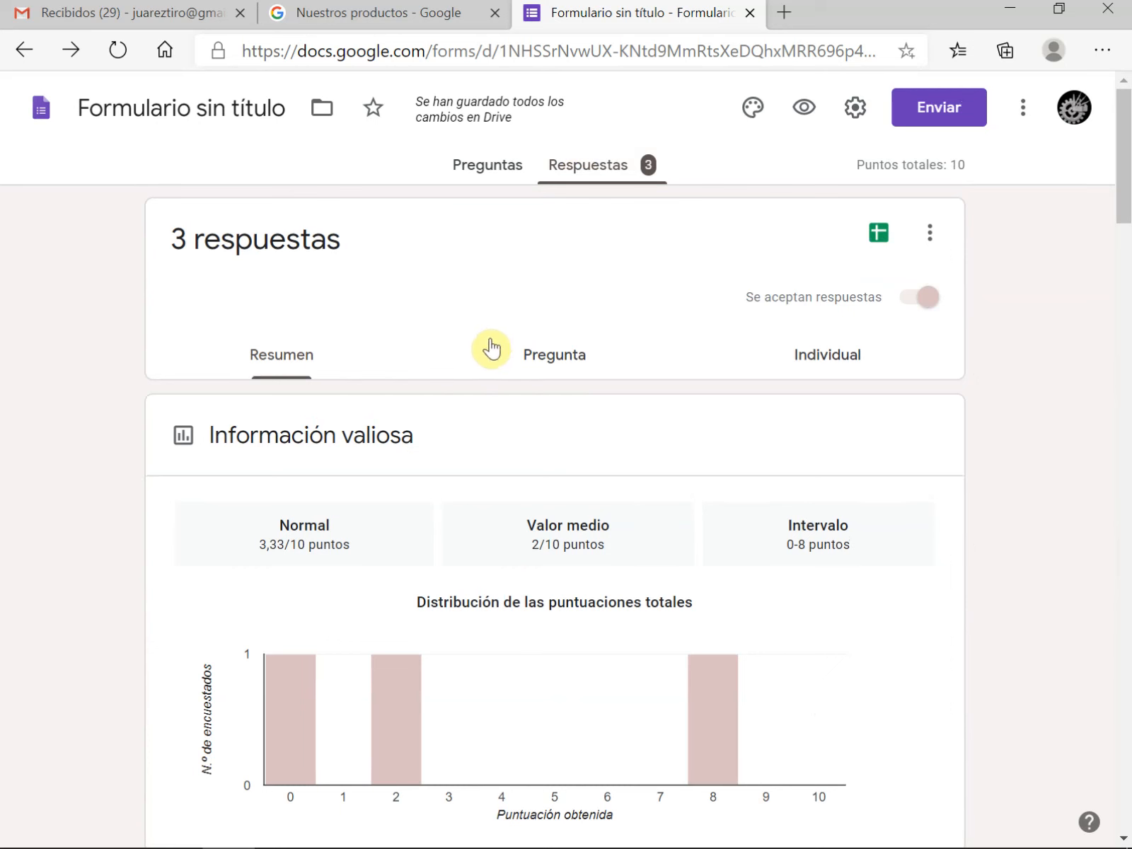
# Create a new spreadsheet for the form responses and inspect its Marca temporal and Puntuación columns
pyautogui.click(877, 237)
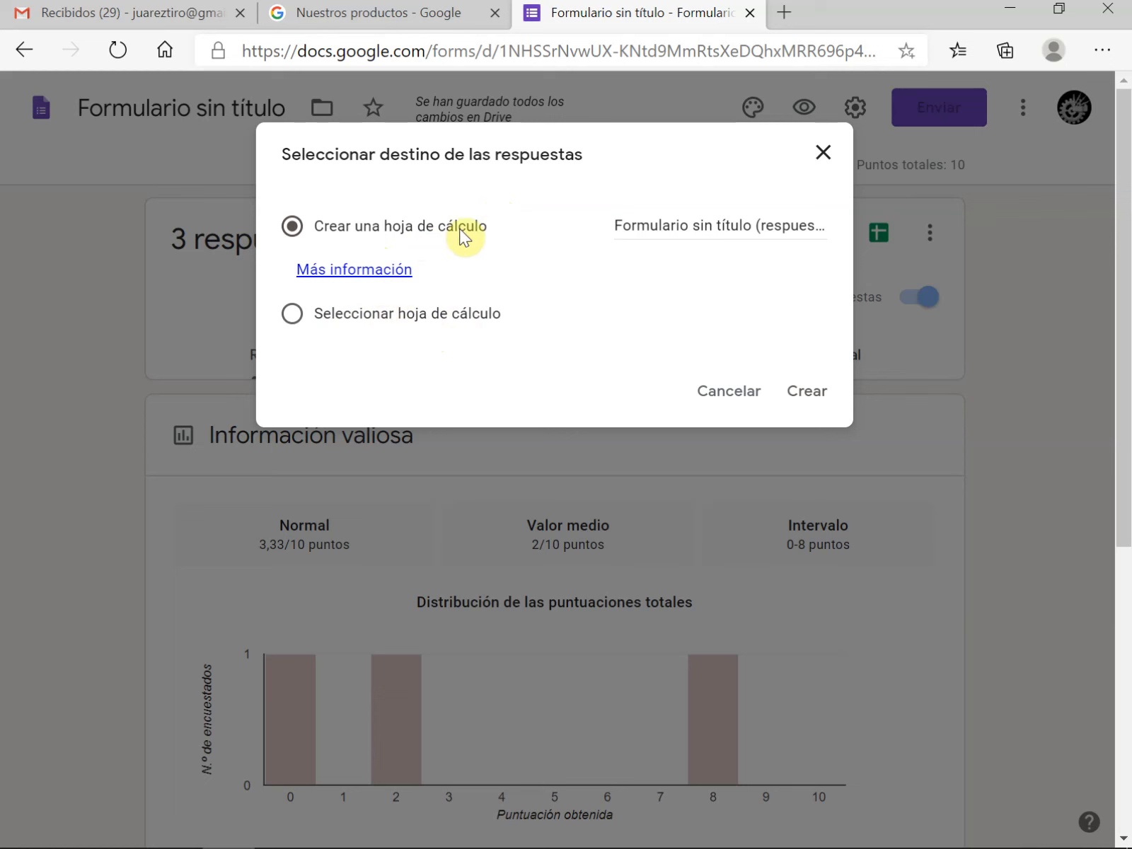
pyautogui.click(808, 396)
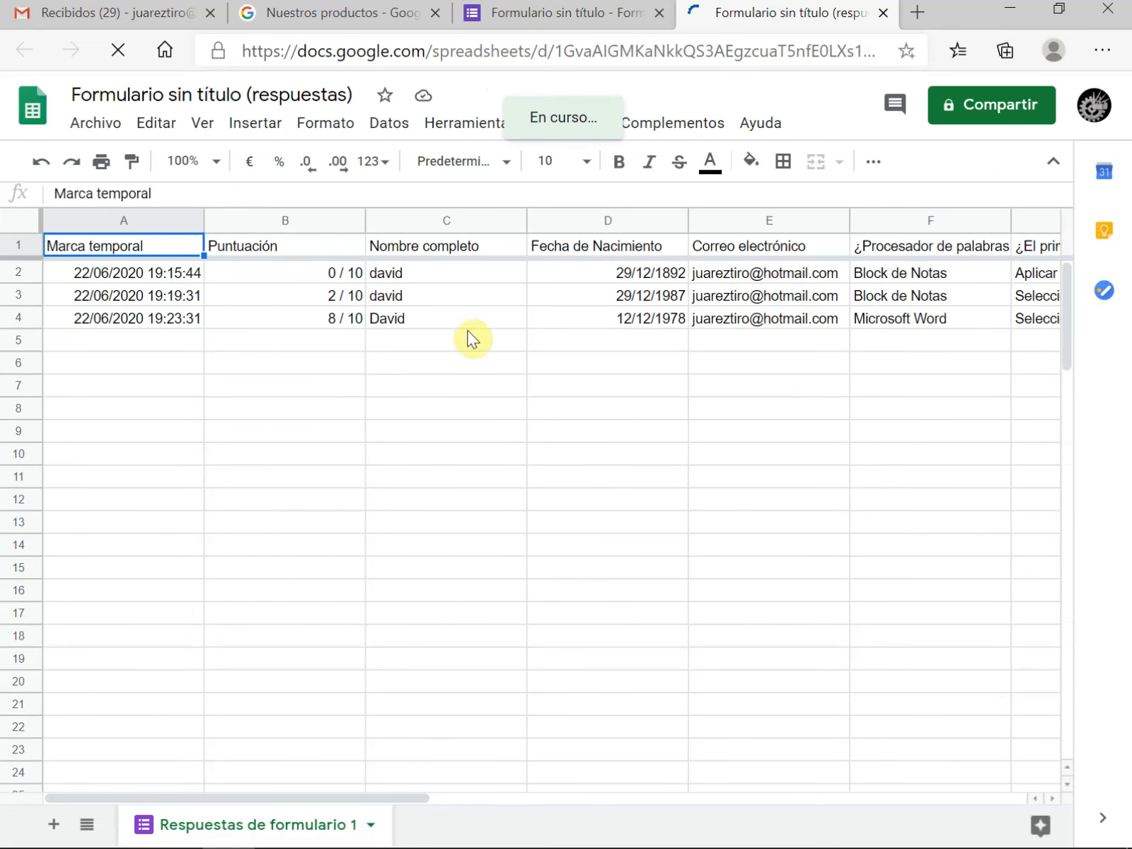
pyautogui.click(150, 213)
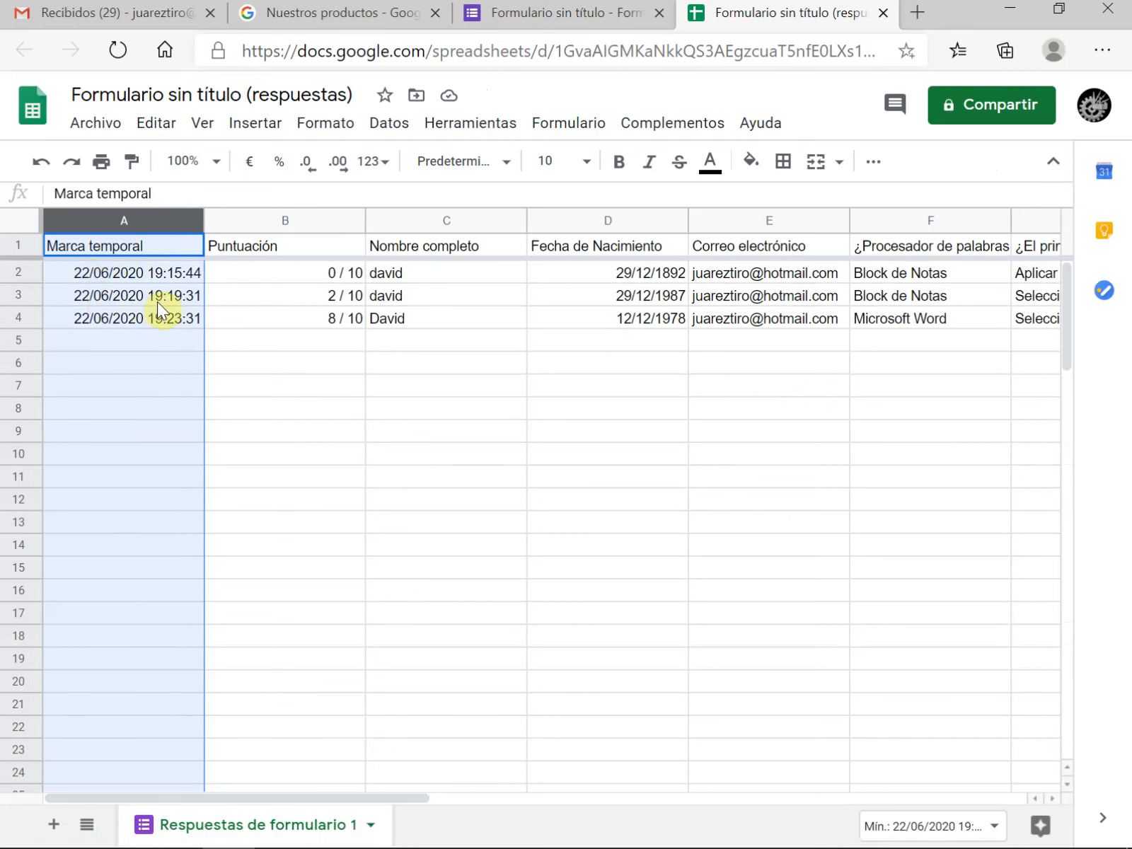
pyautogui.click(293, 213)
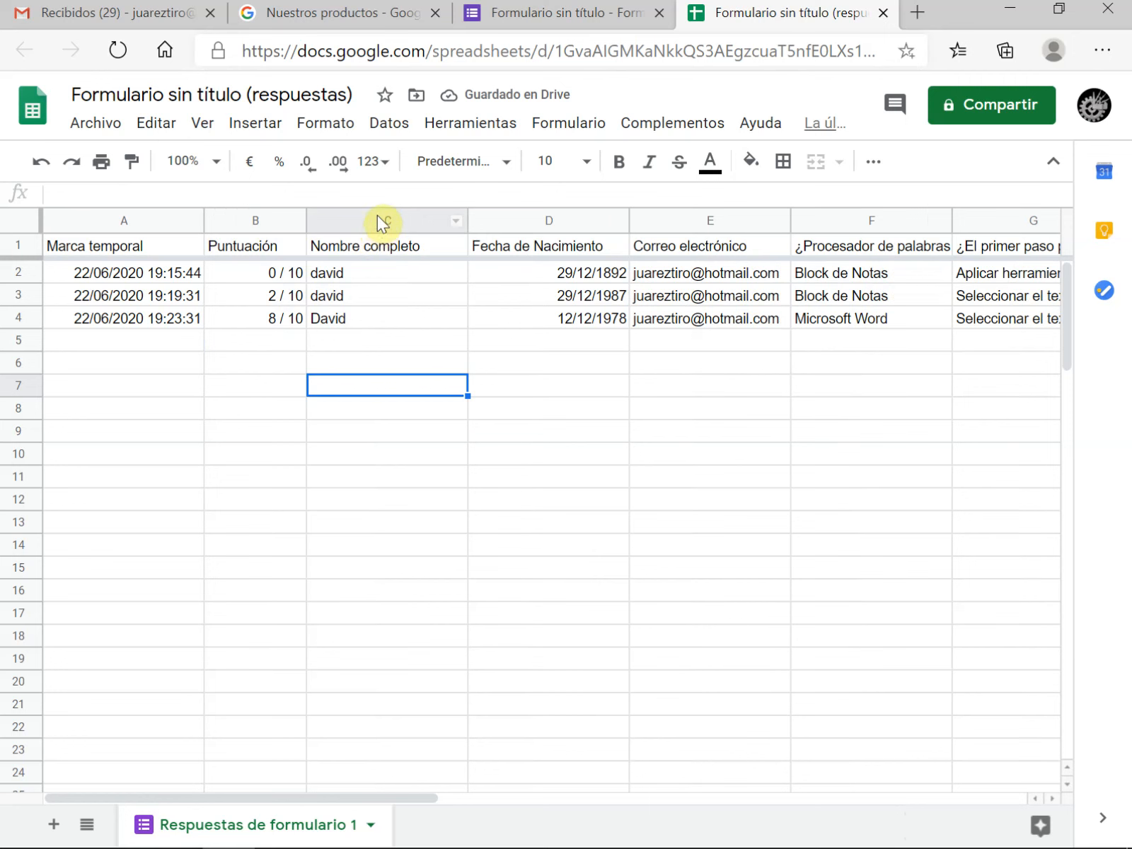
# Narrow the Puntuación and Nombre completo columns of the response sheet to fit their headings
pyautogui.click(377, 219)
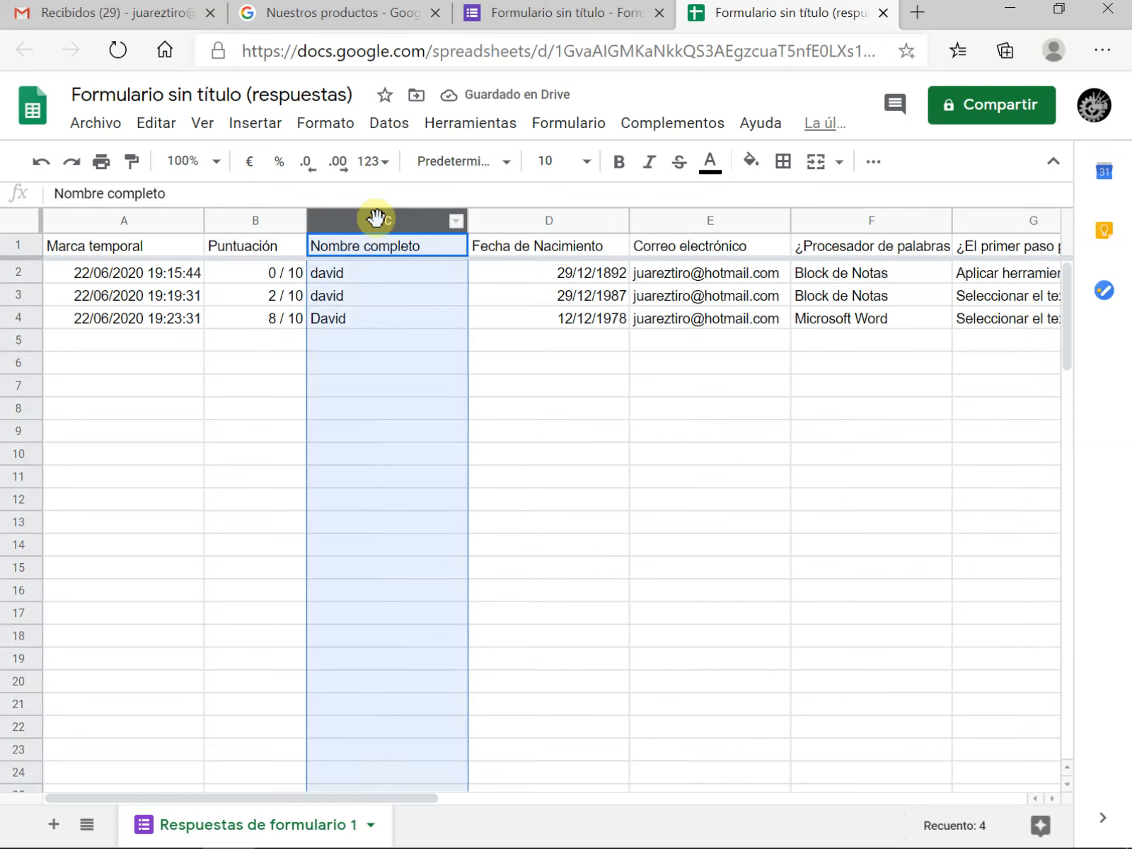
pyautogui.click(363, 392)
pyautogui.moveTo(457, 219); pyautogui.dragTo(430, 219)
# Examine the birth date, e-mail and question columns in the response sheet, plus the last respondent's answers and score
pyautogui.click(502, 218)
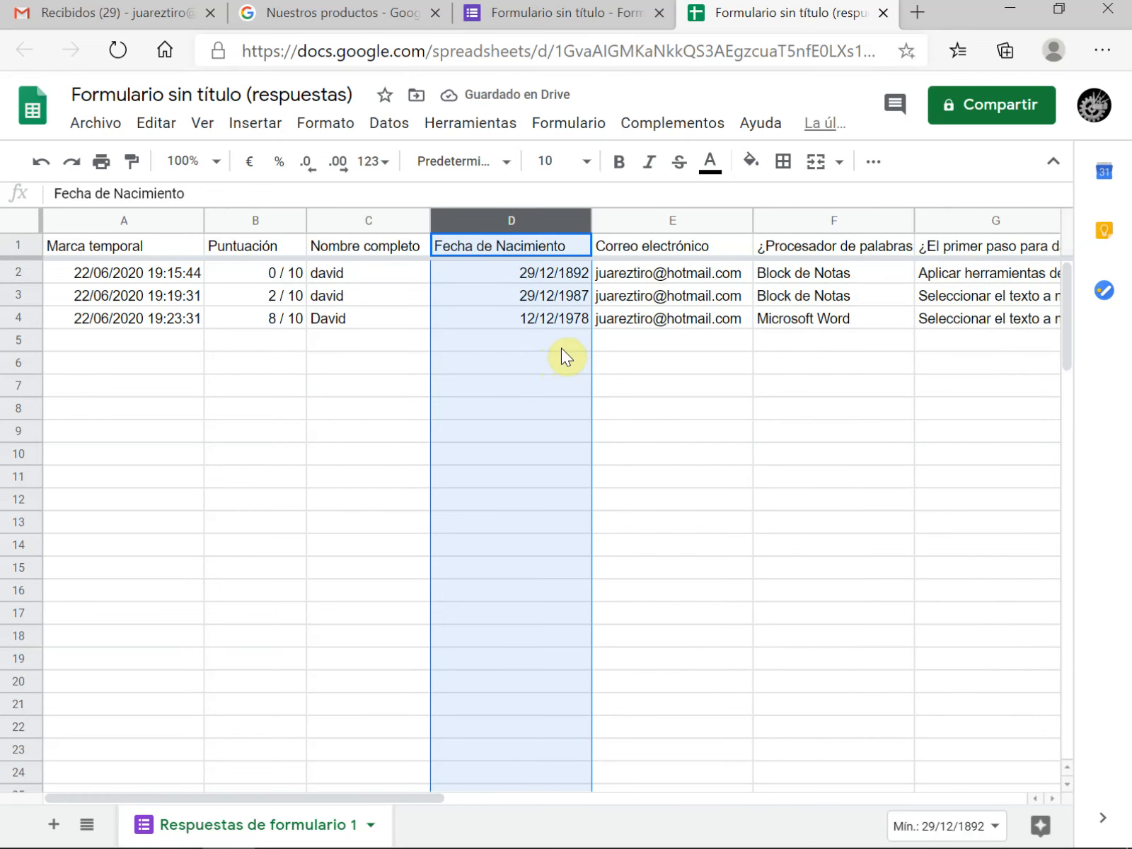
pyautogui.click(652, 398)
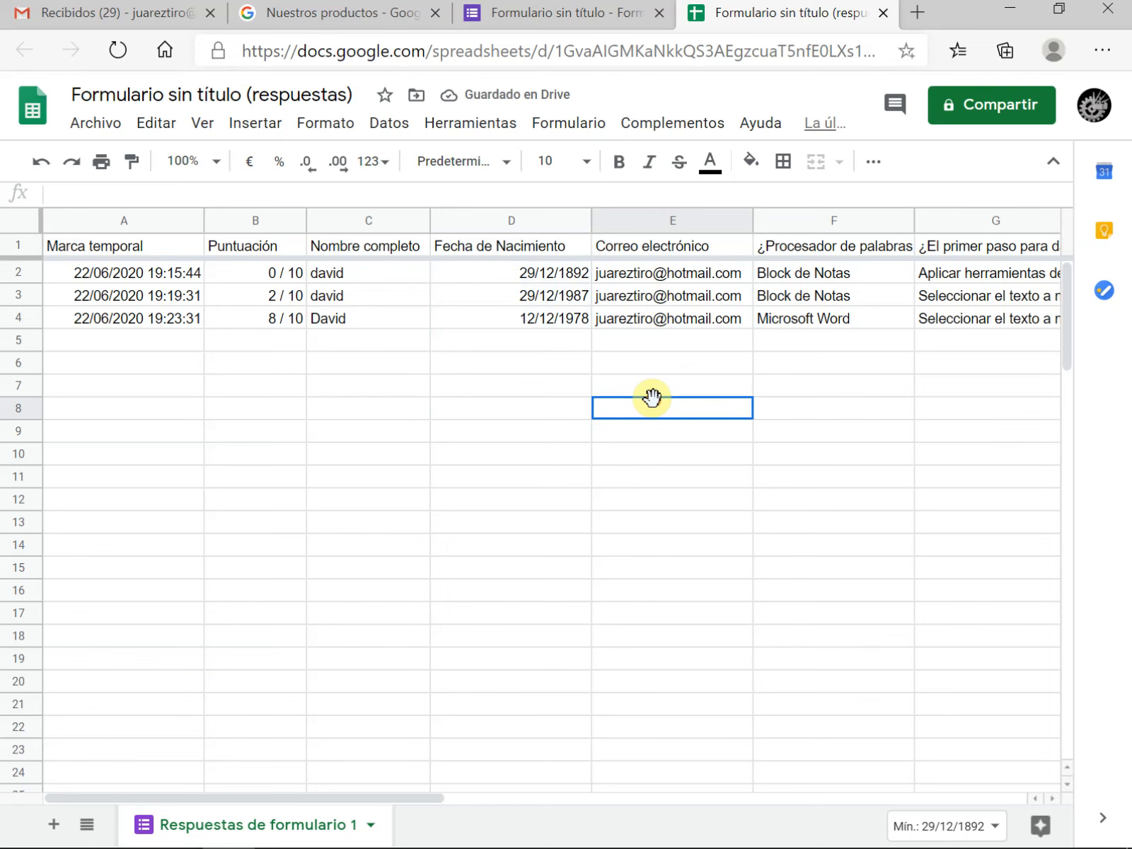
pyautogui.click(696, 217)
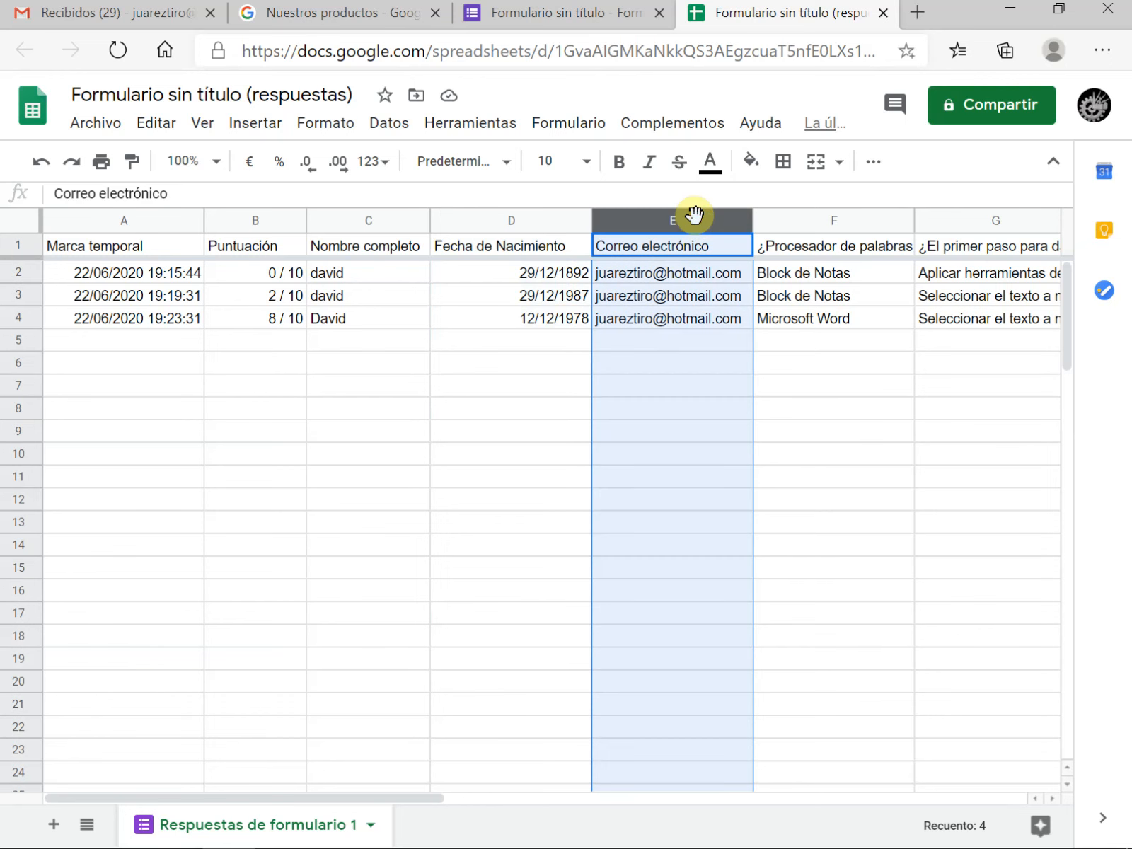
pyautogui.click(853, 218)
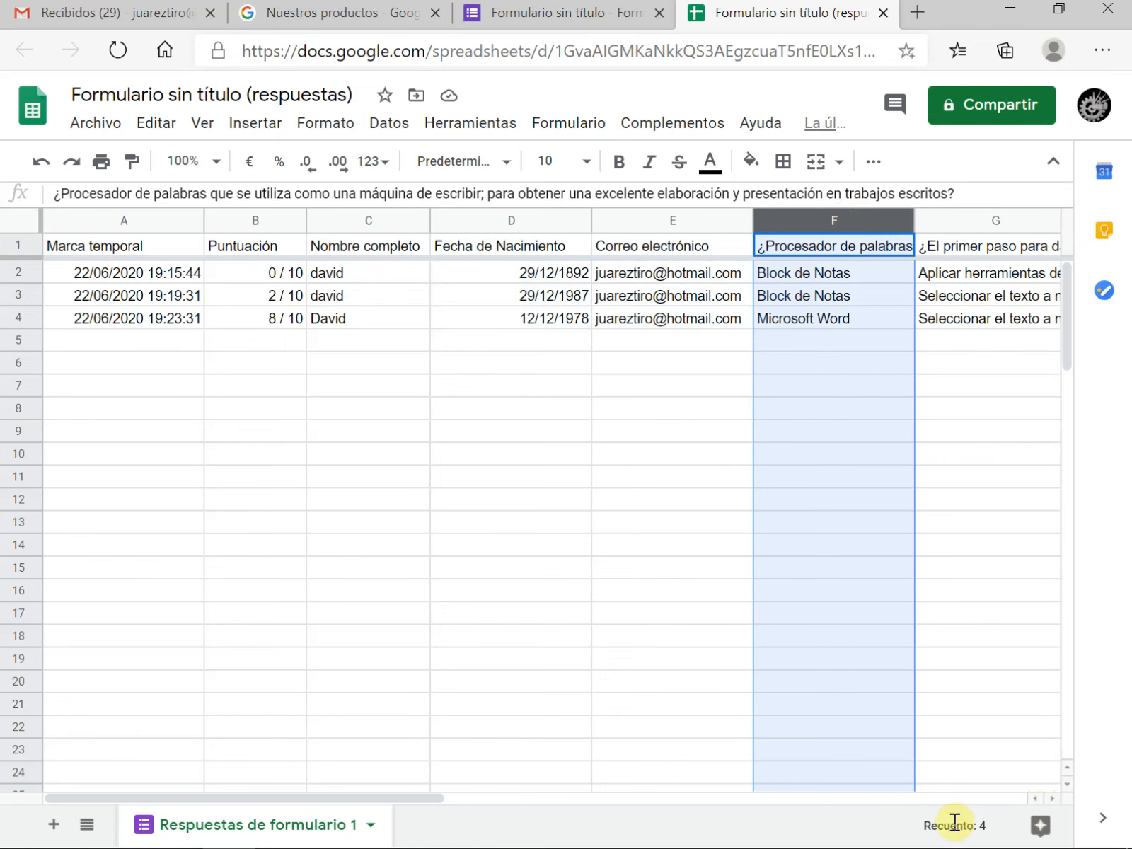
pyautogui.moveTo(400, 798); pyautogui.dragTo(603, 793)
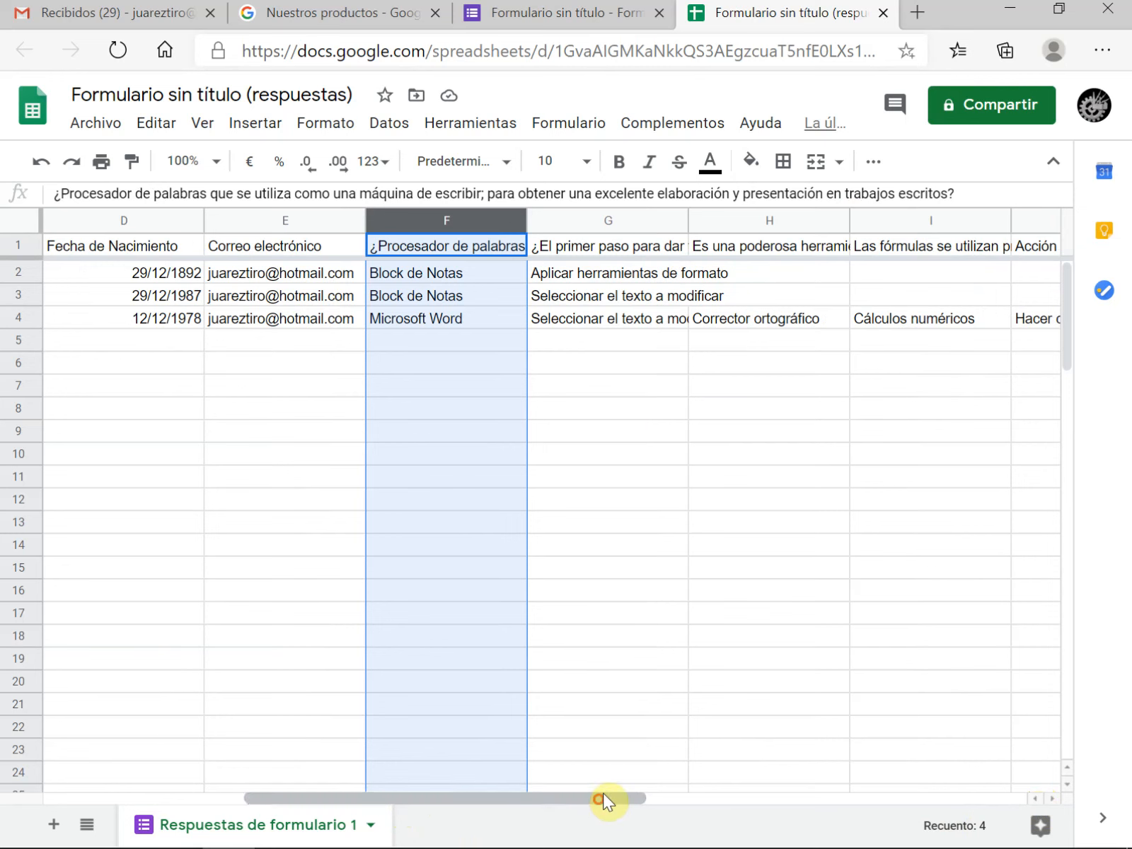
pyautogui.click(417, 313)
pyautogui.click(570, 317)
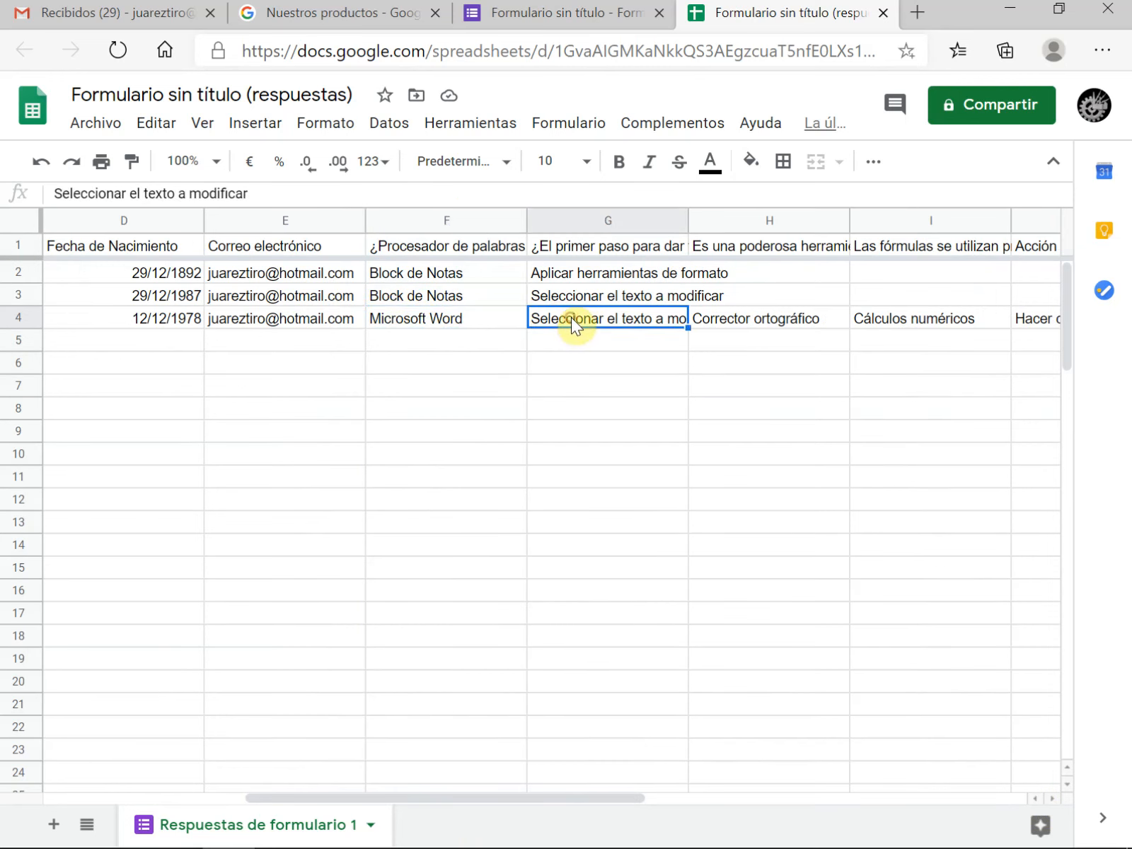
pyautogui.click(796, 315)
pyautogui.moveTo(579, 796); pyautogui.dragTo(388, 799)
pyautogui.click(885, 318)
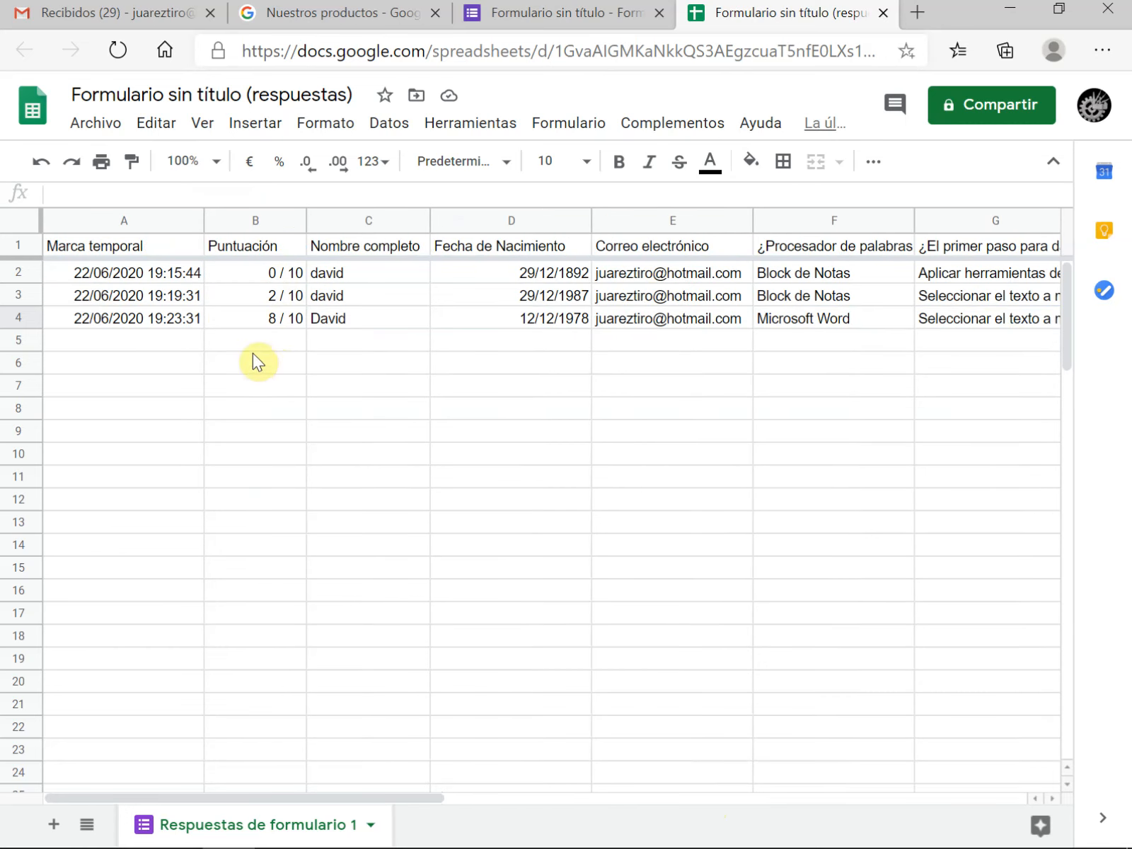
pyautogui.click(277, 318)
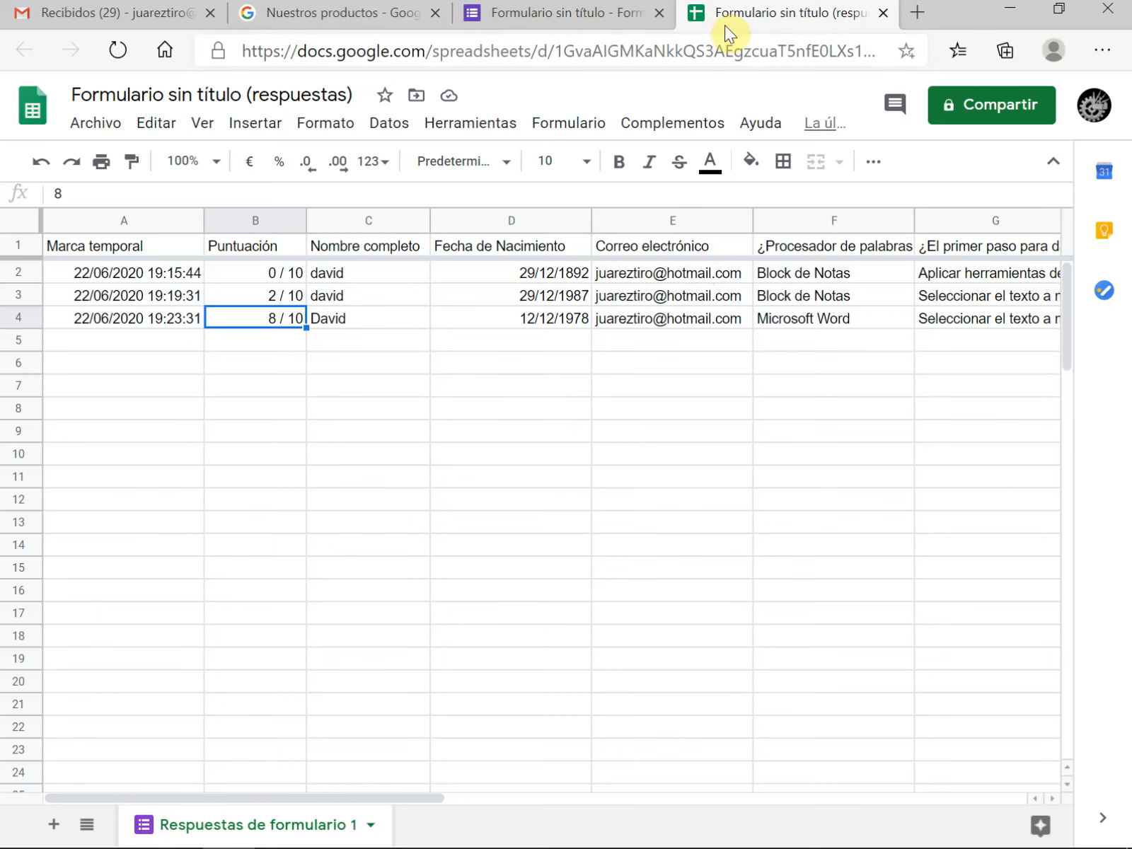
# Close the response spreadsheet and delete all responses from the form
pyautogui.click(883, 12)
pyautogui.click(482, 169)
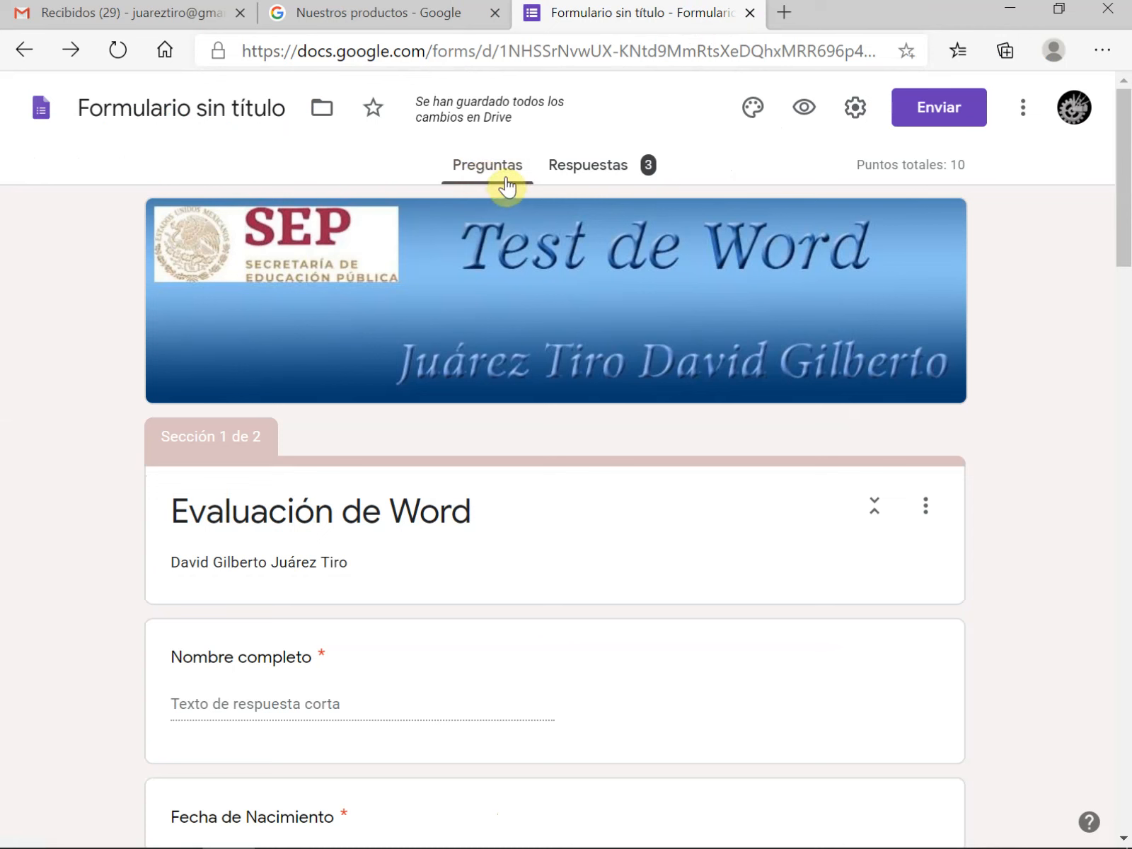
pyautogui.click(593, 169)
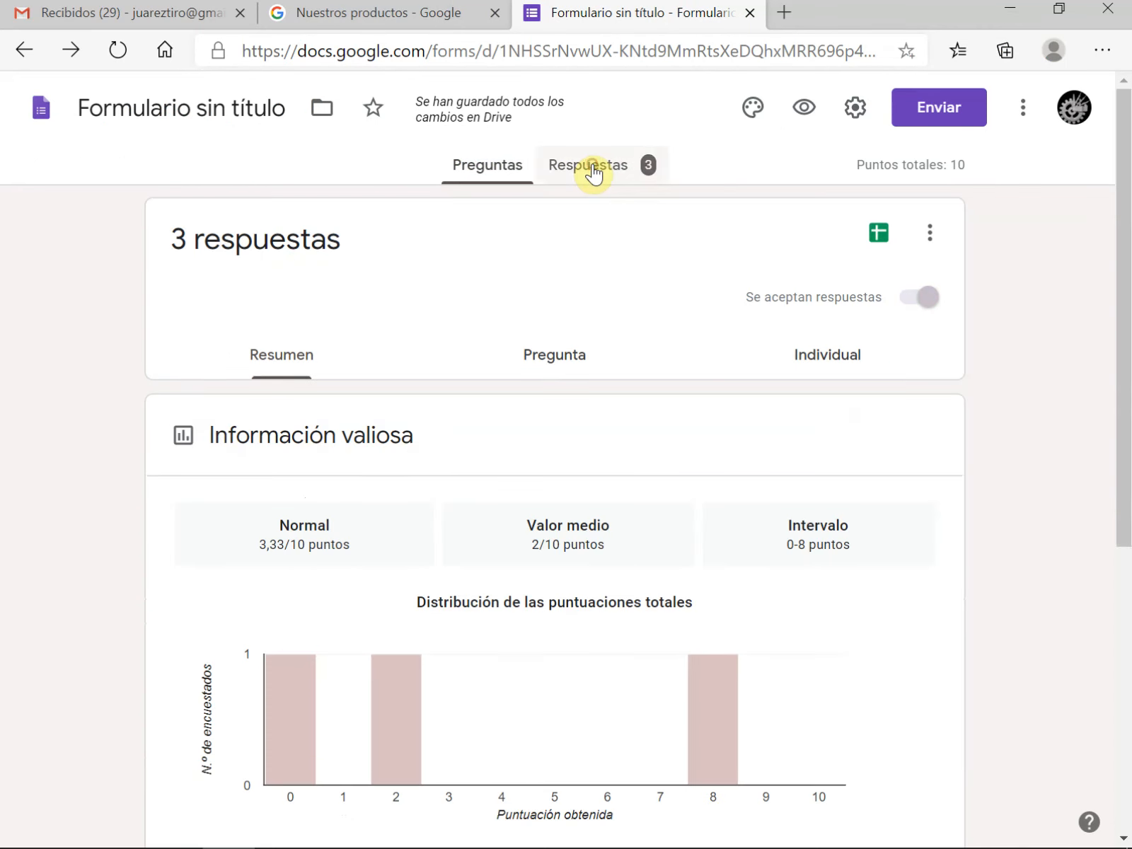
pyautogui.click(931, 236)
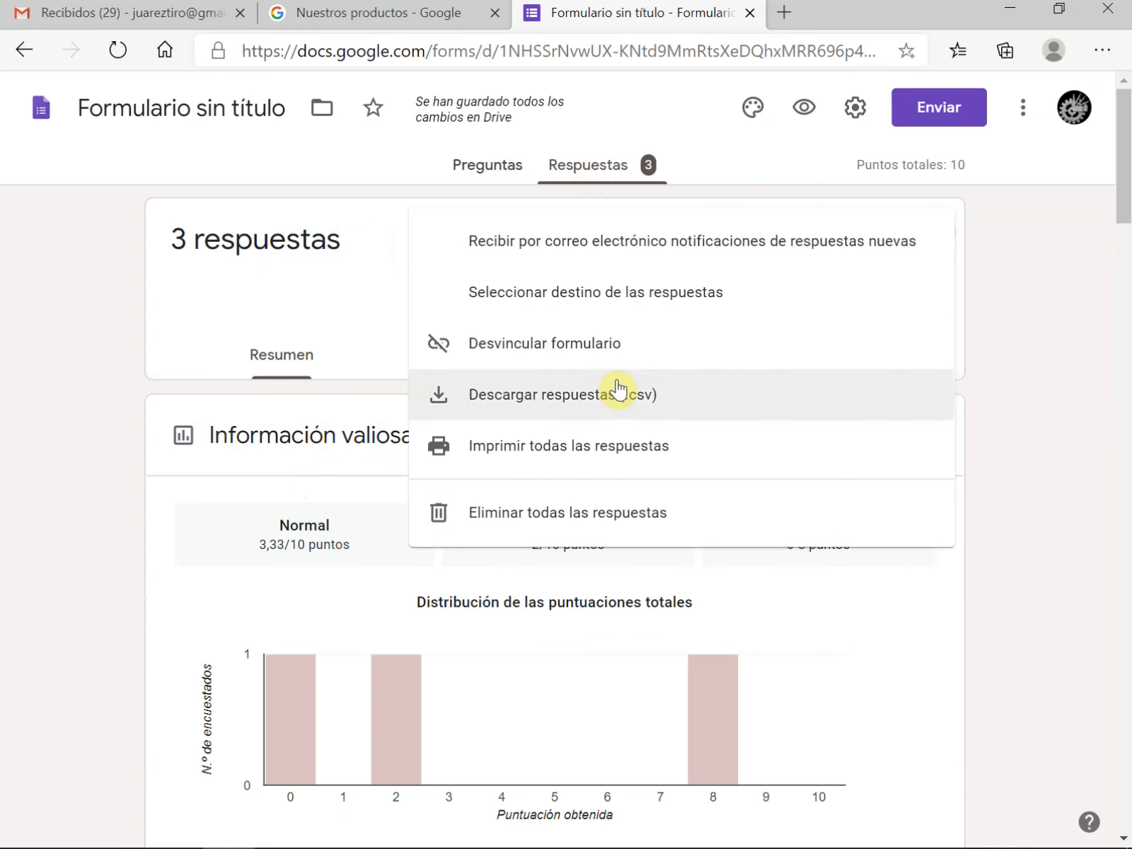
pyautogui.click(566, 523)
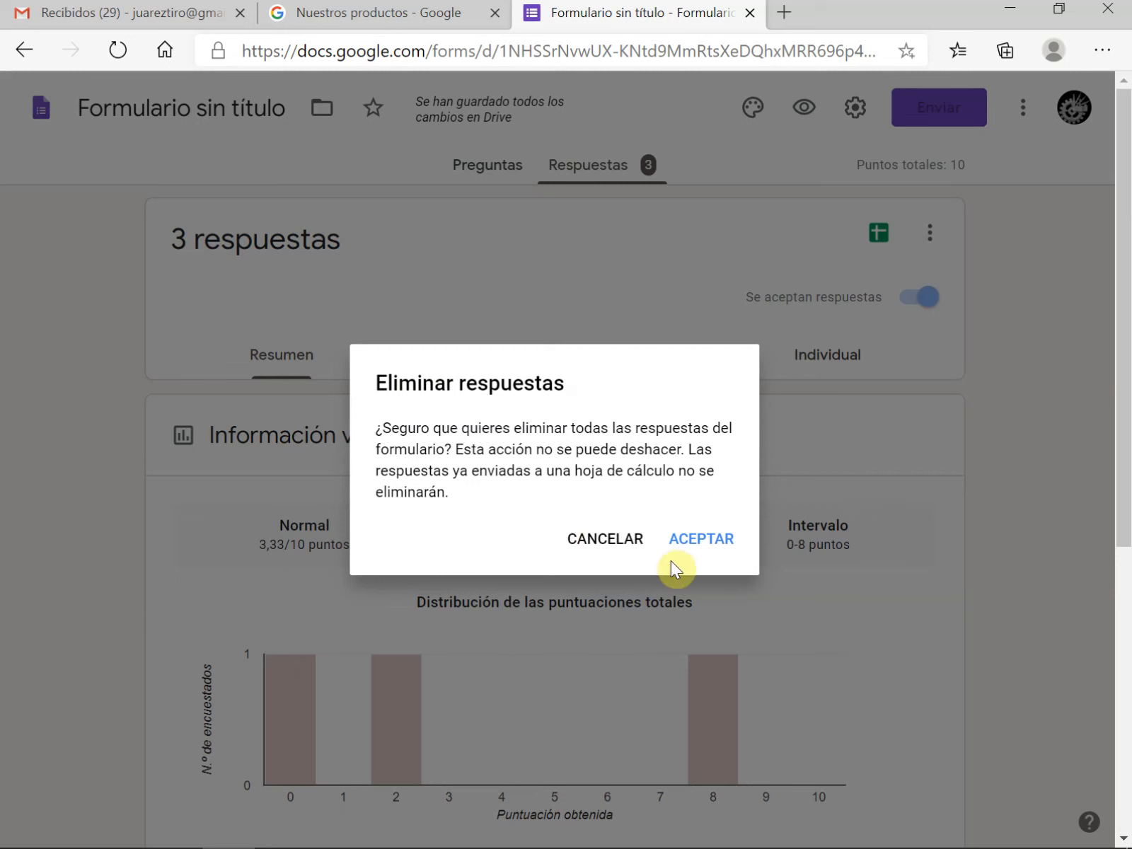
pyautogui.click(708, 544)
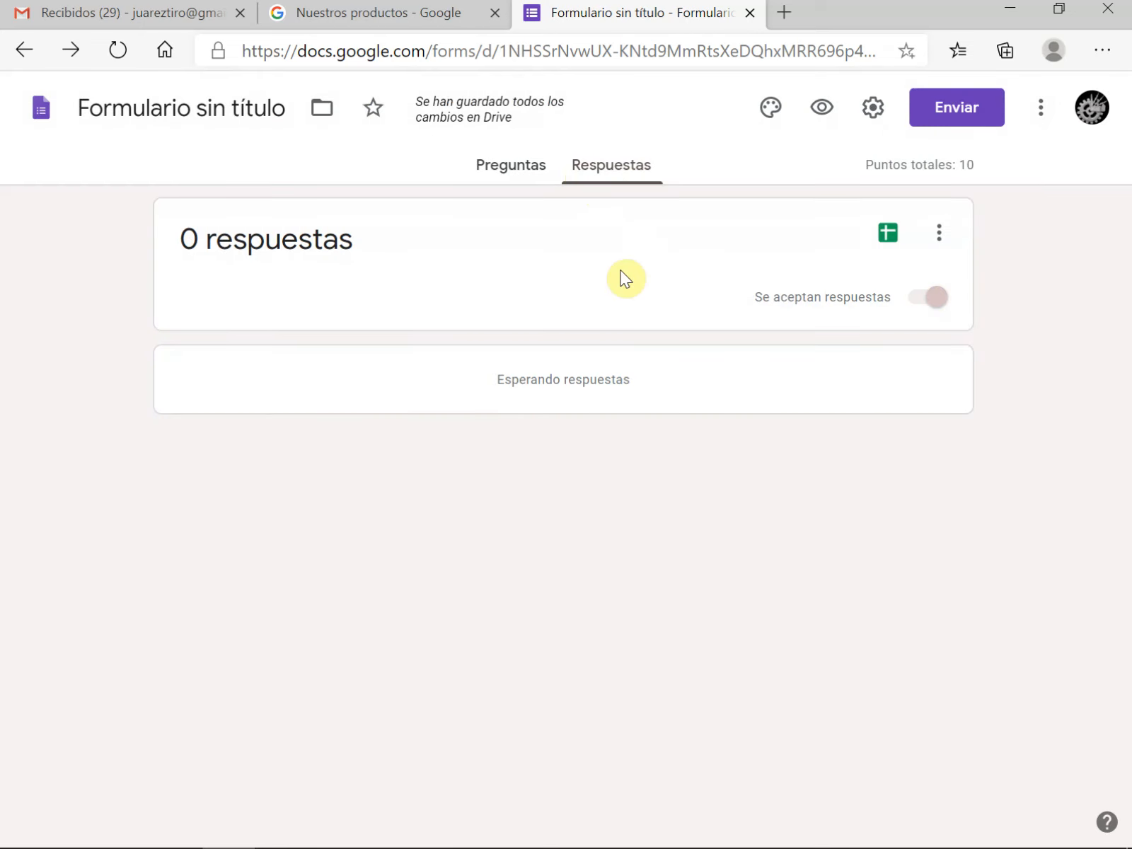
# Return to the form's questions and look them over
pyautogui.click(505, 164)
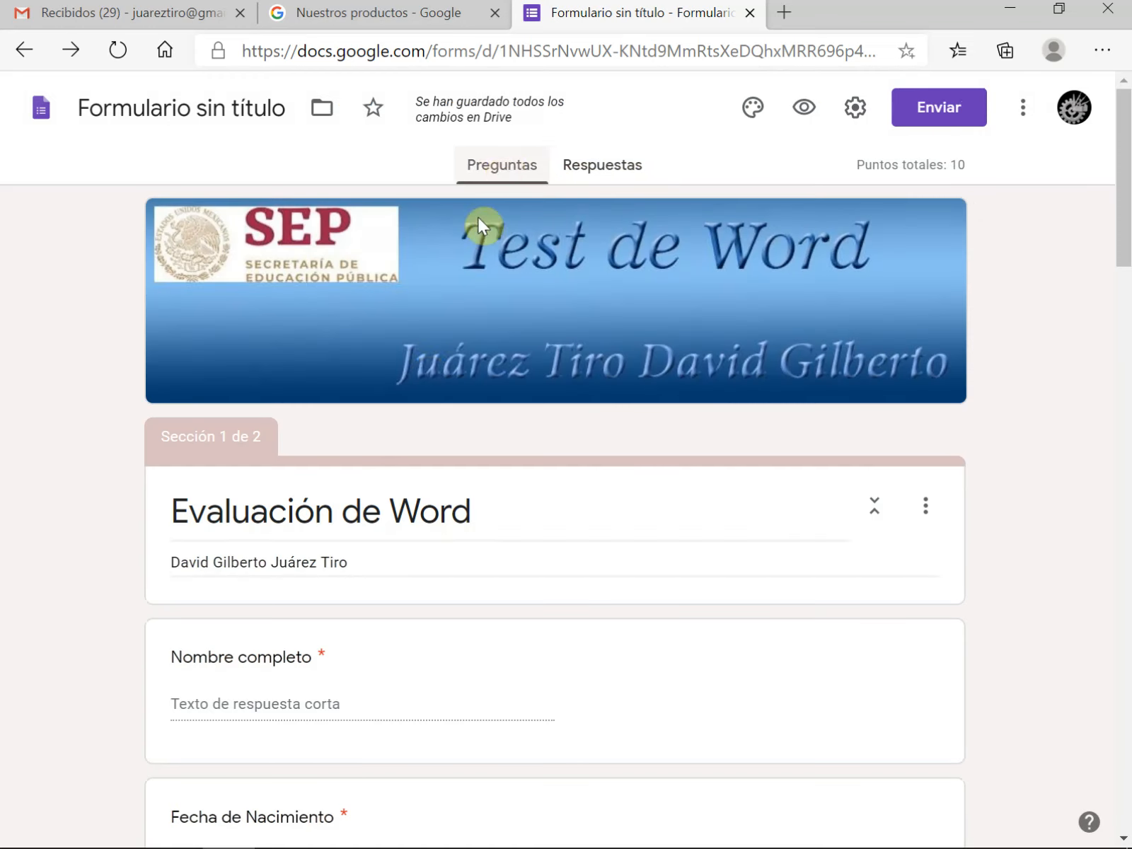
pyautogui.scroll(-5, 437, 501)
pyautogui.scroll(5, 438, 501)
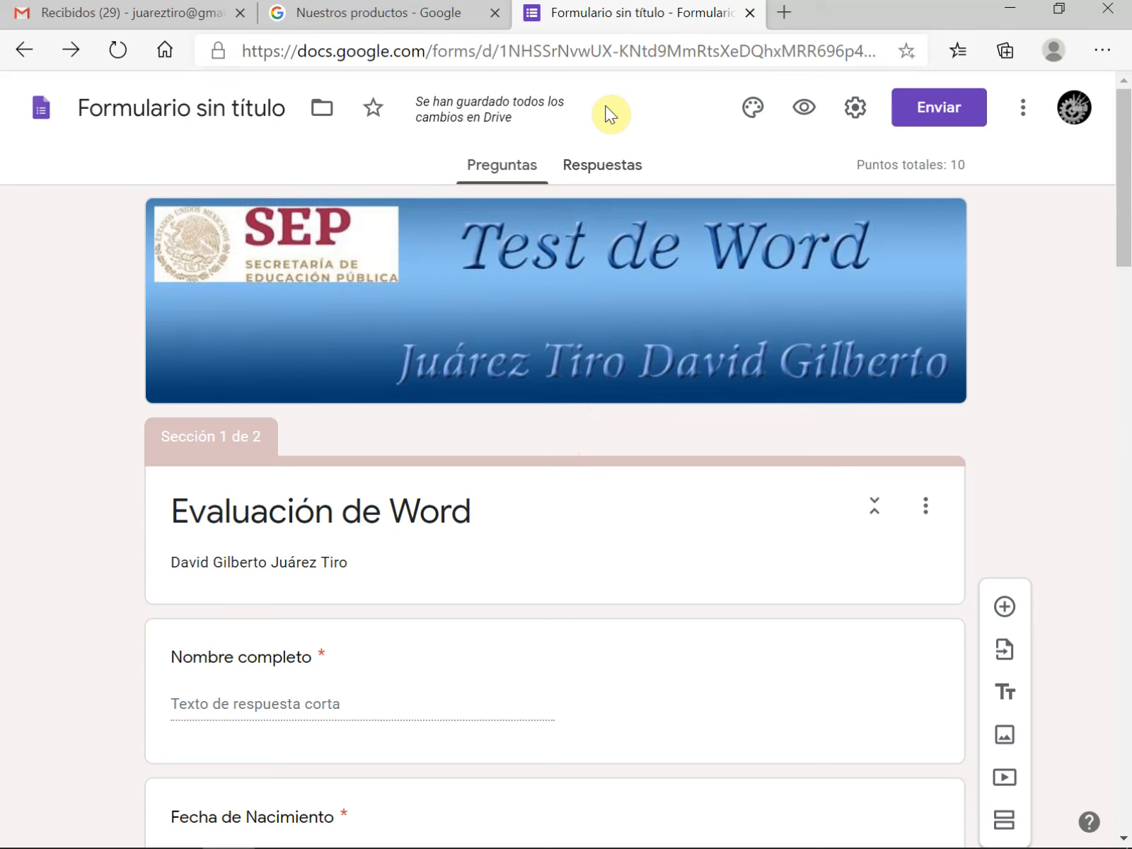
# Create a Drive folder named Microsoft Word in Mi unidad and move the form into it
pyautogui.moveTo(431, 117)
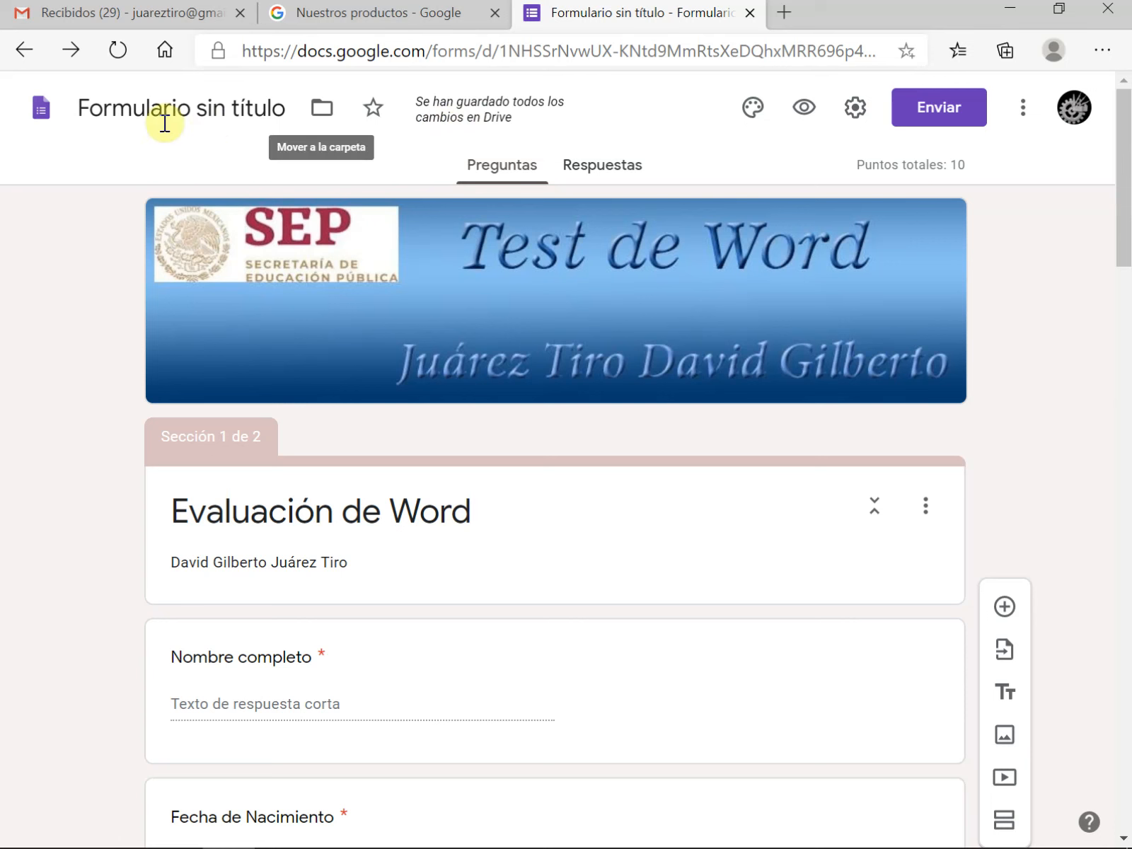
pyautogui.click(326, 113)
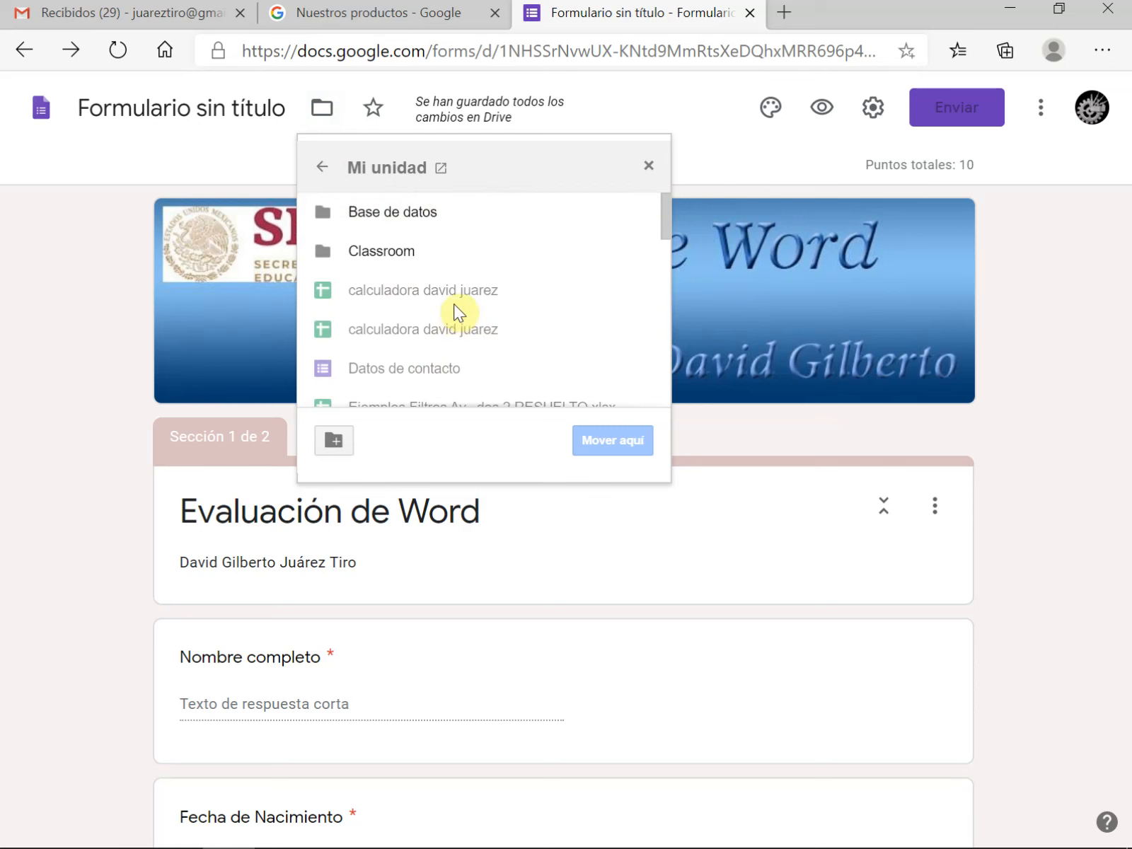
pyautogui.scroll(-3, 456, 297)
pyautogui.scroll(-10, 461, 287)
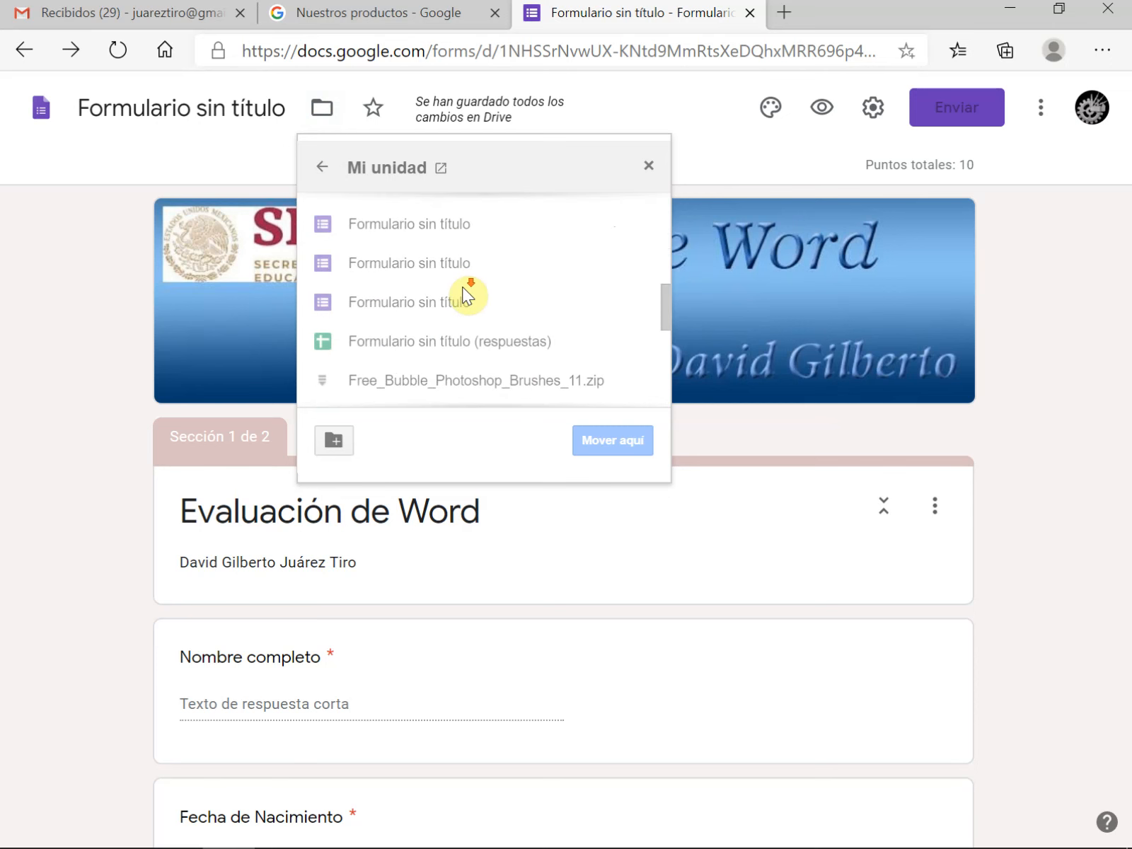
pyautogui.scroll(10, 463, 290)
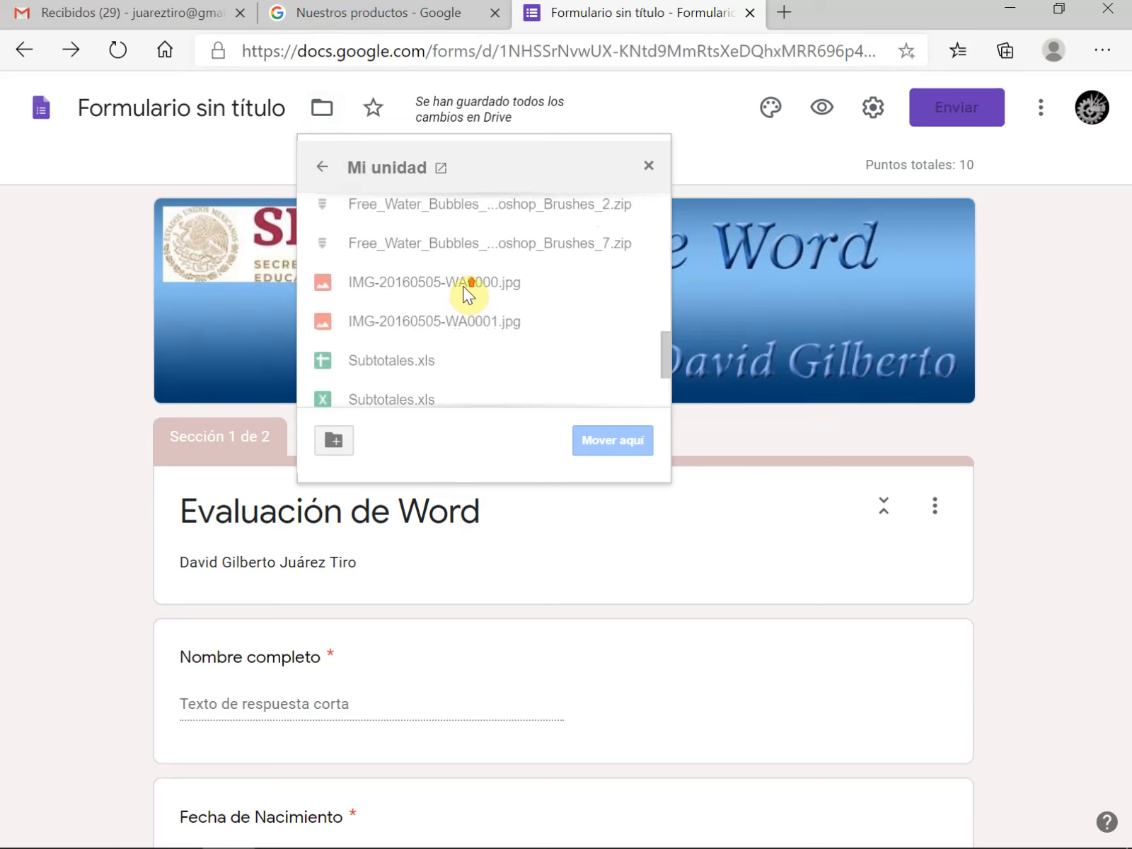
pyautogui.scroll(3, 463, 286)
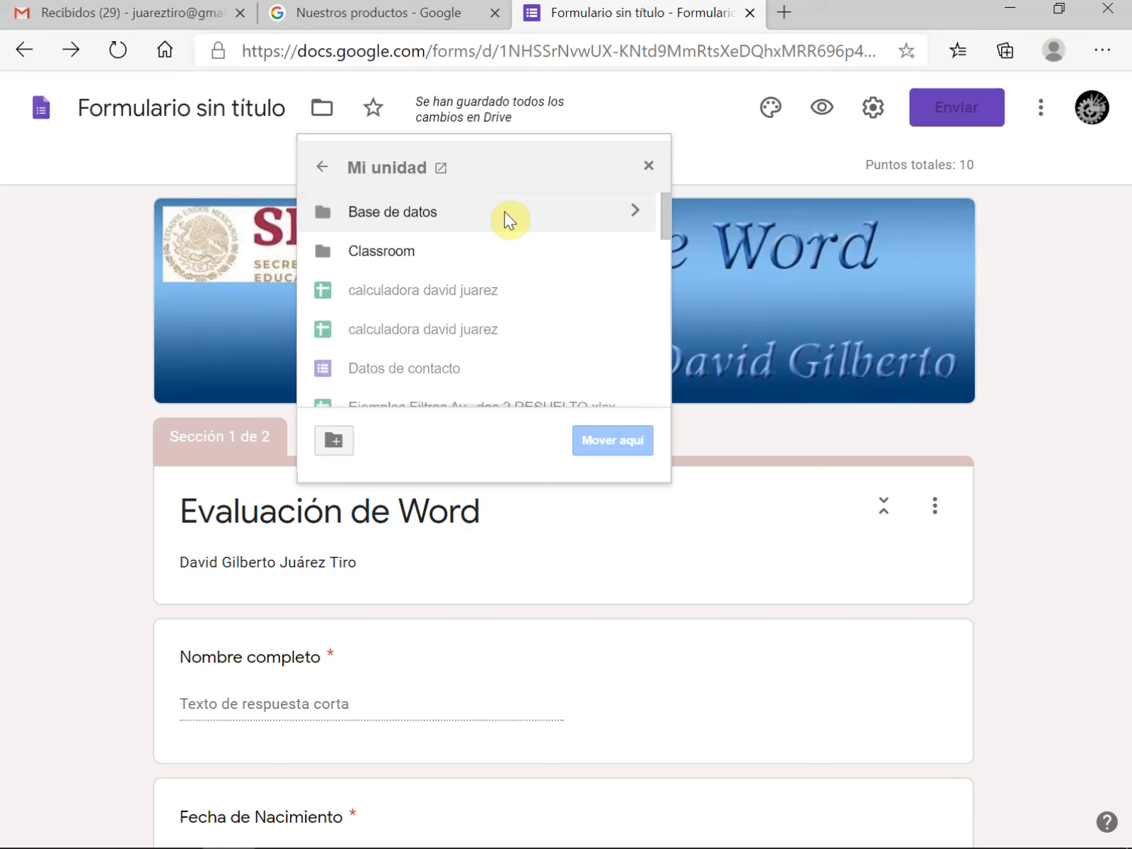
pyautogui.click(341, 447)
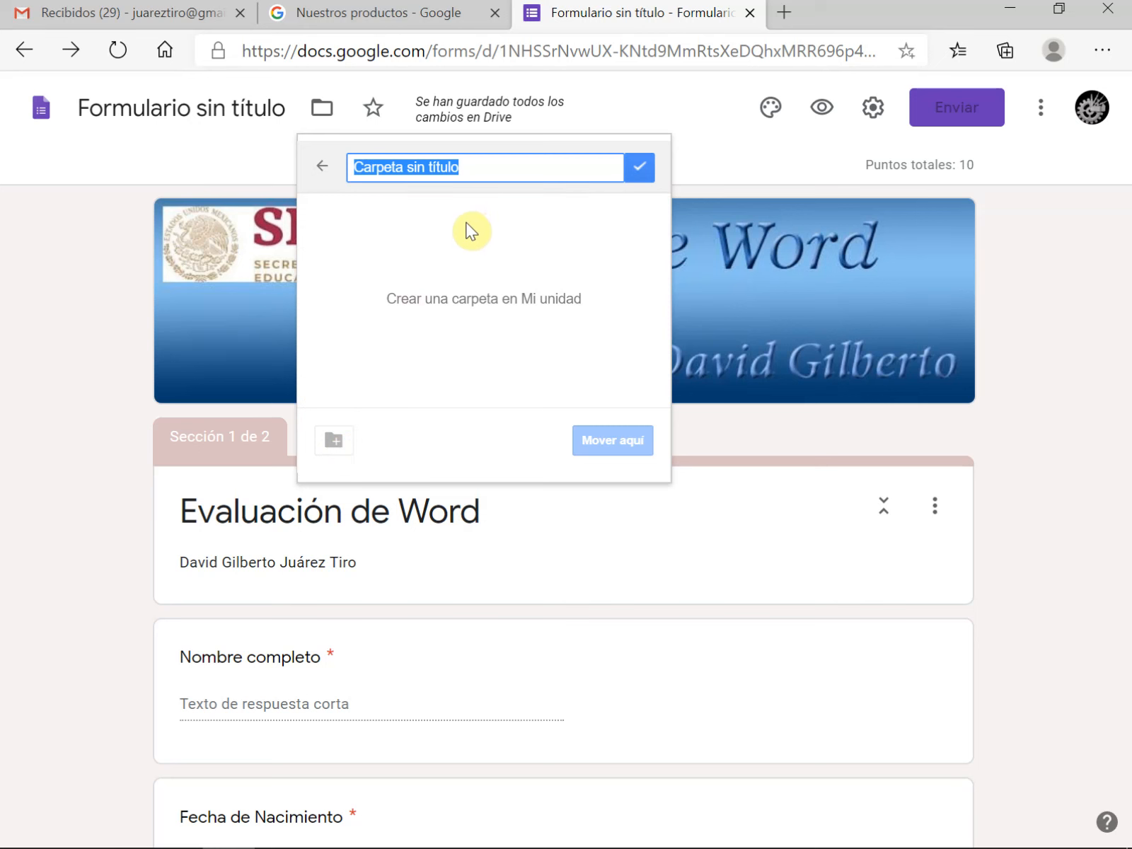
pyautogui.write('Microsoft Word')
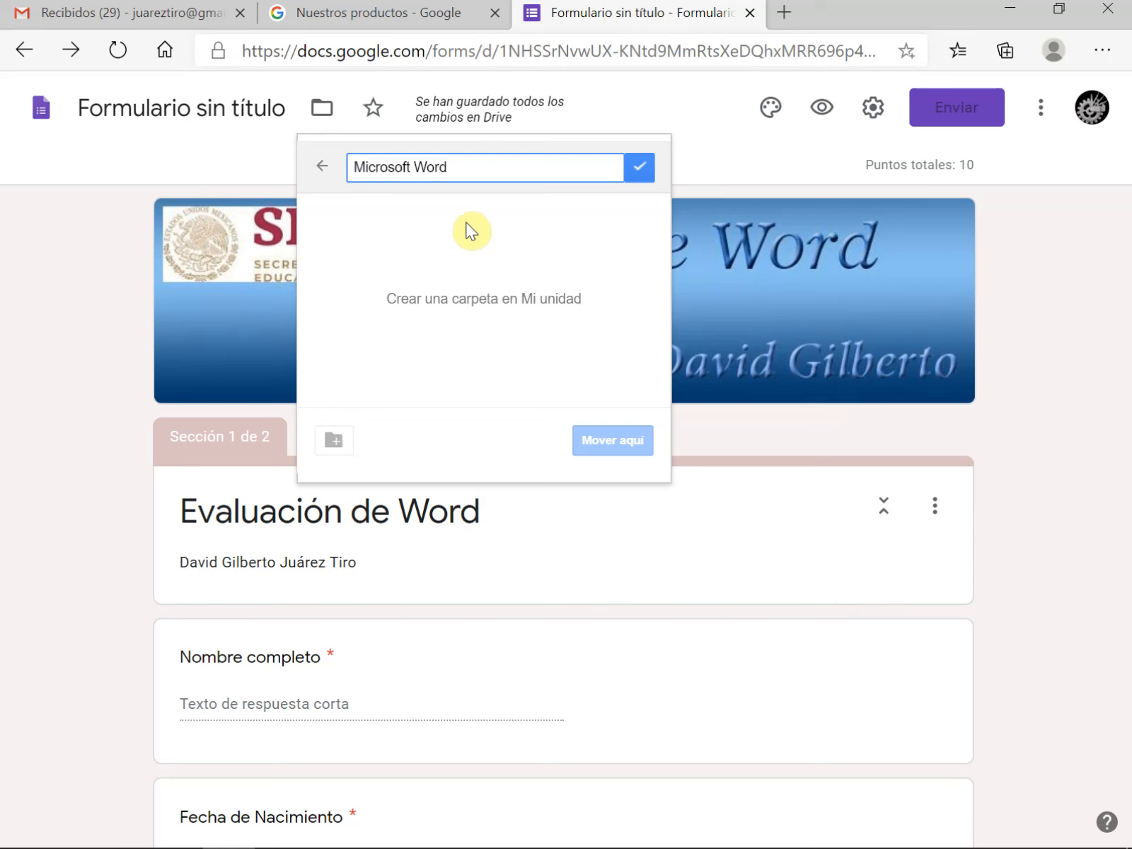
pyautogui.click(645, 171)
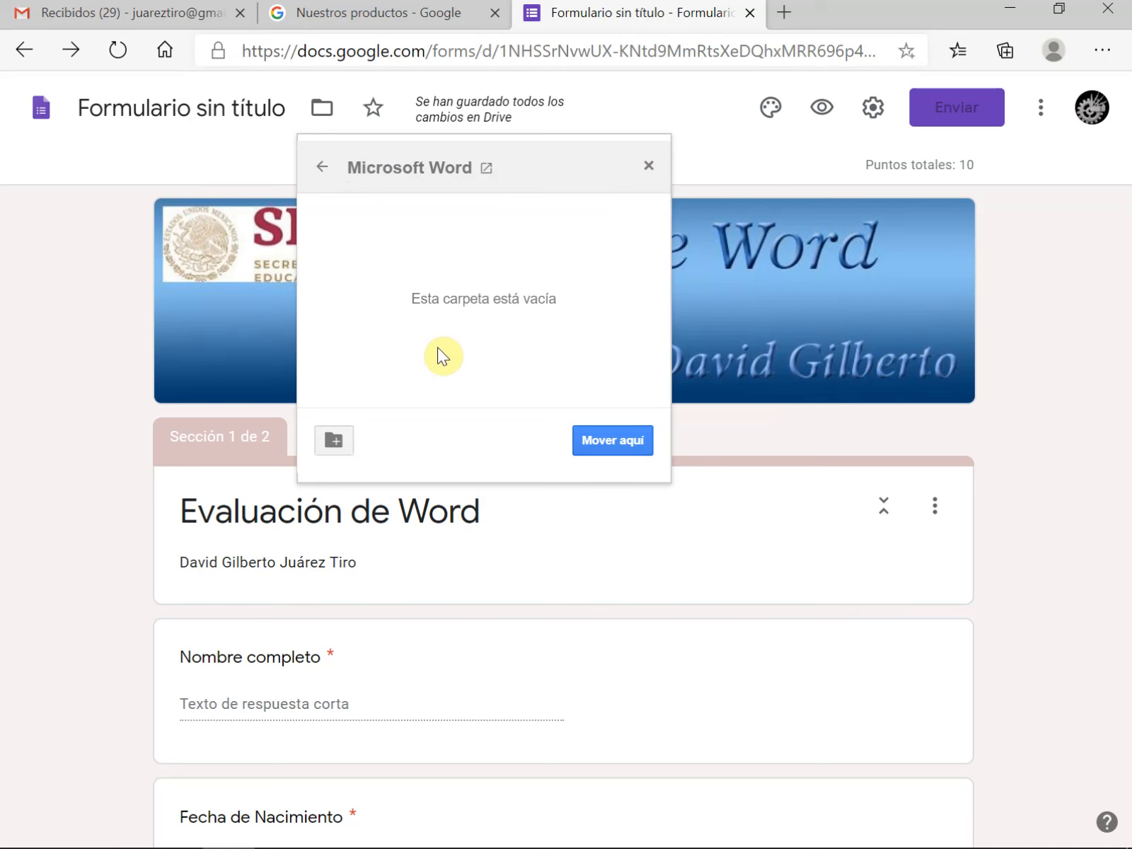
pyautogui.click(607, 440)
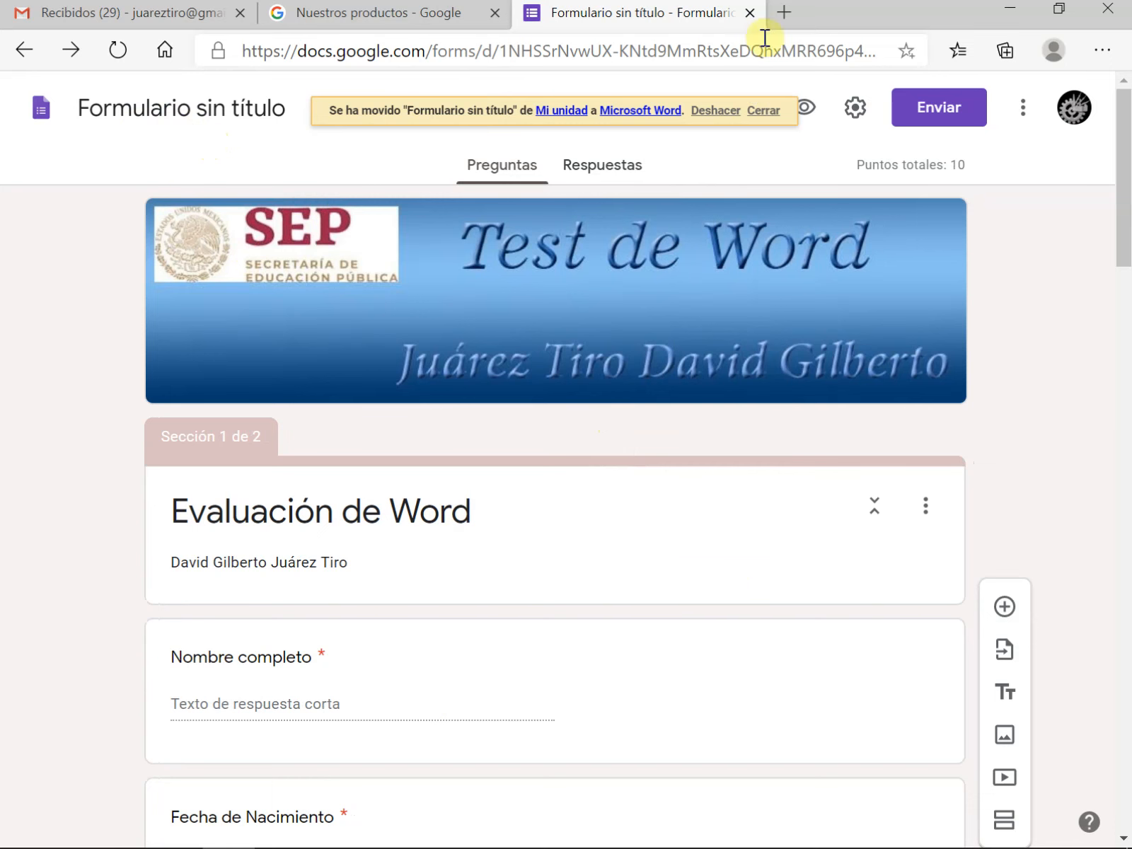
# Close the form and Google products pages, switch to Google Drive from Gmail, and open the Microsoft Word folder in Mi unidad
pyautogui.click(749, 13)
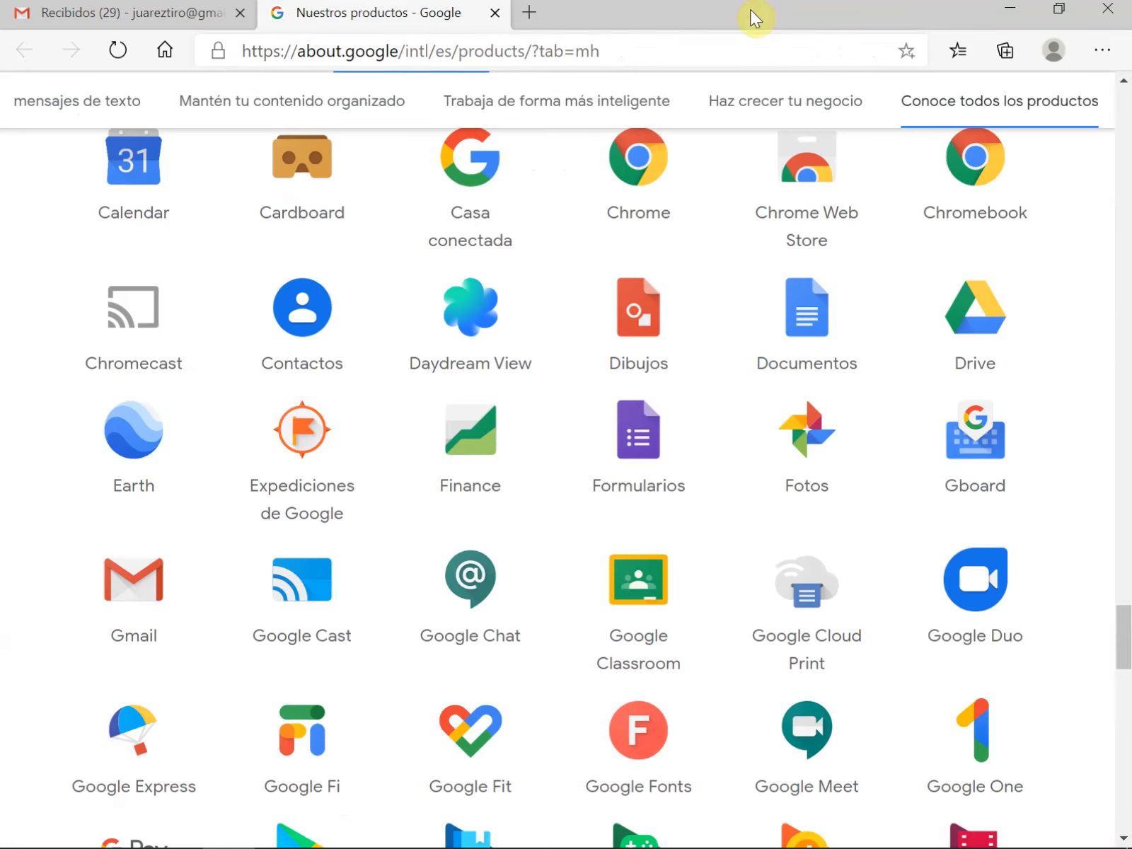
pyautogui.click(493, 13)
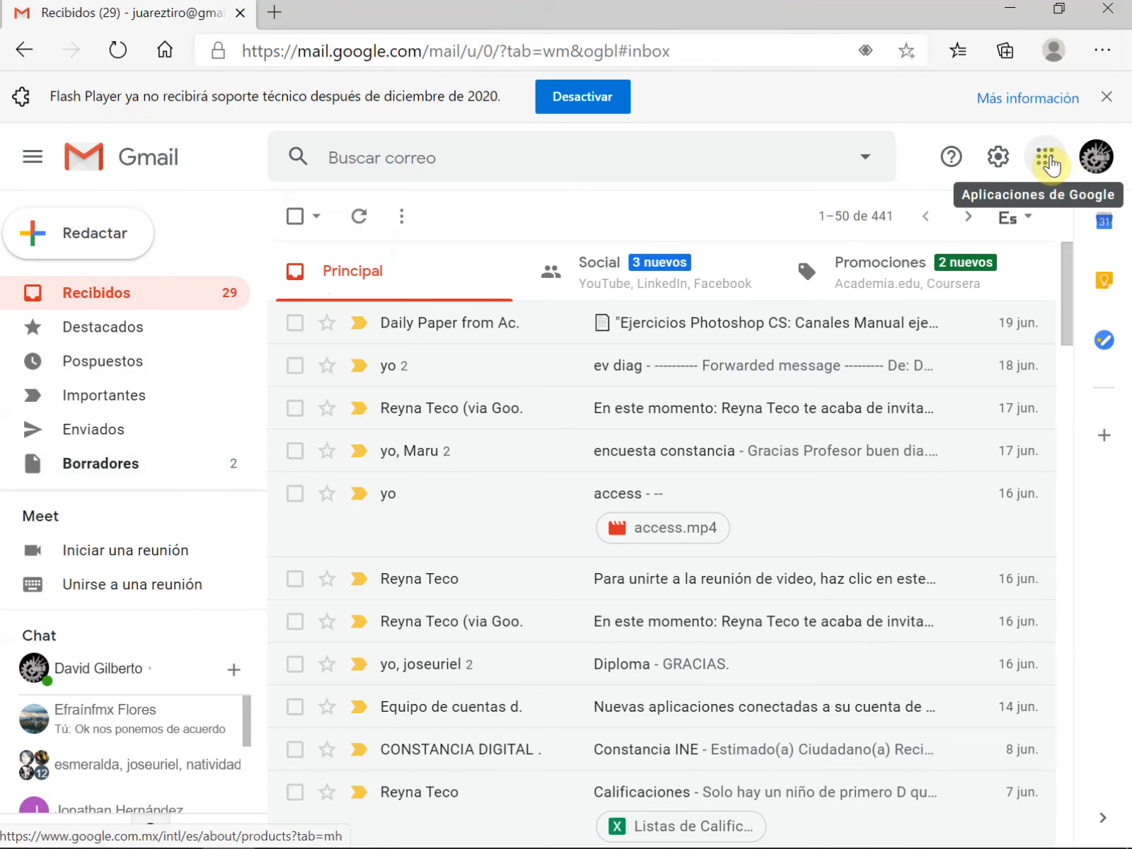
pyautogui.click(1049, 162)
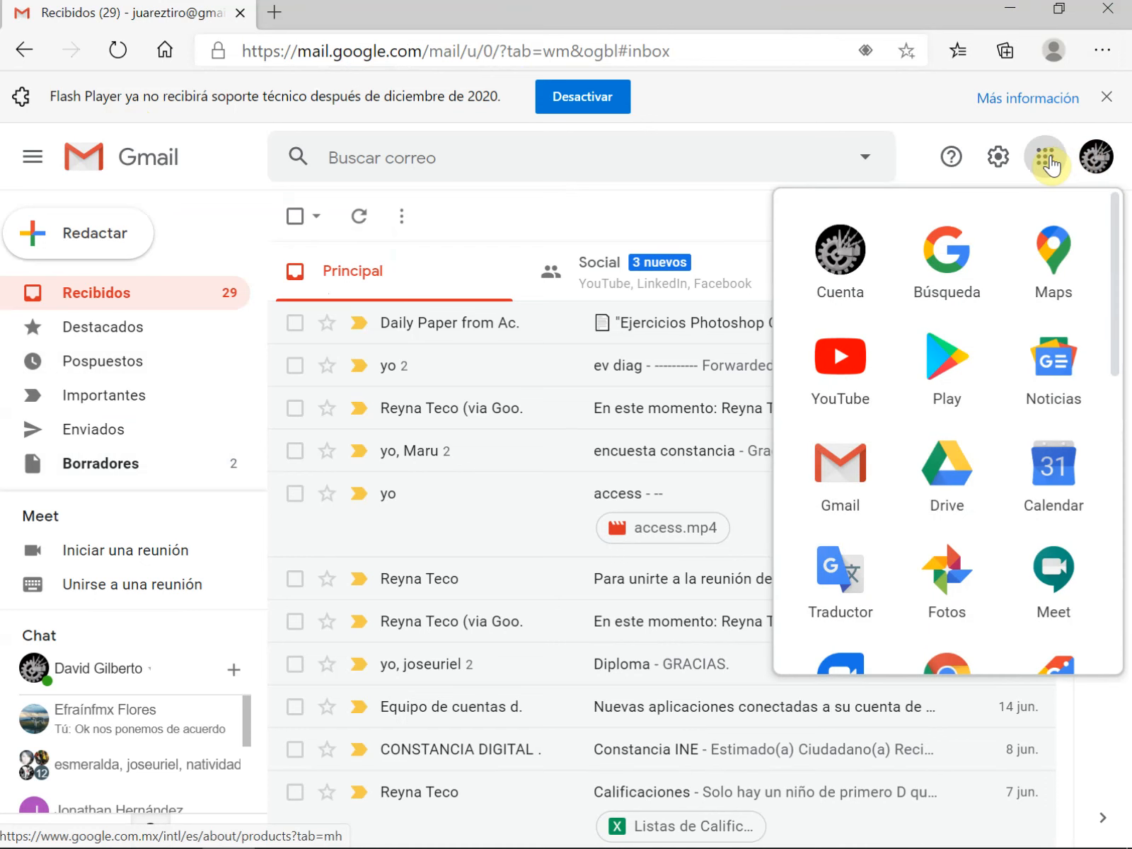
pyautogui.click(962, 475)
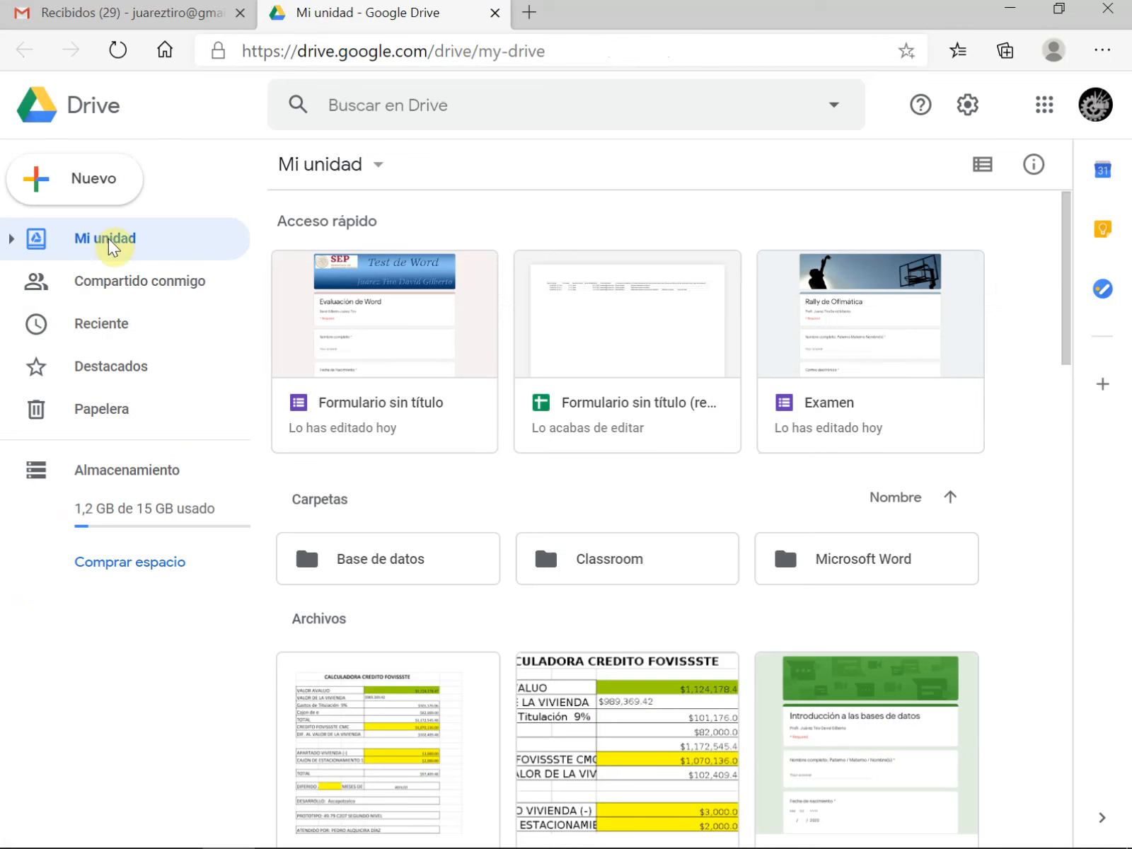
pyautogui.click(10, 240)
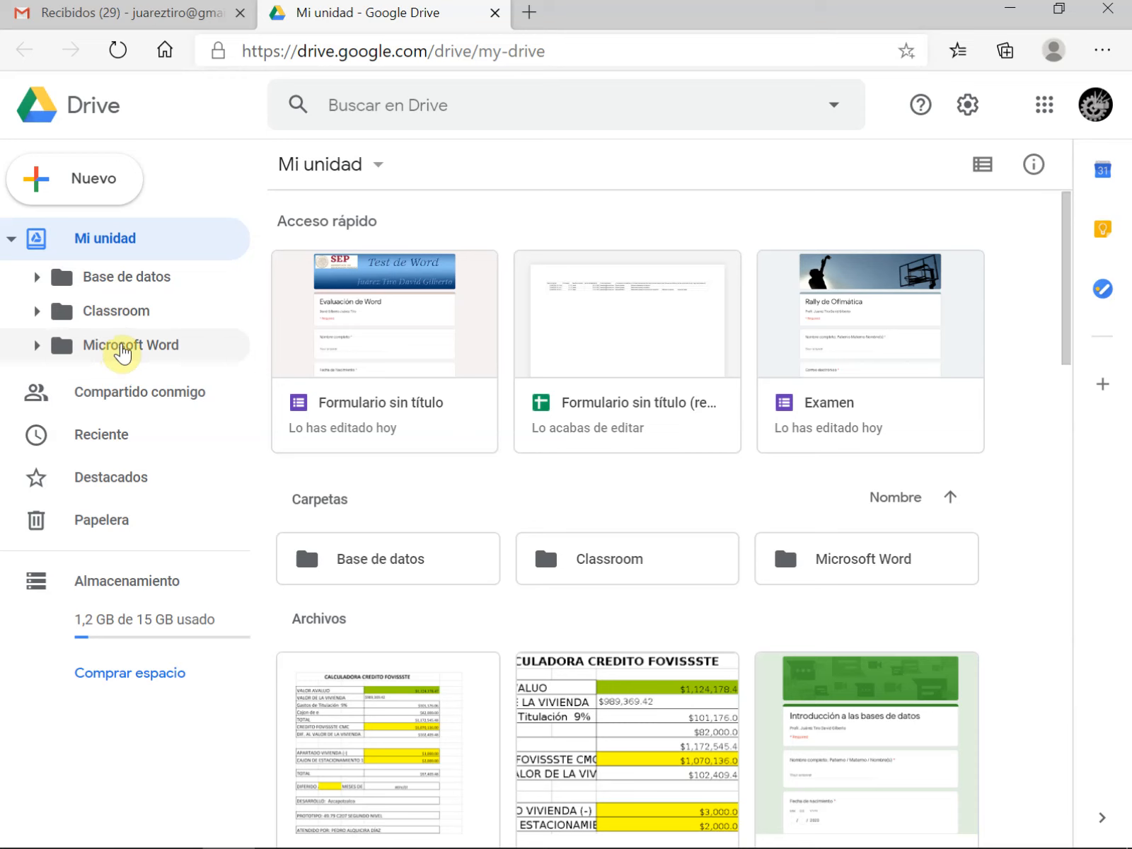
pyautogui.click(121, 348)
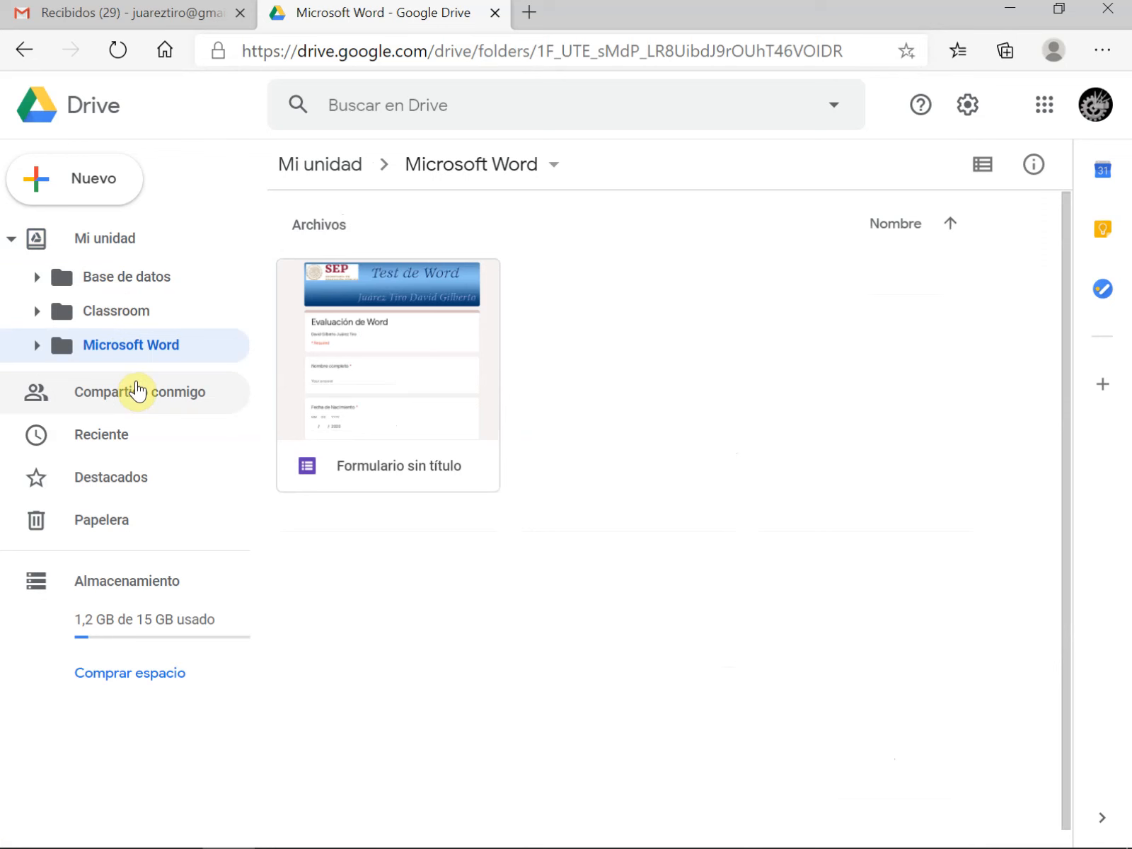
# Rename the untitled form in the Microsoft Word folder as Test de Word
pyautogui.click(384, 468)
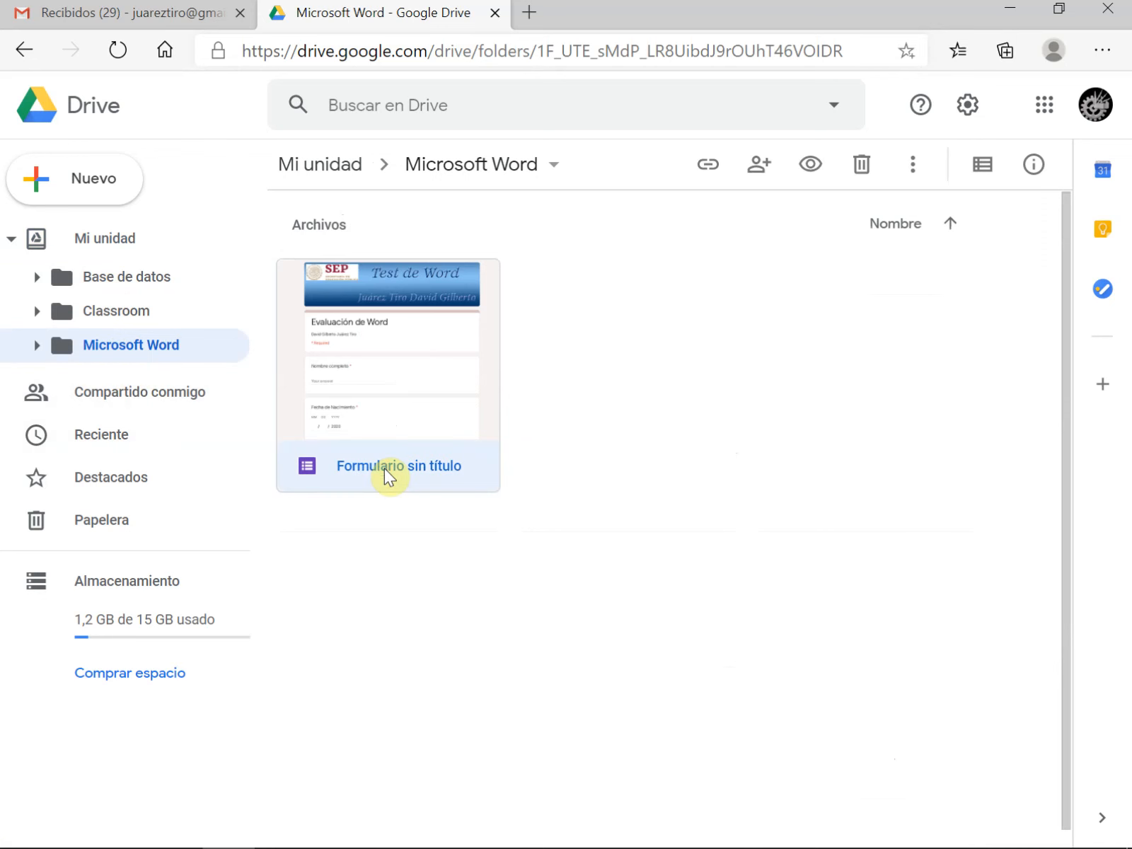
pyautogui.rightClick(383, 468)
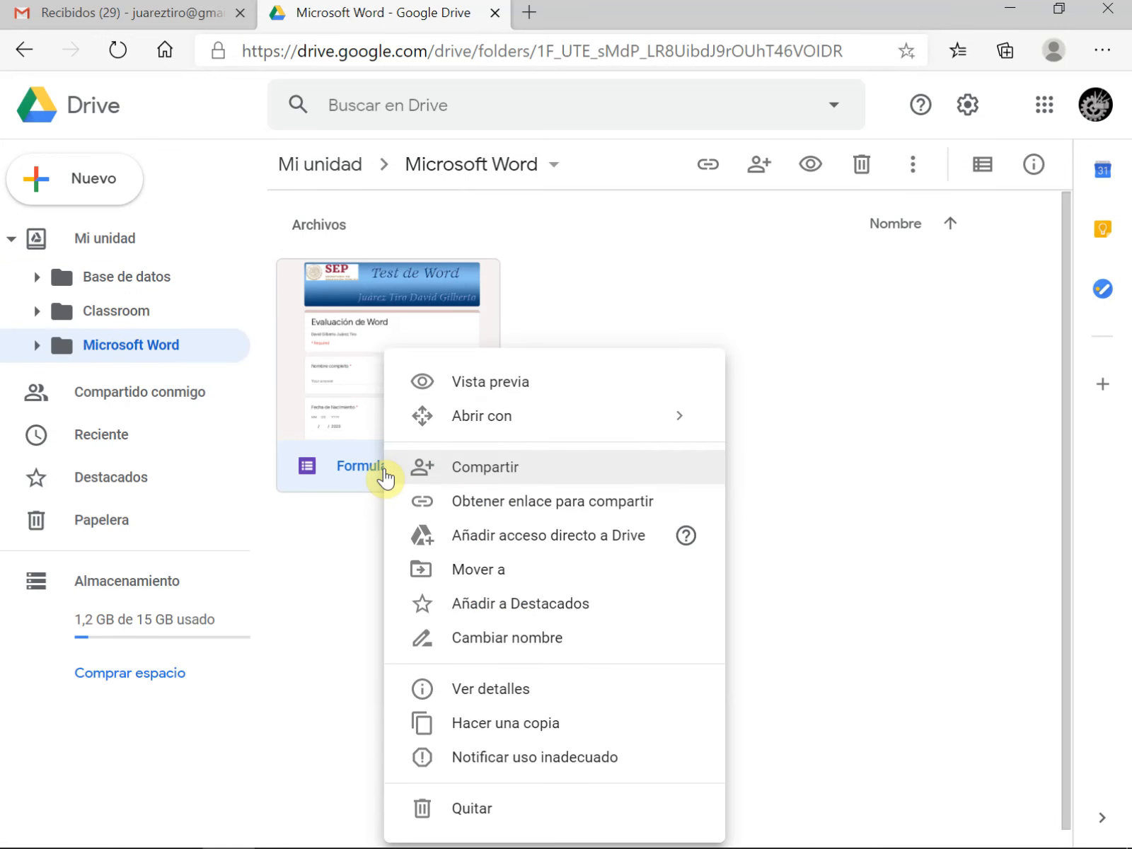
pyautogui.click(564, 639)
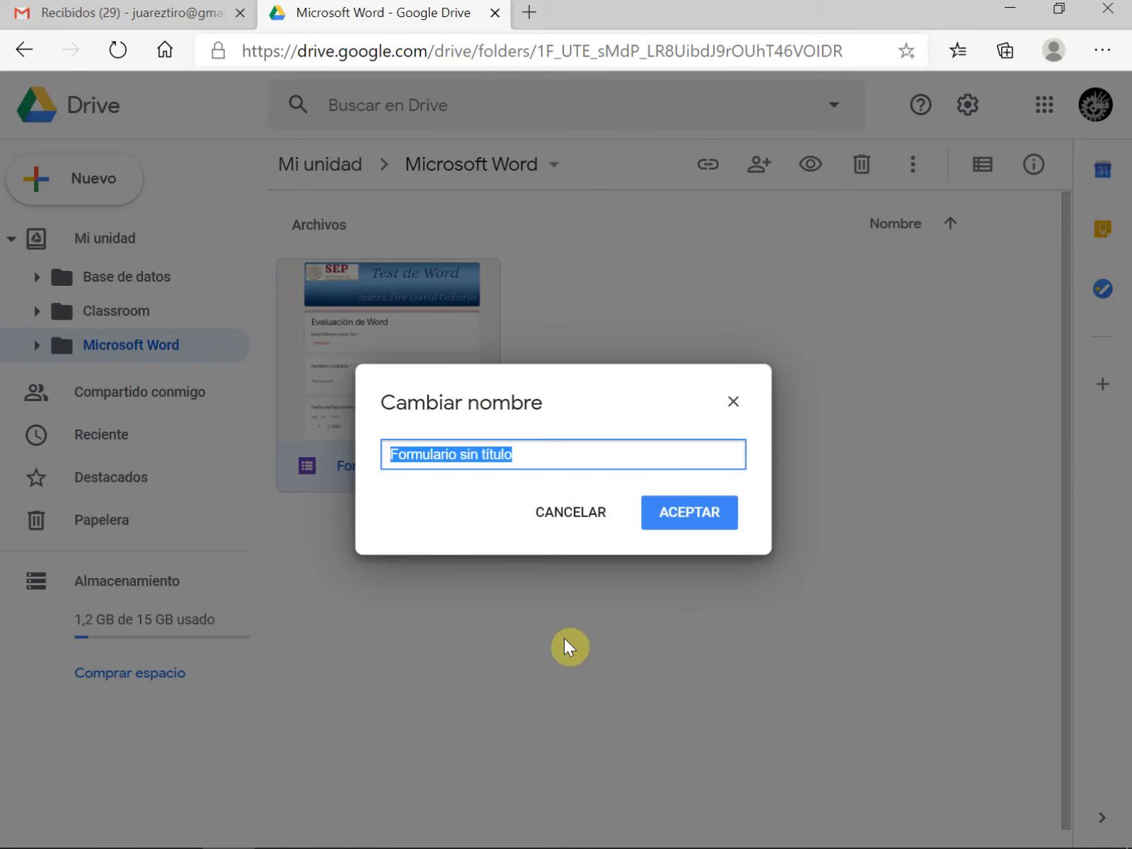
pyautogui.write('Test de Word')
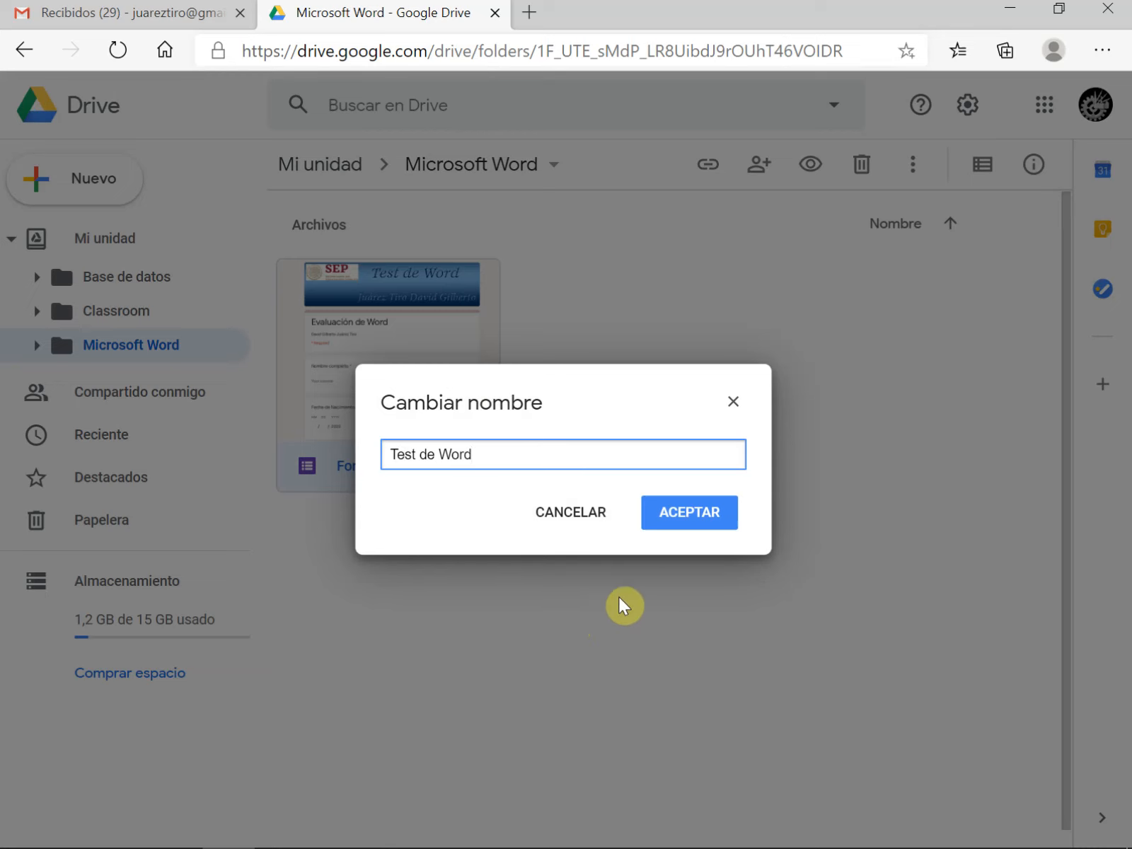
pyautogui.click(692, 512)
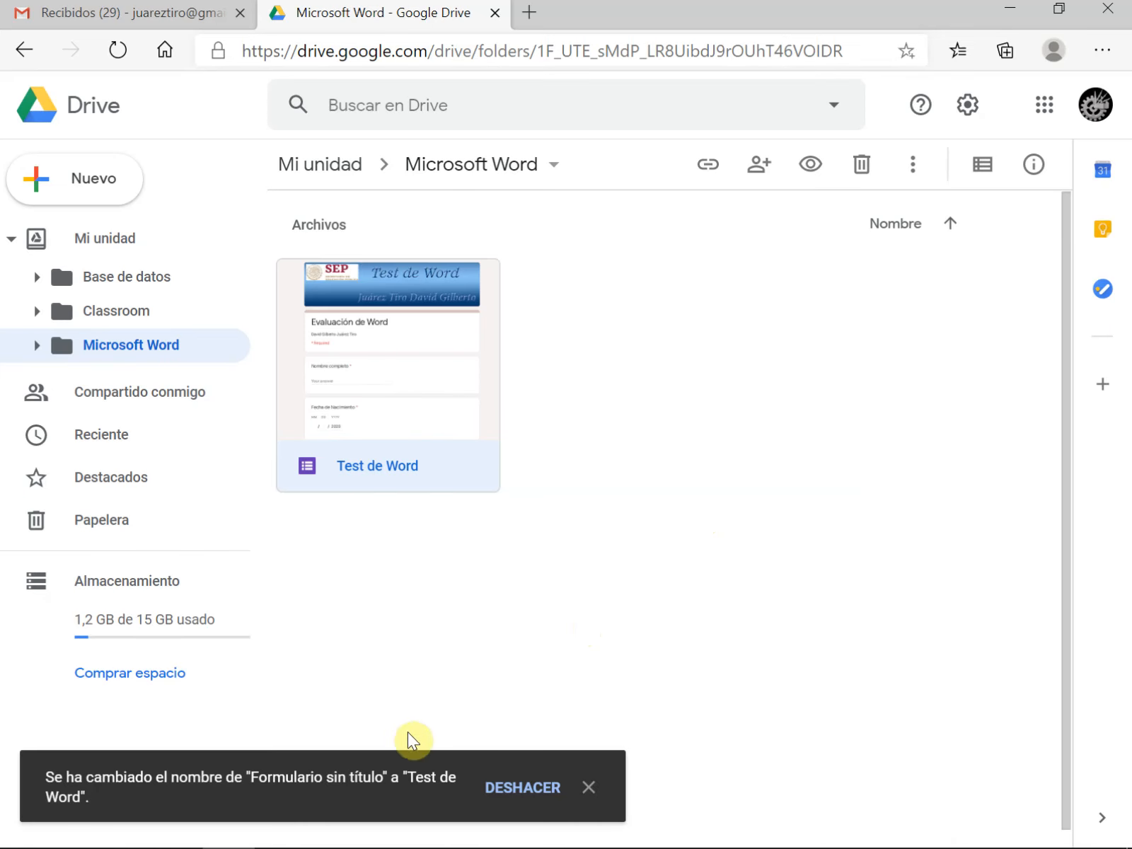
pyautogui.click(588, 787)
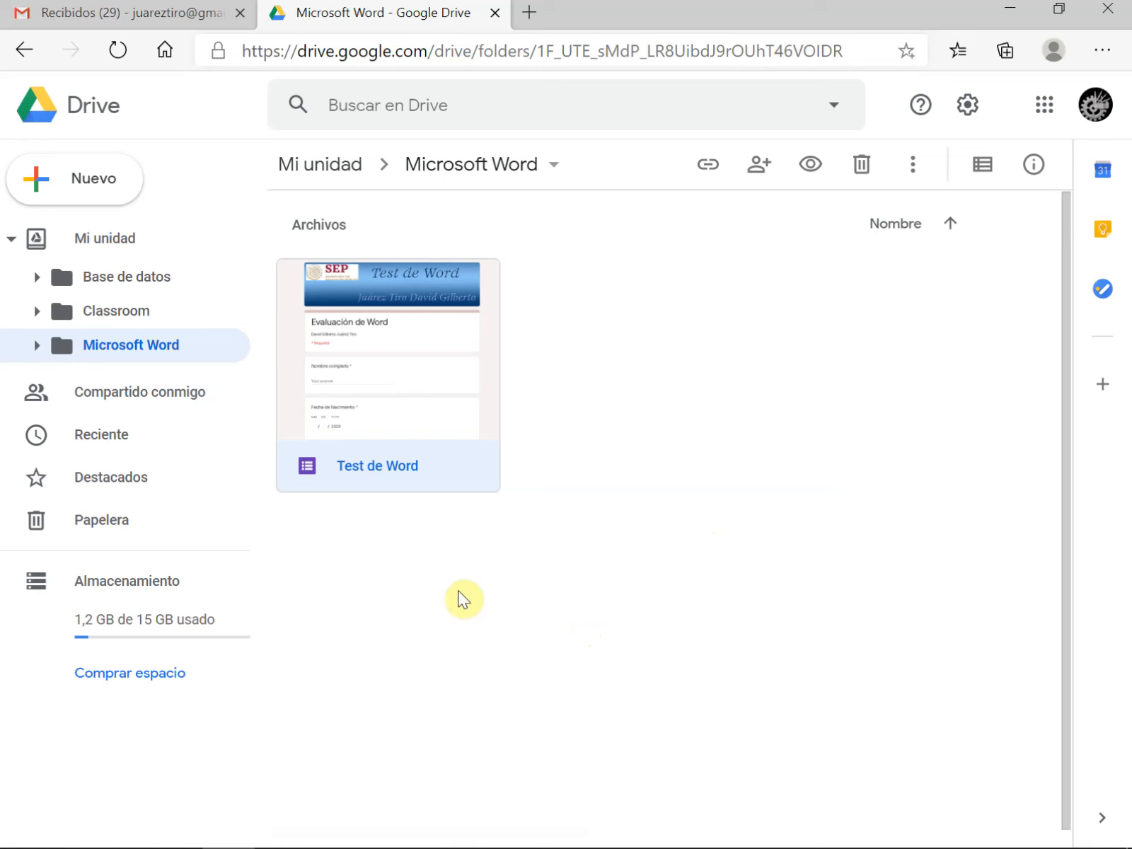
pyautogui.click(419, 610)
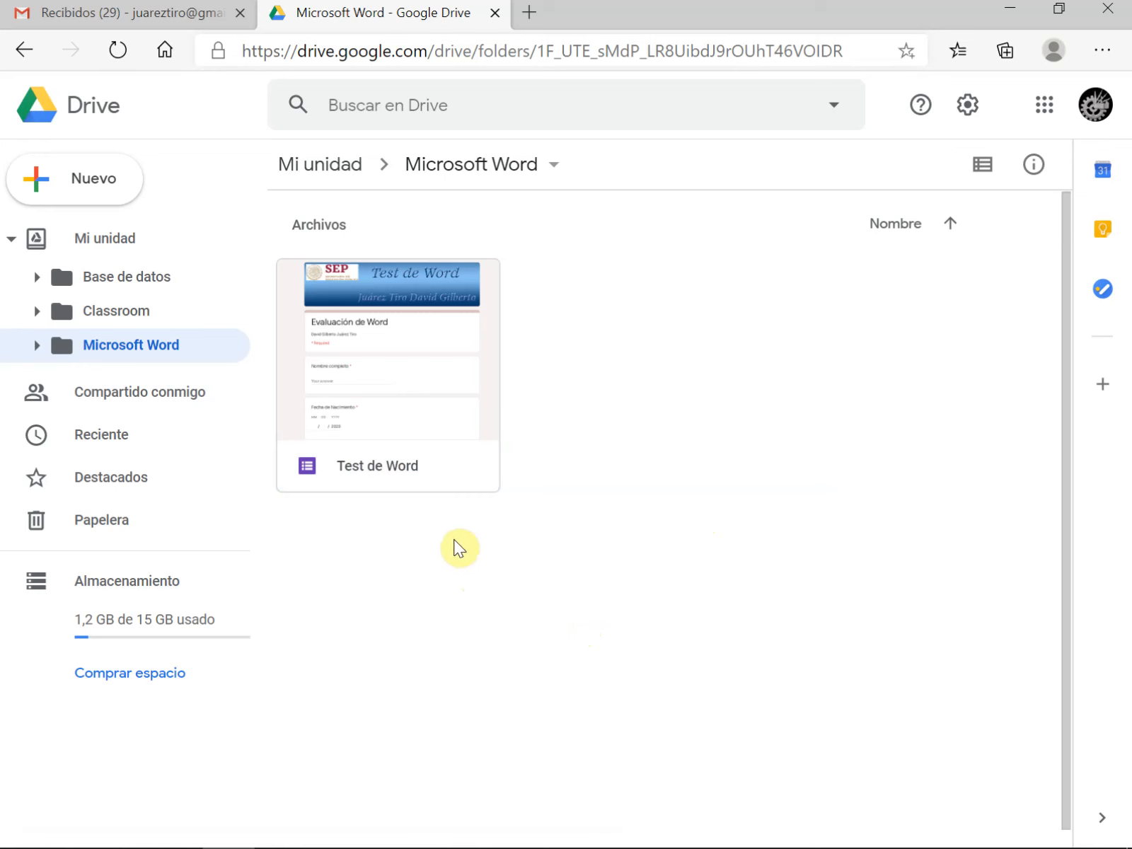
# Open the Test de Word form from the Drive folder and look over its questions
pyautogui.click(376, 382)
pyautogui.doubleClick(377, 382)
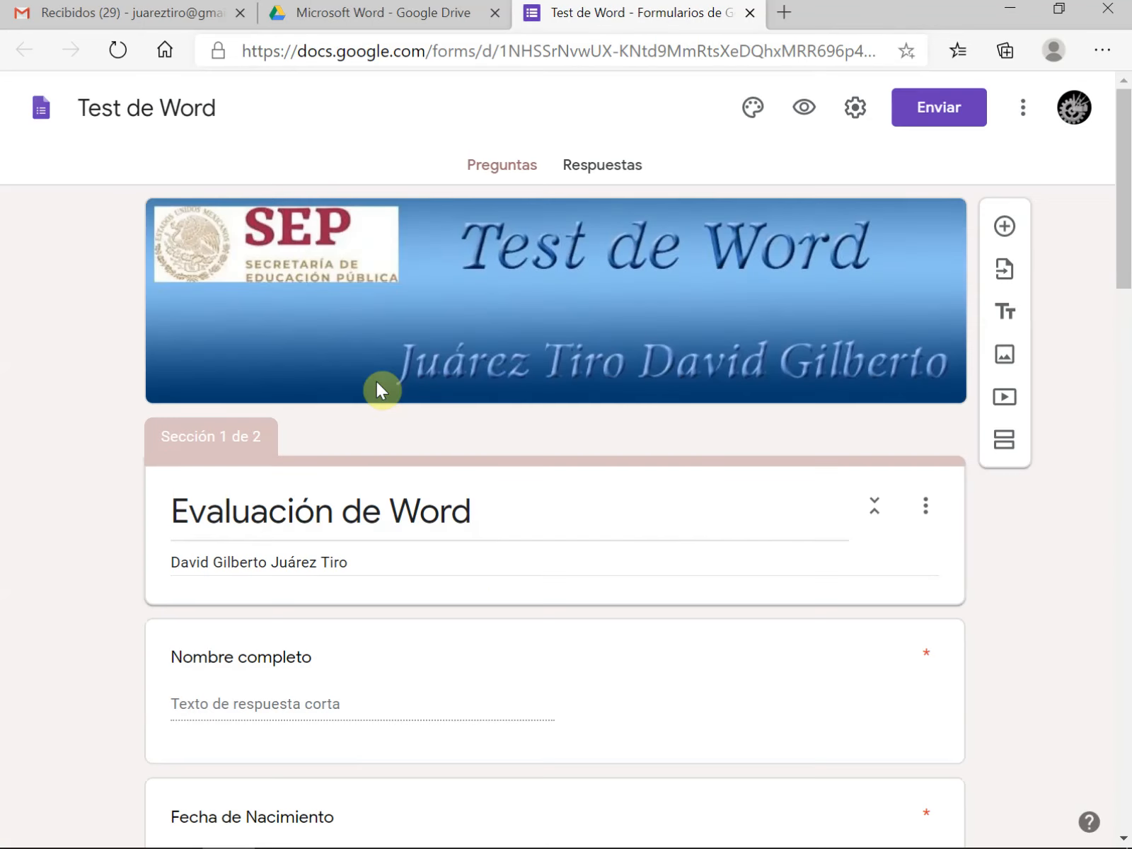
pyautogui.scroll(-20, 523, 546)
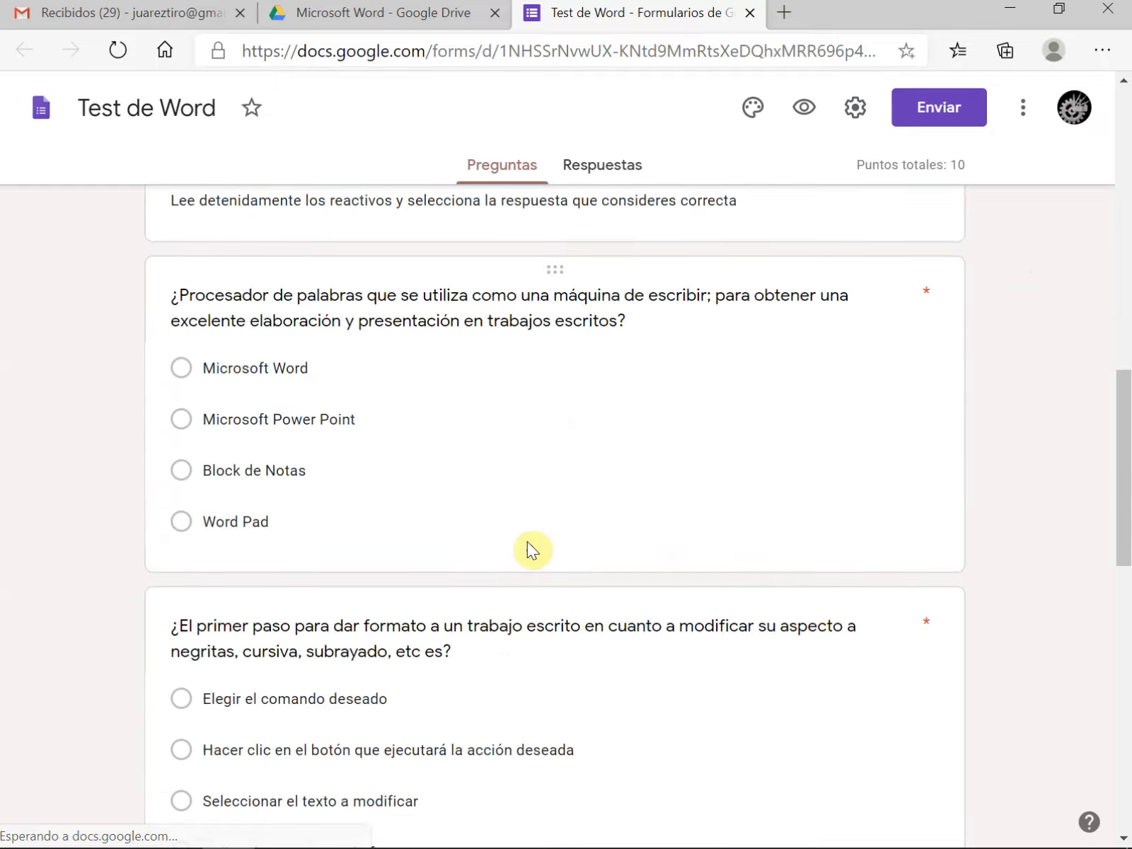
pyautogui.scroll(20, 529, 542)
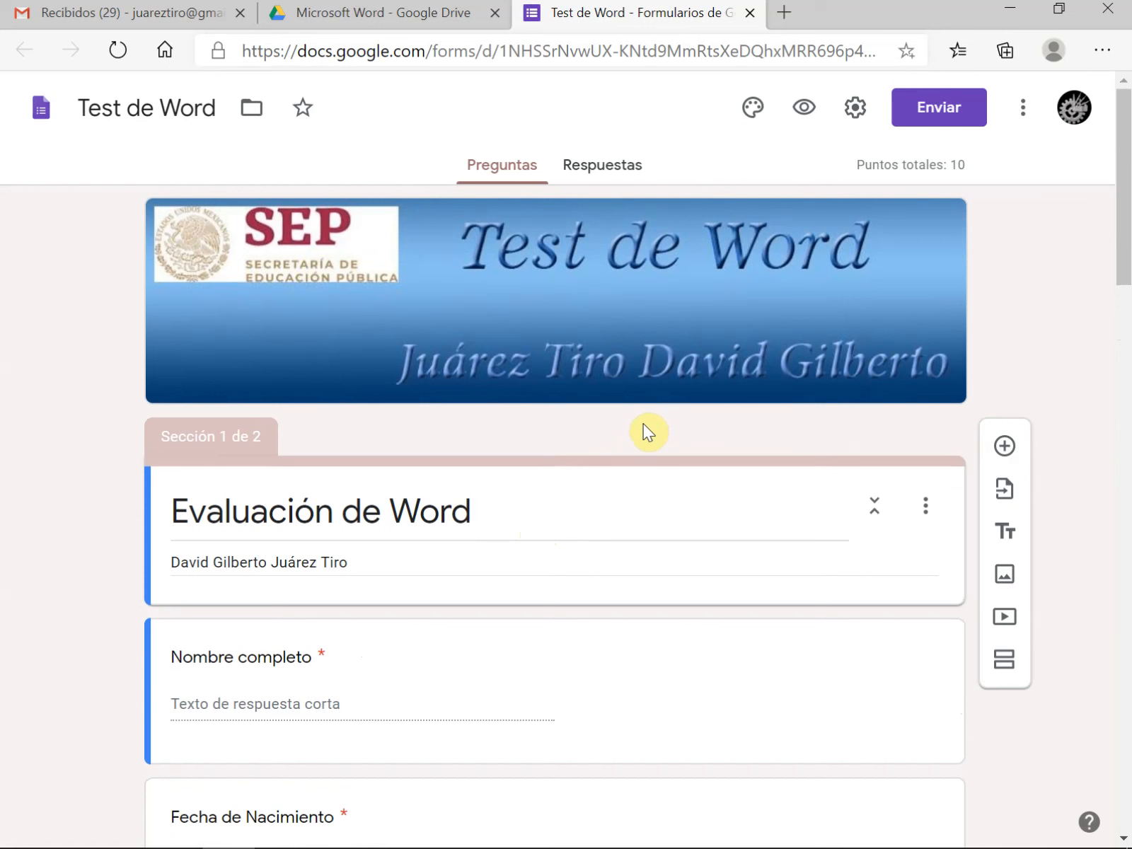
# Send the form by e-mail to a suggested contact's address, with the form included in the message, after viewing the link sharing option
pyautogui.click(932, 116)
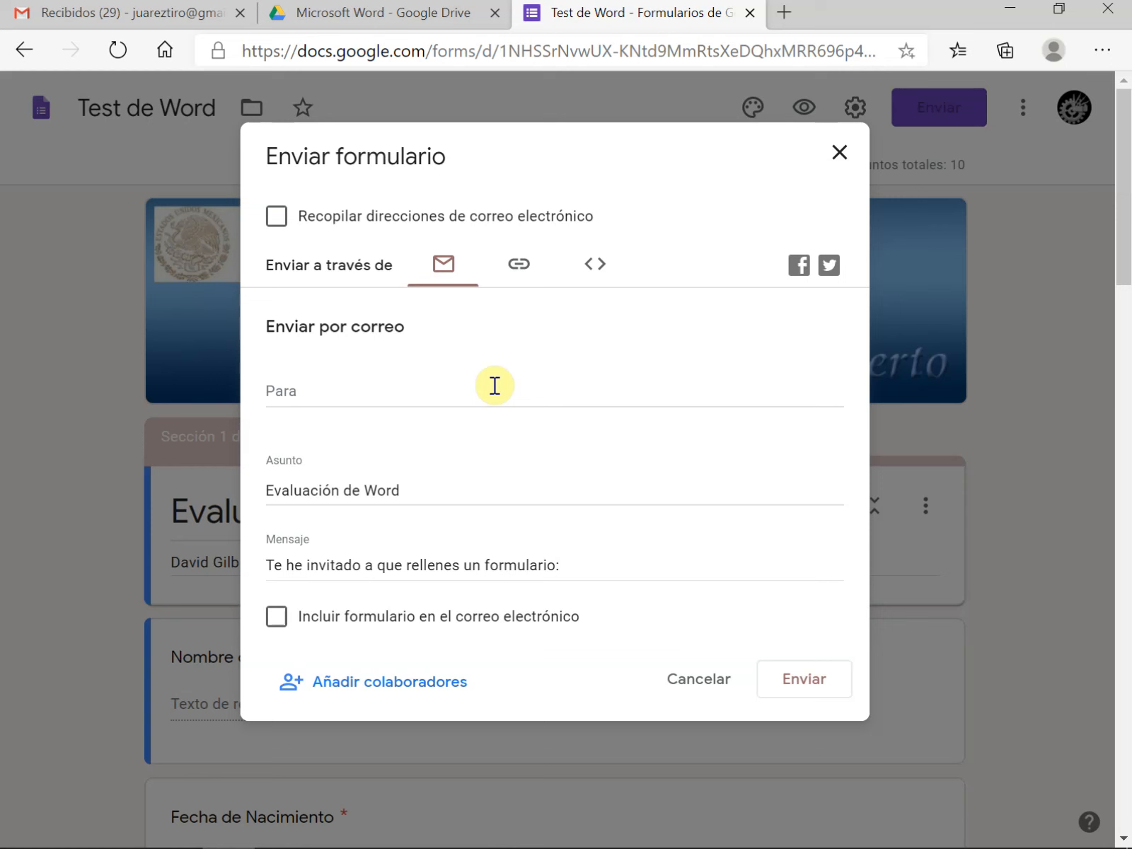
pyautogui.click(309, 388)
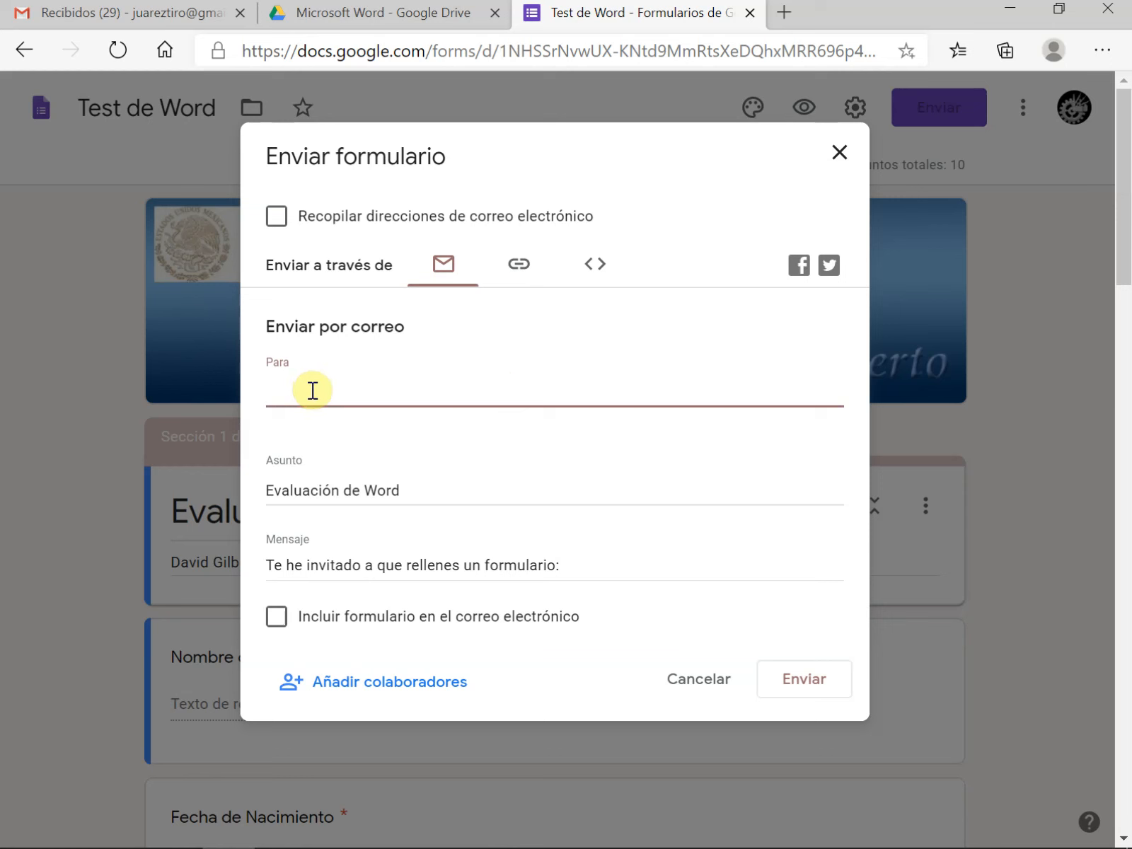
pyautogui.write('rey')
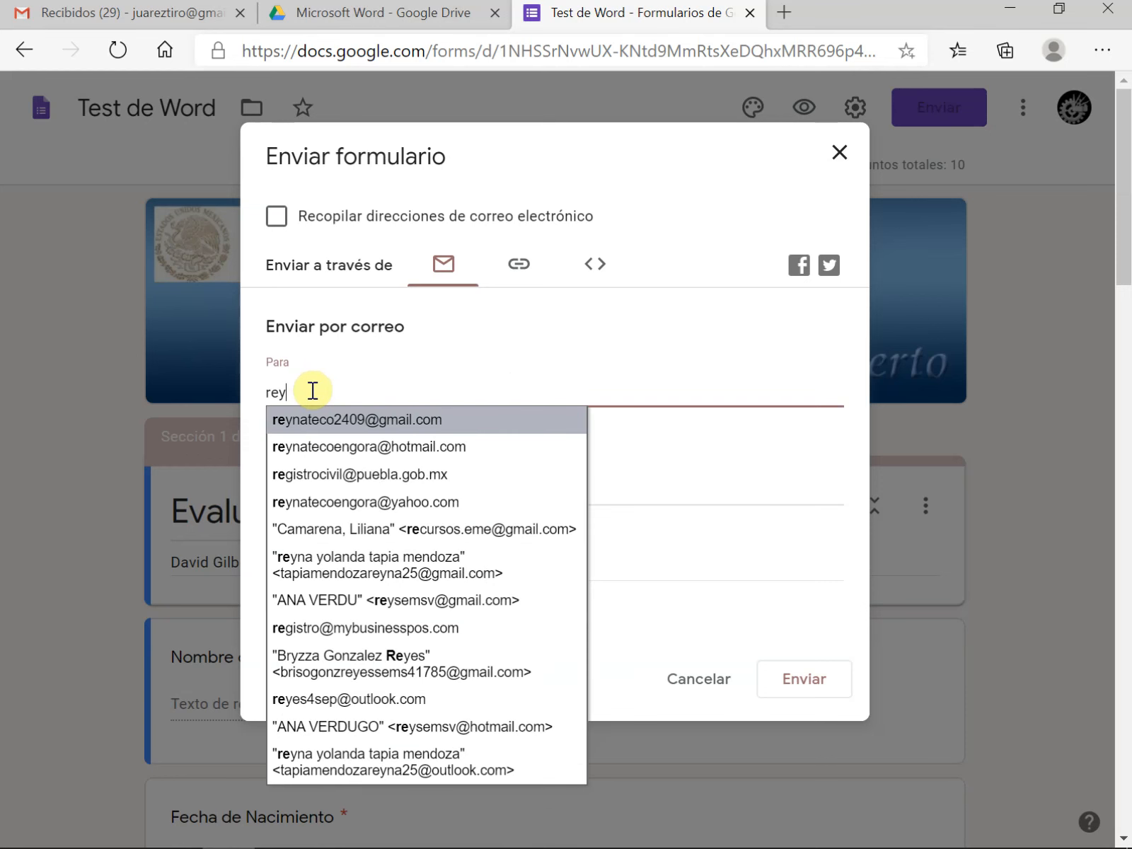
pyautogui.click(344, 420)
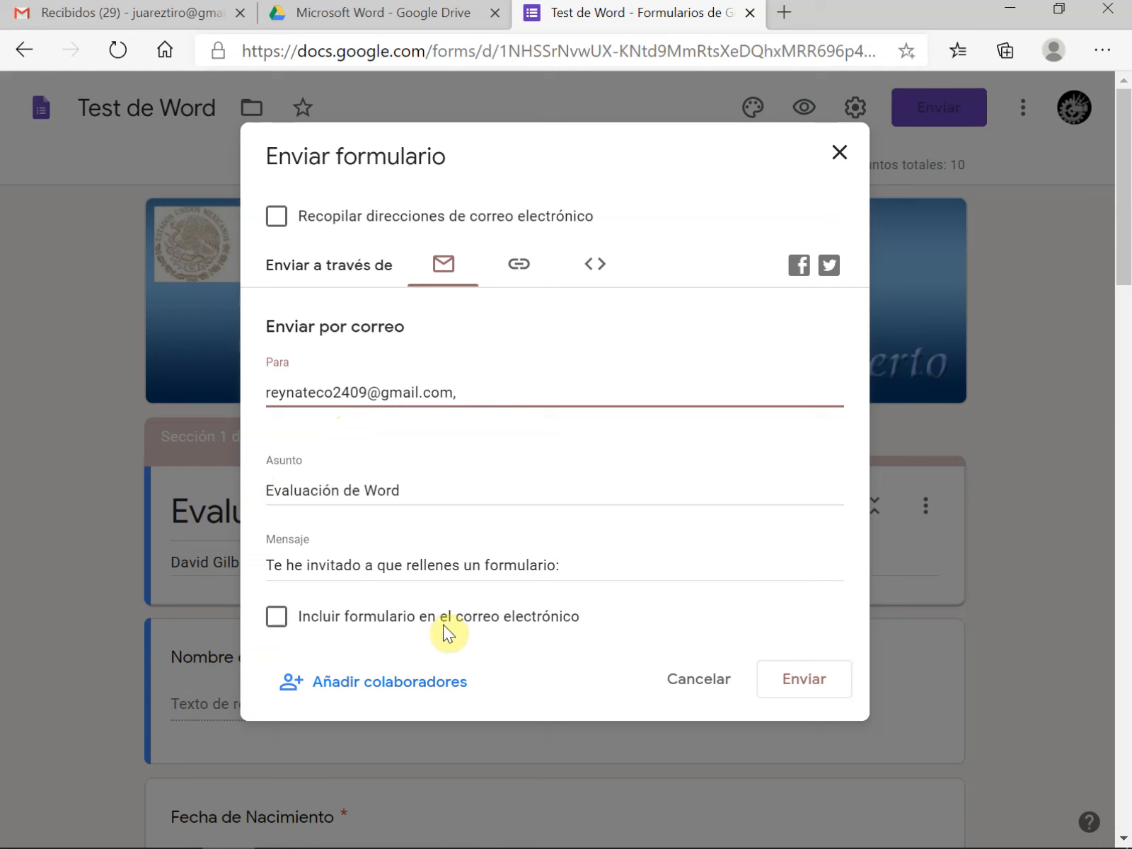
pyautogui.click(281, 620)
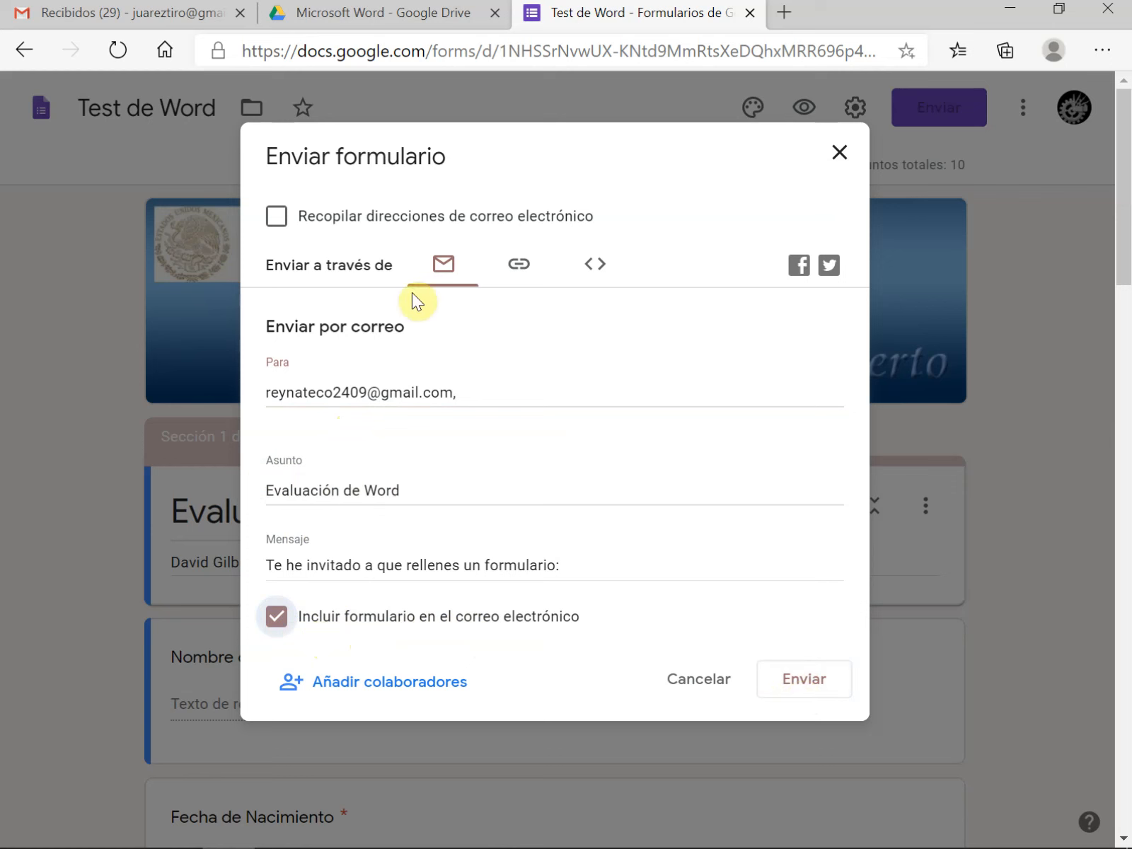
pyautogui.click(519, 264)
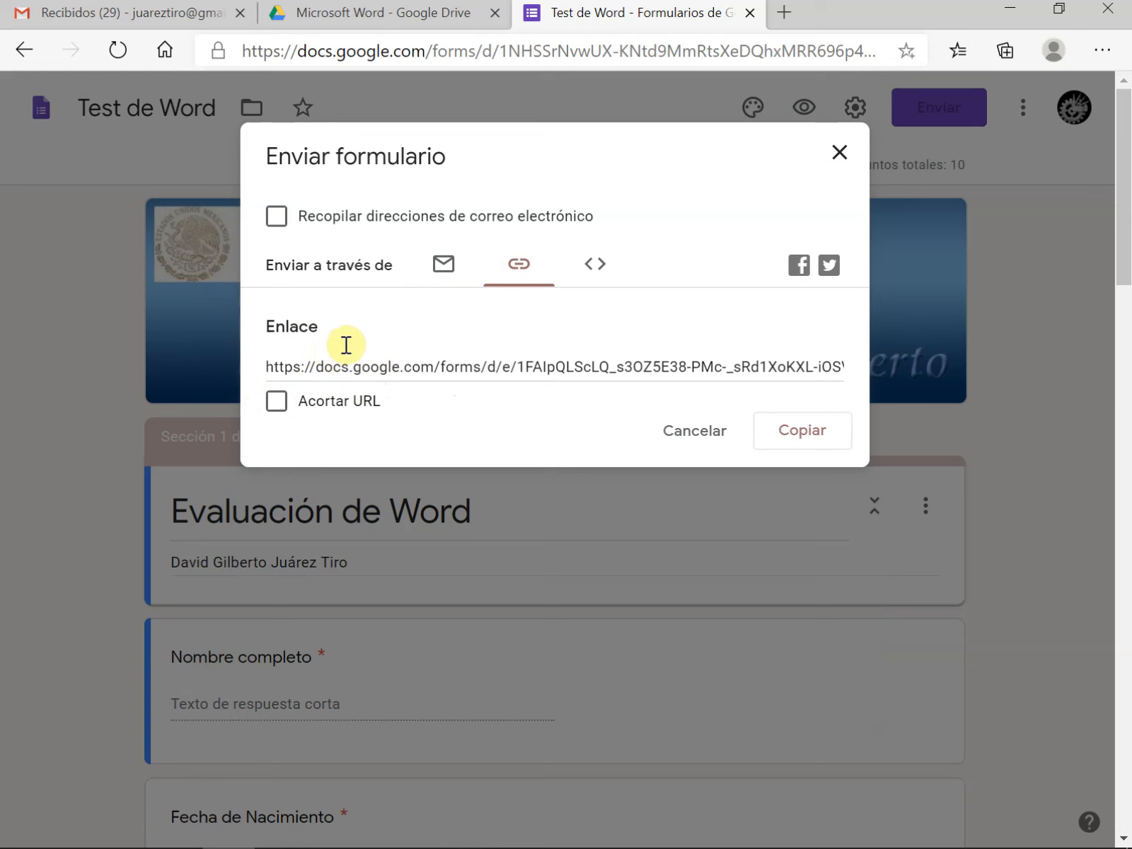
pyautogui.click(444, 267)
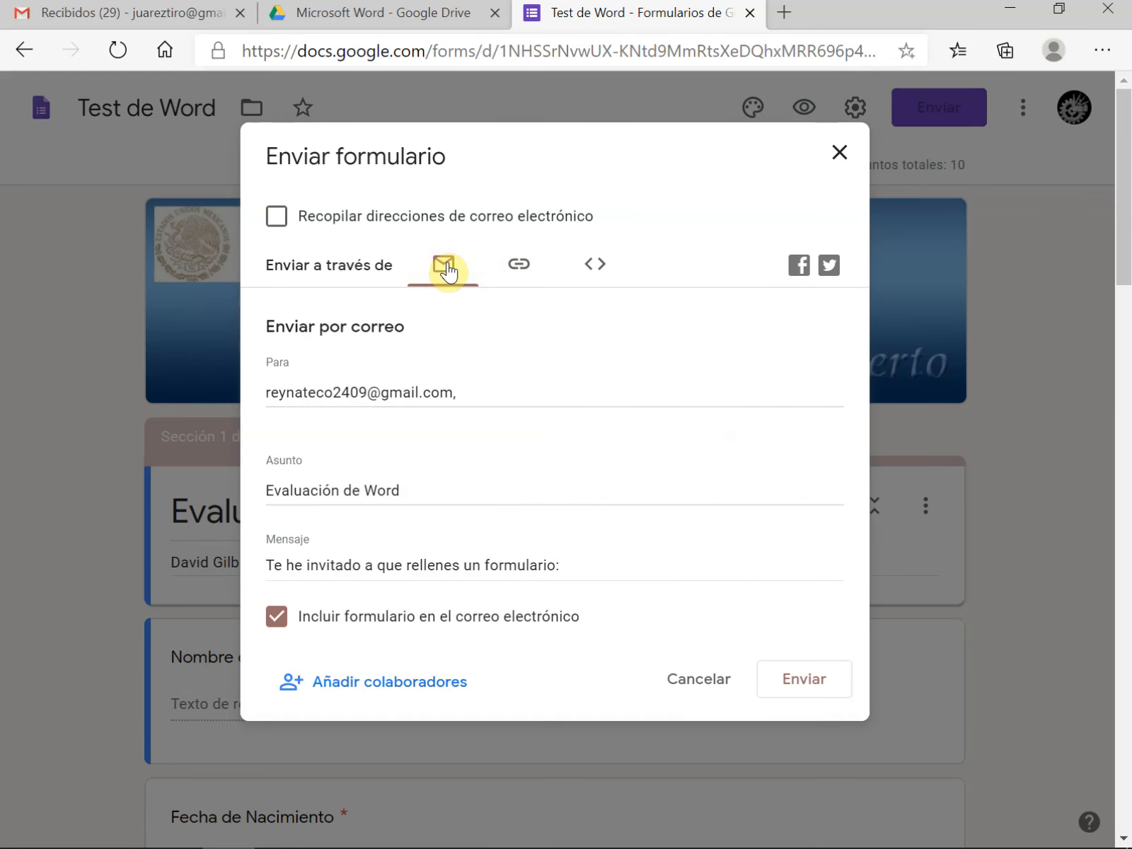
pyautogui.click(801, 685)
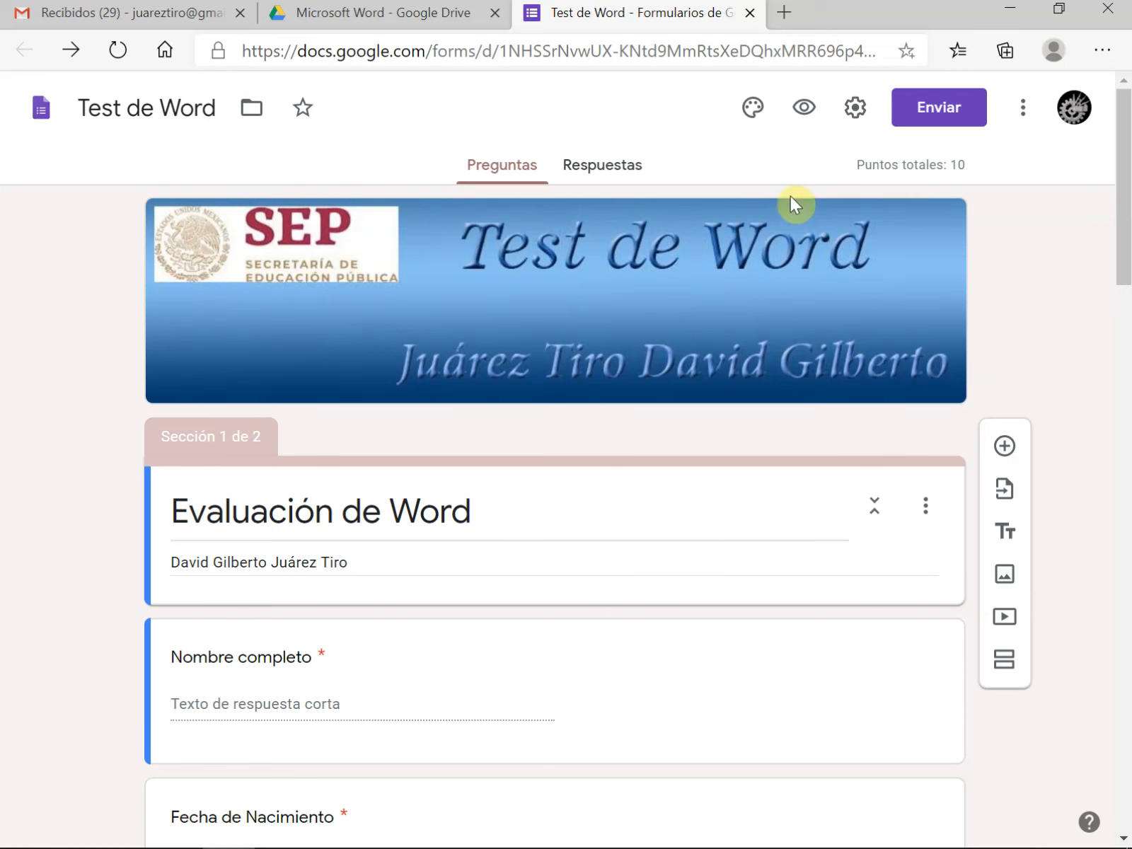
# Limit the form to 1 response per respondent in its general settings
pyautogui.click(856, 110)
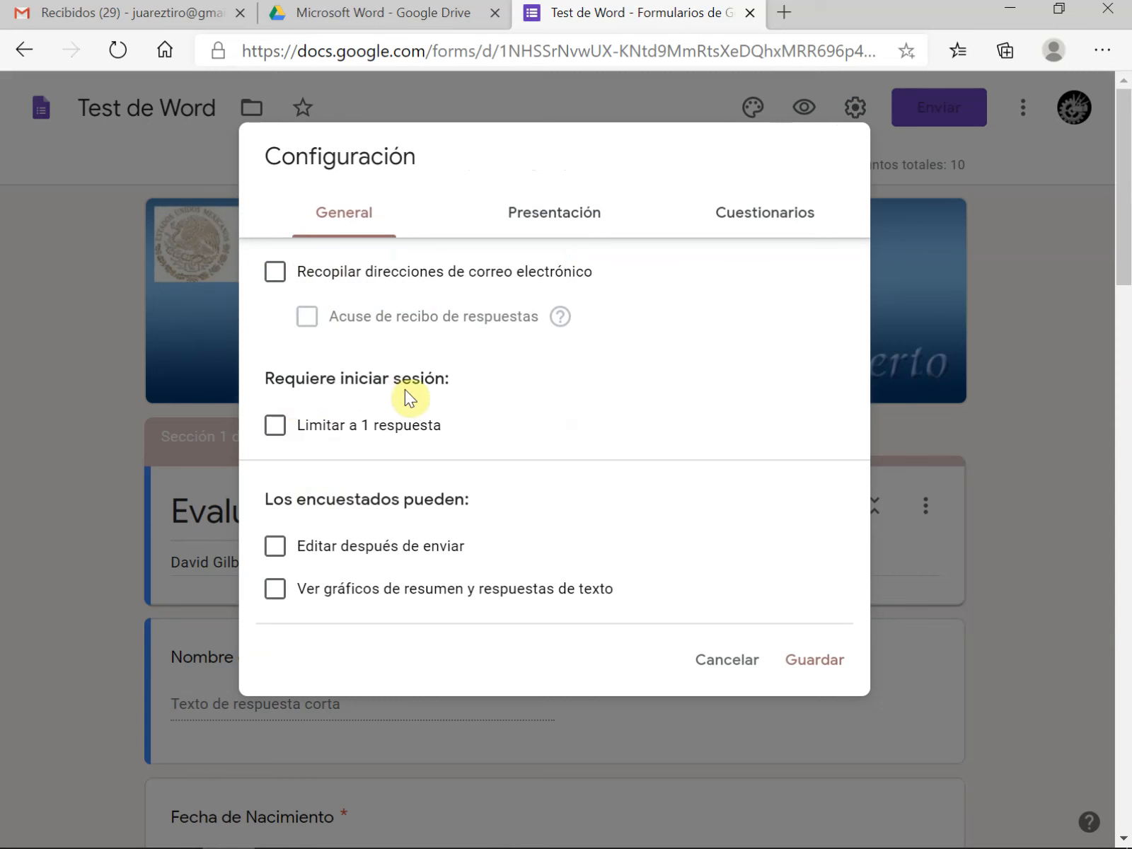
pyautogui.click(275, 430)
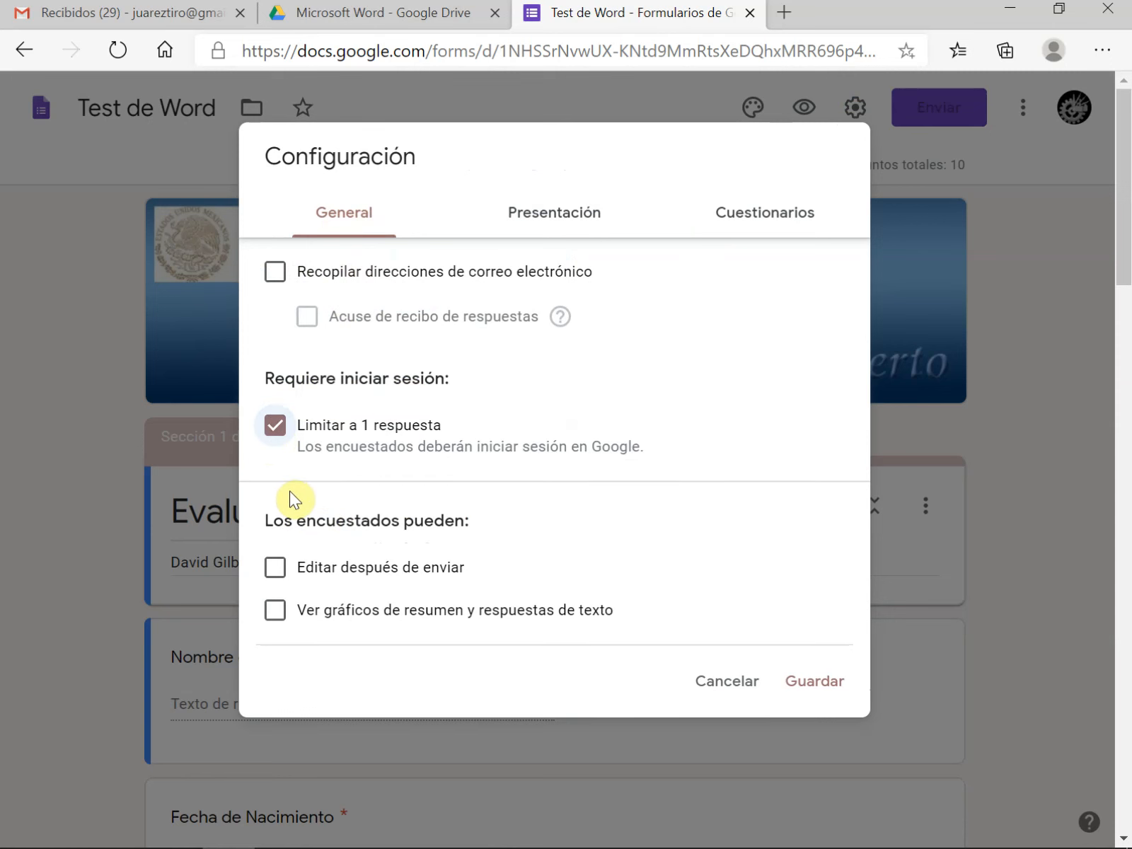
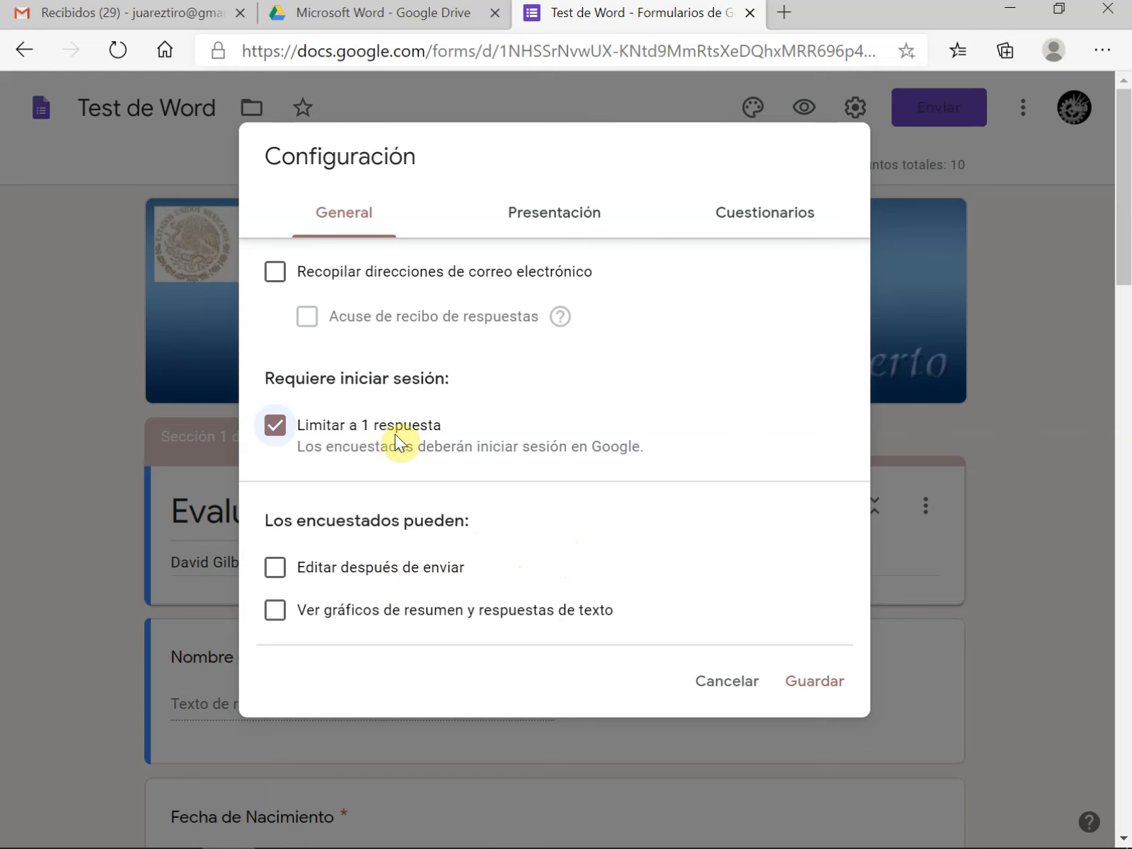
# Save the form's general settings and look over the header and questions of the first section
pyautogui.click(817, 685)
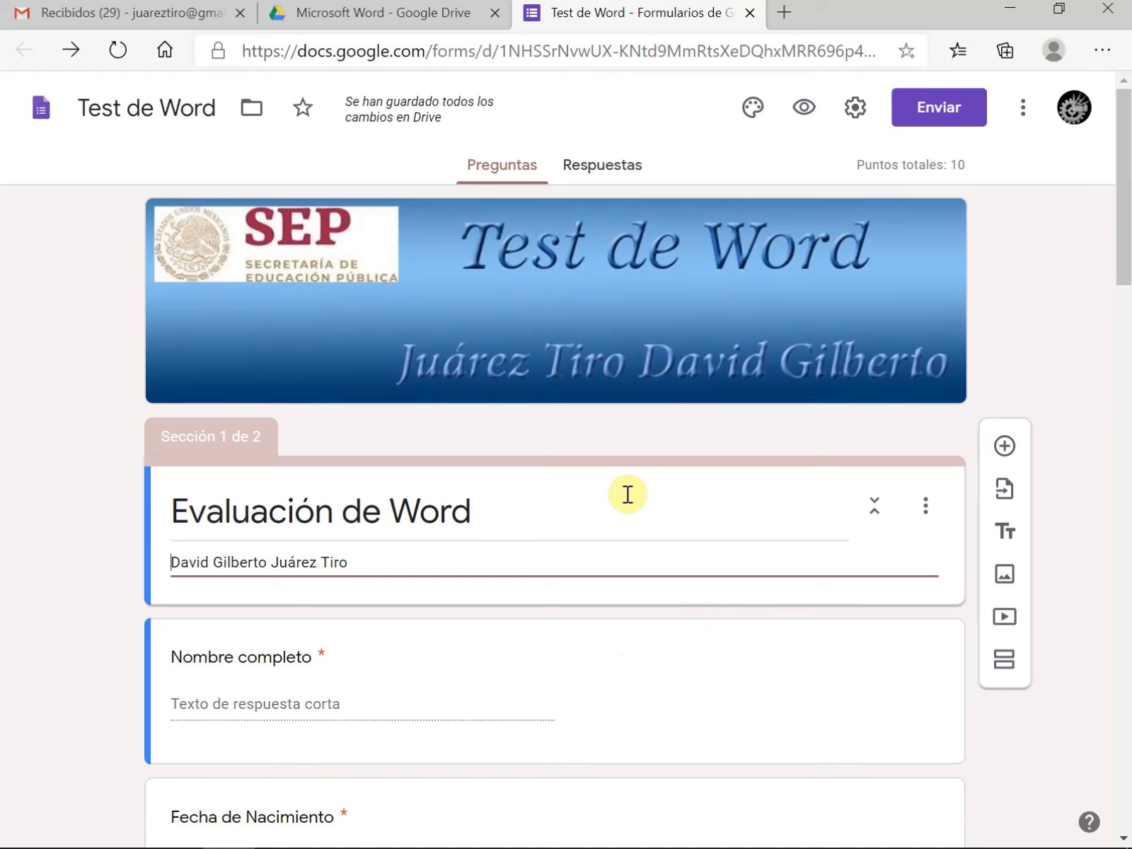
pyautogui.scroll(-5, 610, 494)
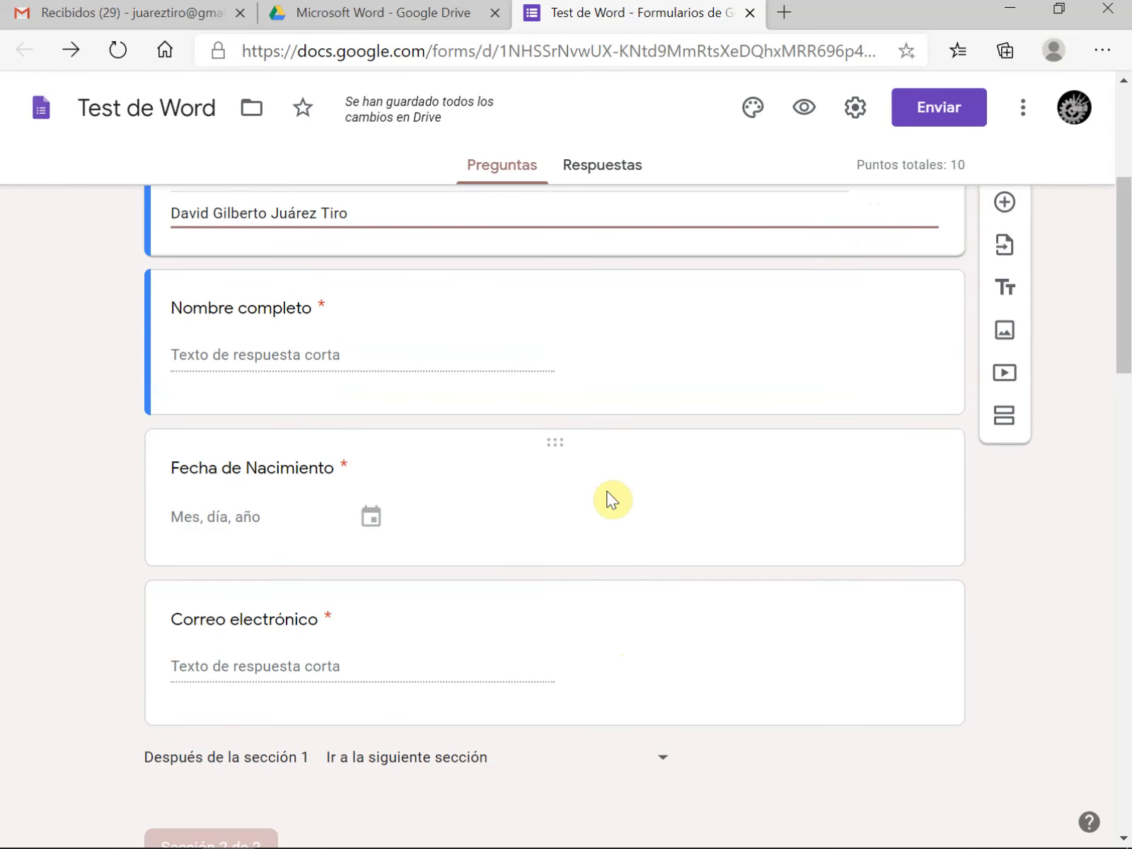
pyautogui.scroll(5, 610, 498)
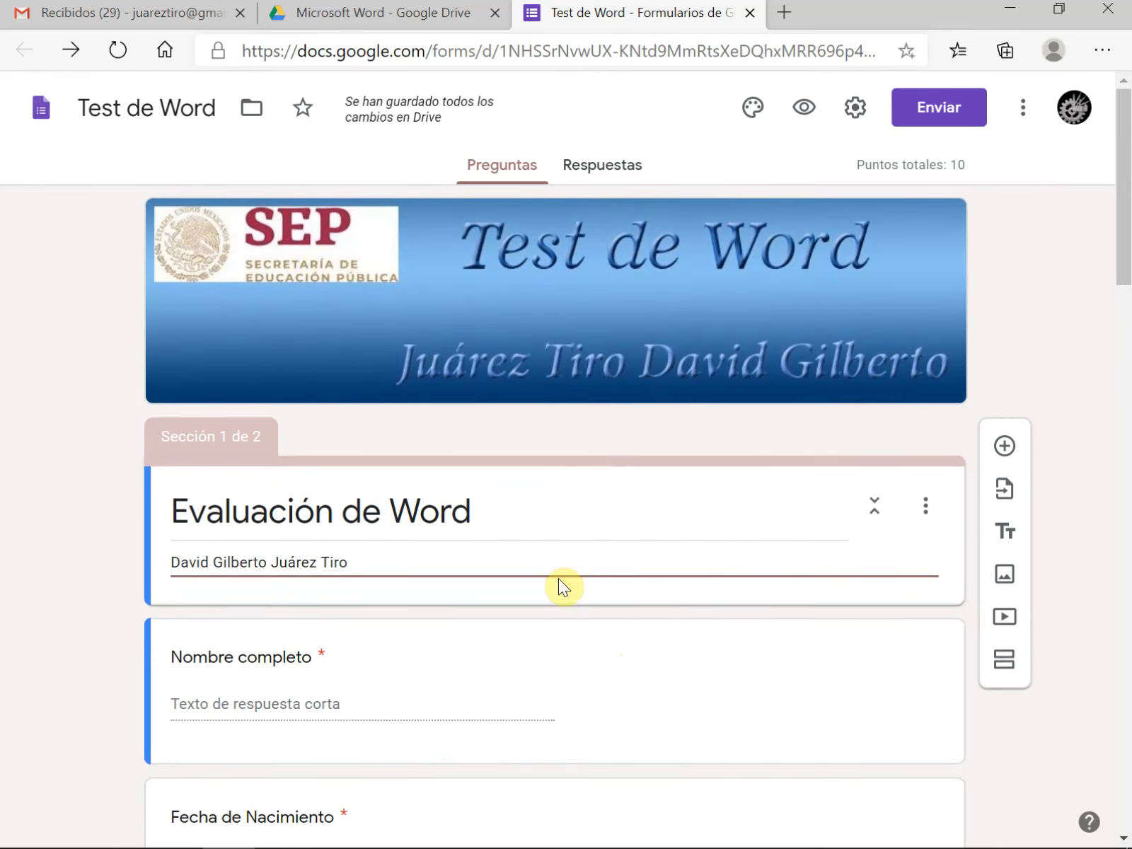
pyautogui.scroll(-3, 551, 464)
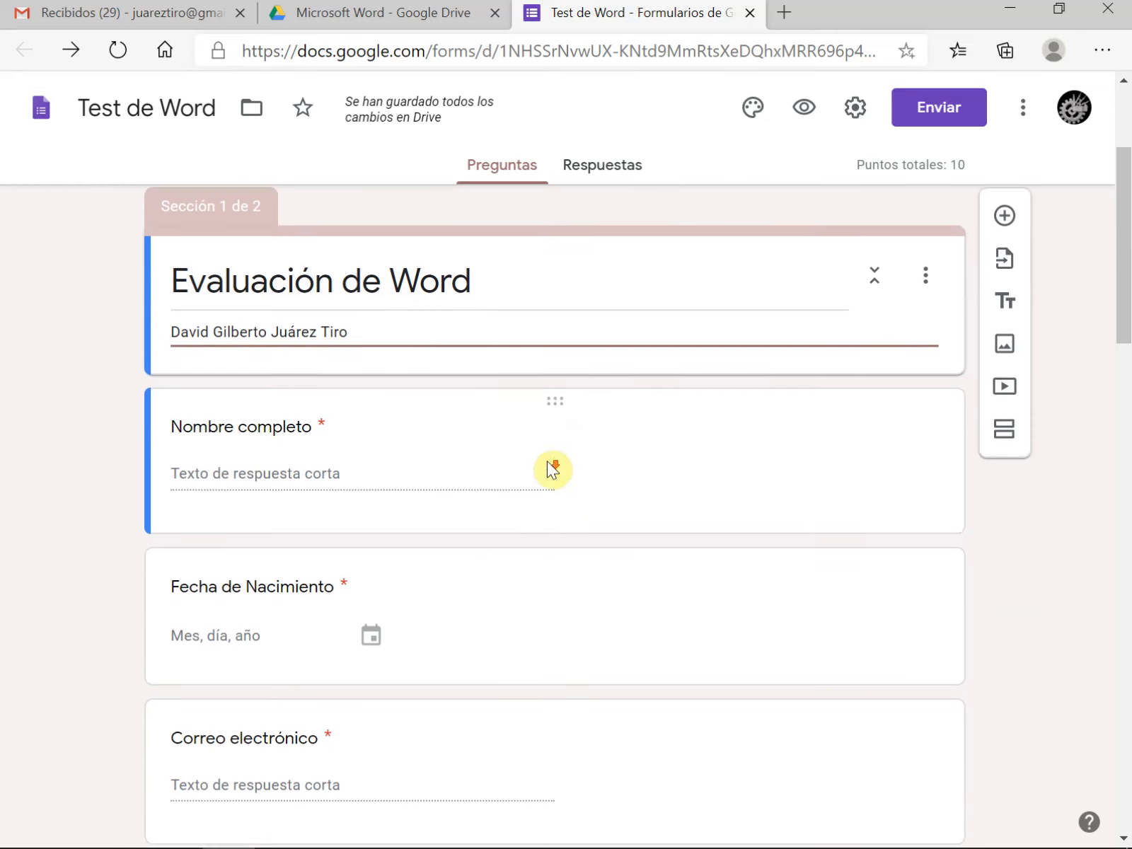
pyautogui.scroll(-4, 587, 502)
pyautogui.scroll(6, 588, 510)
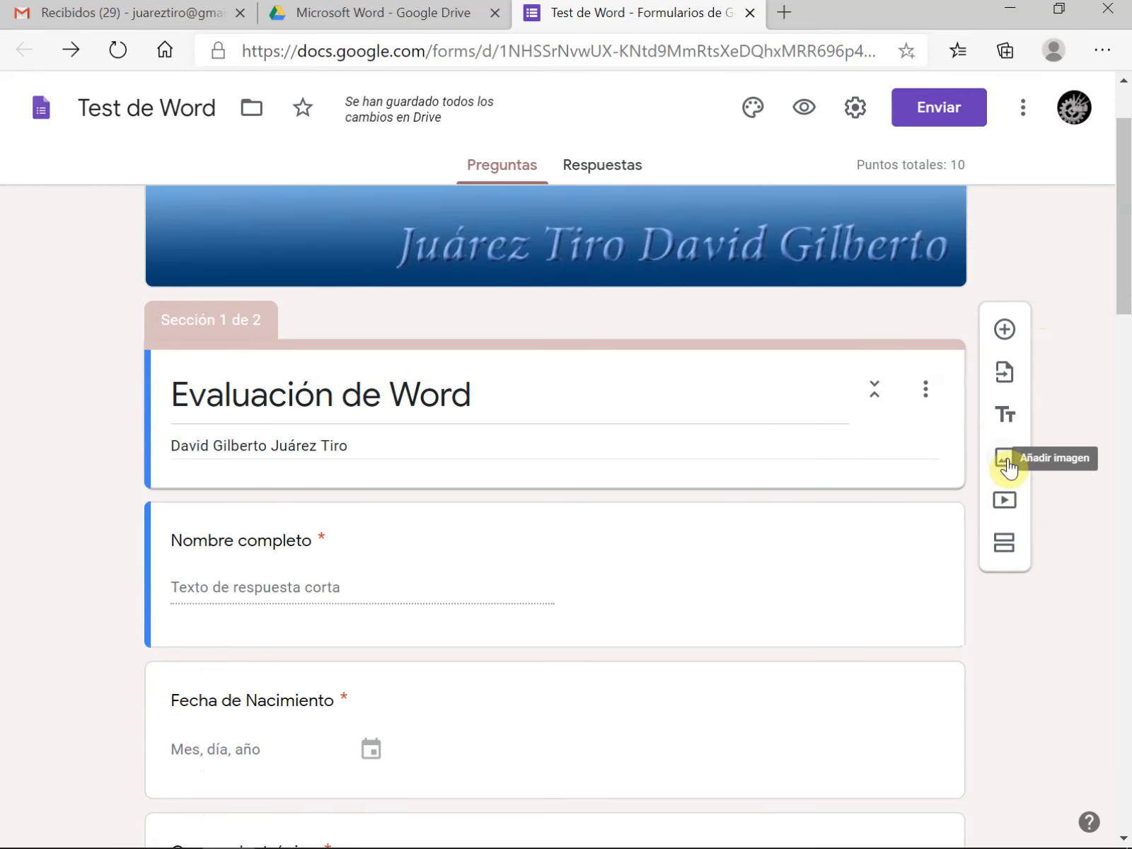
# Start adding an image after the Evaluación de Word title block and try the camera source, allowing camera access
pyautogui.click(614, 399)
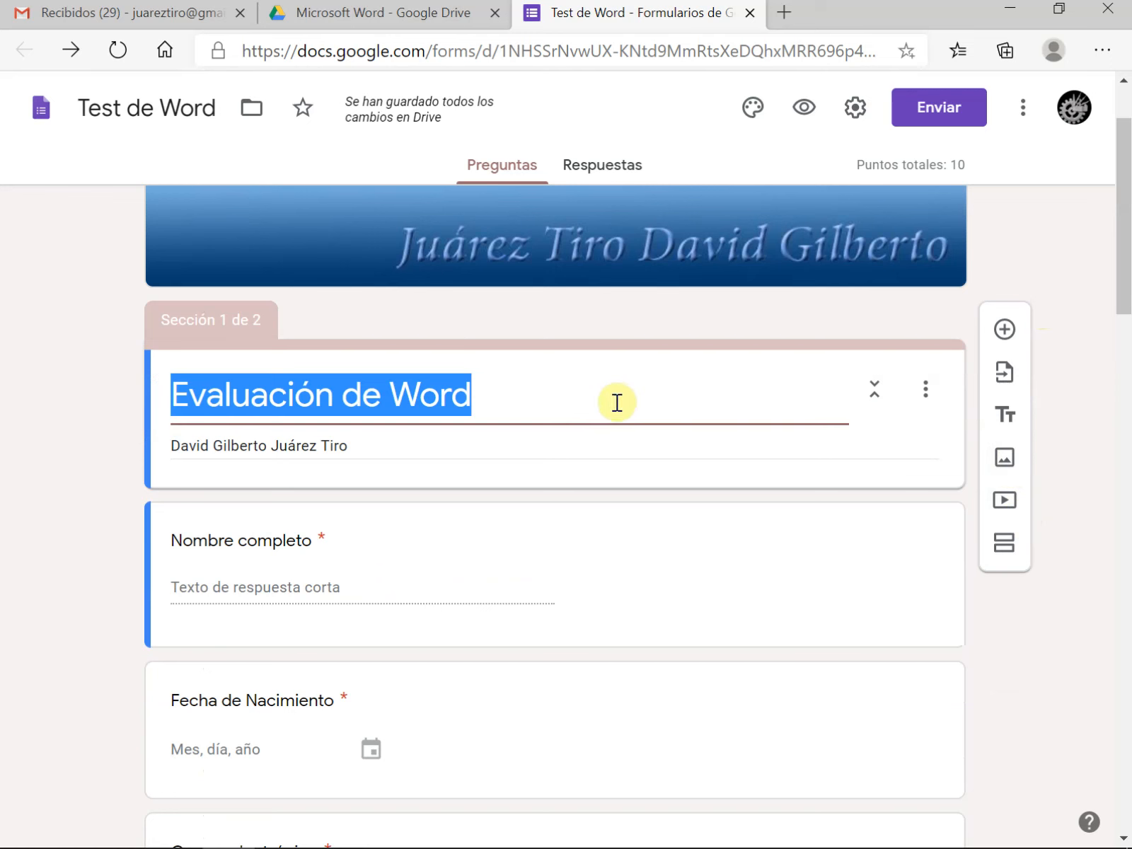
pyautogui.click(572, 445)
pyautogui.click(567, 420)
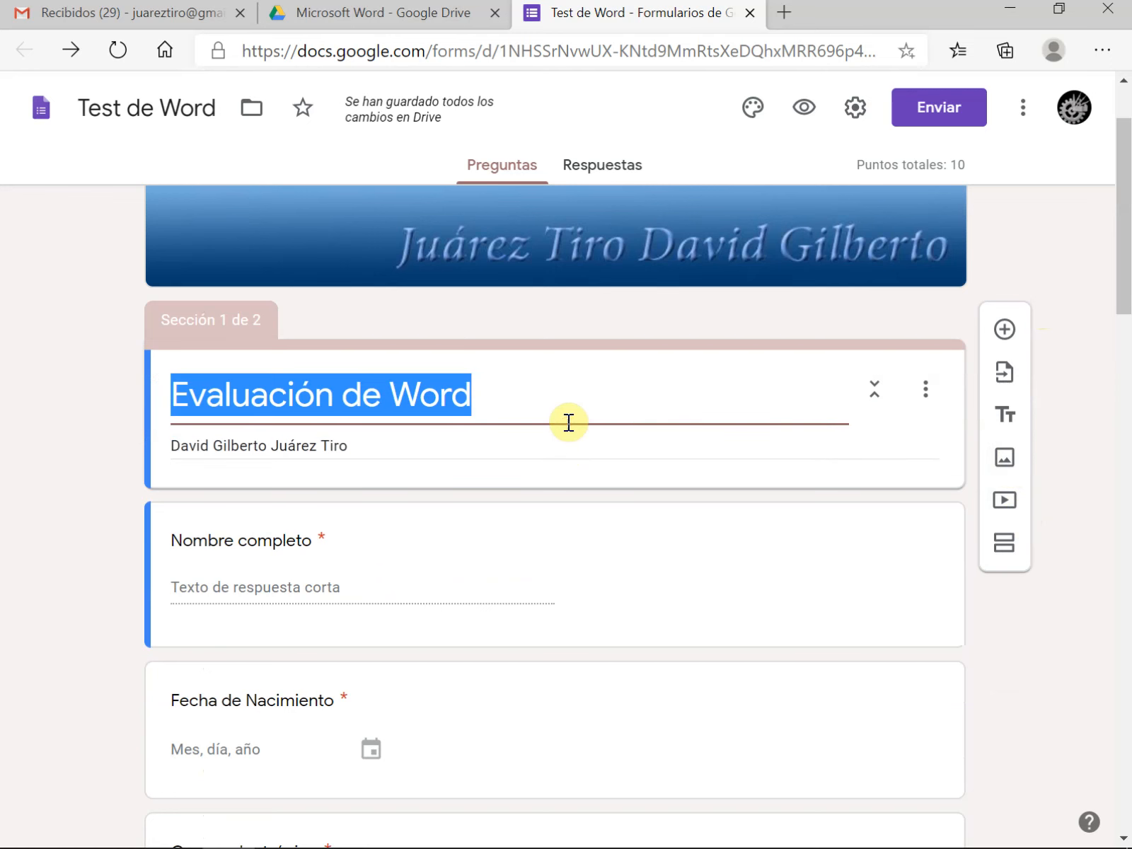
pyautogui.click(1002, 466)
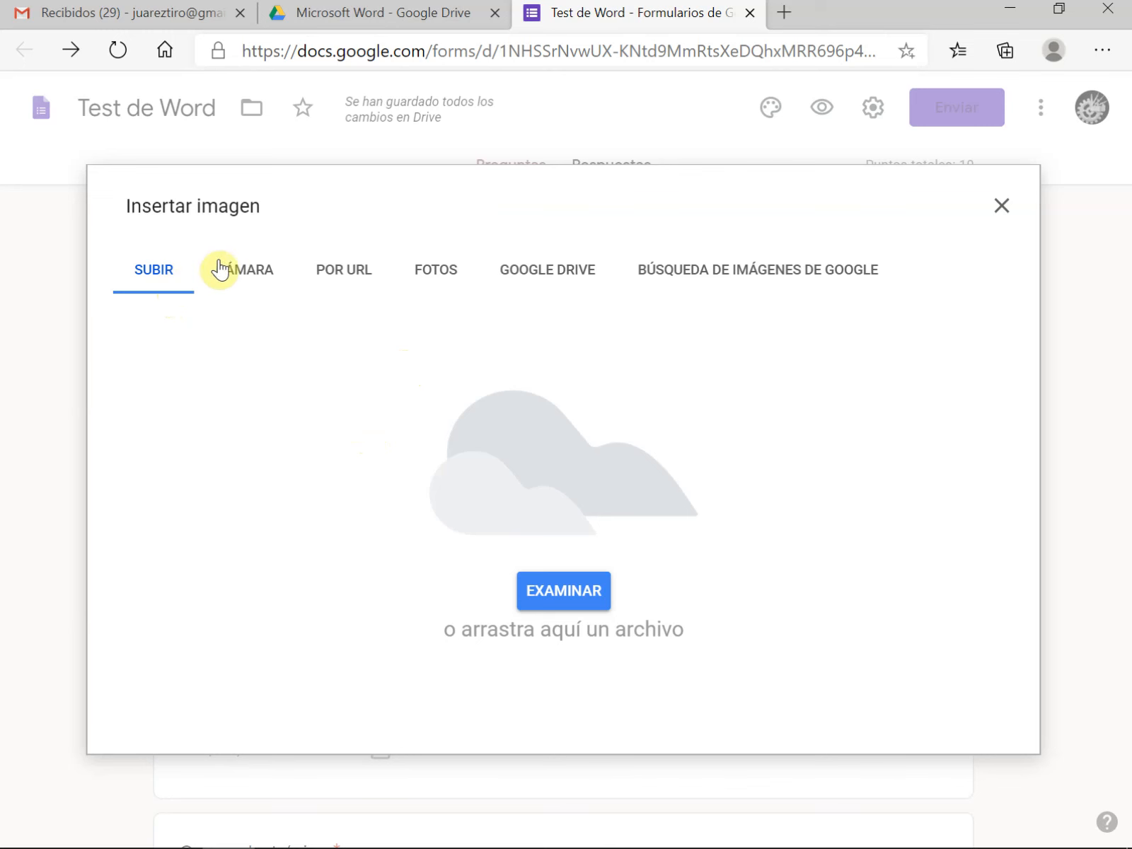
pyautogui.click(247, 274)
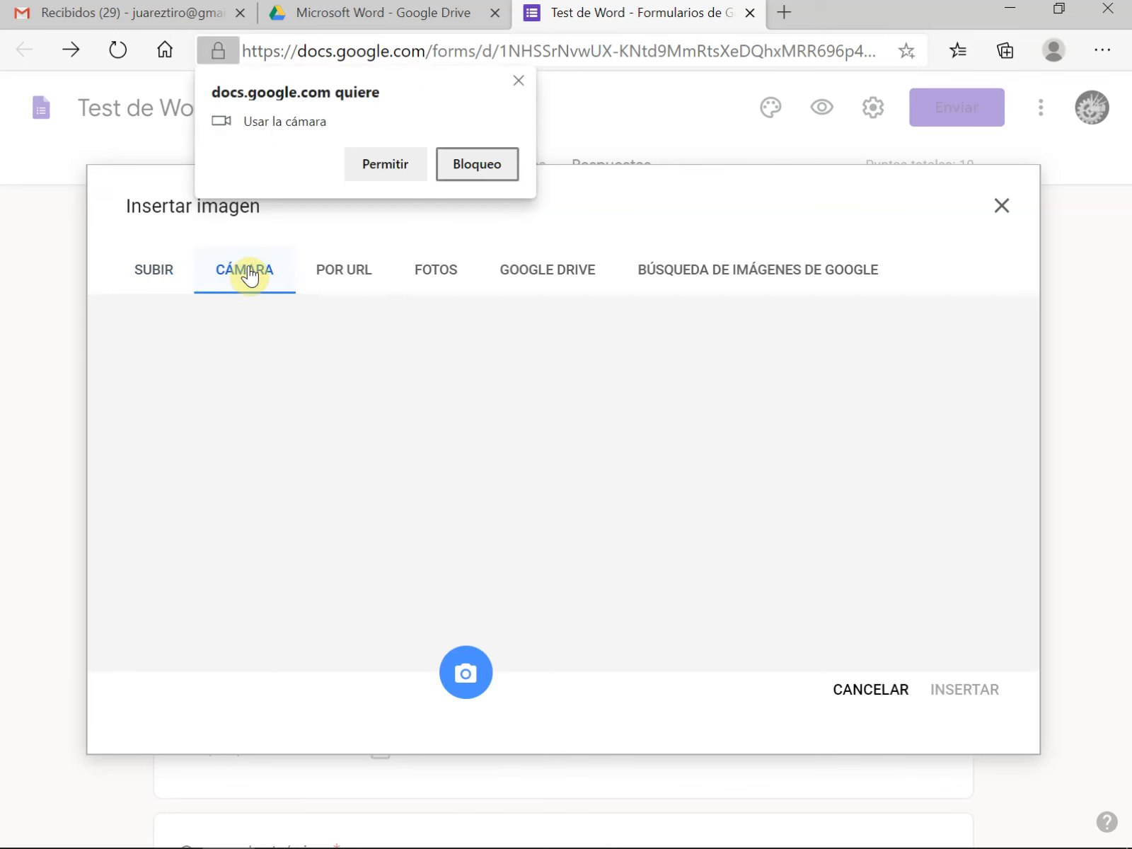
pyautogui.click(418, 173)
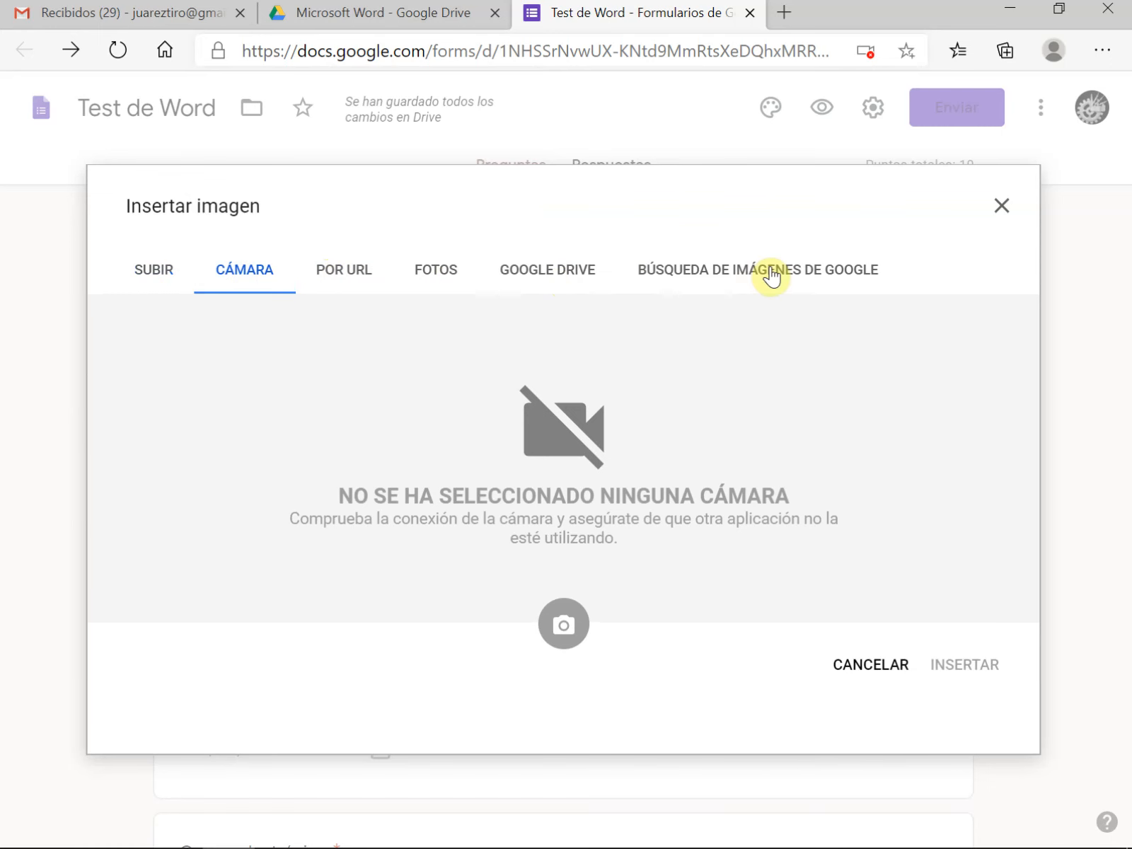
# Upload the Logo cecati picture from the computer's Imágenes folder into the form
pyautogui.click(146, 281)
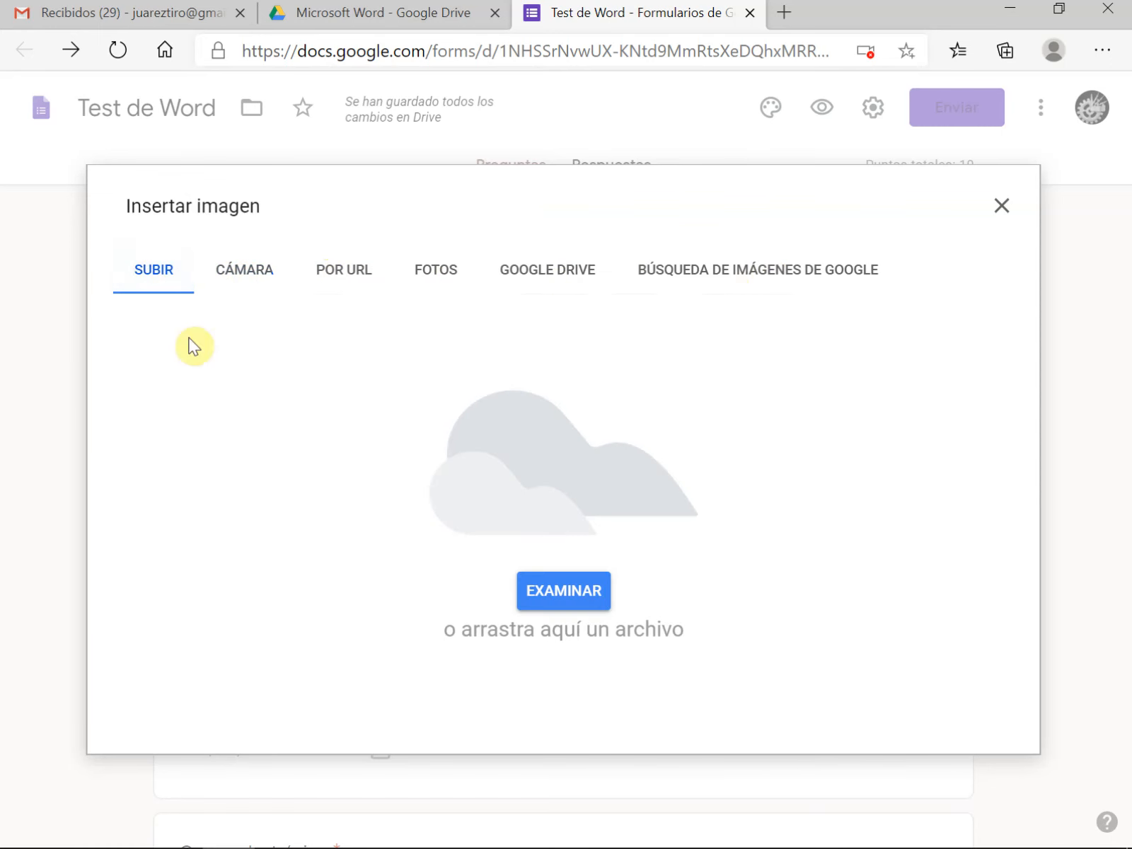
pyautogui.click(561, 593)
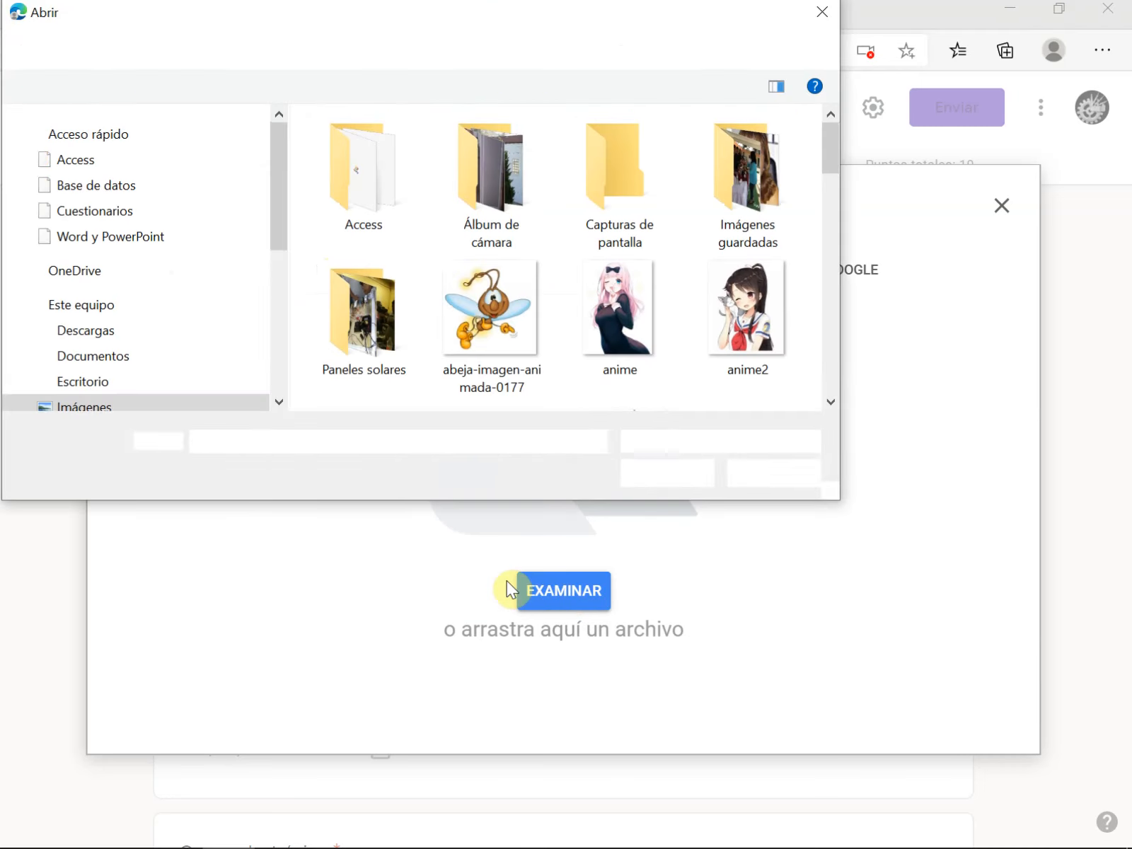
pyautogui.moveTo(831, 153); pyautogui.dragTo(835, 266)
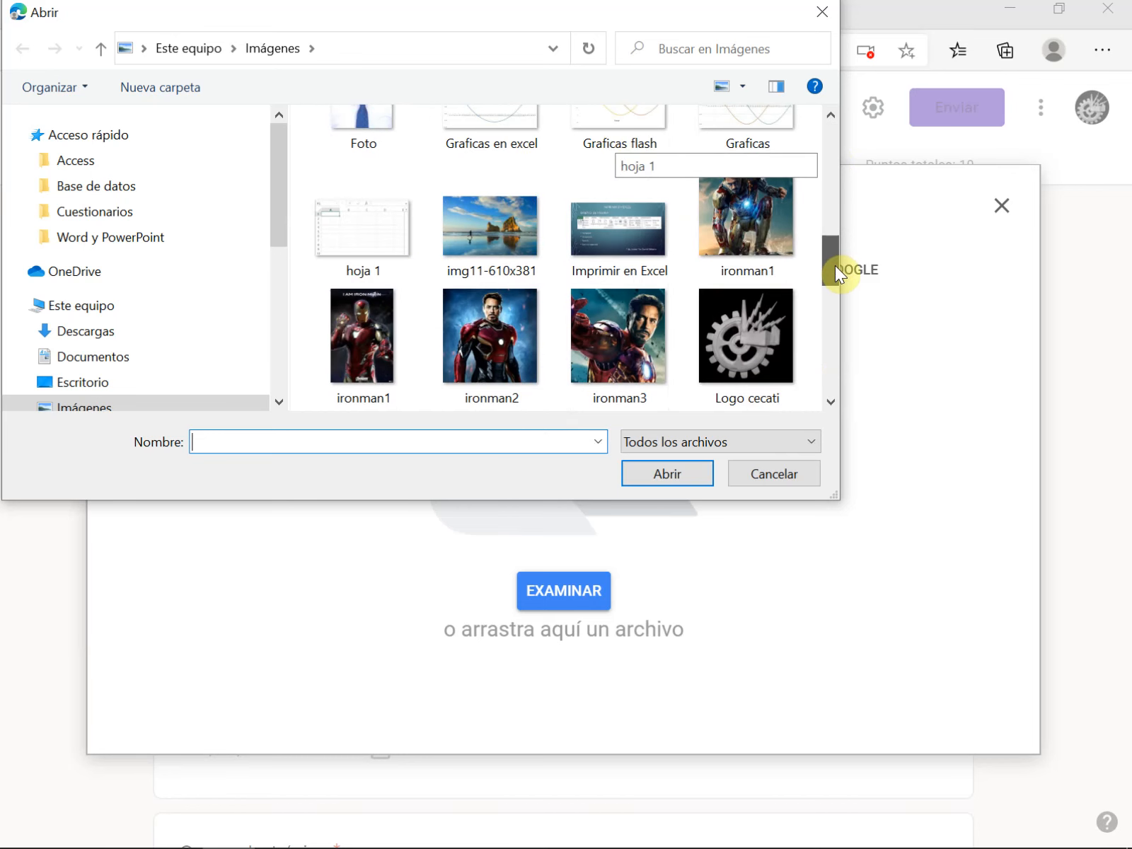
pyautogui.click(791, 334)
pyautogui.click(675, 481)
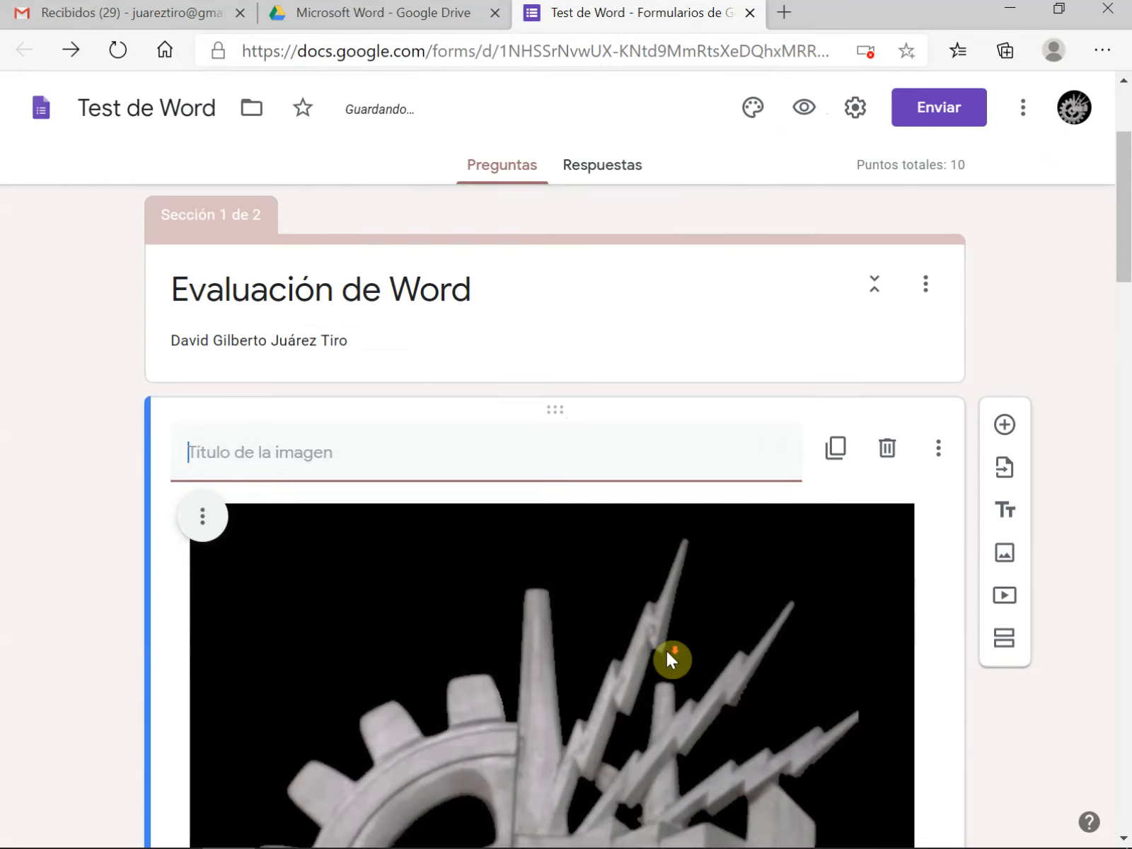
# Shrink the logo image to about a quarter of the block's width and title it "Centro de Capacitación para el Trabajo Industrial No. 4"
pyautogui.scroll(-4, 667, 651)
pyautogui.click(645, 503)
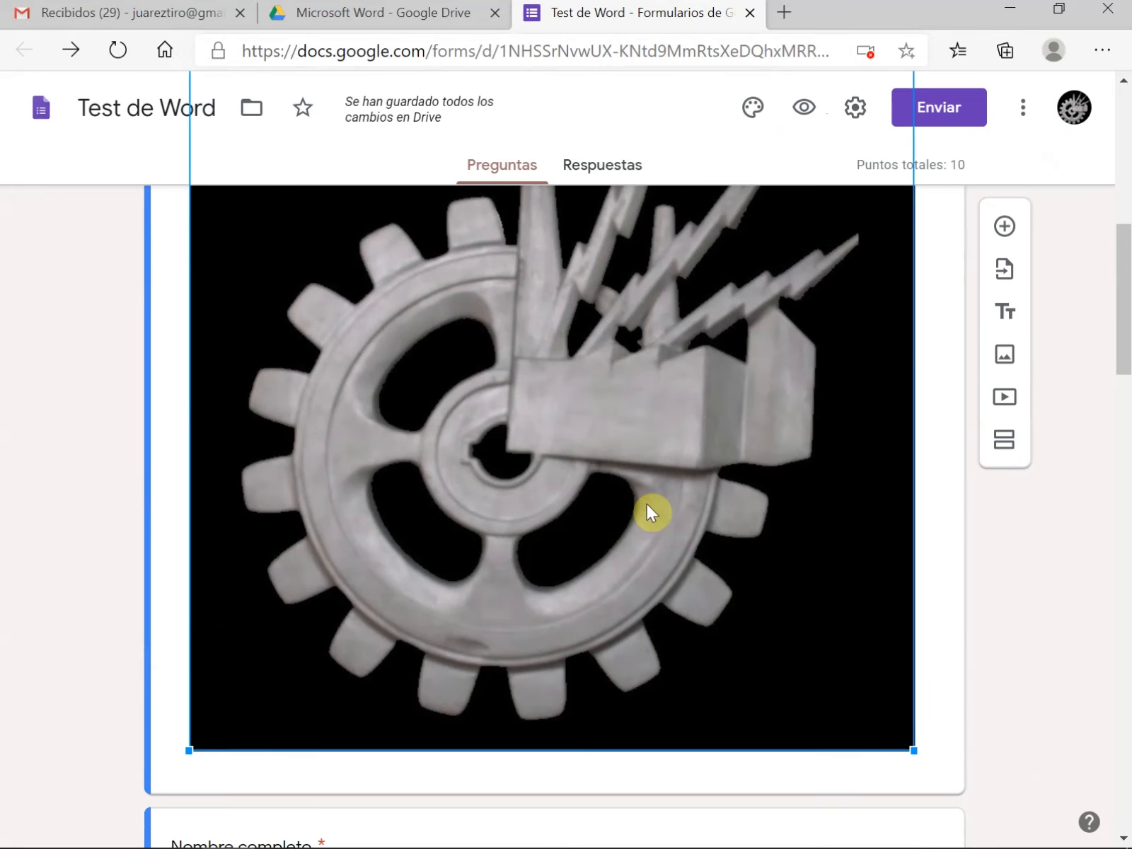
pyautogui.scroll(5, 645, 502)
pyautogui.scroll(1, 646, 502)
pyautogui.scroll(-9, 646, 504)
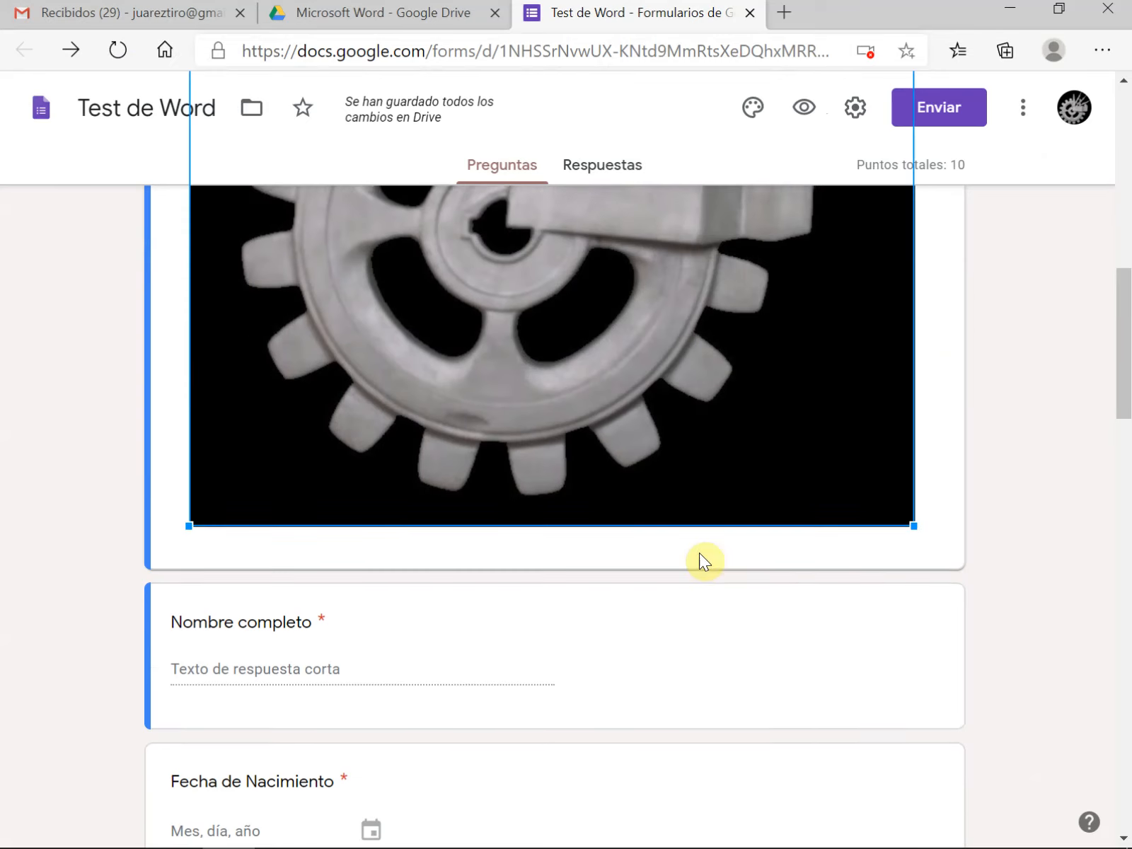
pyautogui.moveTo(913, 519); pyautogui.dragTo(347, 34)
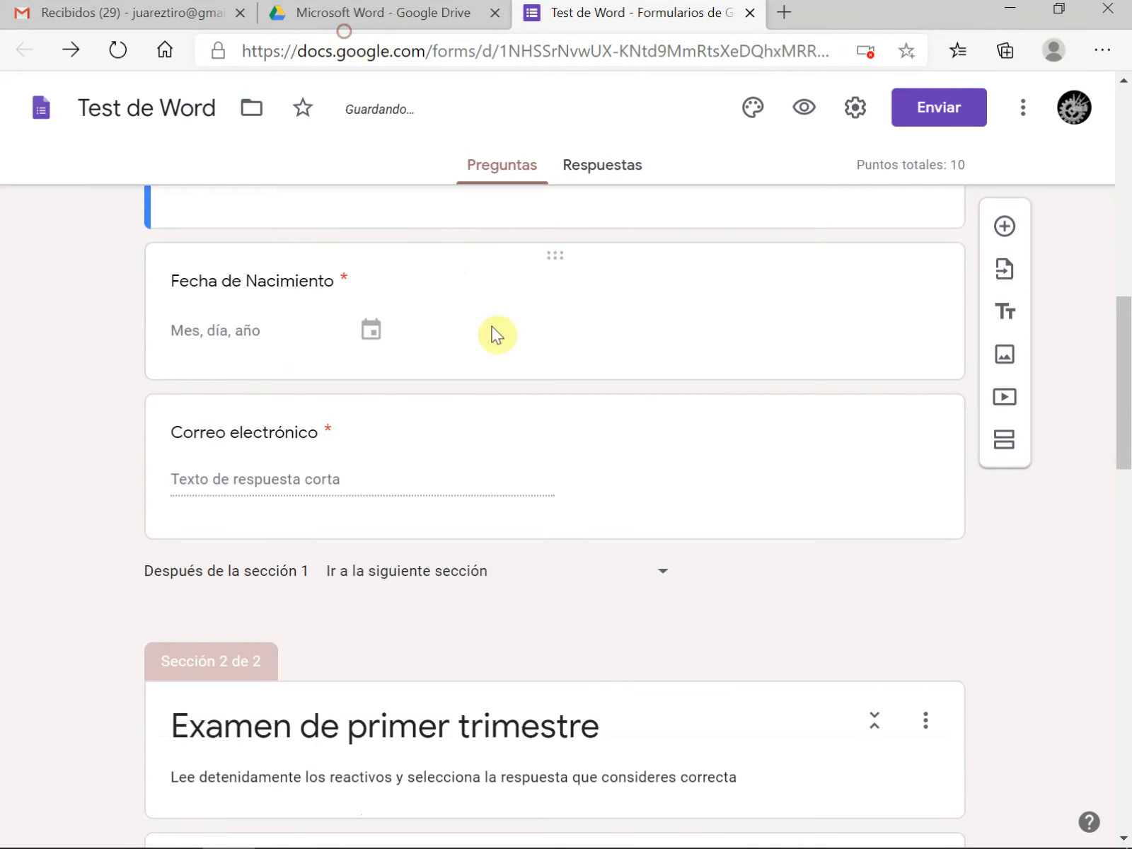
pyautogui.scroll(7, 494, 328)
pyautogui.moveTo(417, 601); pyautogui.dragTo(265, 390)
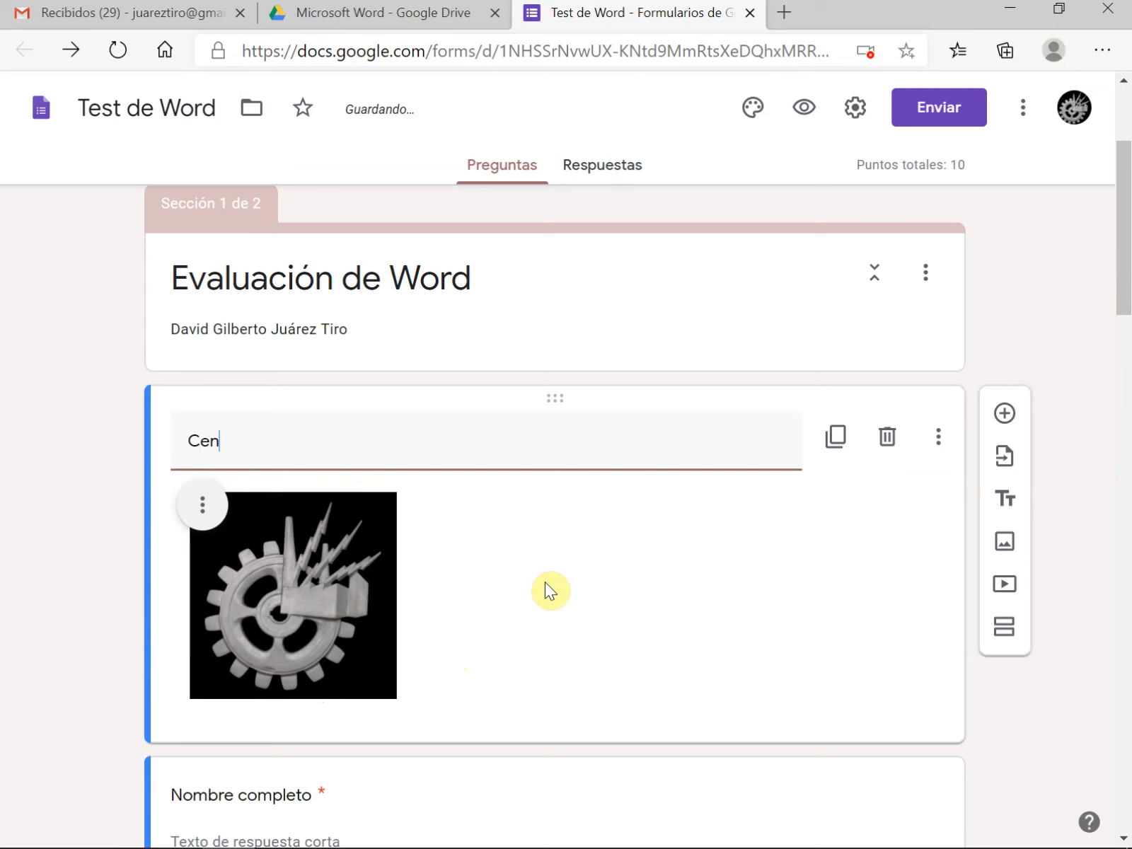
pyautogui.write('tr')
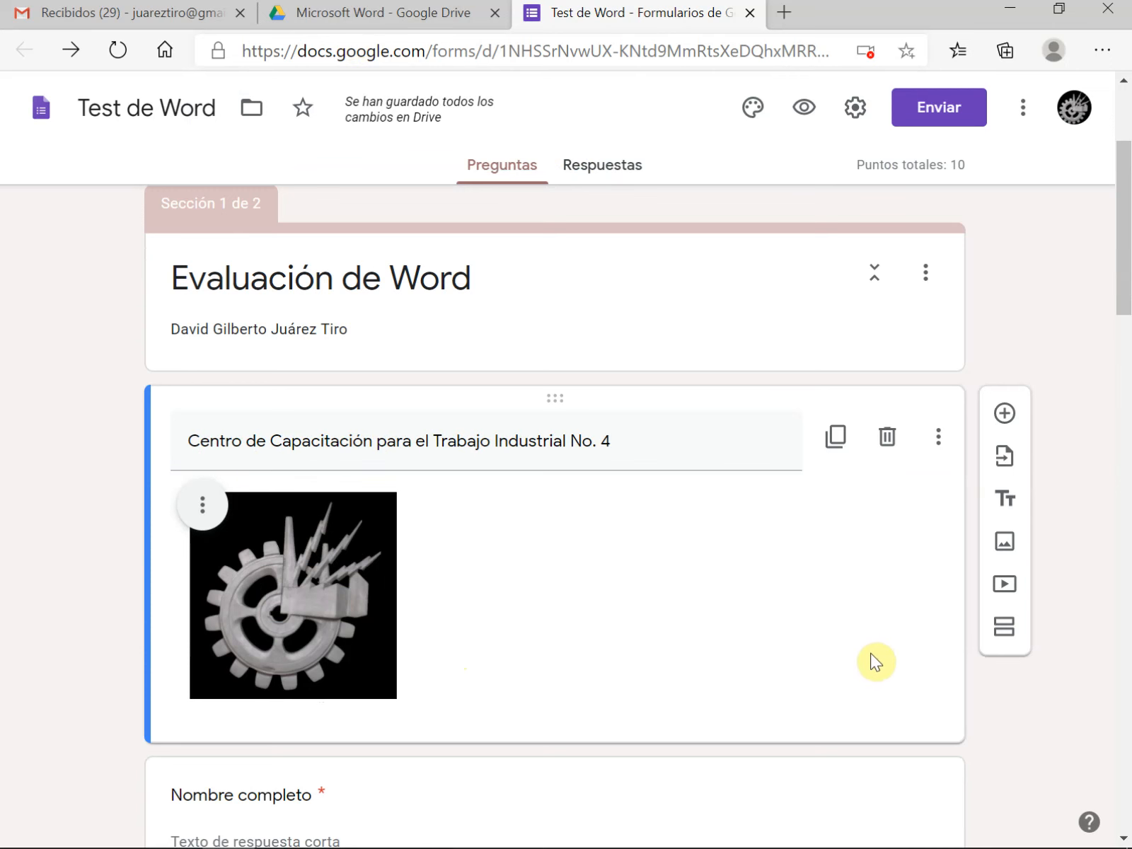
# Preview the form to check how the logo block appears to respondents, and close the preview
pyautogui.click(808, 109)
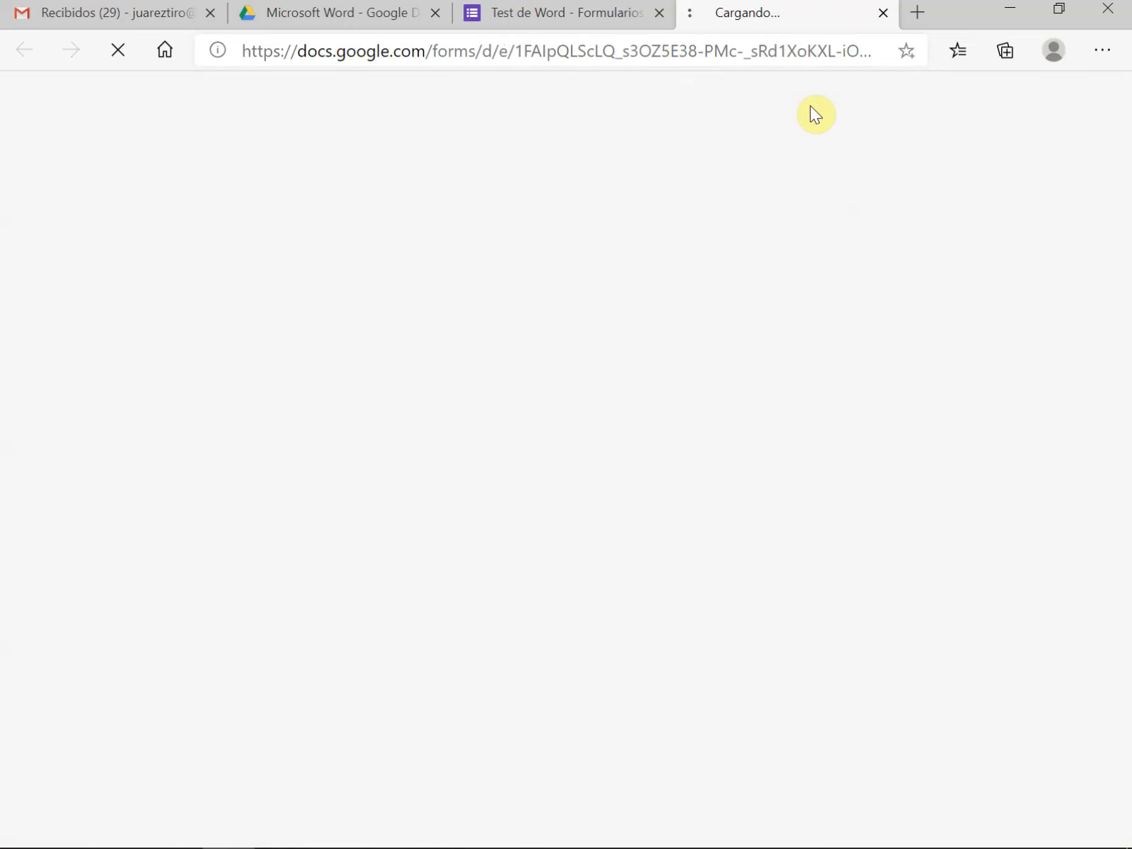
pyautogui.scroll(-8, 637, 565)
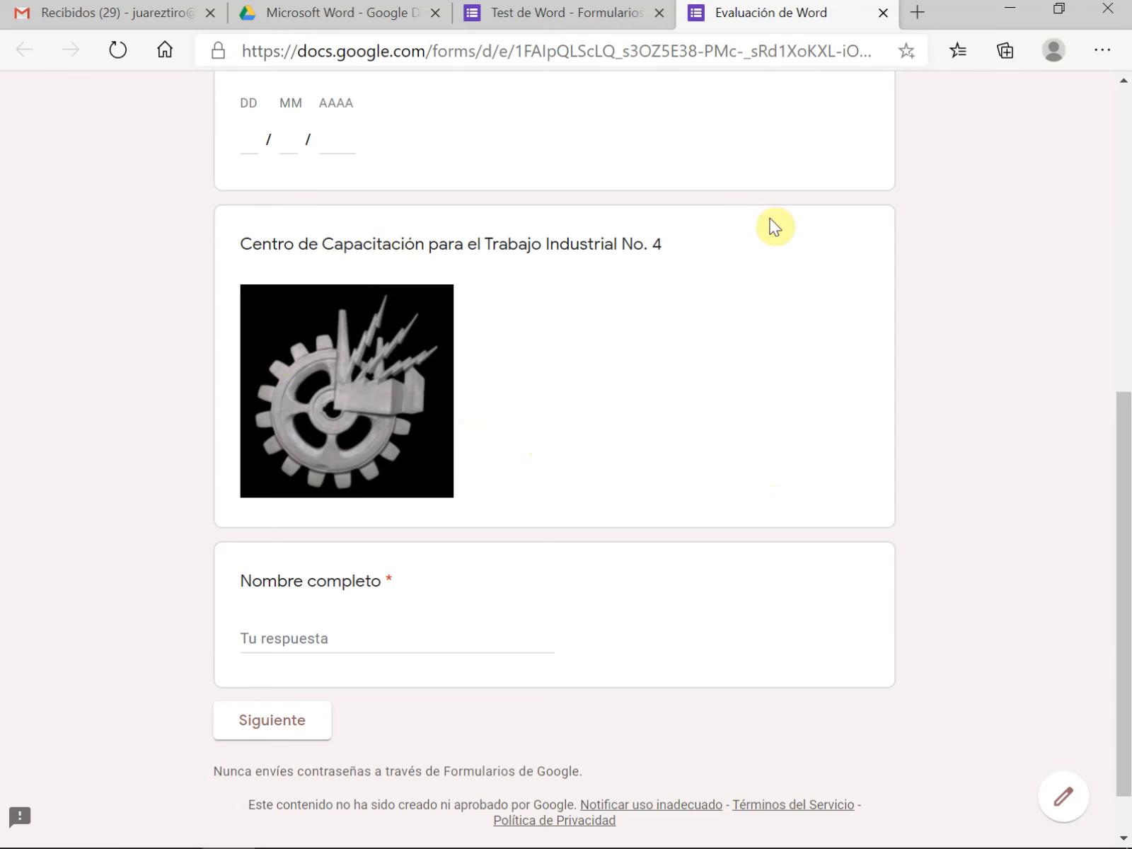
pyautogui.click(883, 12)
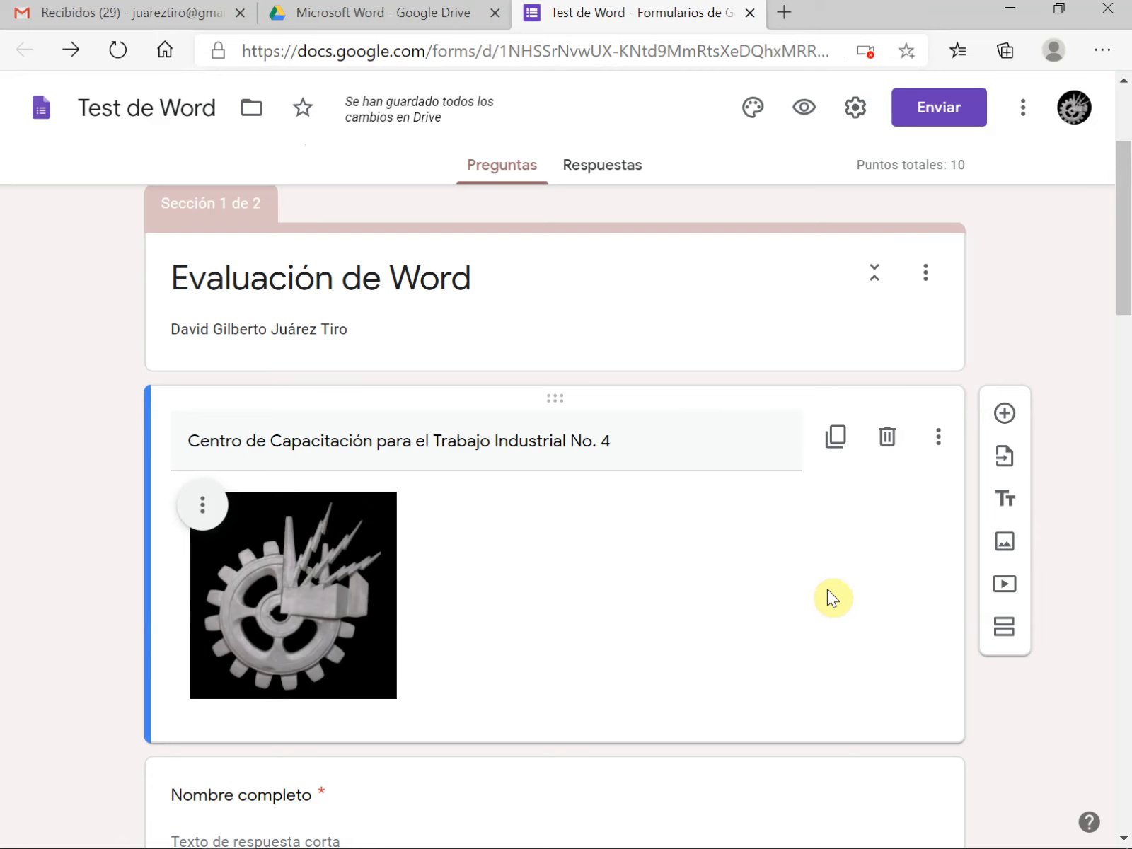
# Move the question "Es una poderosa herramienta de la aplicación para análisis de datos" directly above the one about the first formatting step
pyautogui.scroll(-6, 827, 588)
pyautogui.scroll(-6, 827, 597)
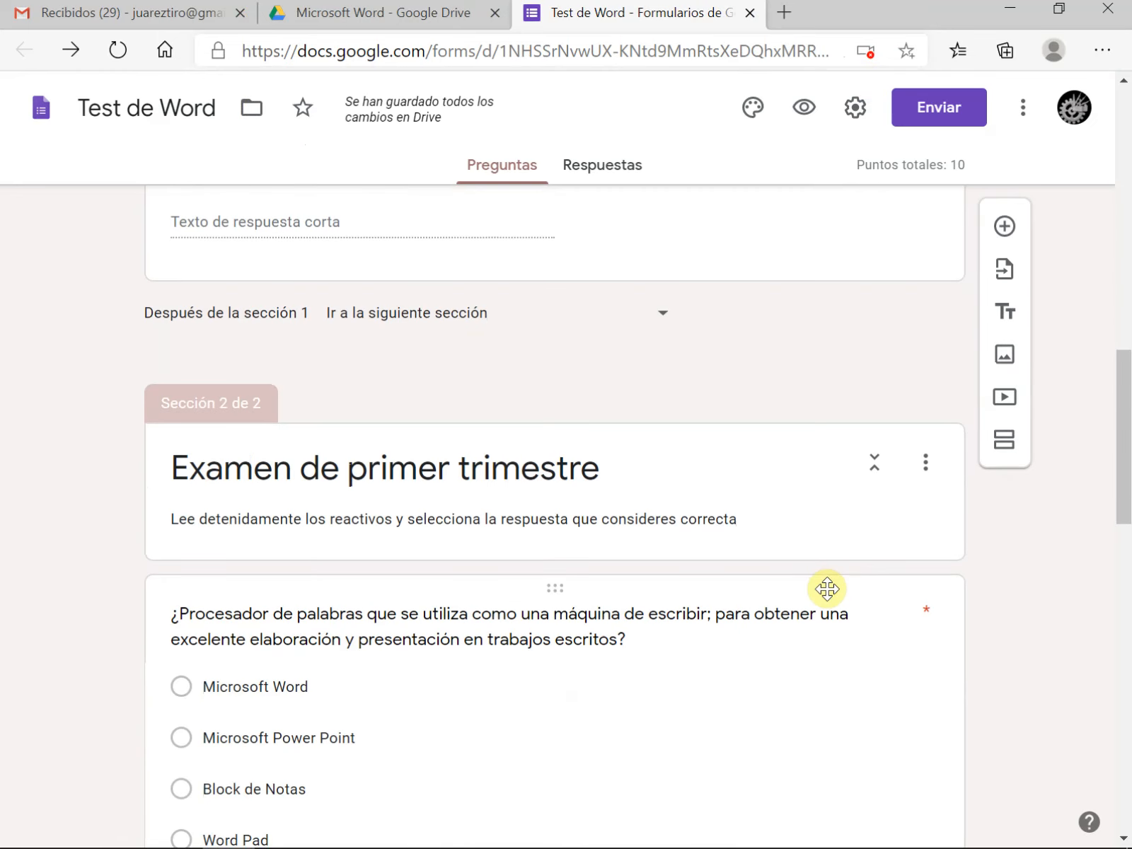
pyautogui.scroll(-8, 714, 626)
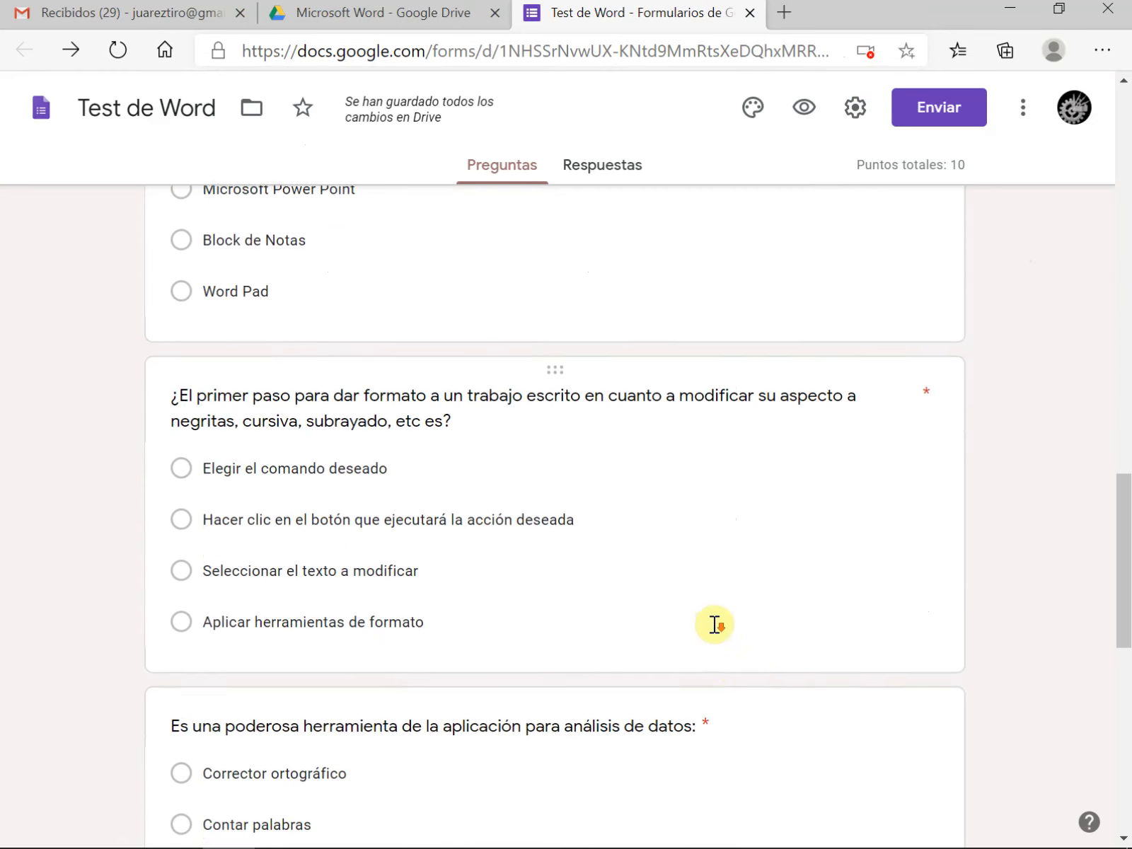
pyautogui.scroll(2, 738, 624)
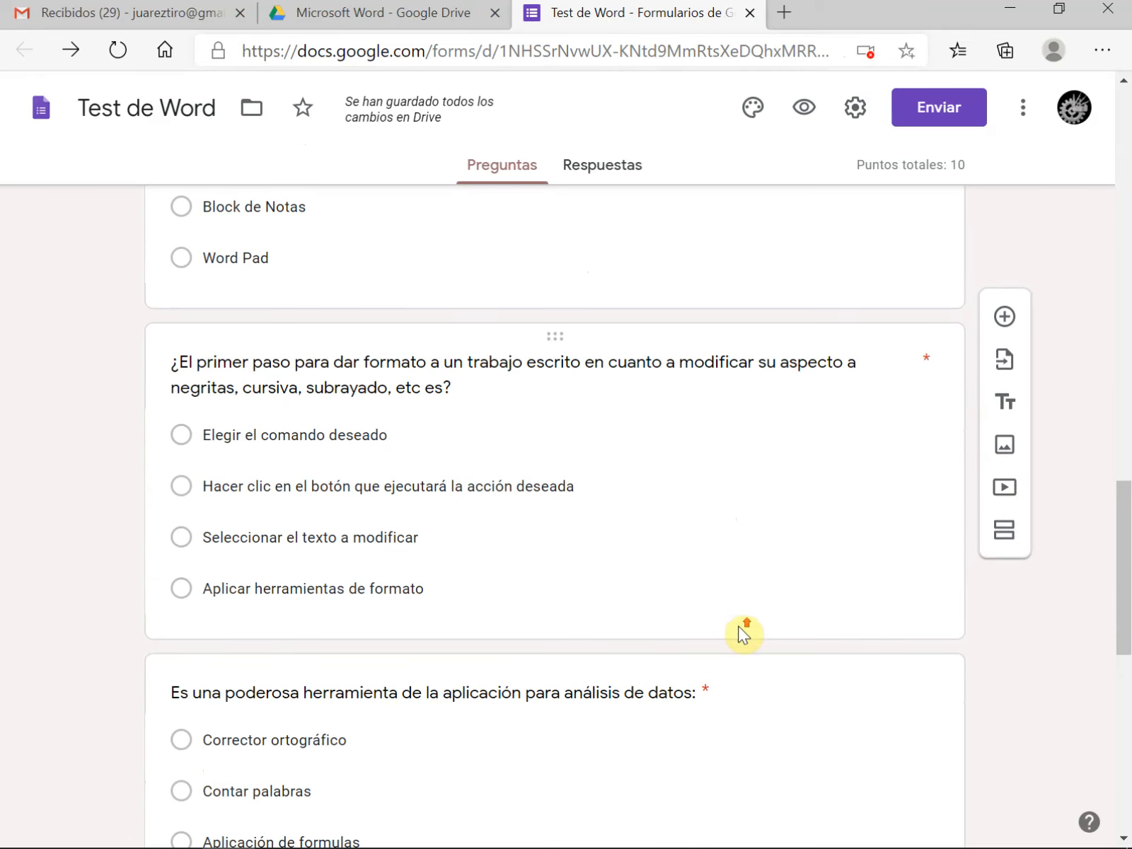
pyautogui.click(632, 657)
pyautogui.moveTo(611, 632); pyautogui.dragTo(519, 404)
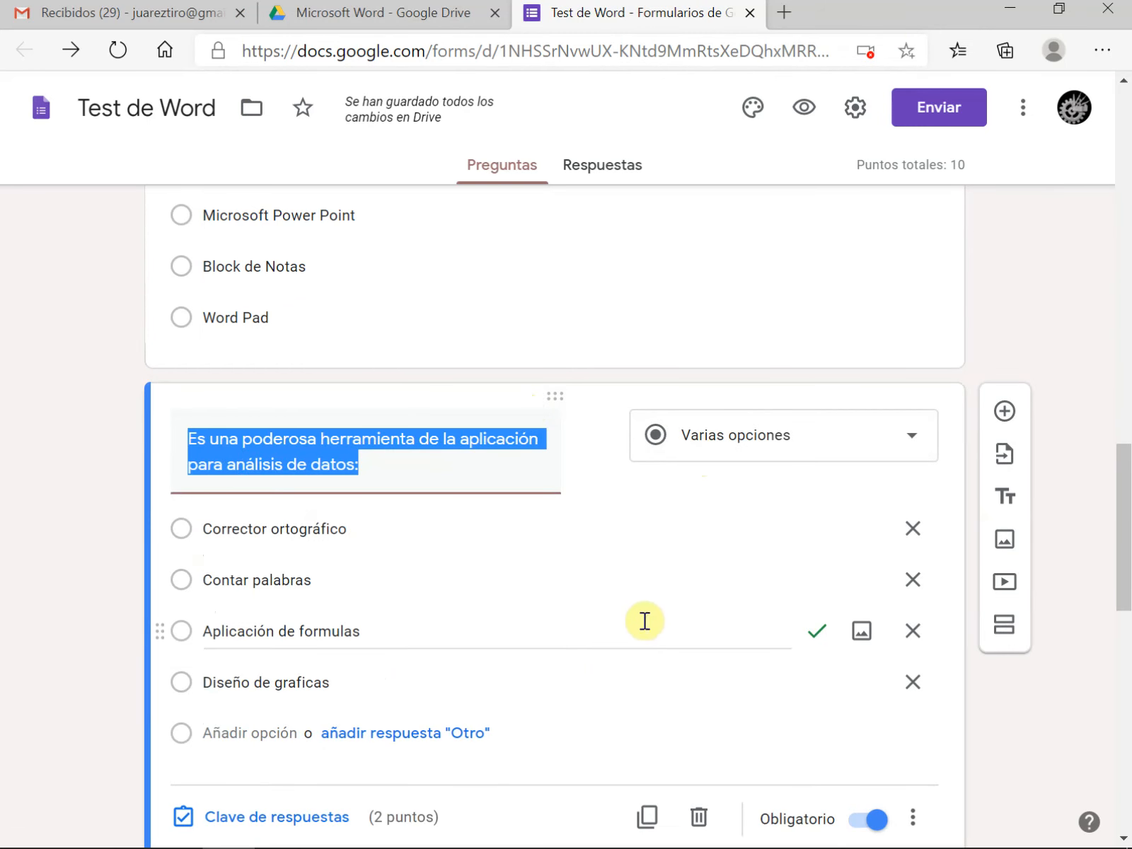
# Look over the order of the blocks and questions throughout both sections of the form
pyautogui.scroll(3, 598, 632)
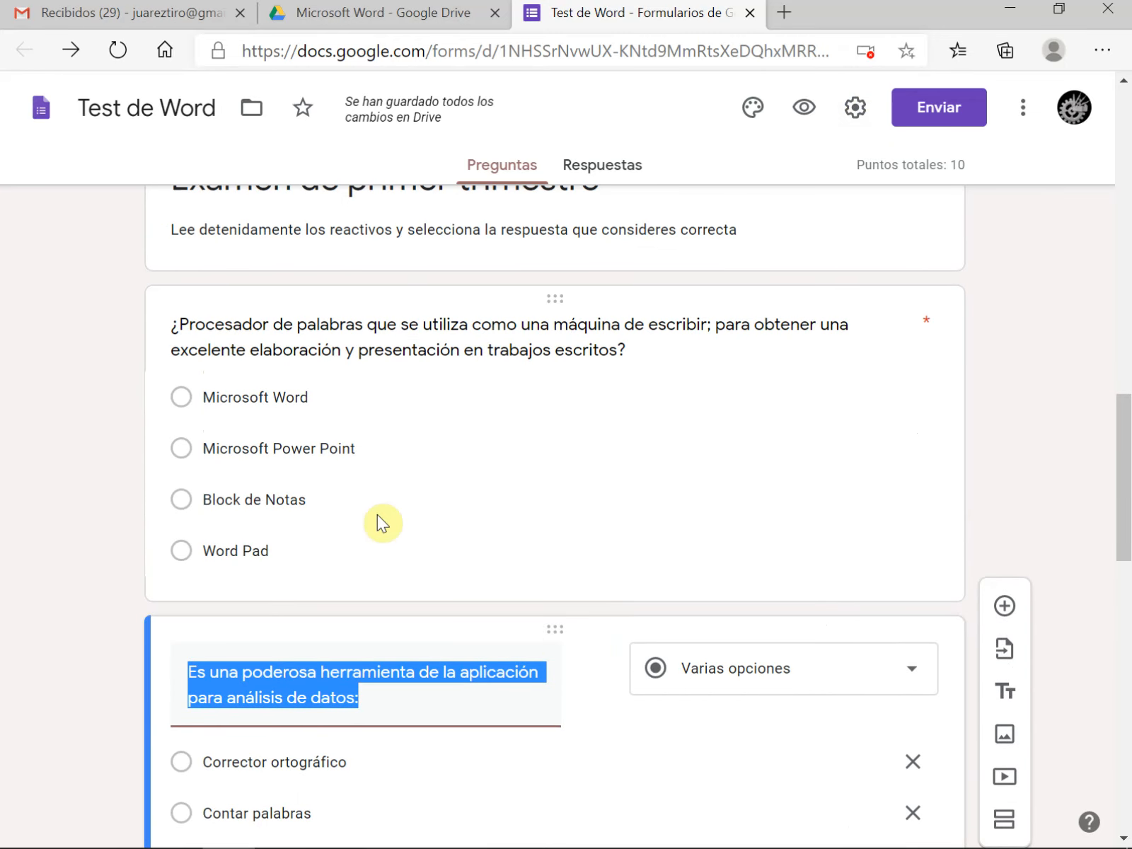
pyautogui.scroll(-15, 379, 513)
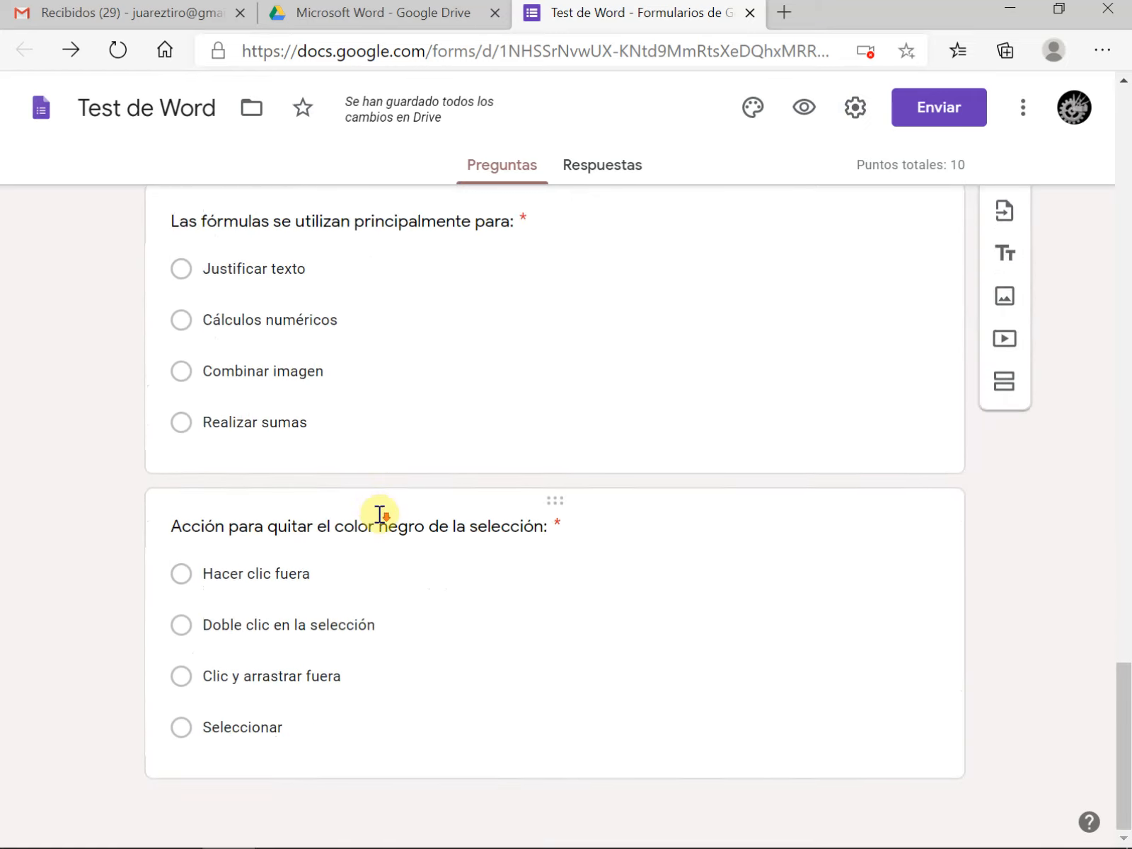
pyautogui.scroll(20, 379, 515)
pyautogui.scroll(2, 367, 520)
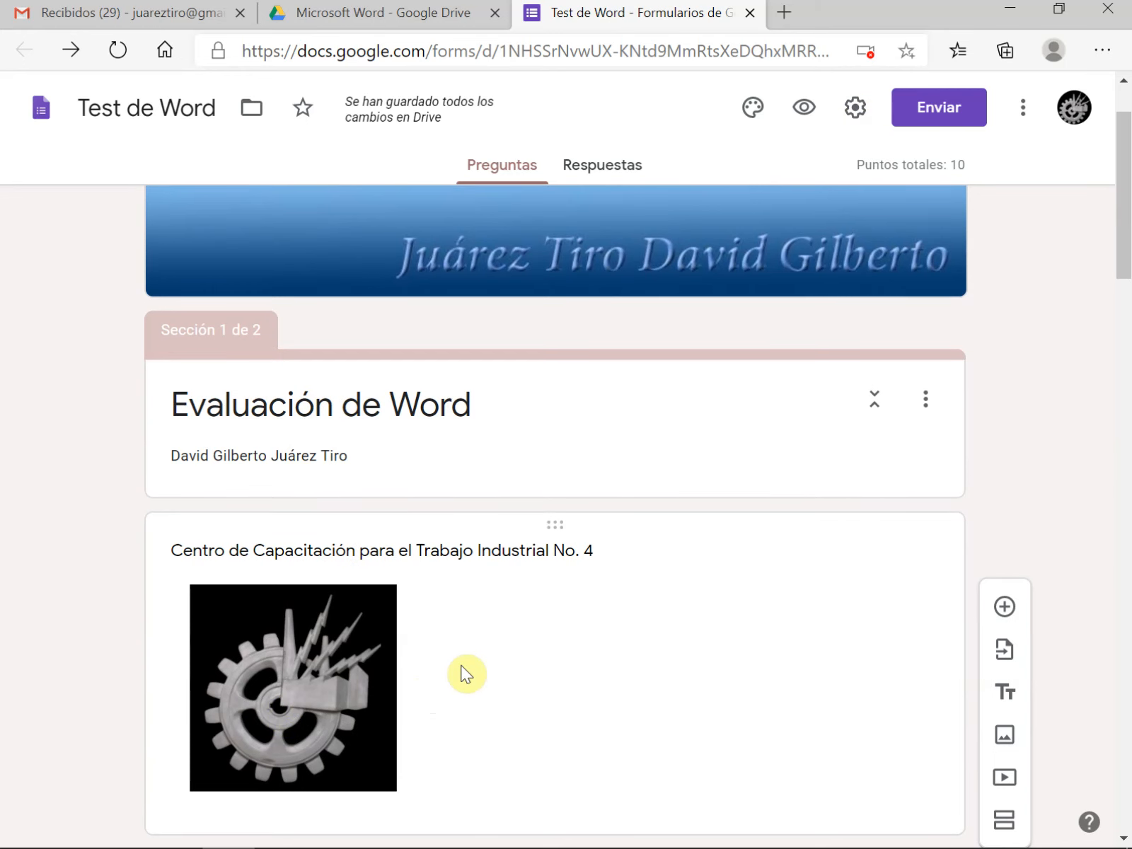
pyautogui.scroll(-10, 463, 665)
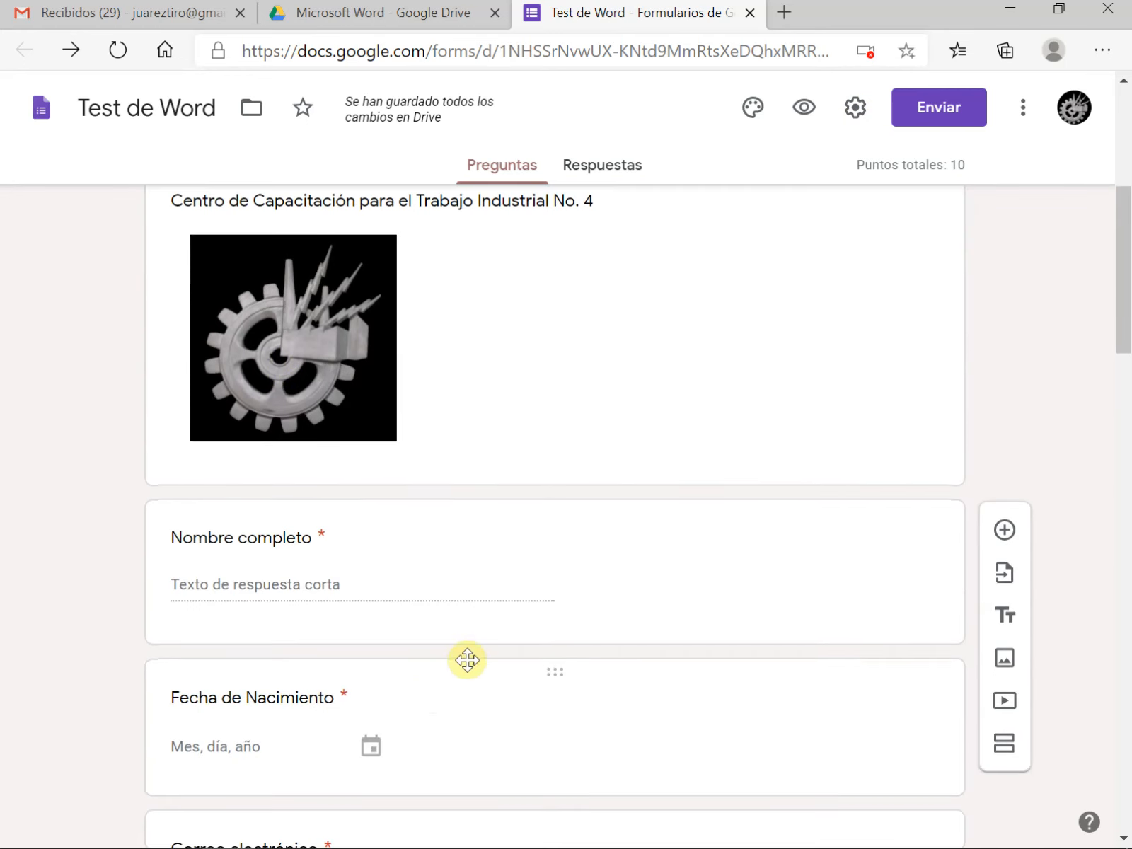
pyautogui.scroll(-20, 483, 634)
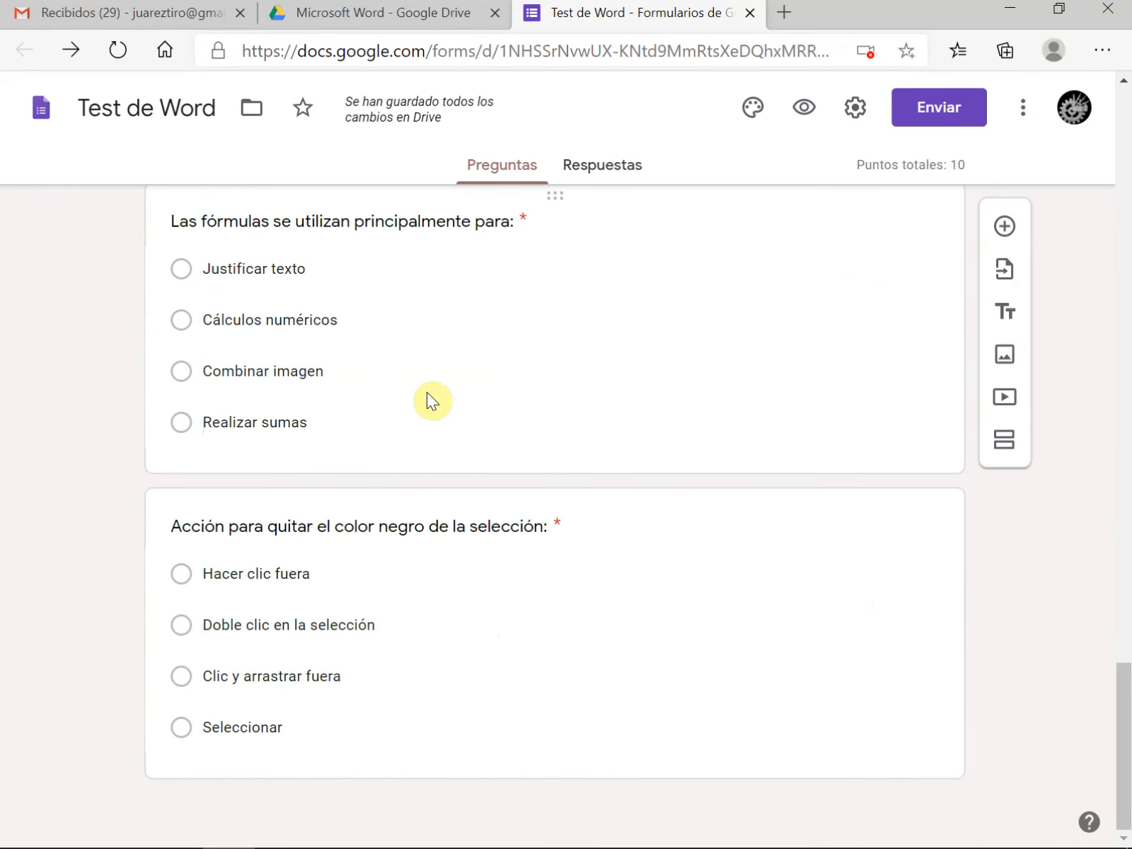
pyautogui.scroll(5, 428, 396)
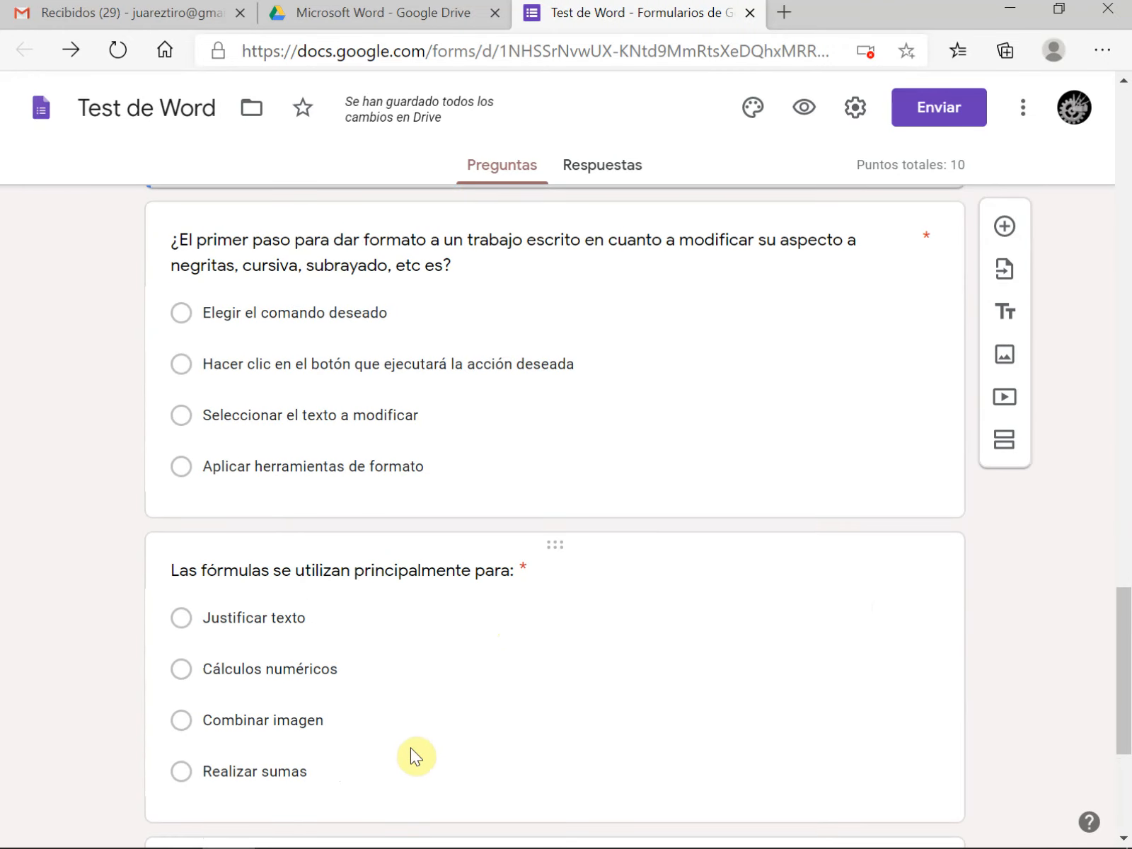
# Add a blank multiple-choice question between the data analysis question and the one about the first formatting step
pyautogui.scroll(-5, 411, 749)
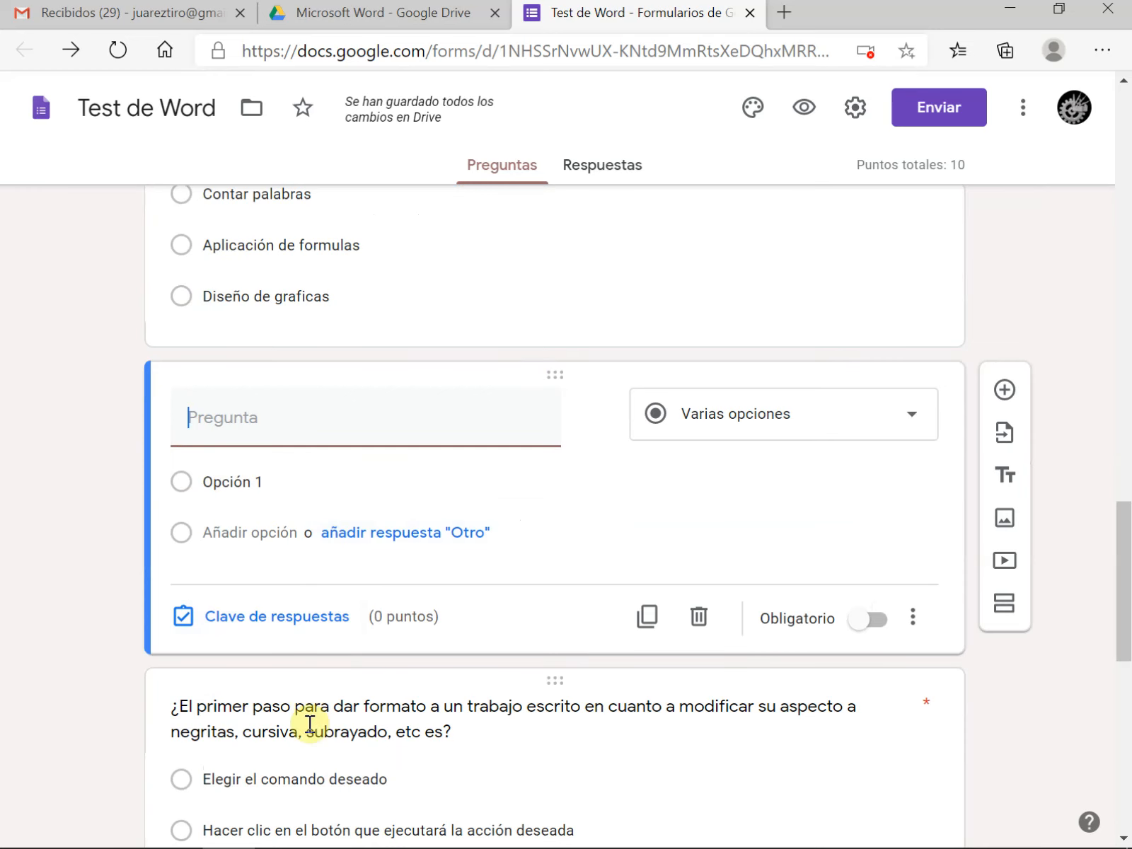
pyautogui.scroll(5, 308, 725)
pyautogui.scroll(-9, 314, 725)
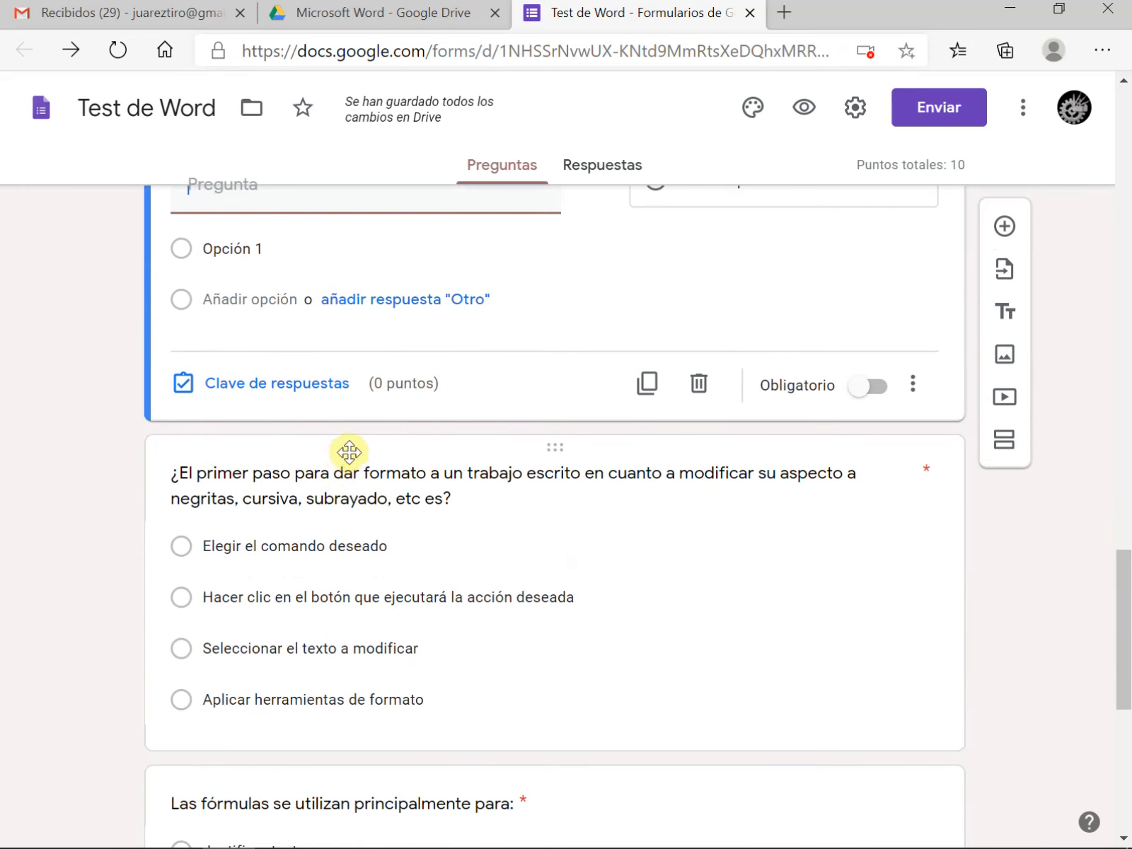
pyautogui.scroll(3, 348, 450)
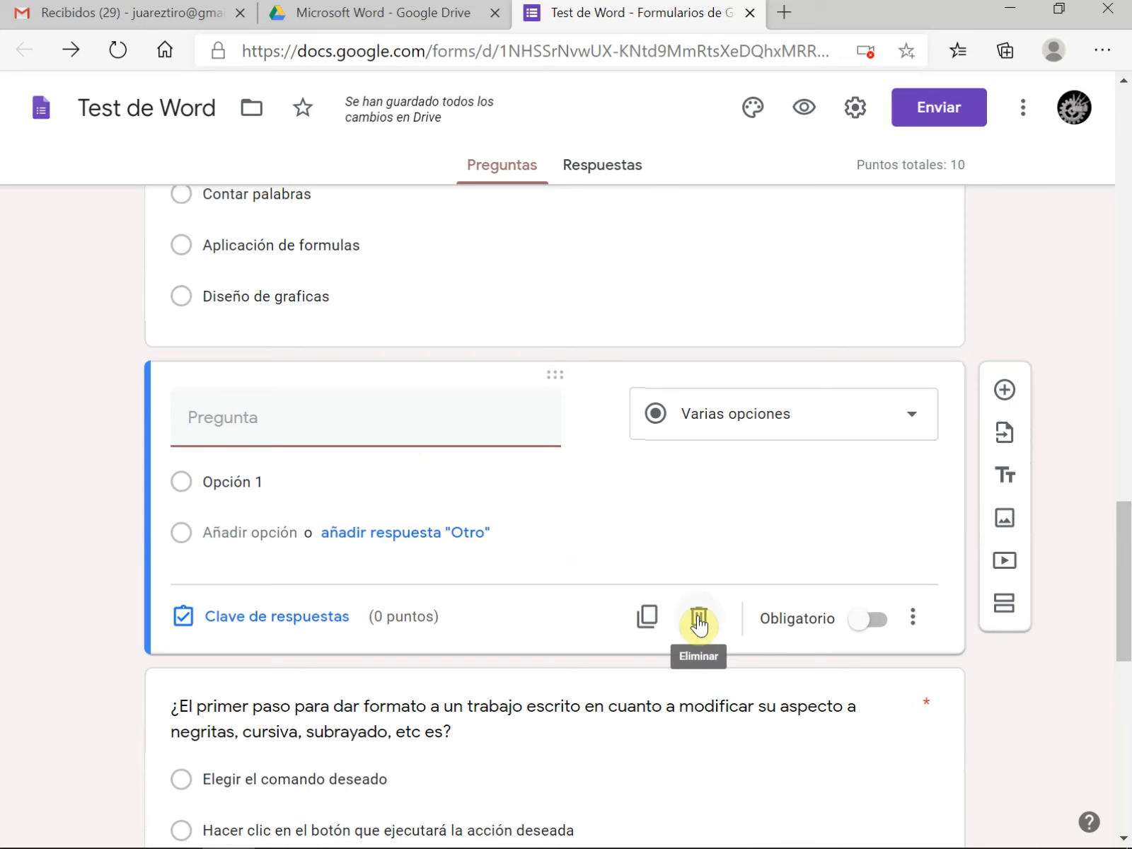
# Delete the blank question and add a multiple-choice question at the form's end titled "Representa el icono de macros en una base de datos."
pyautogui.click(698, 620)
pyautogui.scroll(-9, 700, 622)
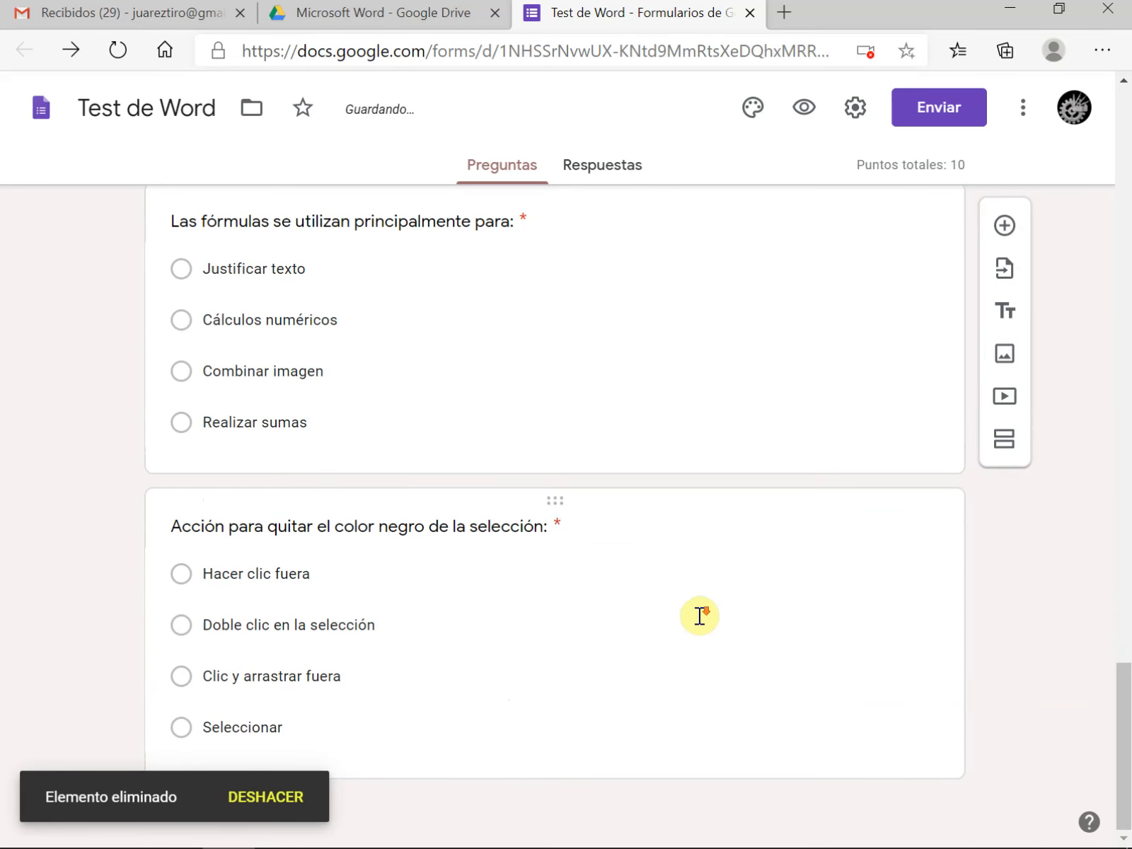
pyautogui.click(462, 723)
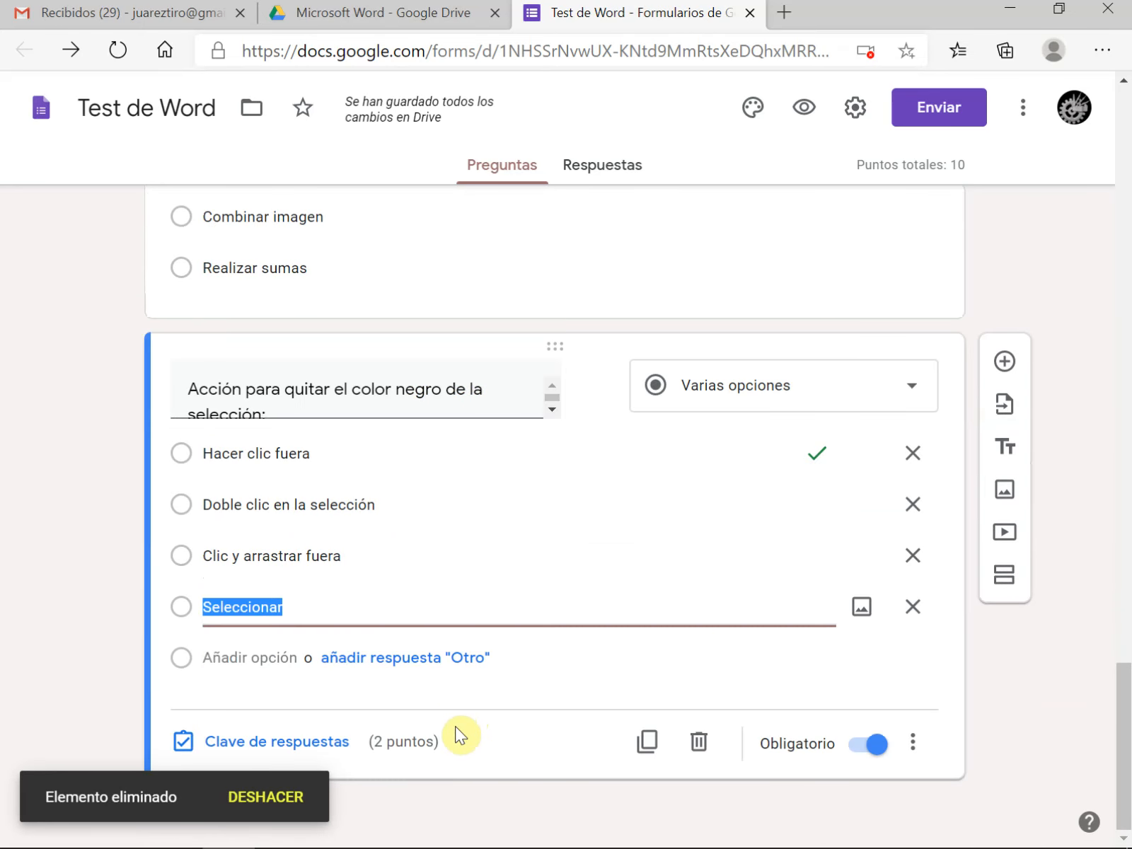
pyautogui.click(1006, 364)
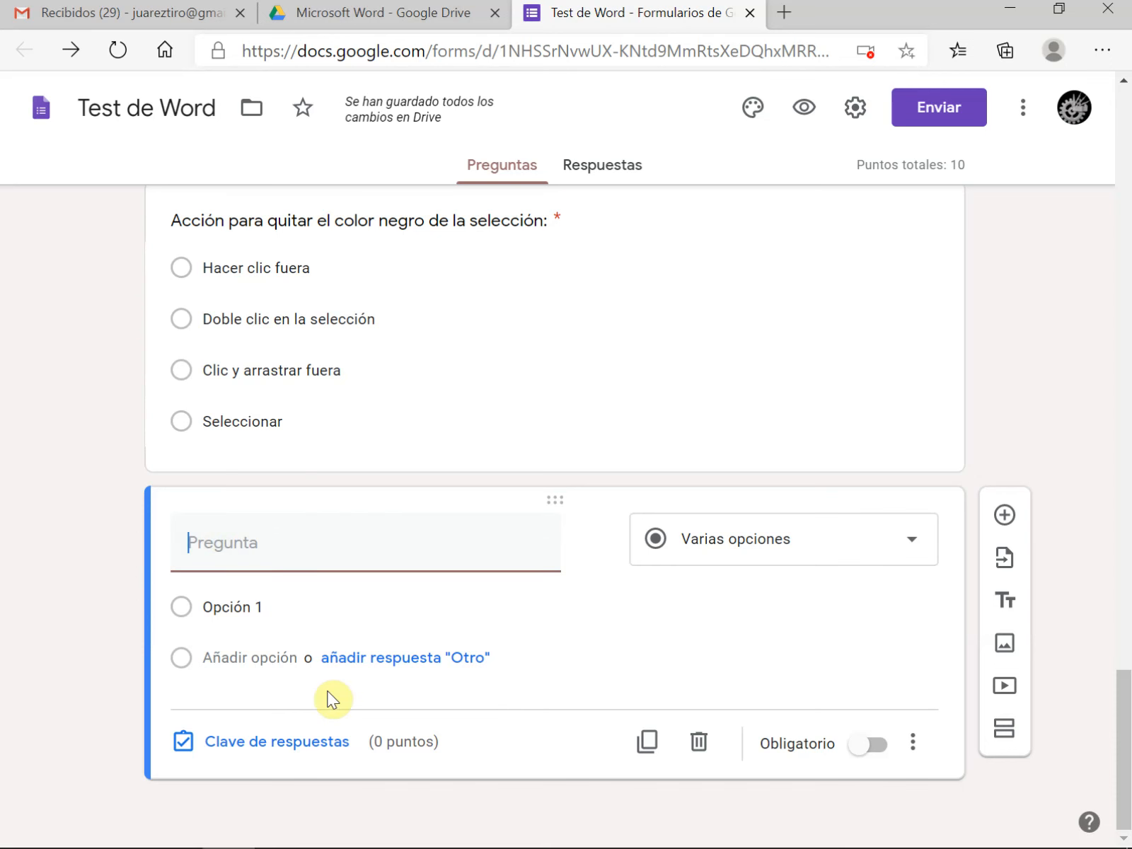
pyautogui.write('Re')
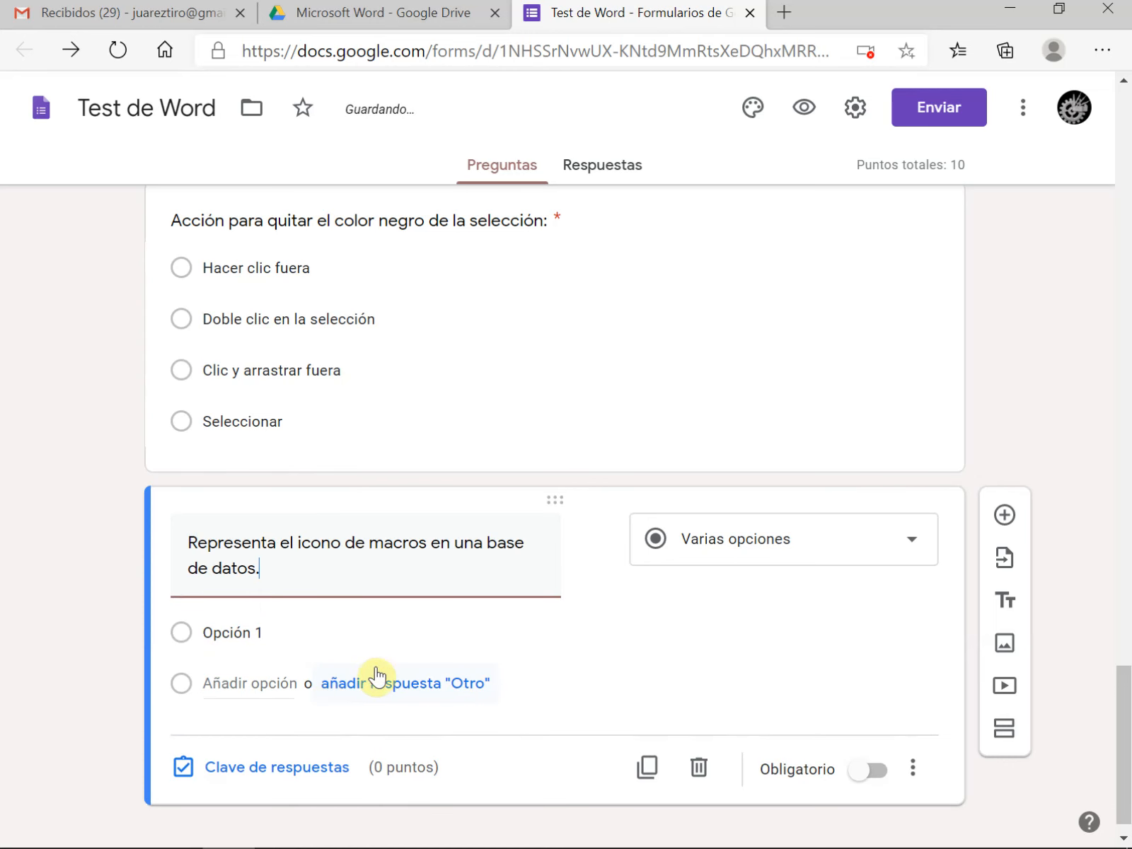
# Add the image Consultas from the Access pictures folder to Opción 1 of the macros icon question
pyautogui.click(251, 607)
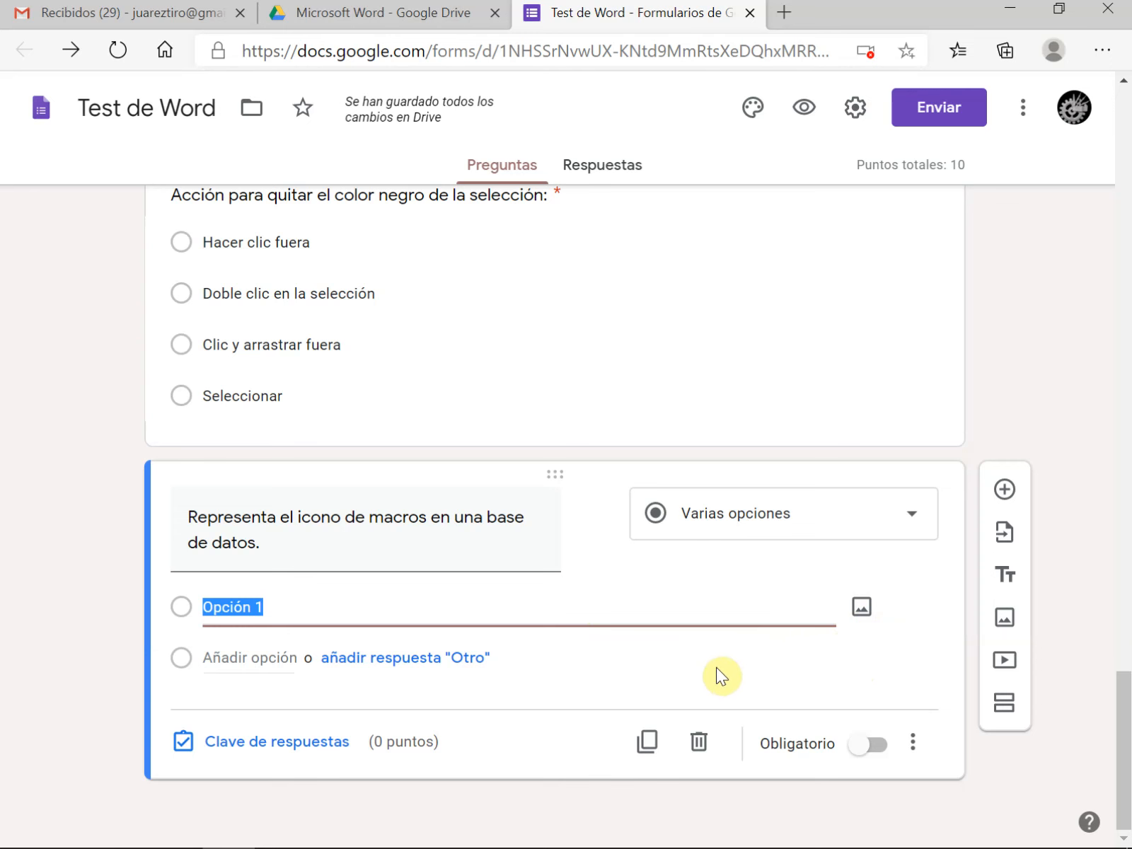
pyautogui.click(862, 608)
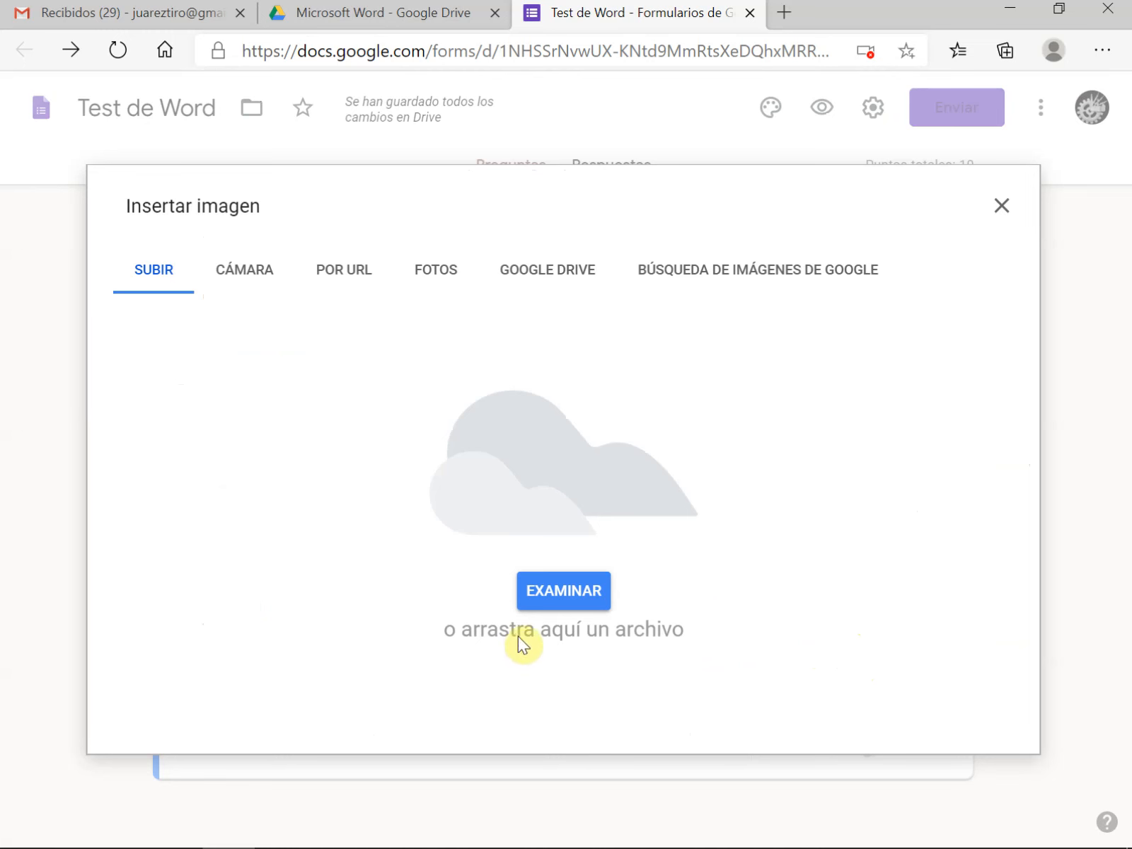
pyautogui.click(553, 600)
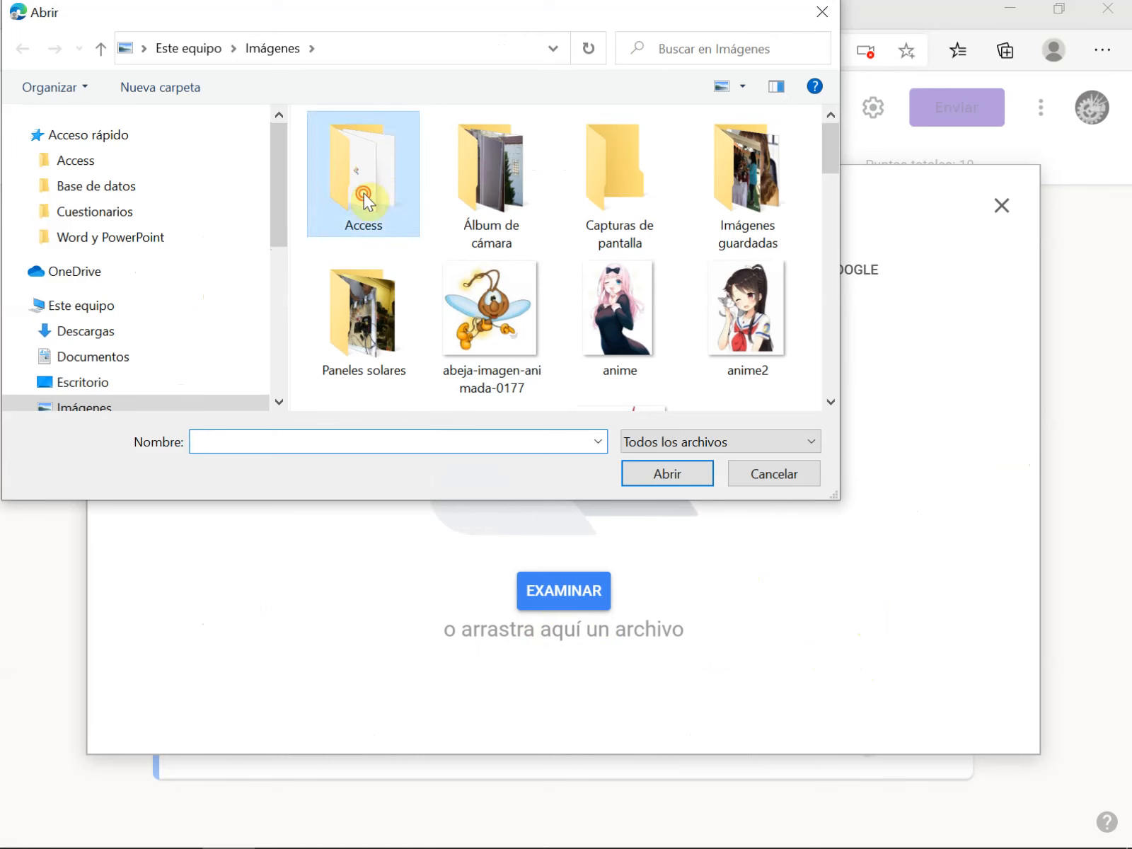
pyautogui.doubleClick(364, 192)
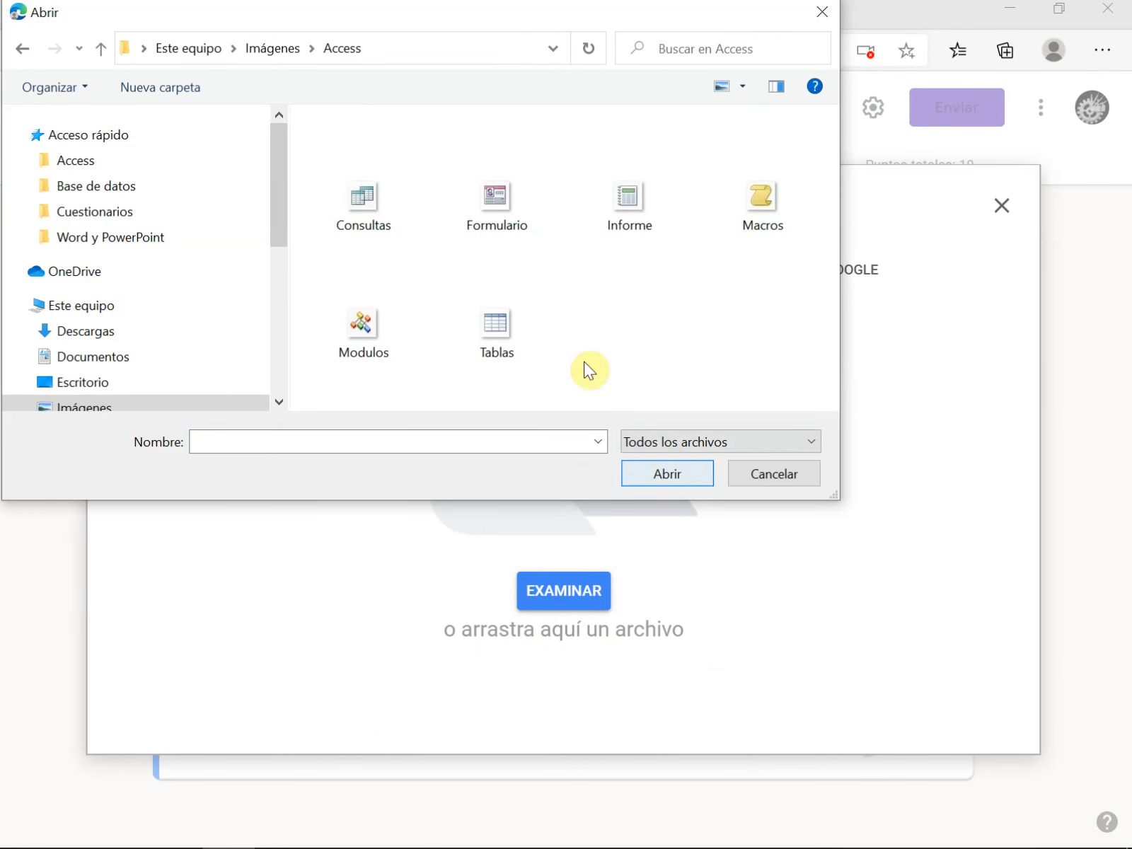
pyautogui.click(364, 206)
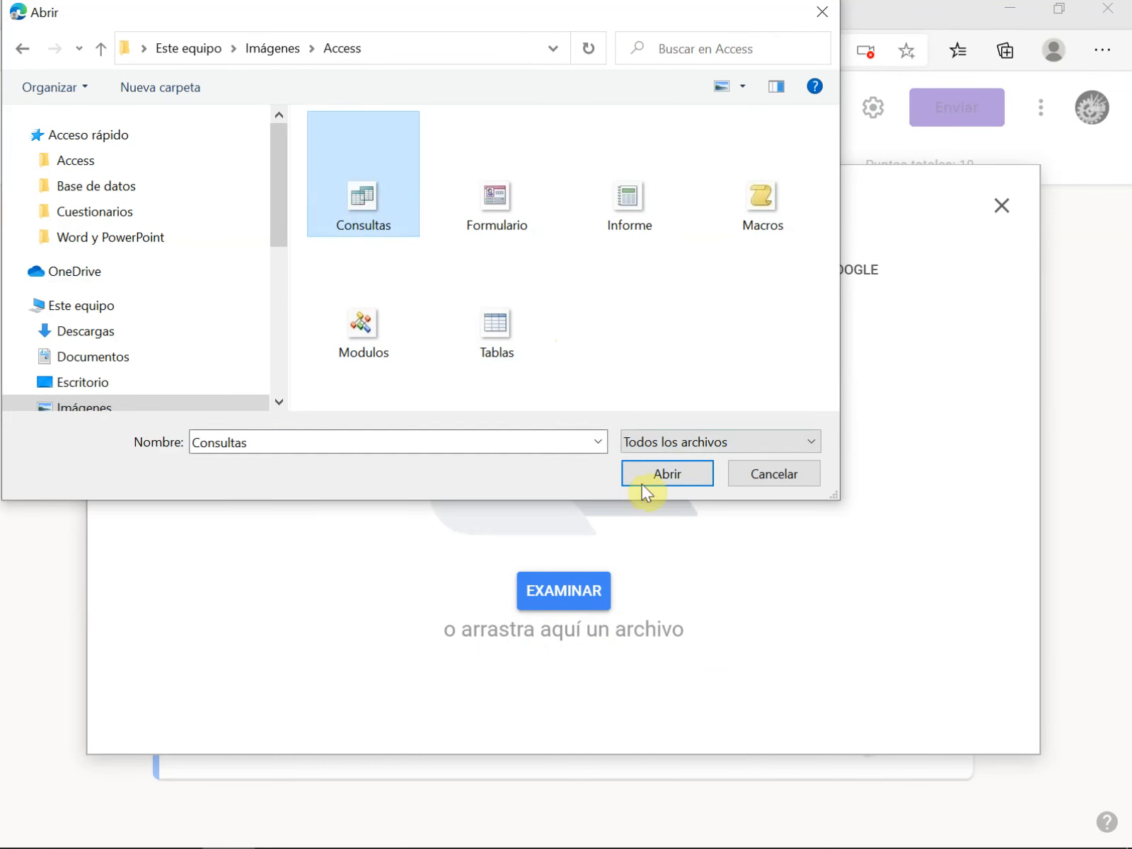
pyautogui.click(693, 478)
# Add a second answer option to the macros icon question and attach the image Modulos to it
pyautogui.click(235, 658)
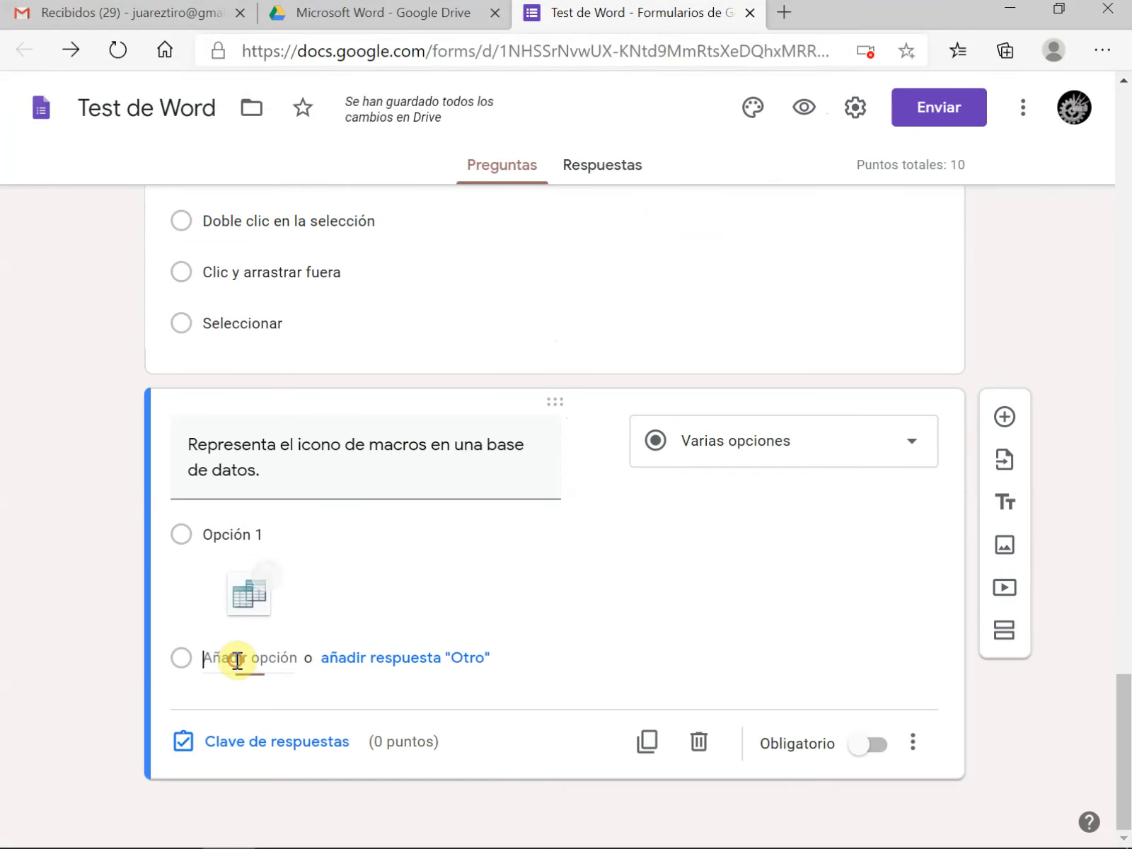
pyautogui.click(860, 661)
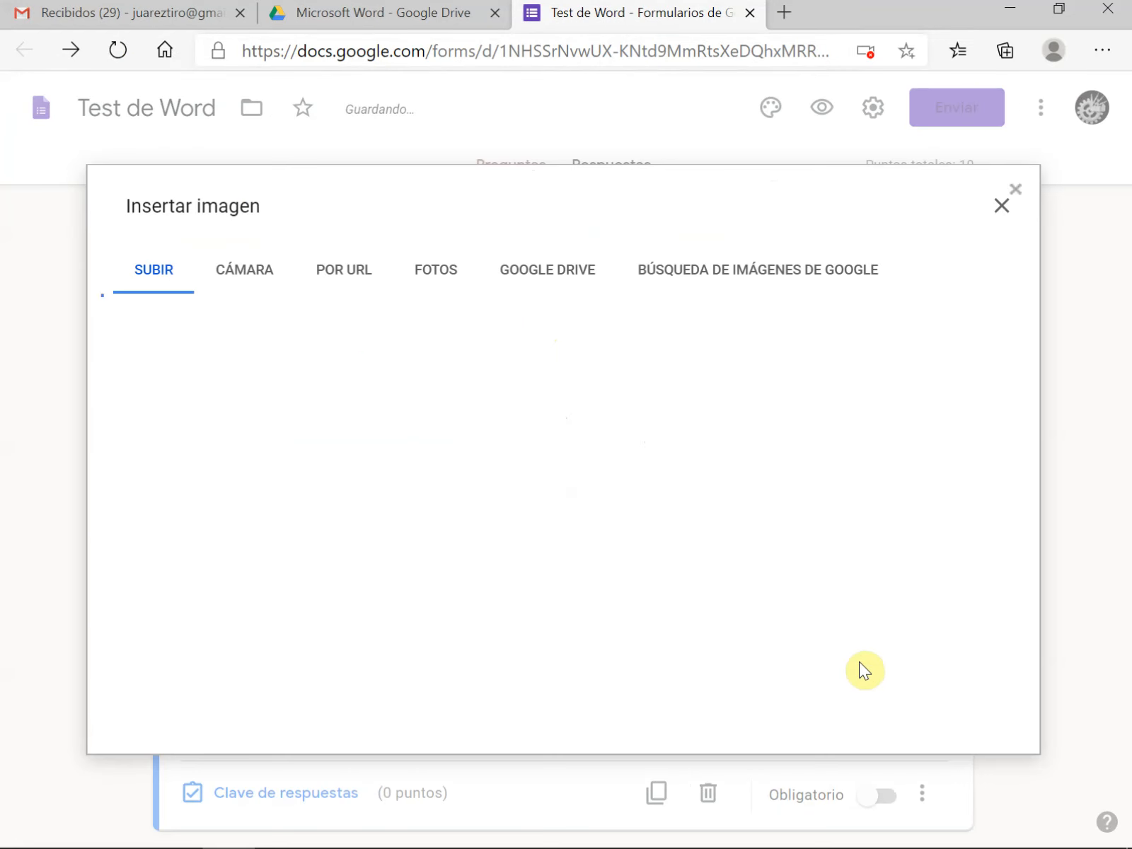
pyautogui.click(546, 595)
pyautogui.click(357, 198)
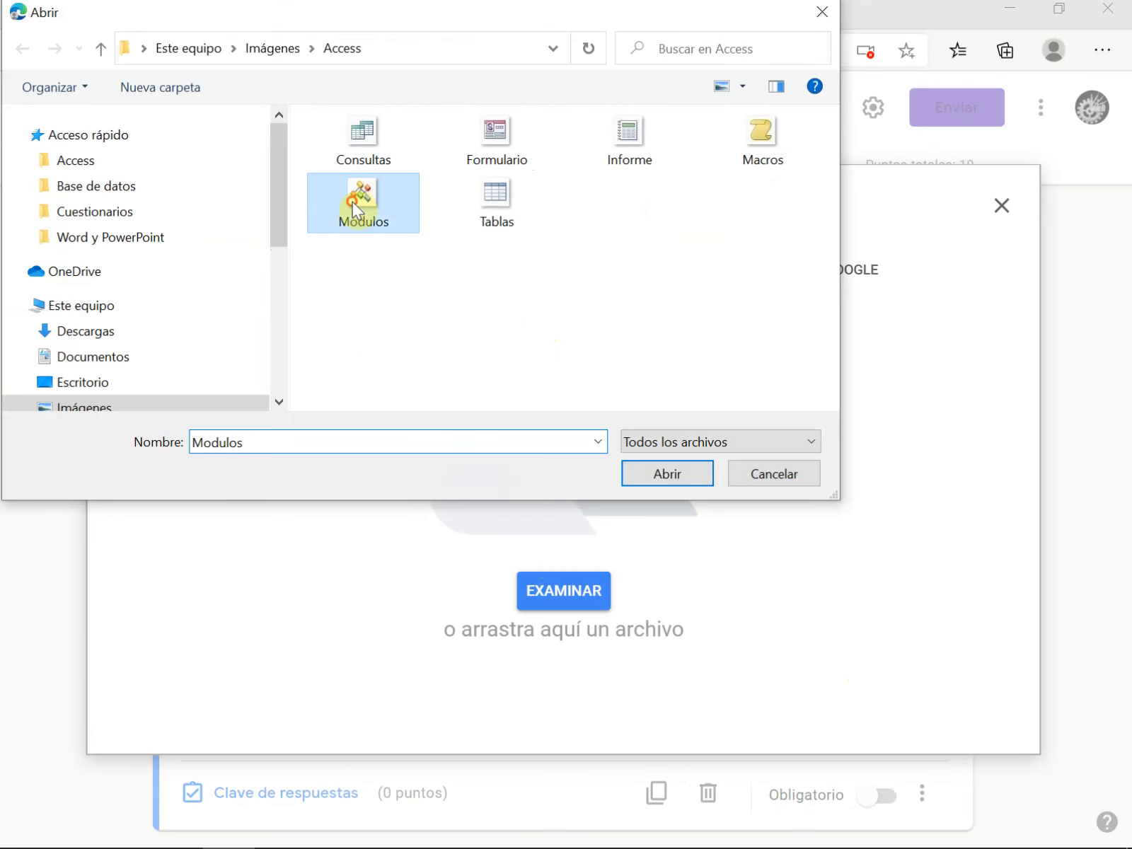
pyautogui.click(660, 481)
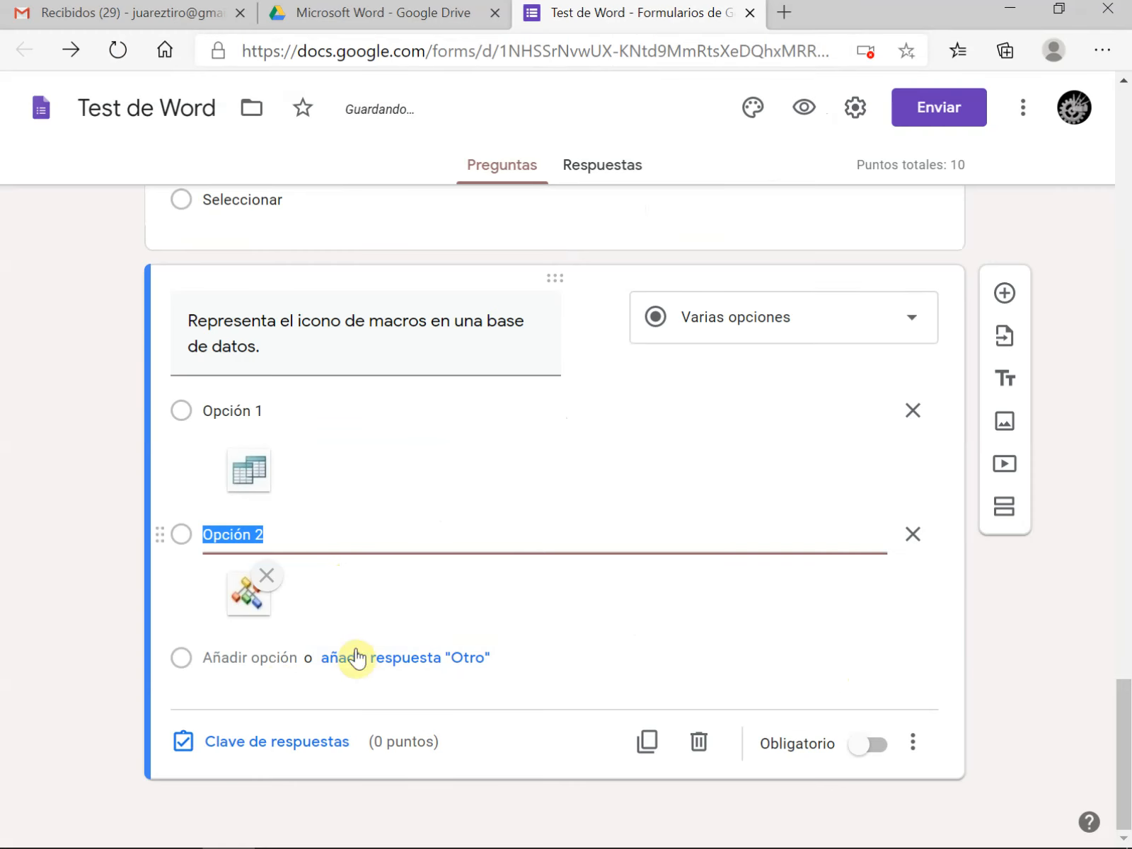
# Add a third answer option to the macros icon question and attach the image Macros to it
pyautogui.click(274, 665)
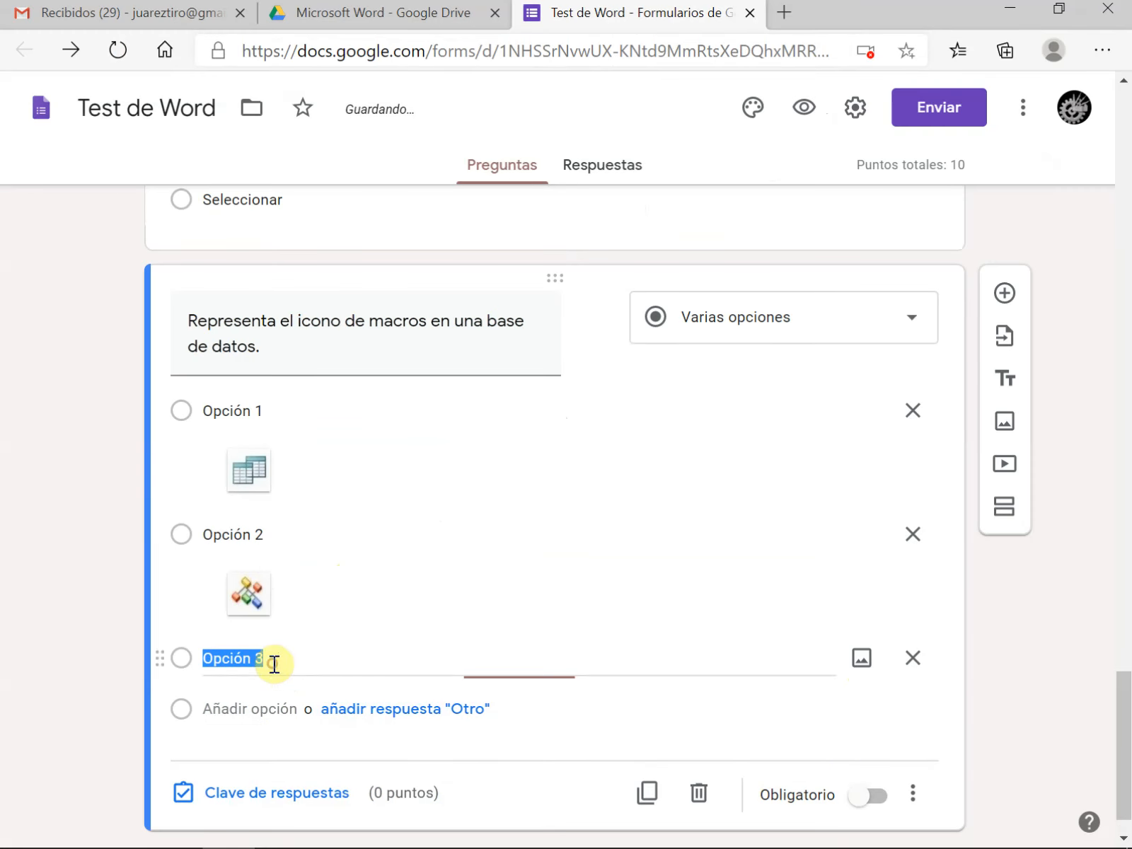
pyautogui.click(861, 656)
pyautogui.click(574, 595)
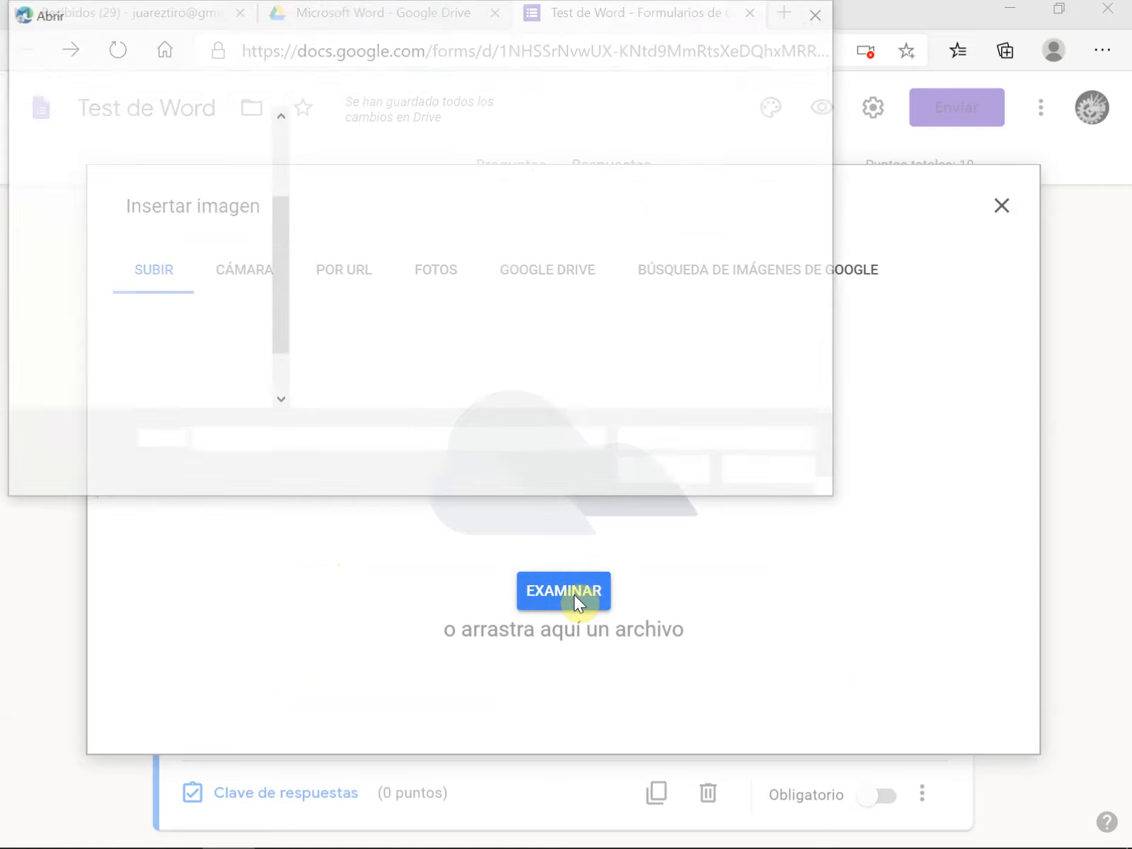
pyautogui.click(761, 138)
pyautogui.click(669, 473)
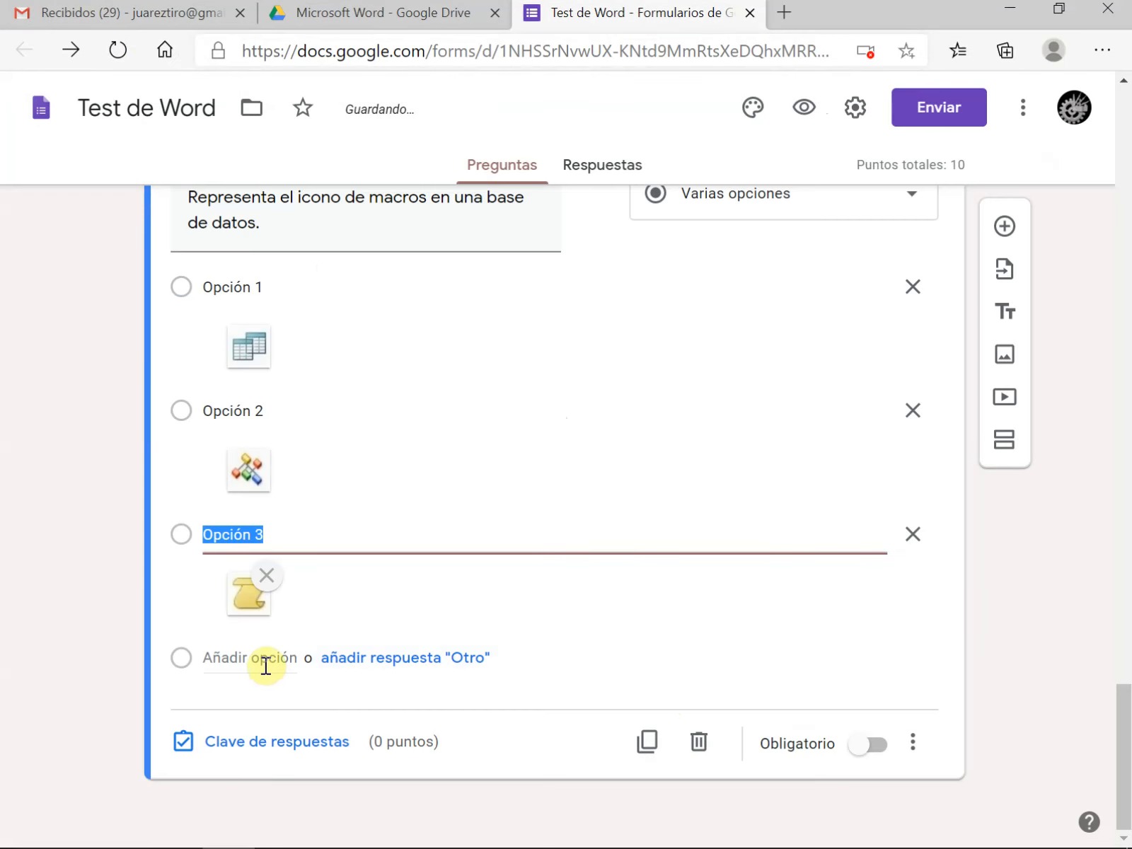
# Add a fourth answer option with the image Formulario, and check the question's four image options
pyautogui.click(265, 664)
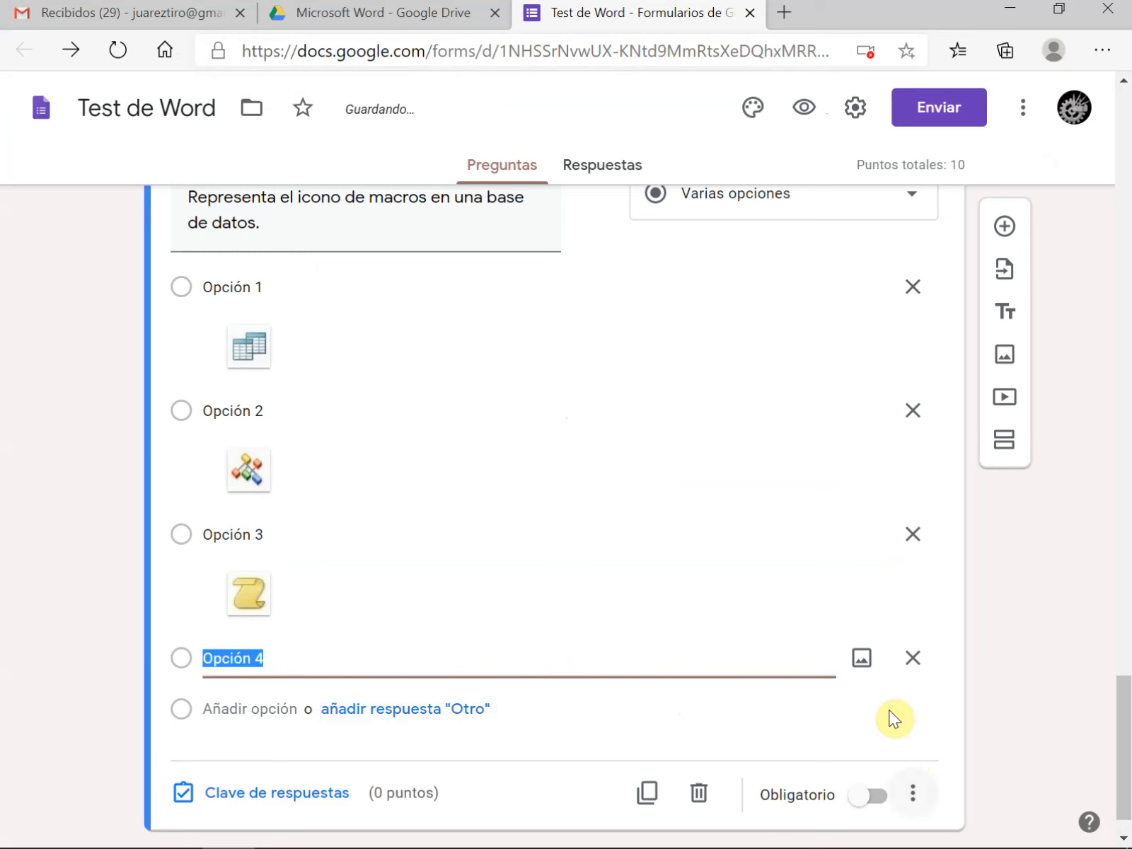
pyautogui.click(861, 658)
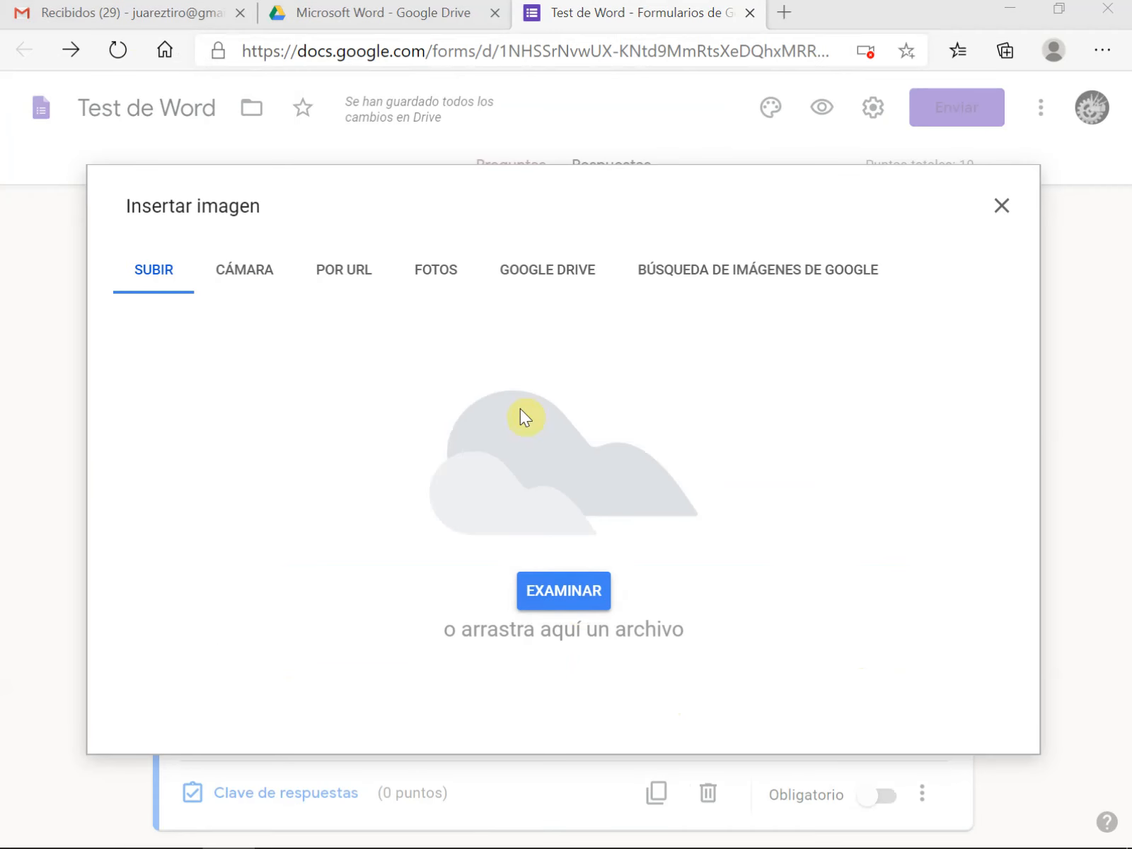
pyautogui.click(521, 410)
pyautogui.click(496, 135)
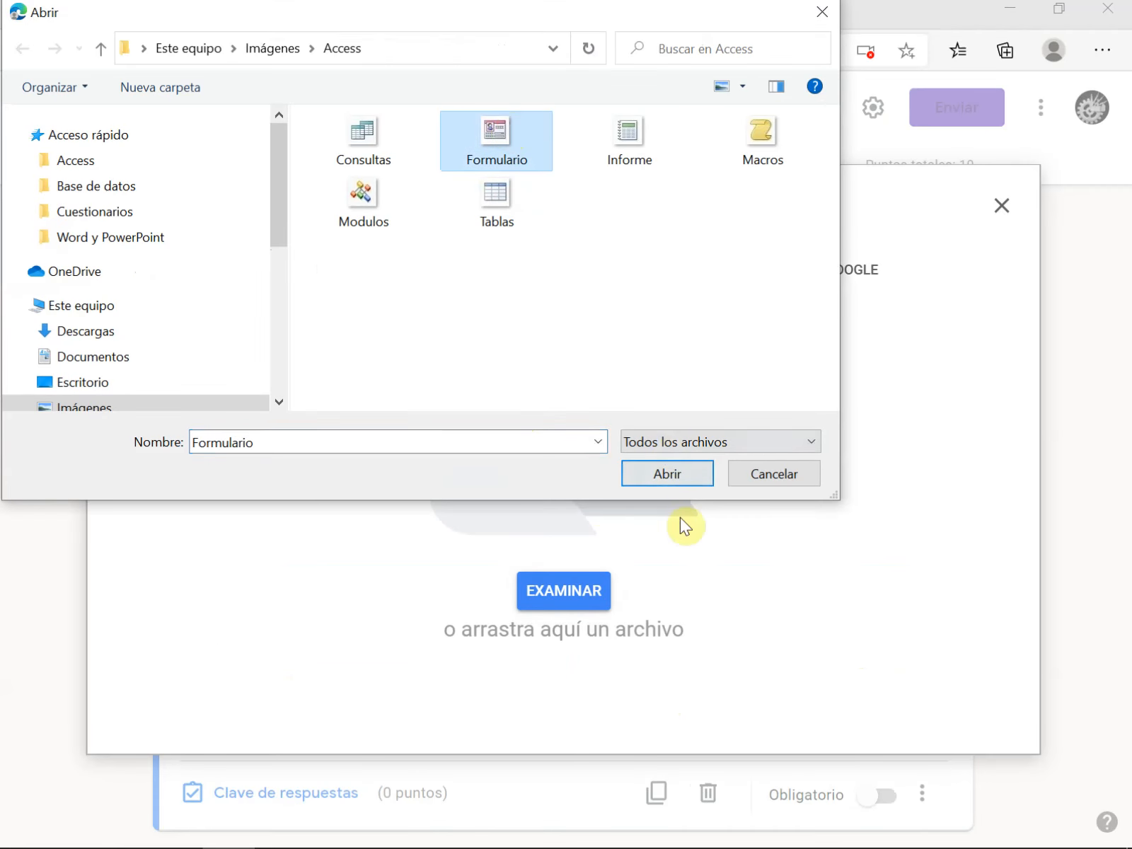
pyautogui.click(691, 484)
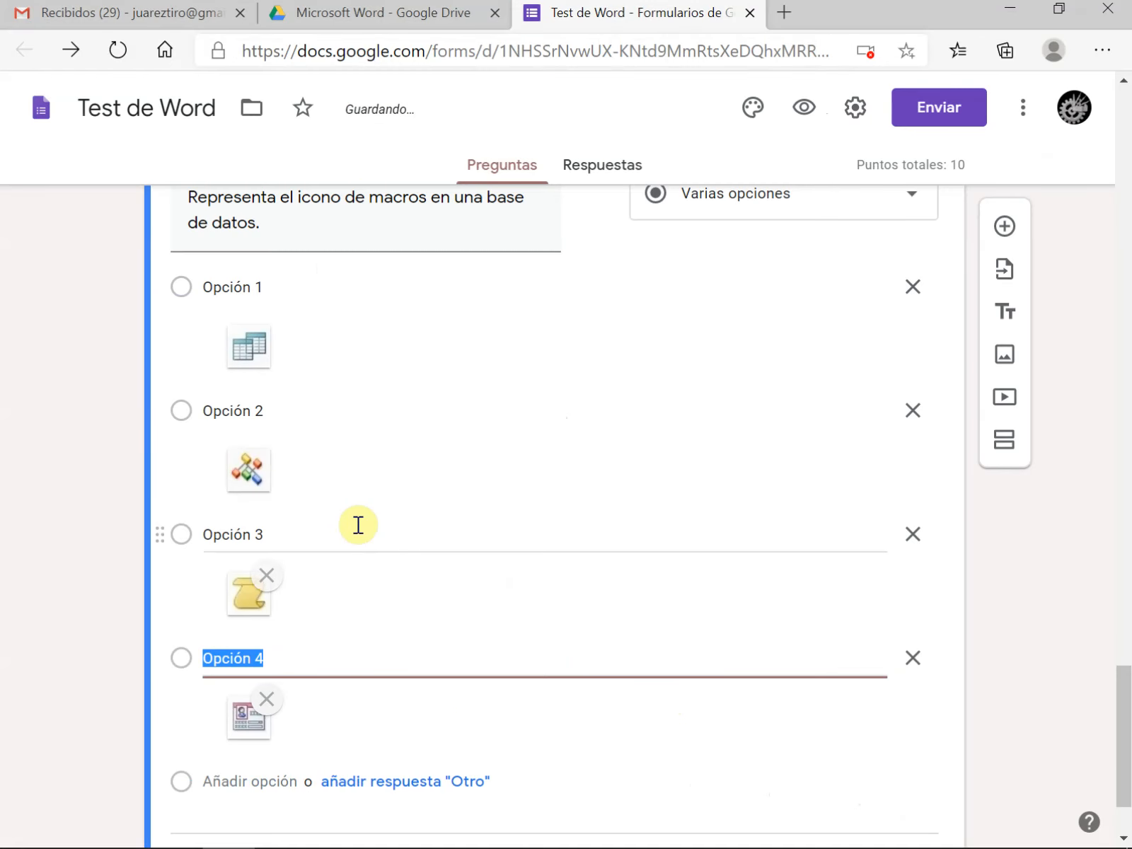
pyautogui.scroll(2, 409, 500)
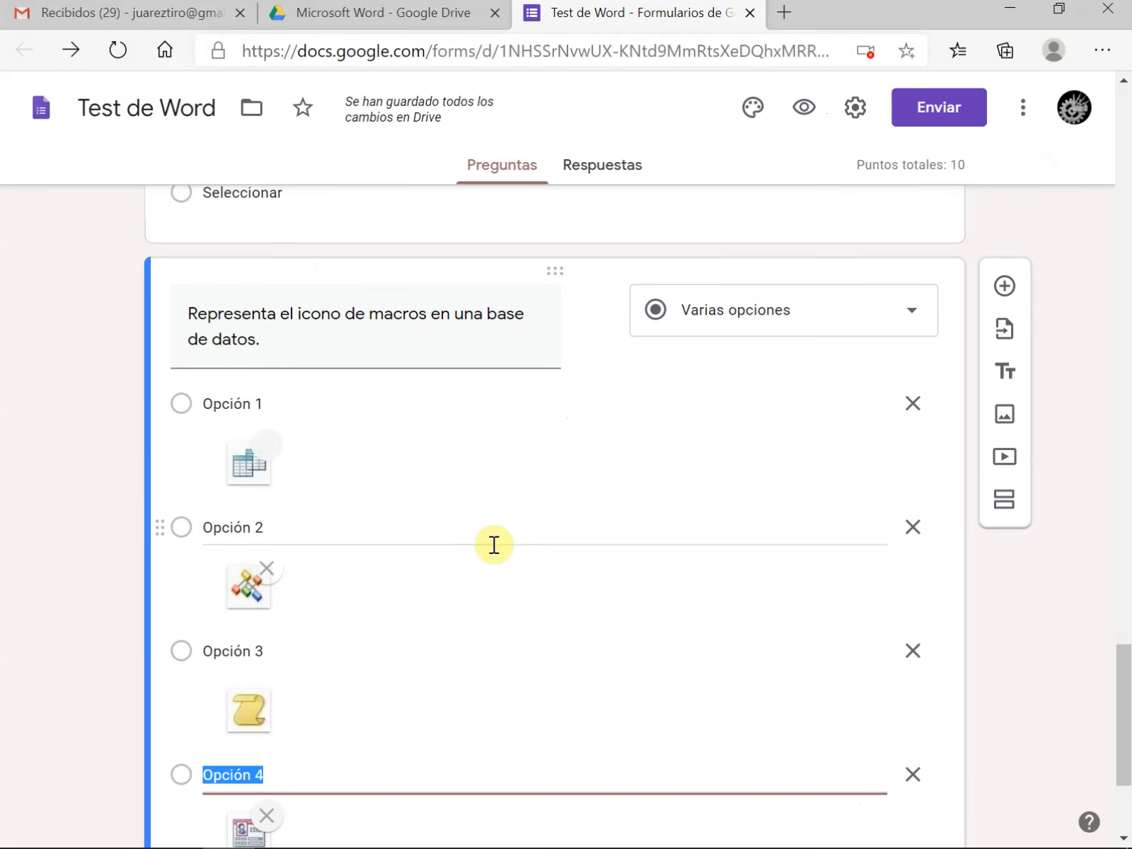
pyautogui.scroll(-3, 395, 538)
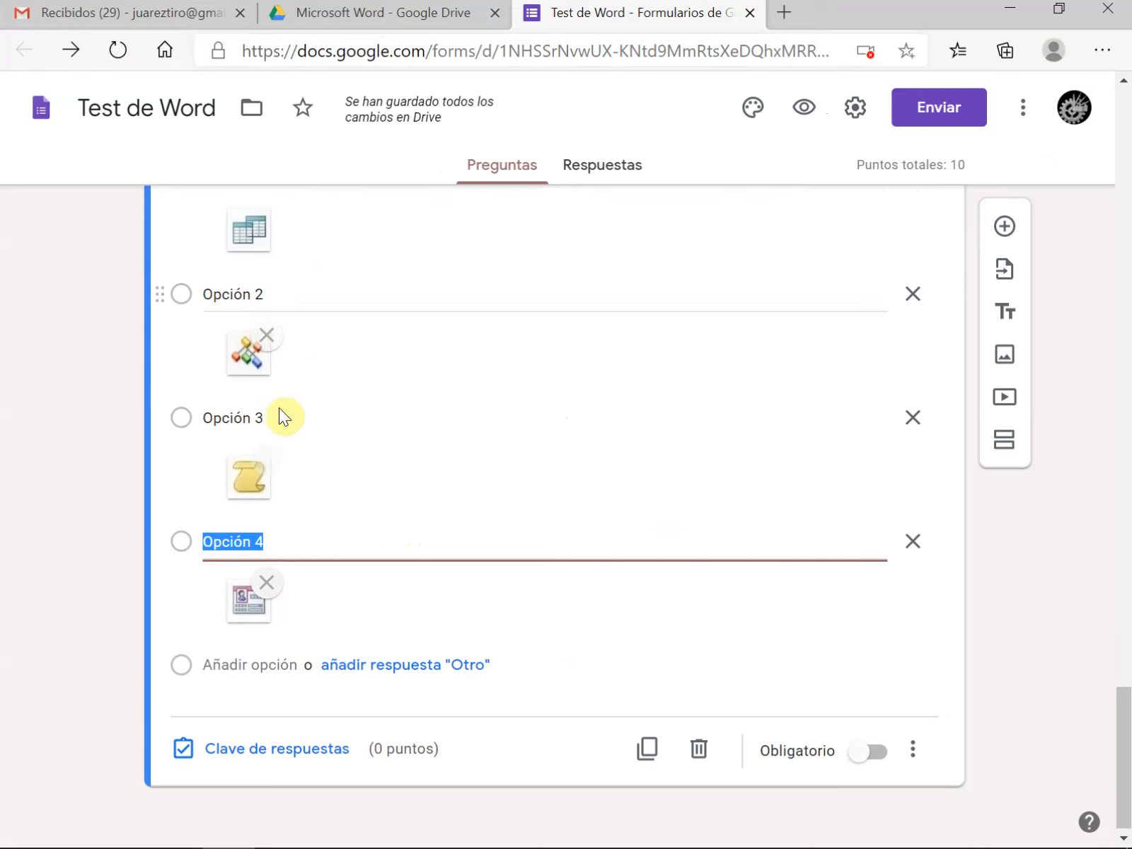
# Preview the form, examine how the macros icon question appears to respondents, and choose Opción 3 as a trial answer
pyautogui.click(805, 107)
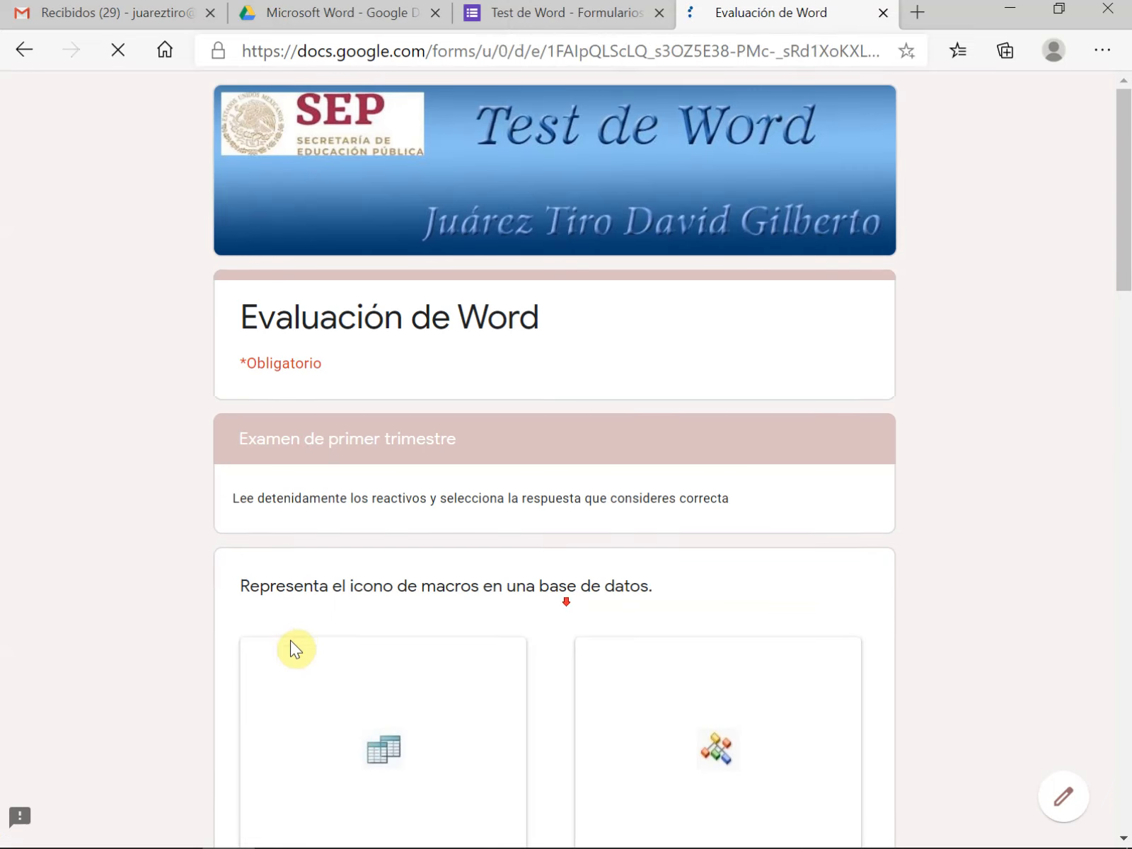
pyautogui.scroll(-5, 319, 541)
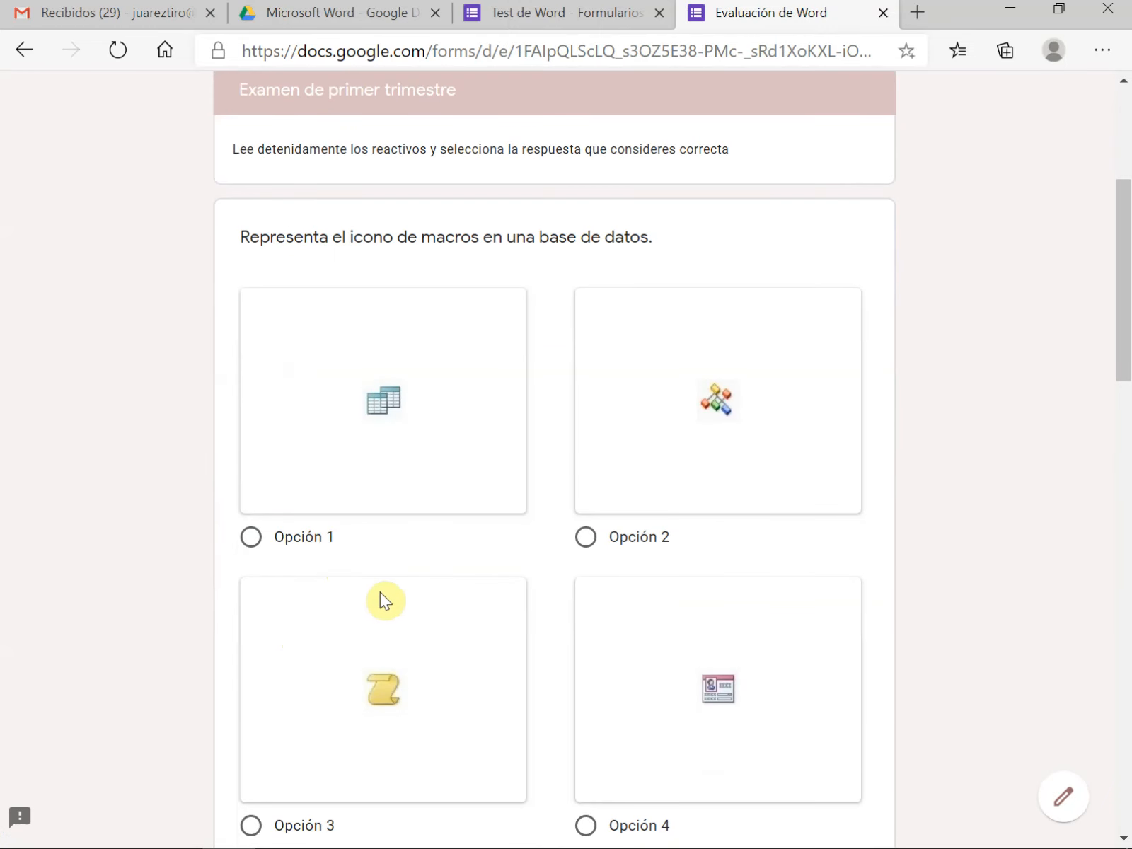
pyautogui.scroll(3, 445, 419)
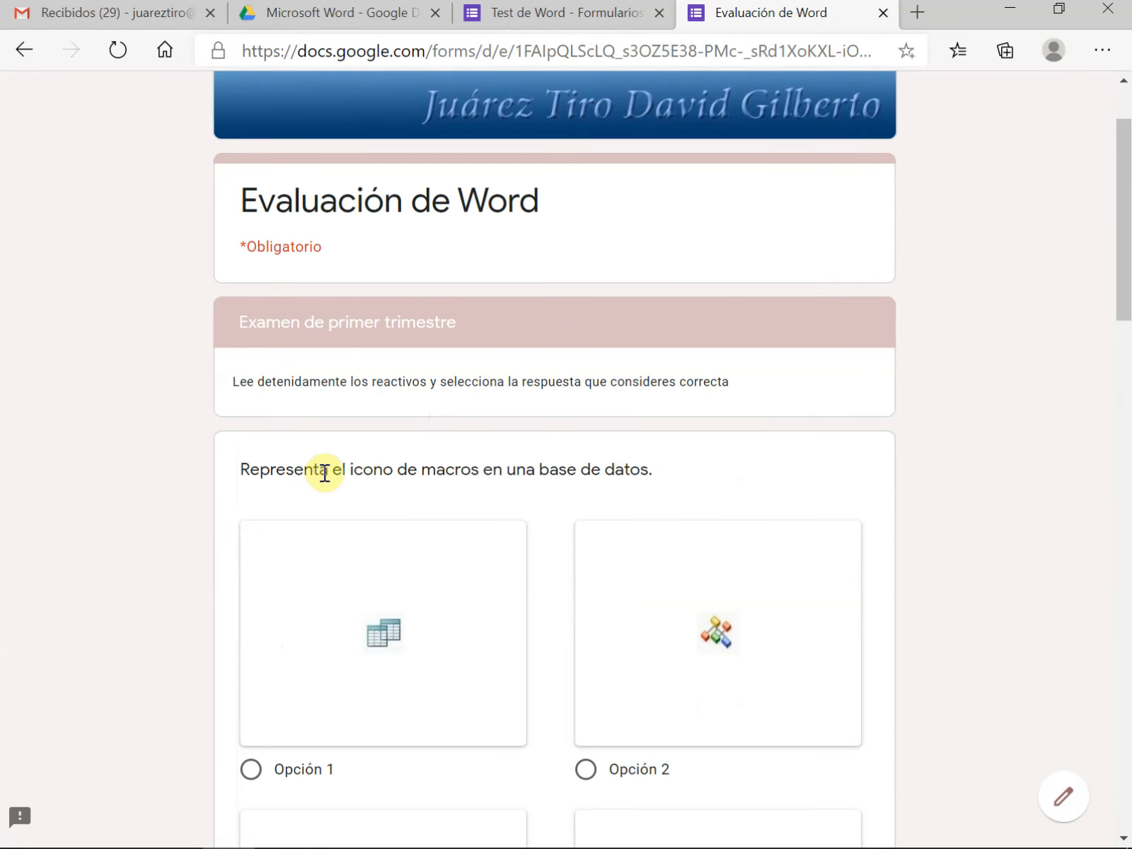
pyautogui.scroll(-5, 510, 485)
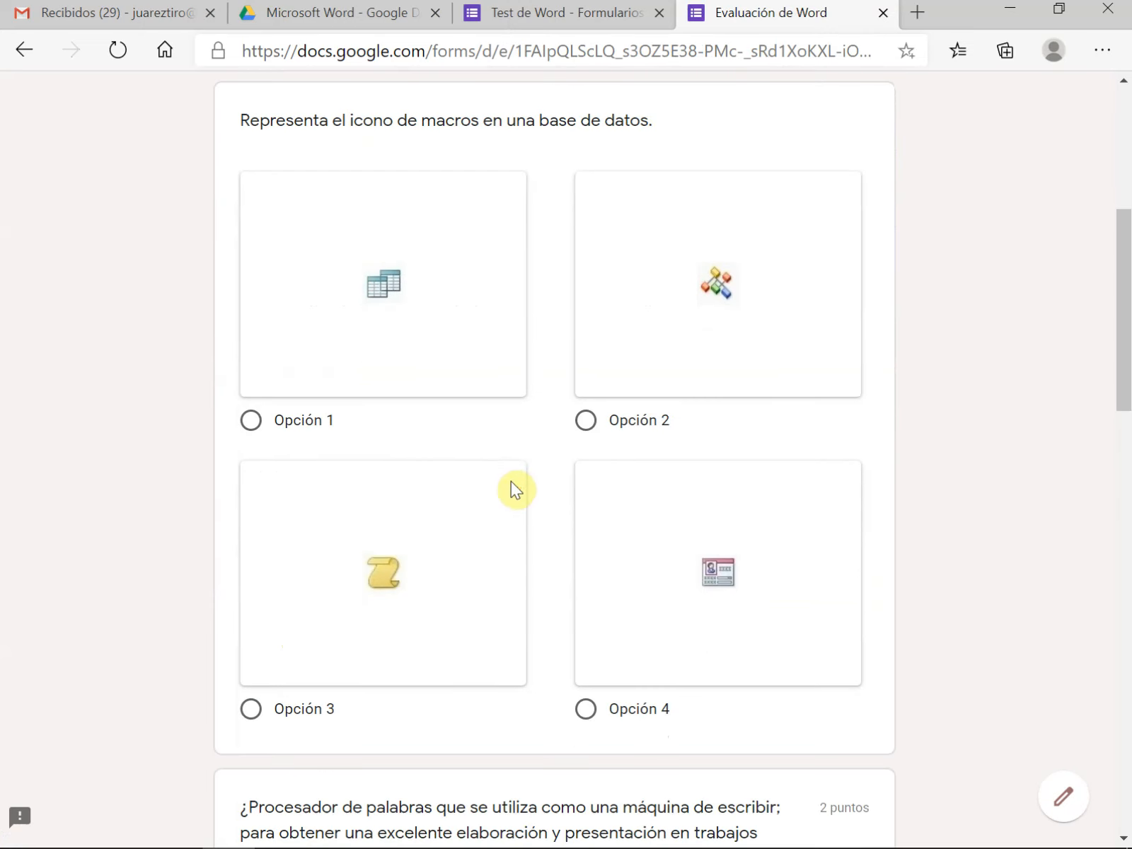
pyautogui.click(251, 709)
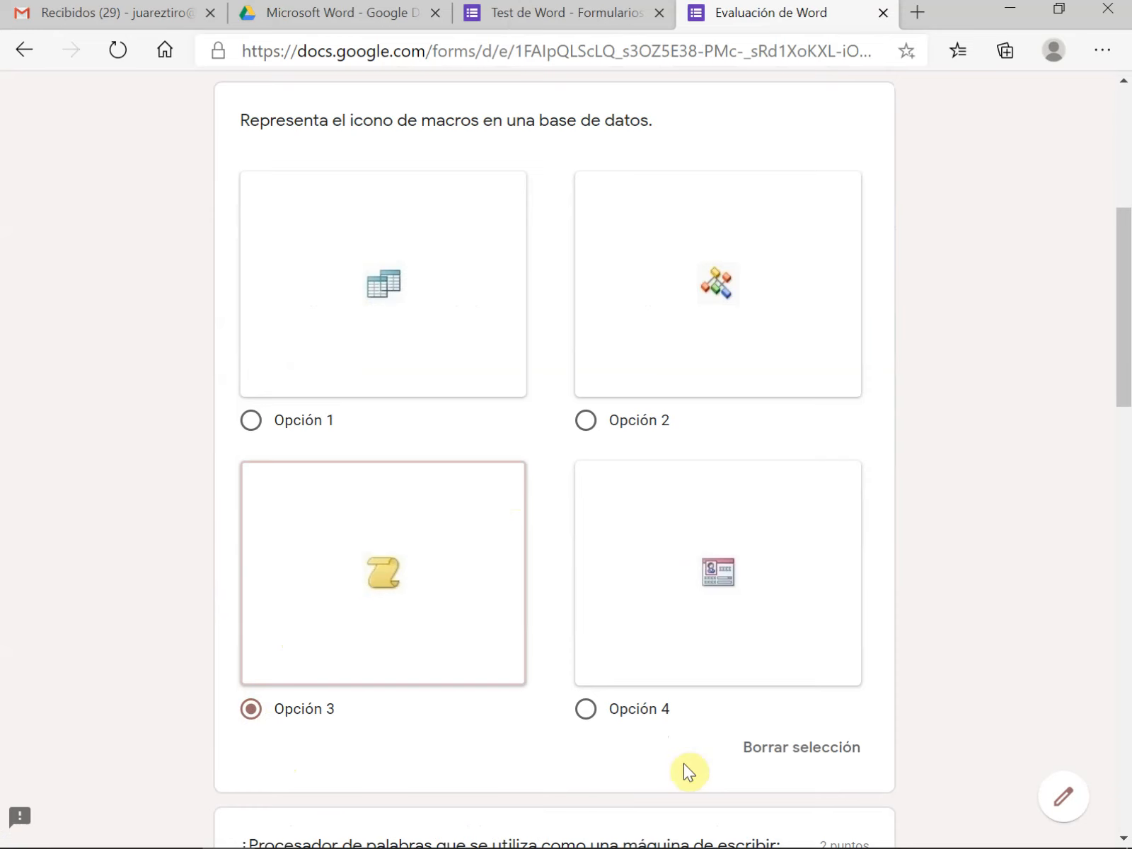
# Compare the image question with the other questions in the preview, and close the preview without submitting
pyautogui.scroll(-3, 683, 763)
pyautogui.scroll(-8, 640, 740)
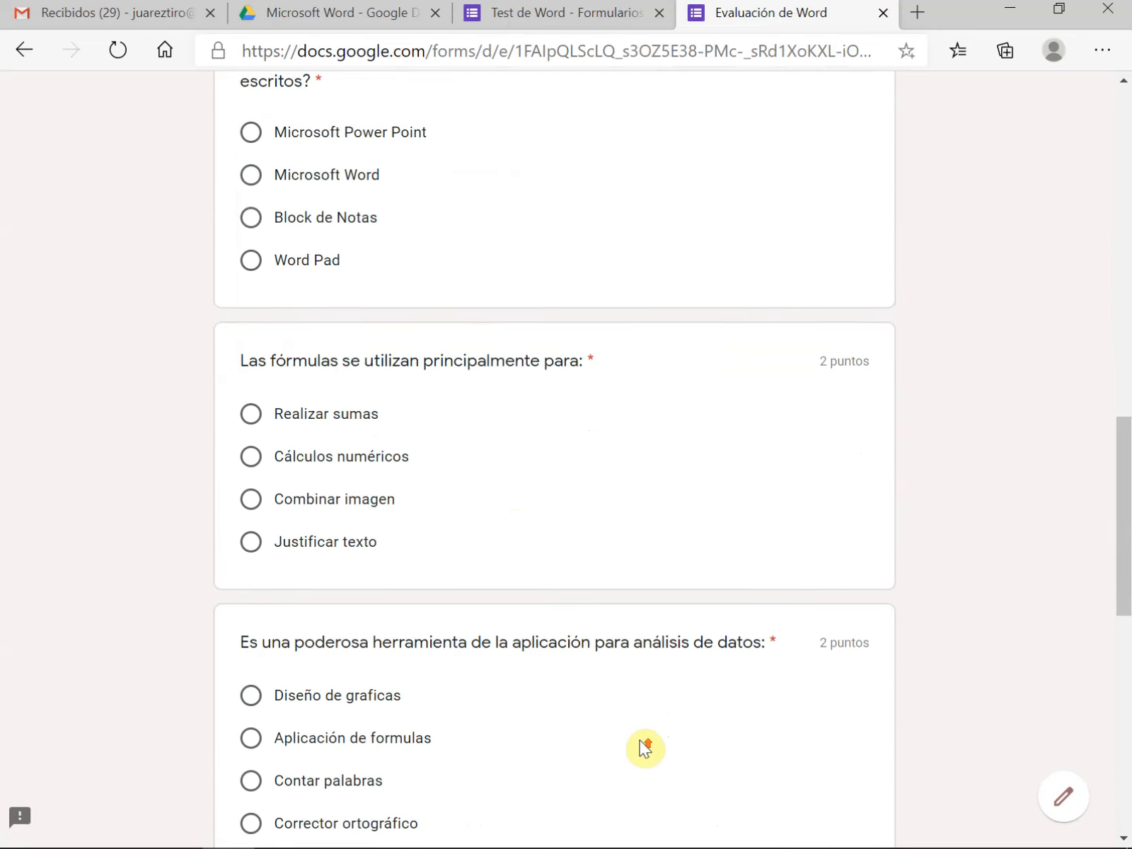
pyautogui.scroll(6, 571, 644)
pyautogui.scroll(5, 556, 617)
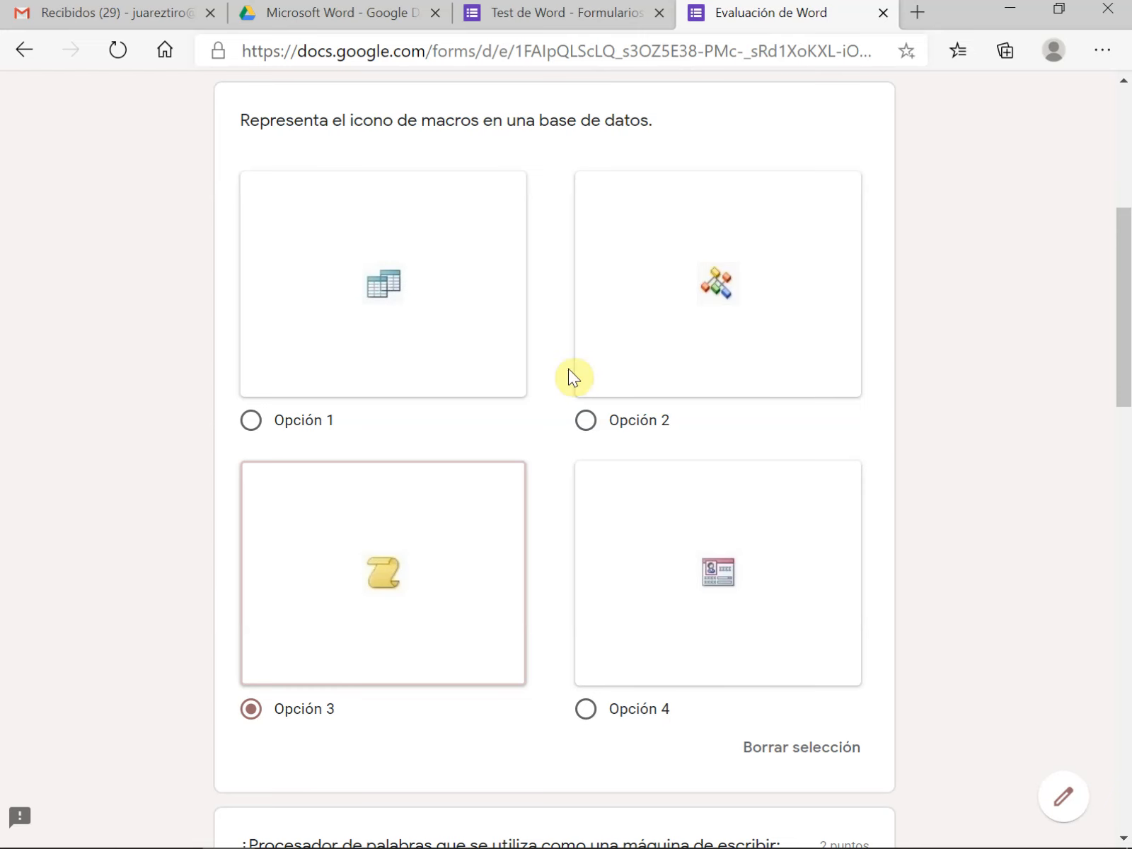
pyautogui.scroll(-8, 481, 582)
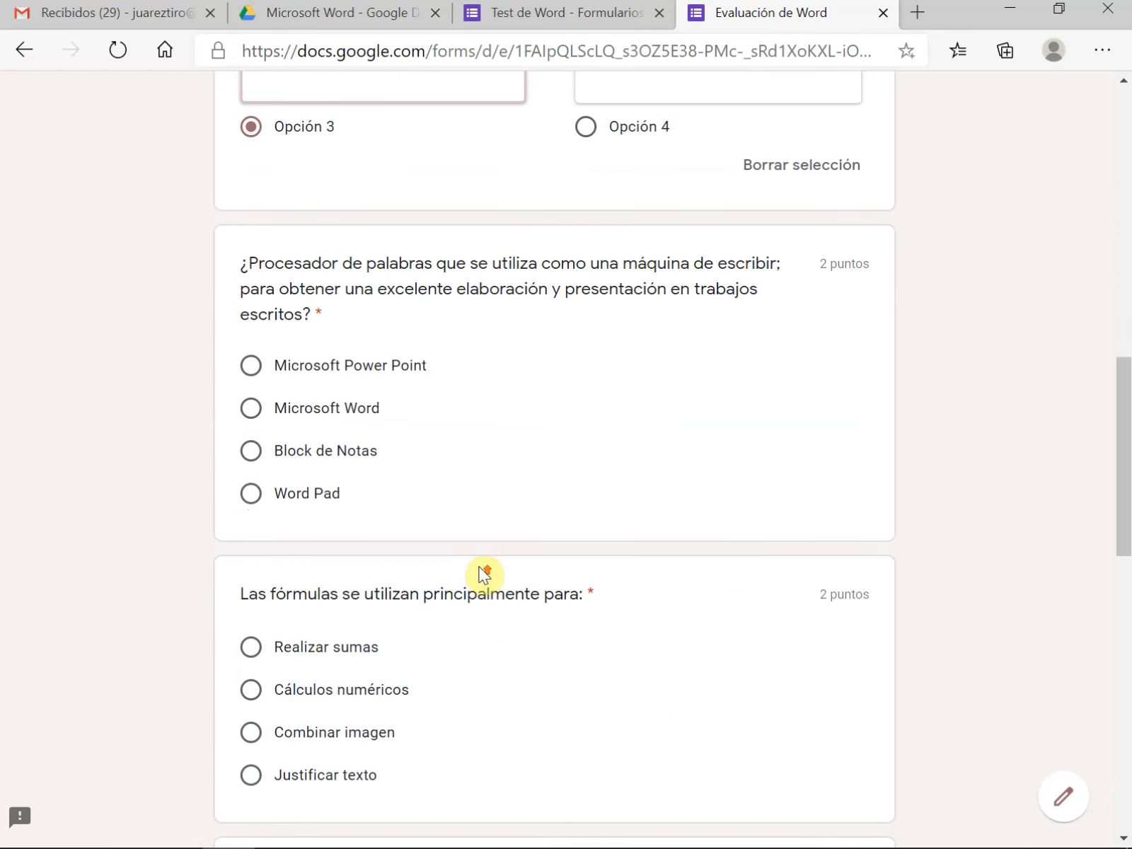
pyautogui.scroll(15, 484, 573)
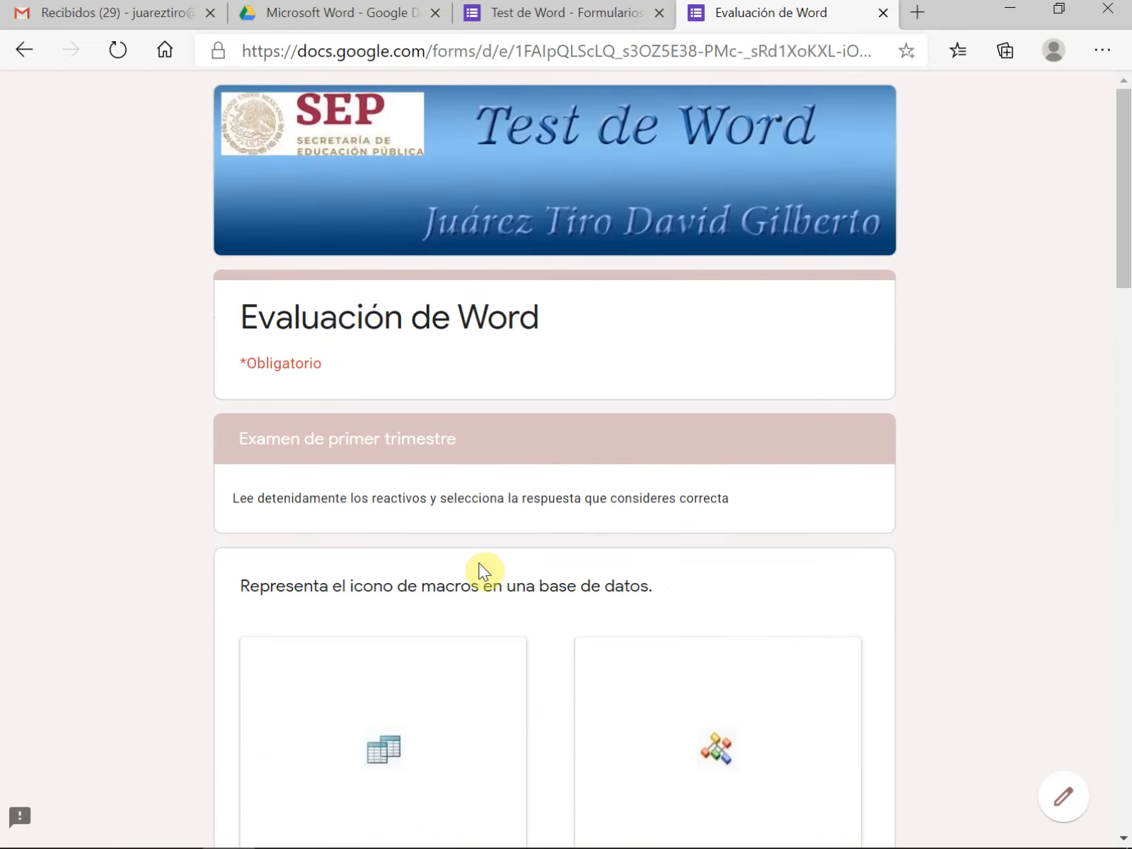
pyautogui.click(883, 13)
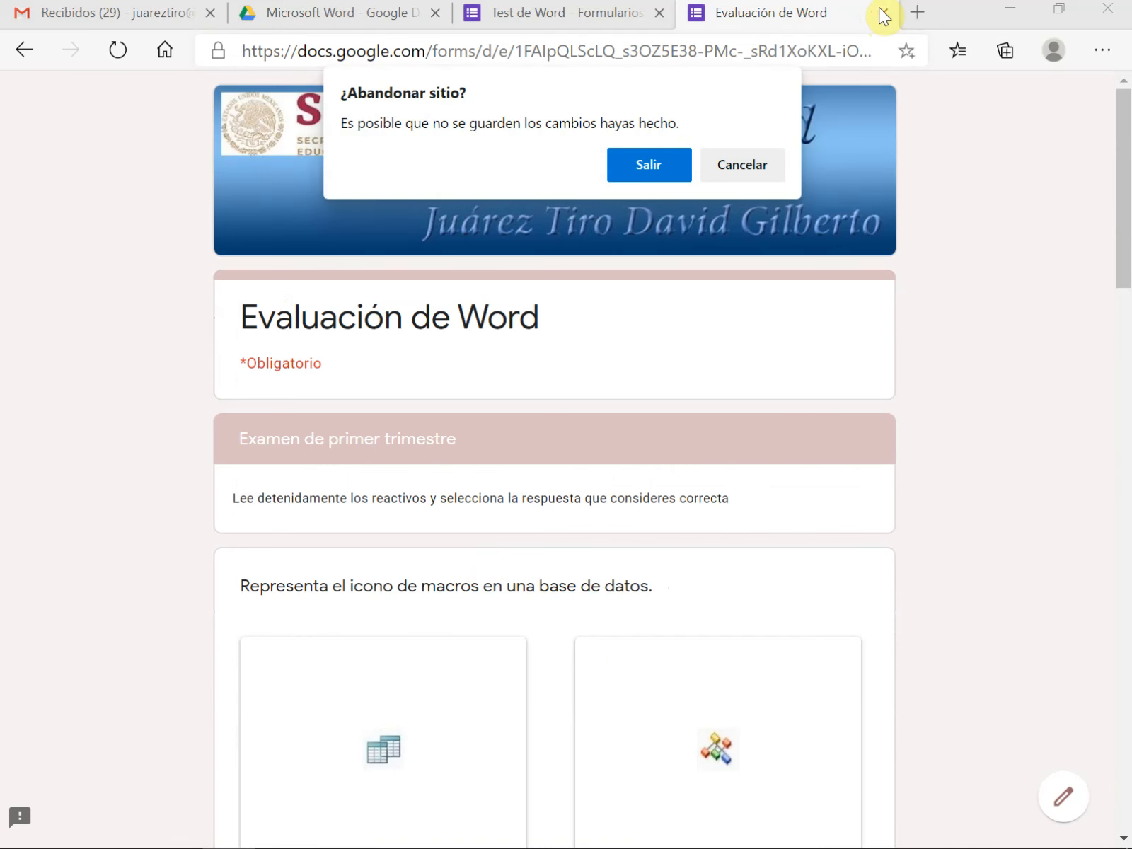
pyautogui.click(645, 167)
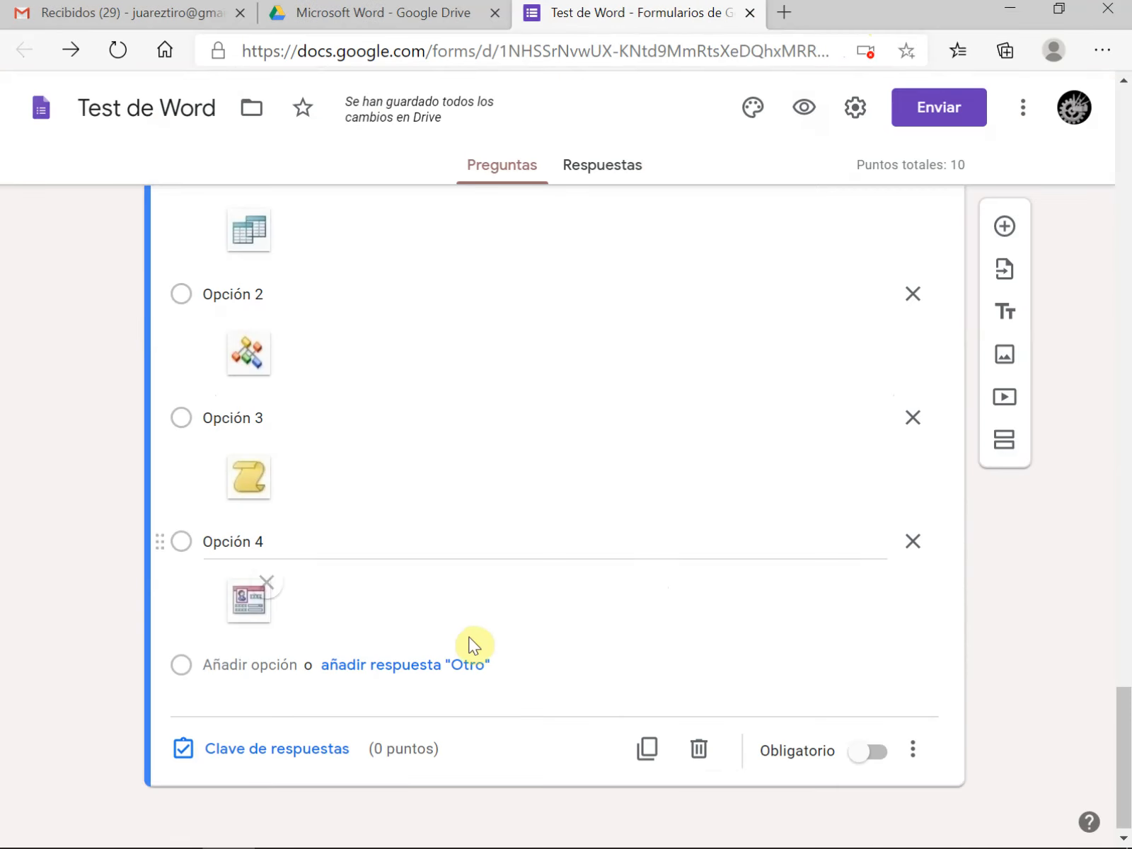
# Set Opción 3 as the correct answer in the macros icon question's answer key and assign the question 1 point
pyautogui.click(283, 755)
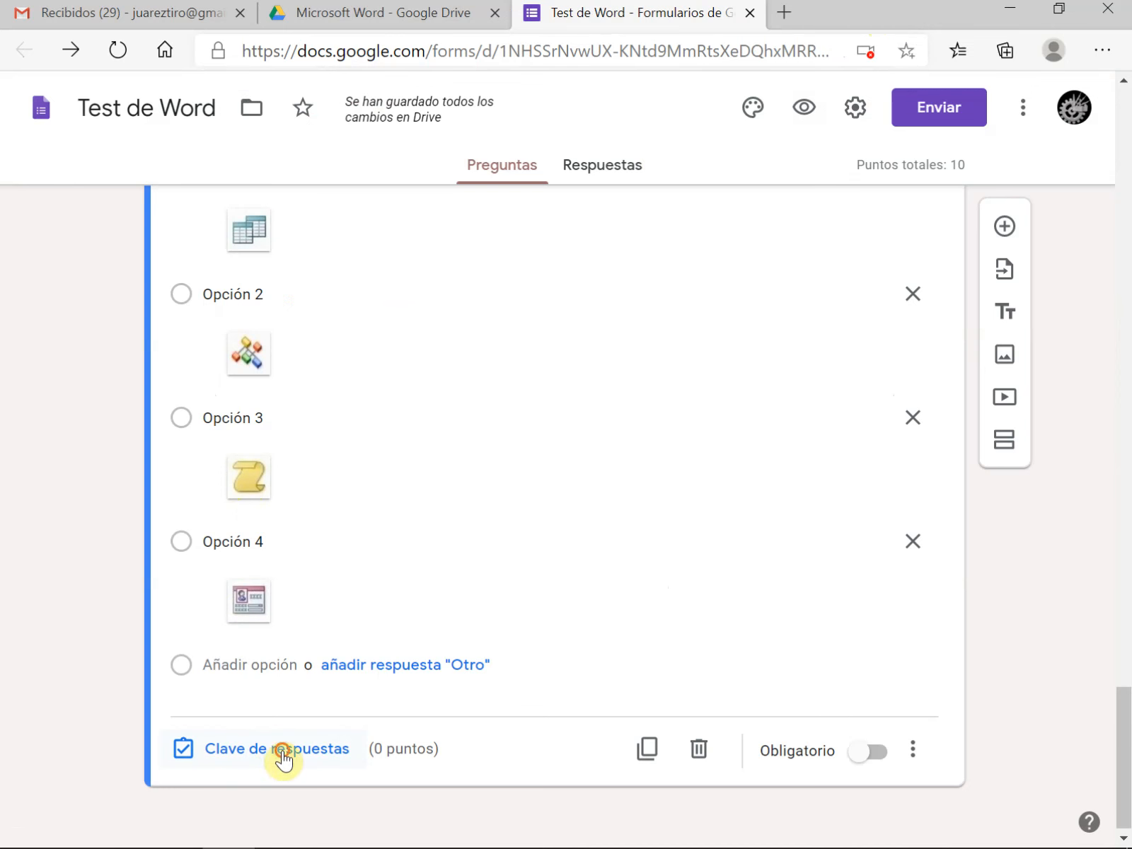
pyautogui.scroll(-4, 306, 728)
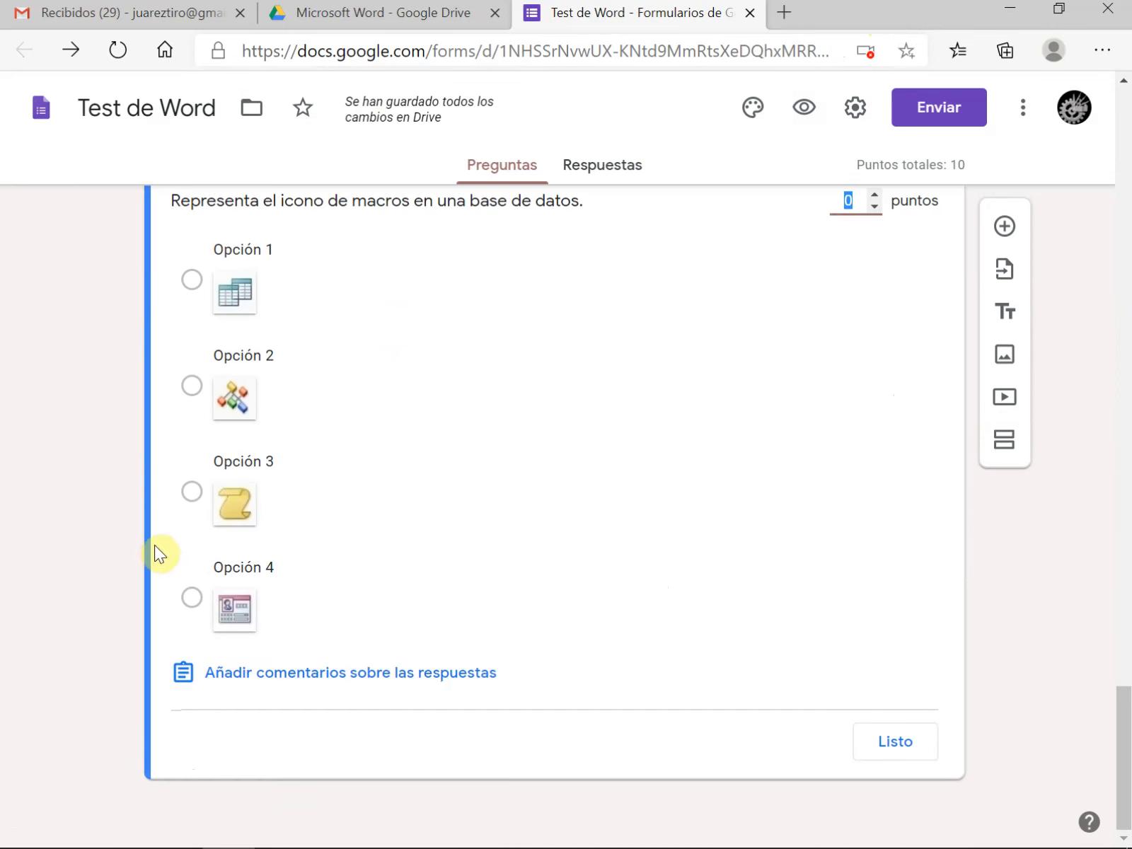
pyautogui.click(192, 491)
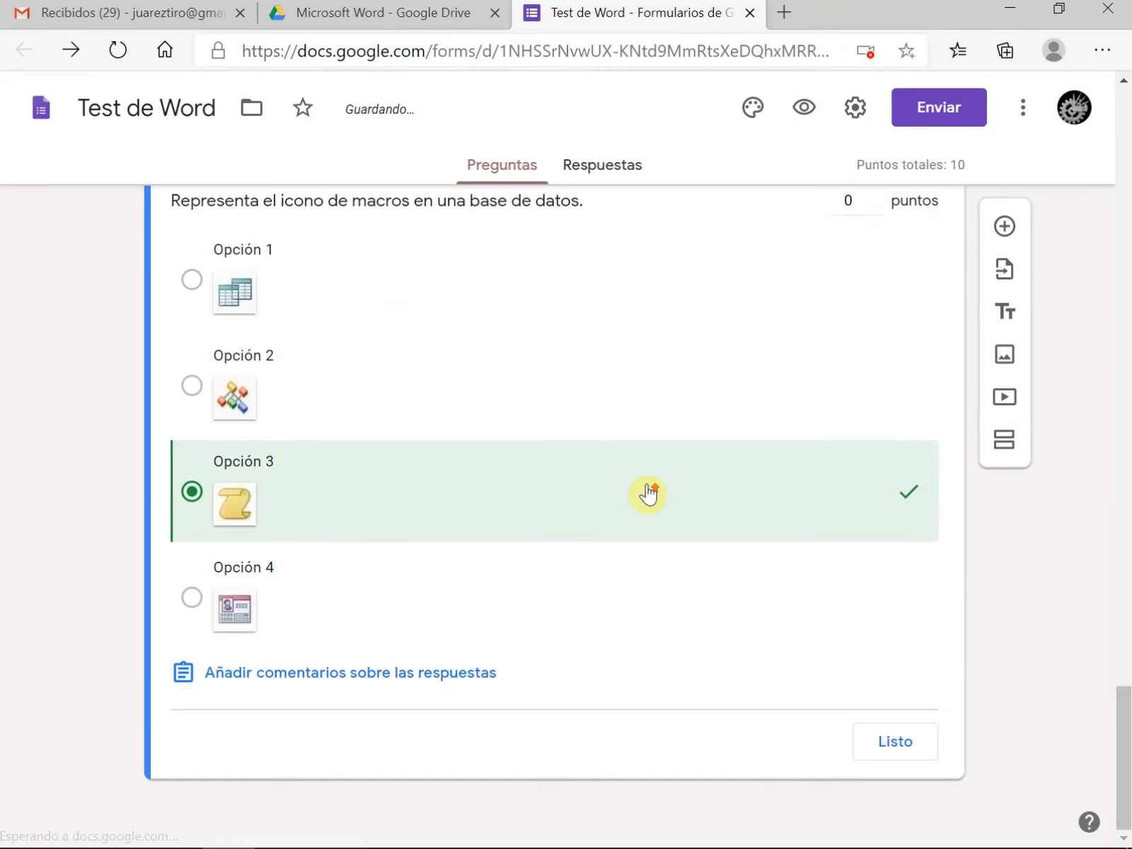
pyautogui.scroll(2, 648, 494)
pyautogui.click(874, 311)
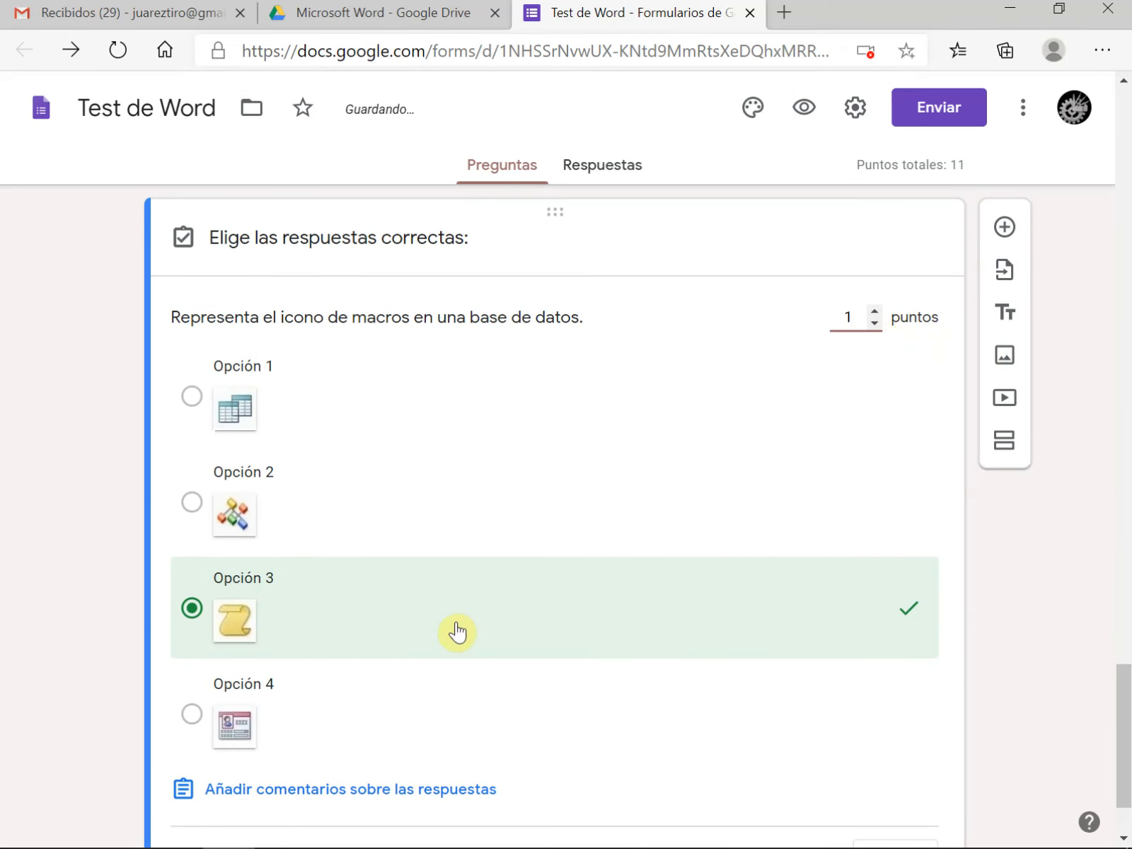
pyautogui.scroll(-2, 682, 743)
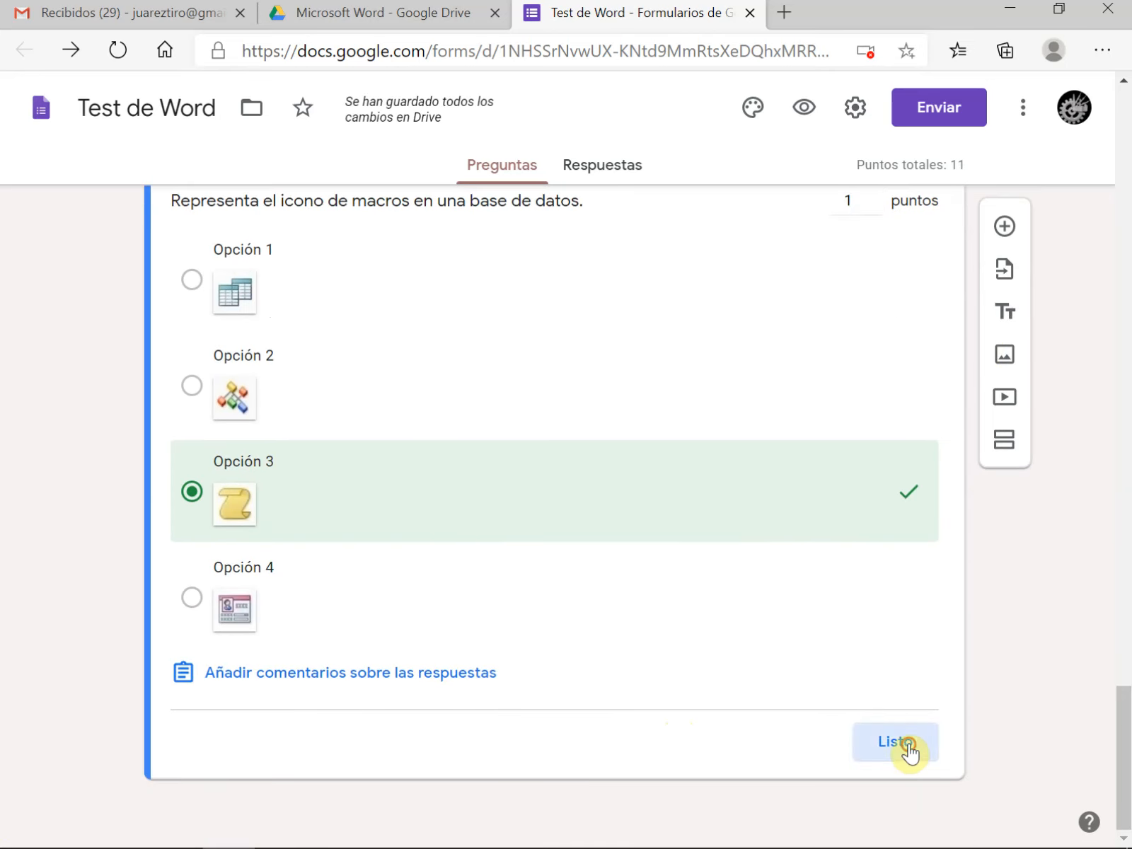
pyautogui.click(906, 748)
# Make the macros icon question mandatory and set its answer options to appear in random order
pyautogui.scroll(-4, 461, 668)
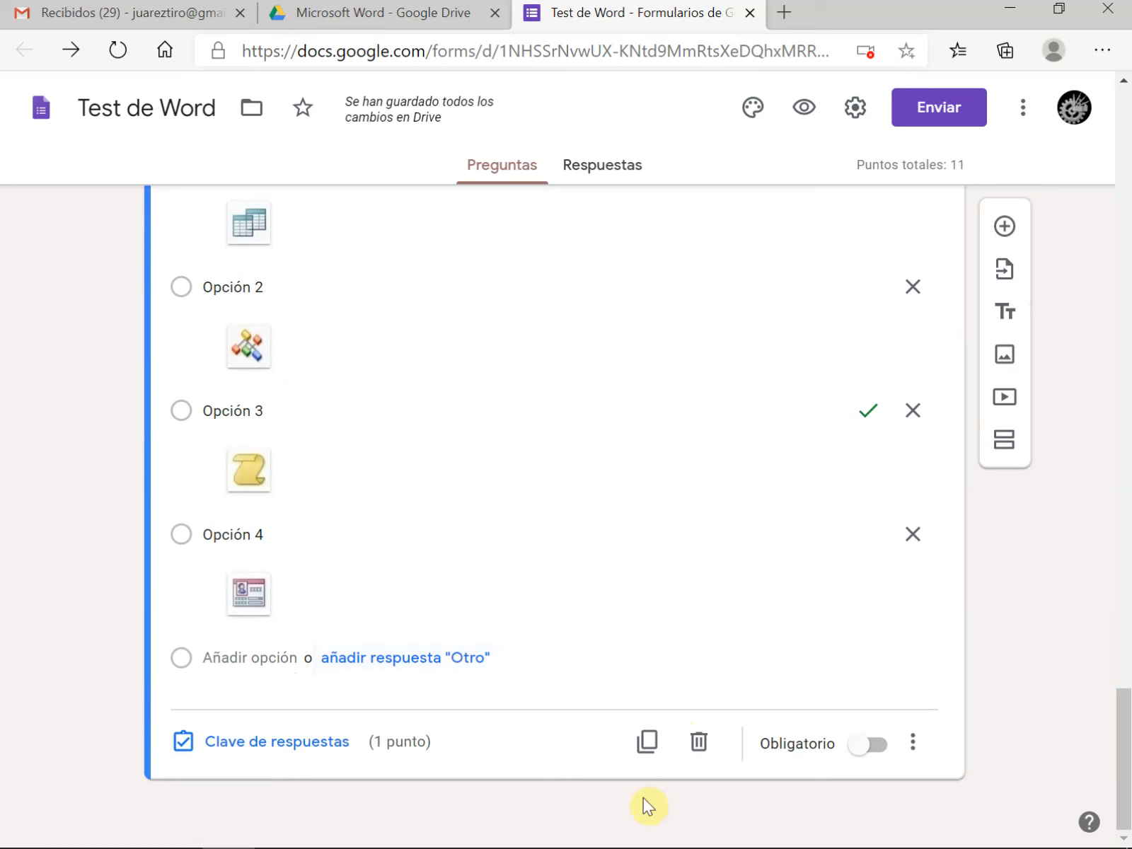
pyautogui.click(880, 756)
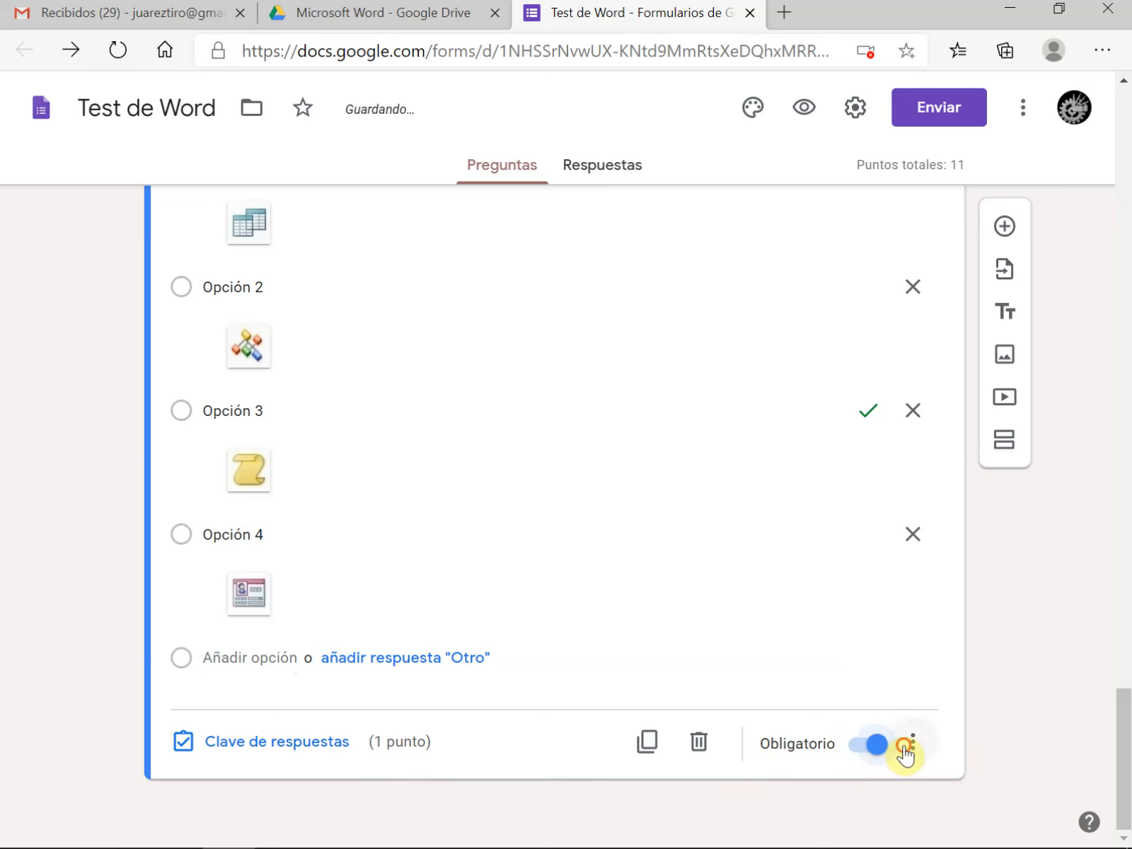
pyautogui.click(912, 743)
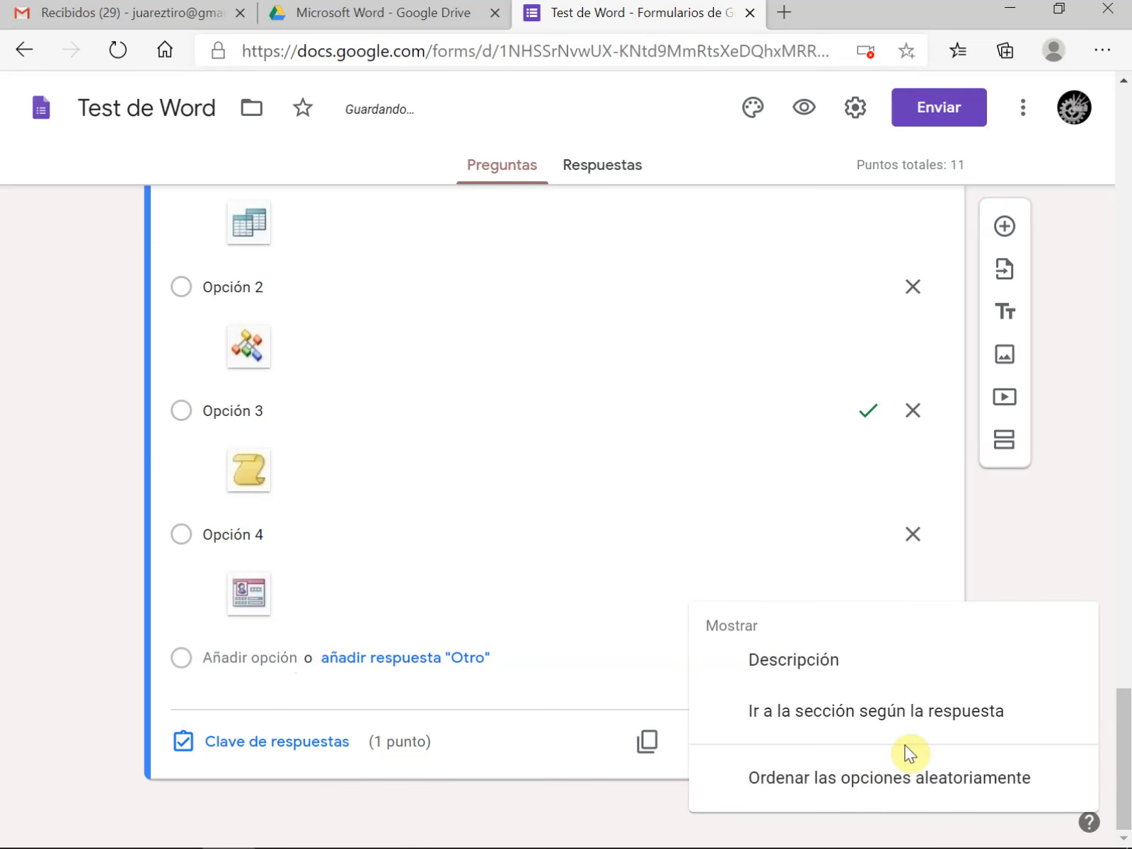
pyautogui.click(858, 791)
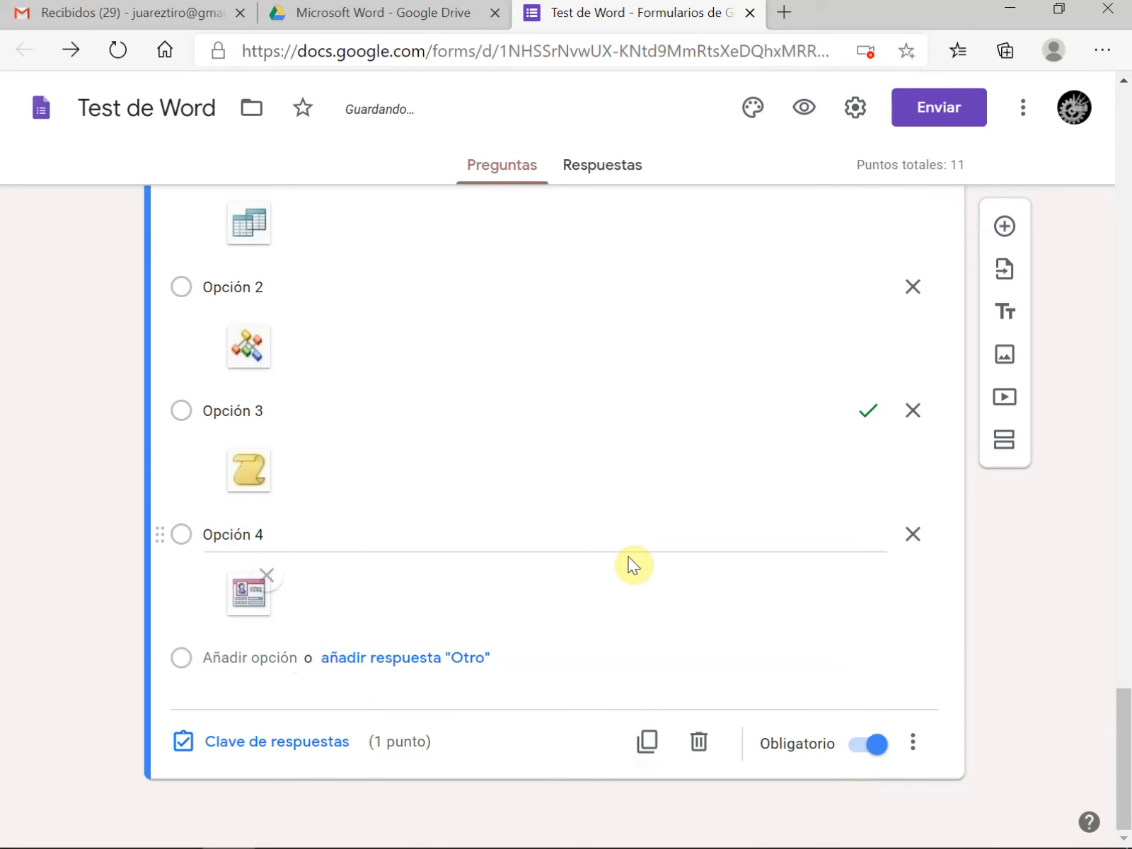